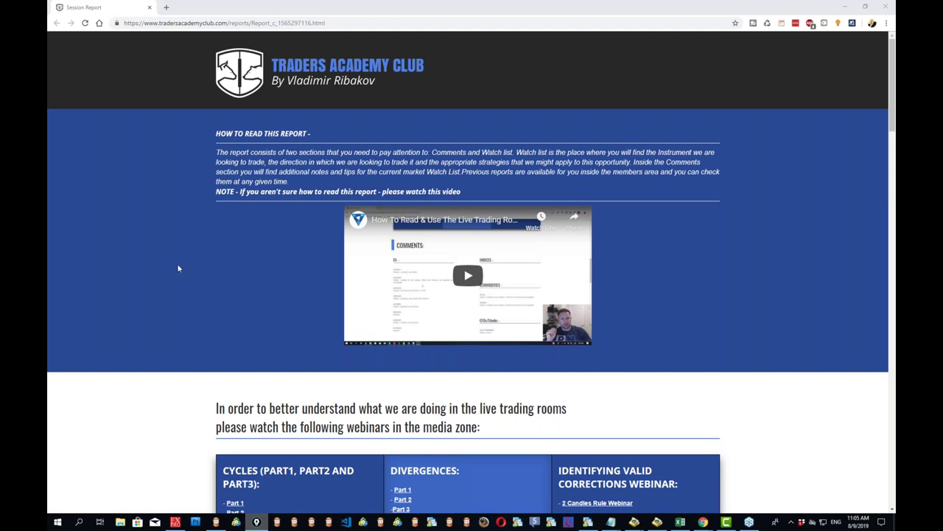
- Review the session report from the webinar link boxes down to the watchlist table of forex, index and stock symbols
scroll(164, 267, "down", 4)
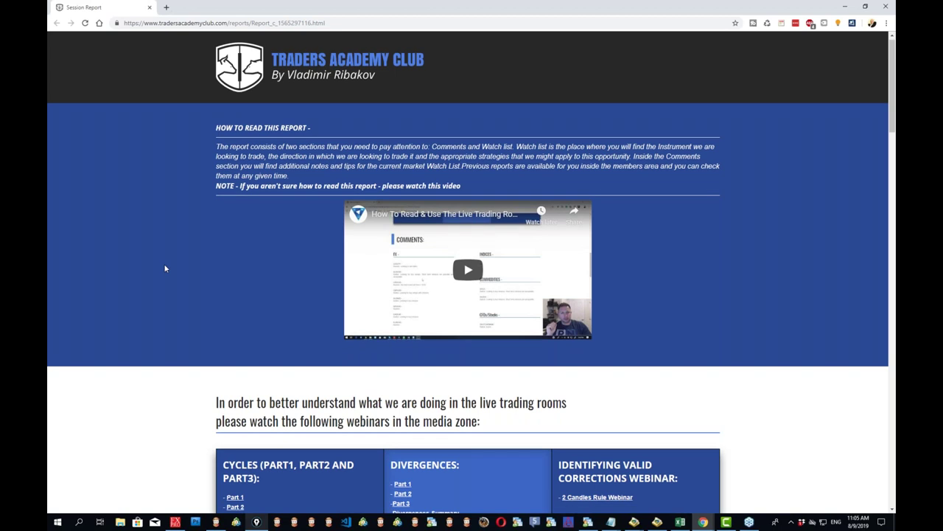
left_click_drag(192, 169, 172, 424)
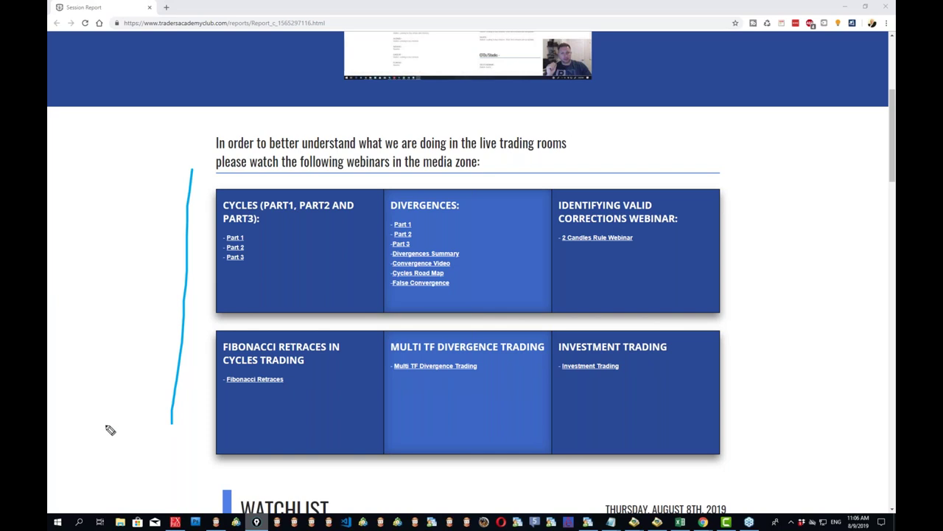
key("Escape")
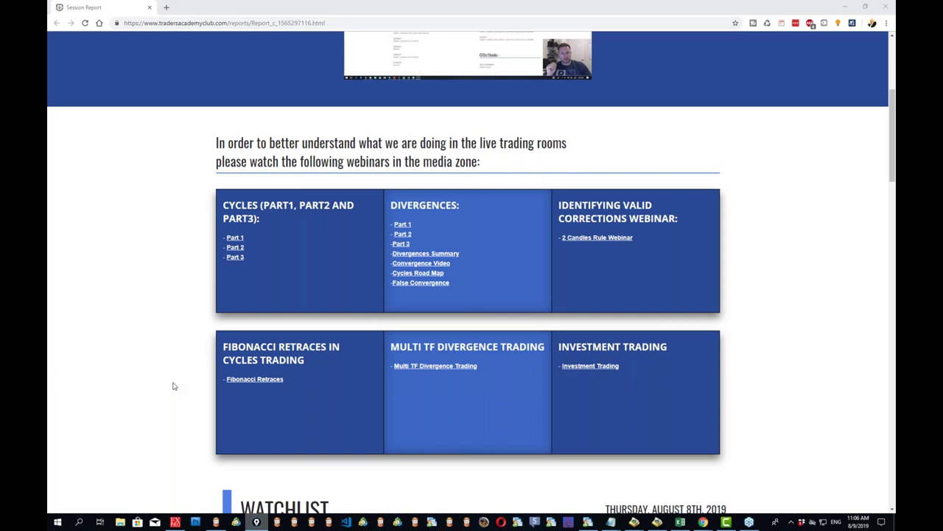
scroll(174, 386, "down", 5)
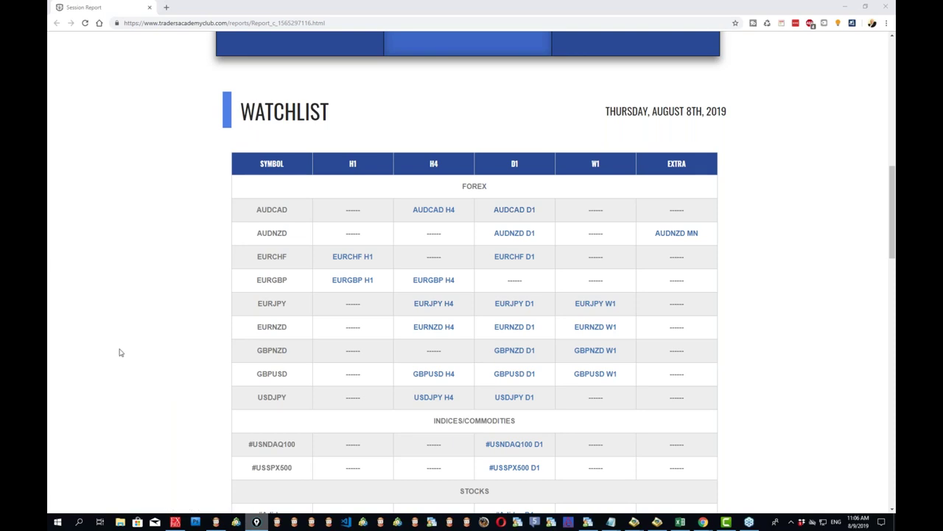
scroll(126, 349, "down", 3)
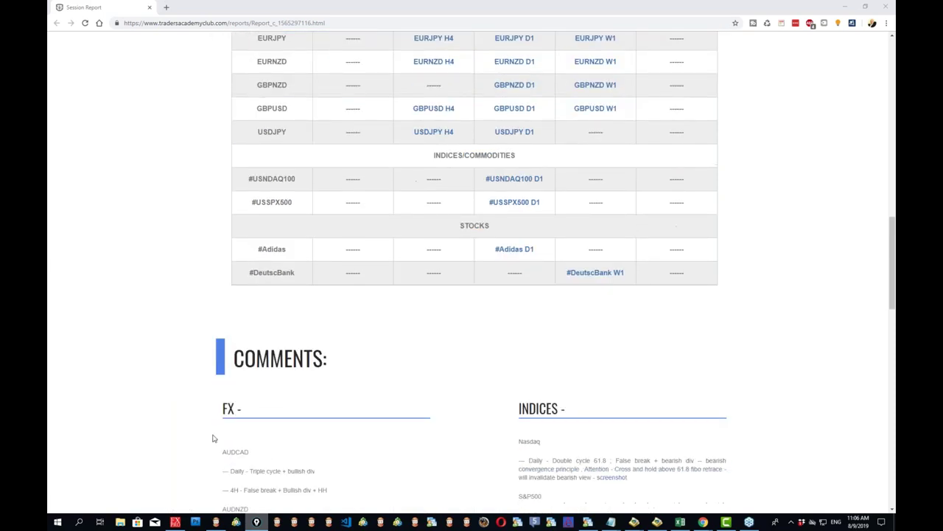
scroll(125, 400, "up", 2)
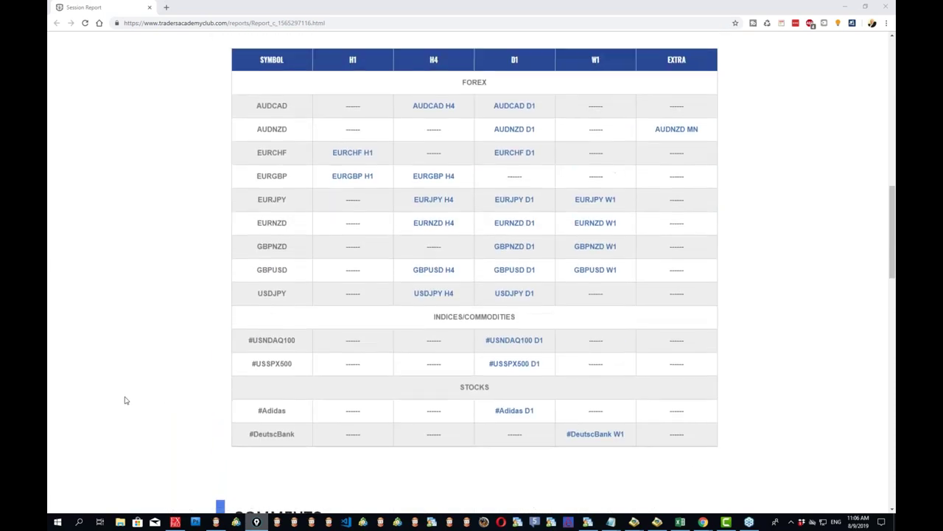
scroll(125, 401, "up", 1)
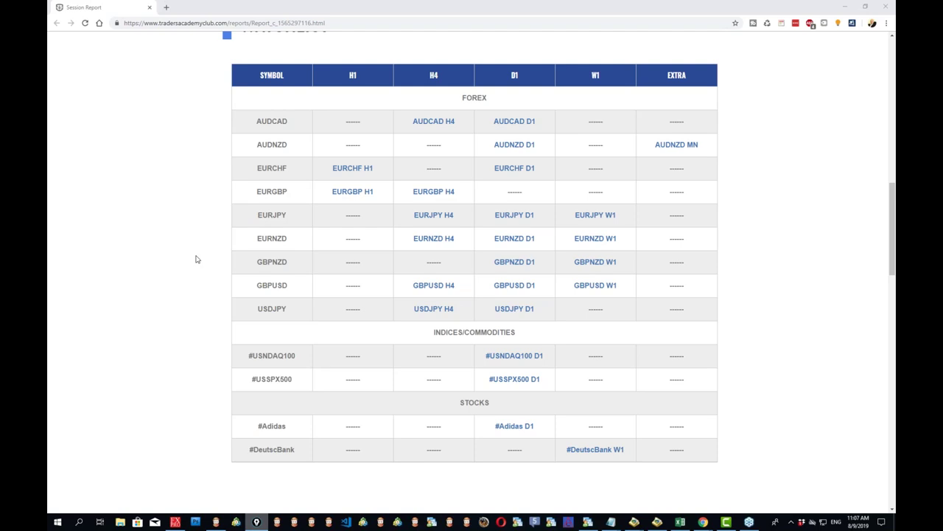
- Open the watchlist's AUDCAD H4 and AUDCAD D1 chart images in separate tabs and display the D1 chart
middle_click(442, 122)
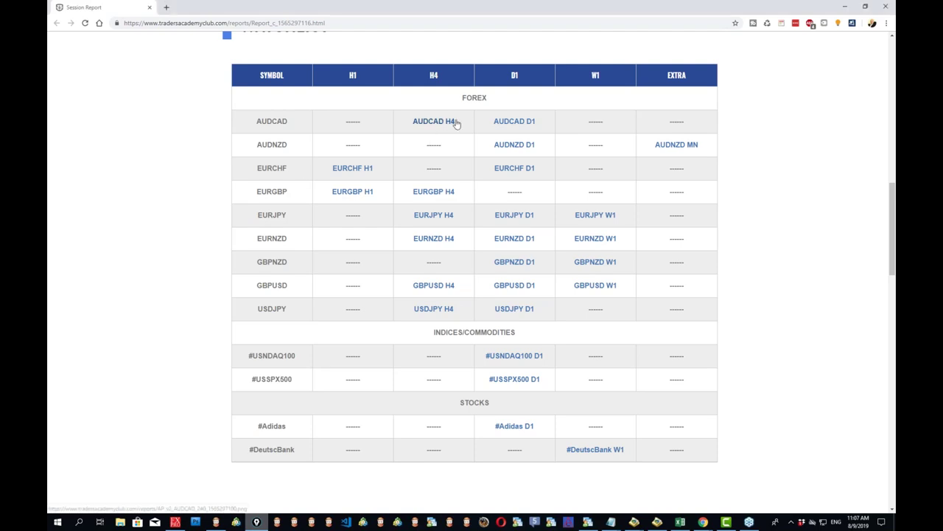
middle_click(514, 121)
left_click(312, 9)
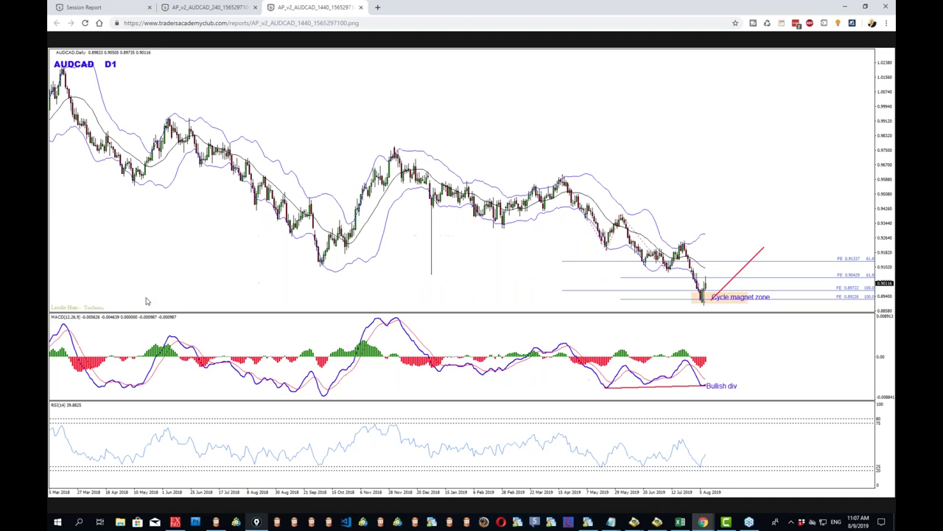
left_click(79, 285)
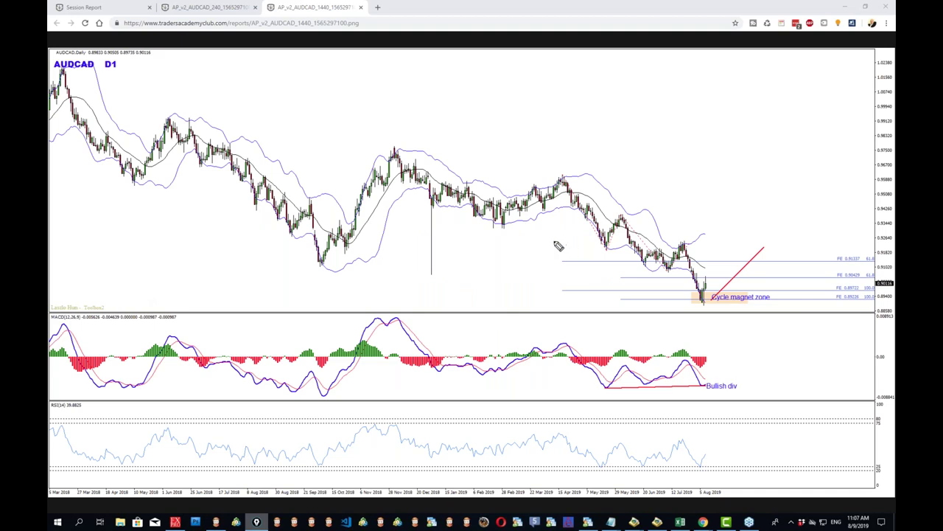
- Annotate the D1 chart with two downward cycles, a bullish MACD divergence line, a circled magnet zone and an upward arrow, and clear the ink
mouse_move(559, 175)
left_mouse_down()
mouse_move(591, 259)
mouse_move(637, 315)
left_mouse_up()
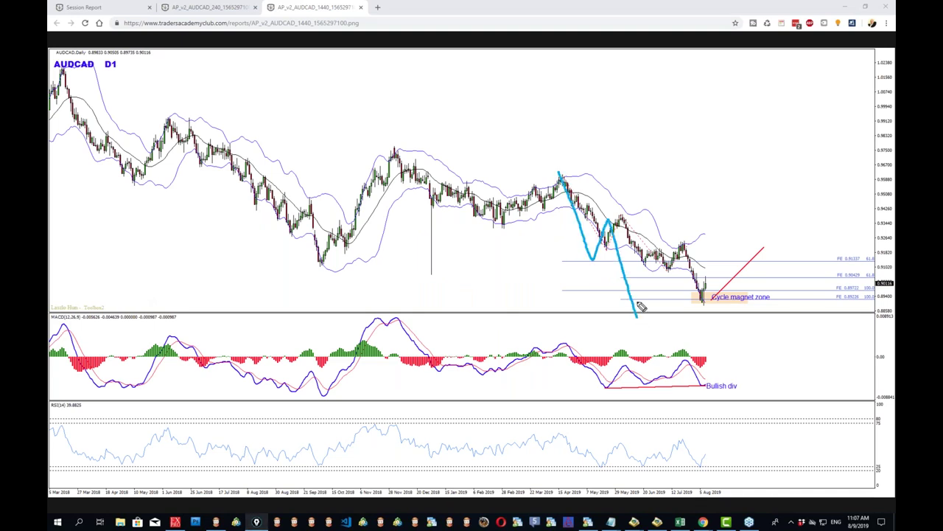
mouse_move(625, 219)
left_mouse_down()
mouse_move(674, 247)
mouse_move(693, 315)
left_mouse_up()
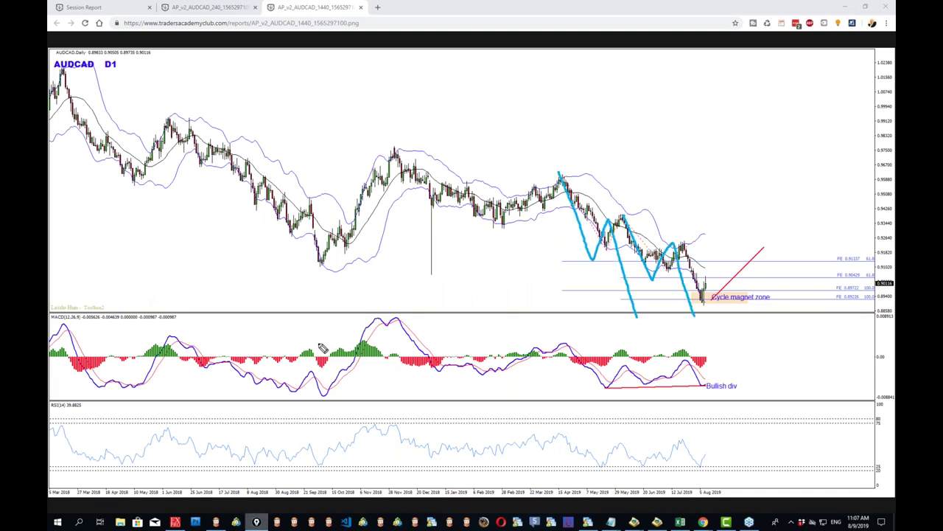
left_click_drag(572, 410, 795, 378)
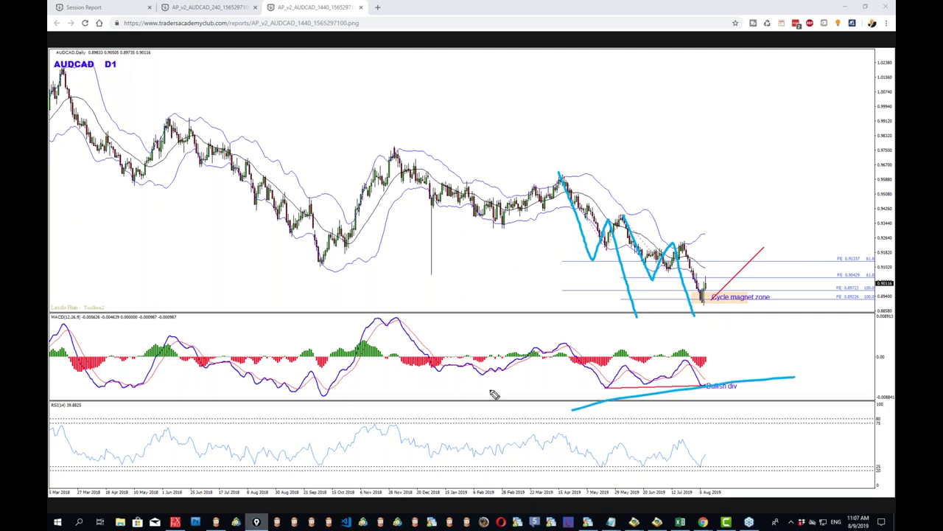
mouse_move(713, 293)
left_mouse_down()
mouse_move(714, 310)
mouse_move(710, 292)
left_mouse_up()
left_click_drag(731, 336, 790, 280)
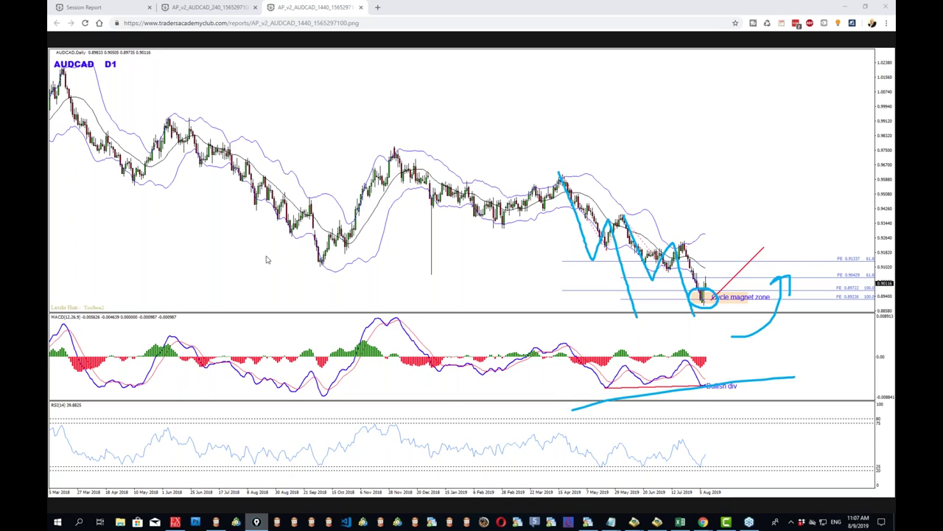
key("Escape")
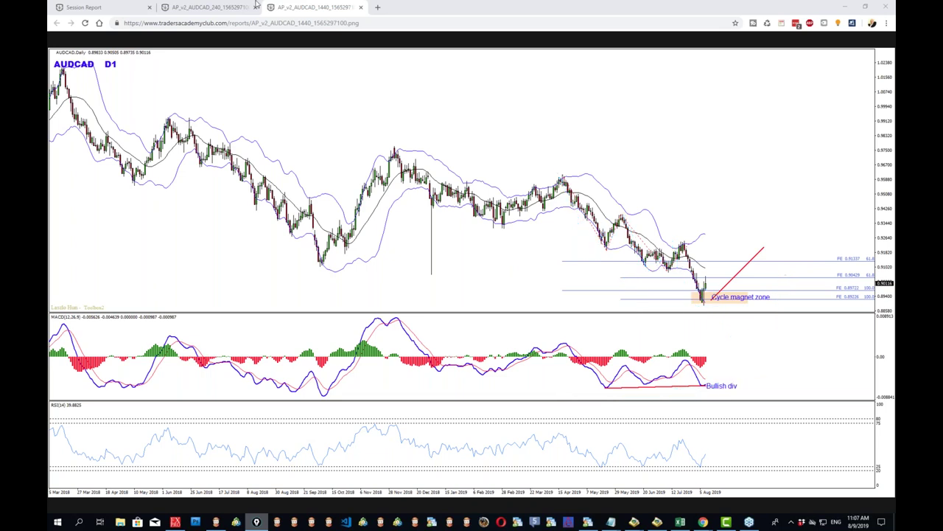
- Display the AUDCAD H4 chart image, mark the bullish divergence, the false-break support level and the higher highs, and clear the ink
left_click(197, 7)
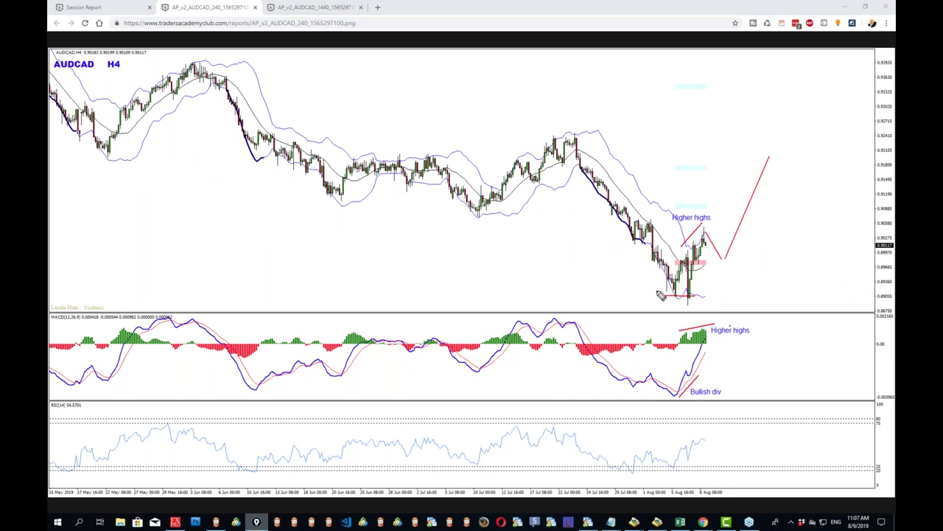
left_click_drag(719, 389, 667, 408)
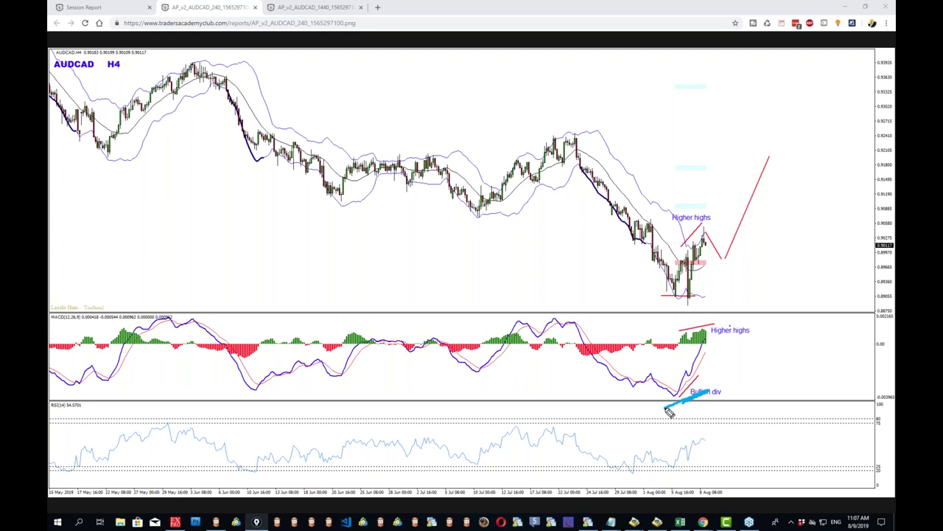
left_click_drag(667, 302, 692, 330)
left_click_drag(654, 297, 753, 297)
left_click_drag(665, 258, 707, 227)
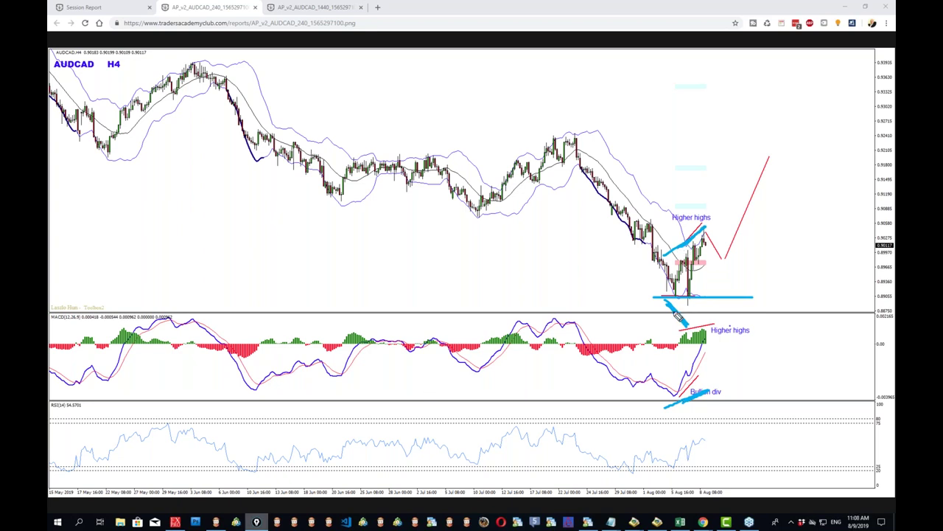
left_click(63, 324)
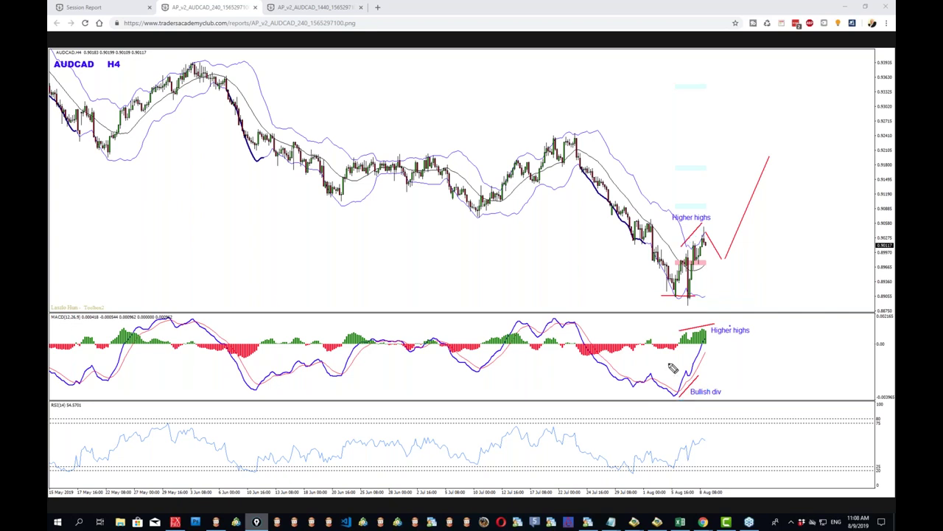
- Sketch the lower low, the higher high and the expected pullback and rally on the H4 chart image, and clear the ink
left_click_drag(677, 305, 690, 312)
left_click_drag(678, 255, 692, 235)
left_click_drag(702, 227, 763, 172)
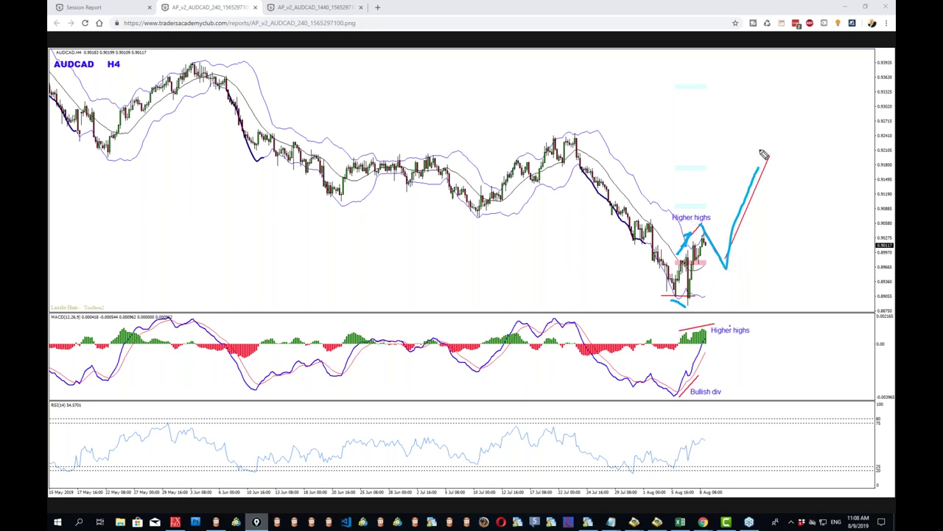
key("Escape")
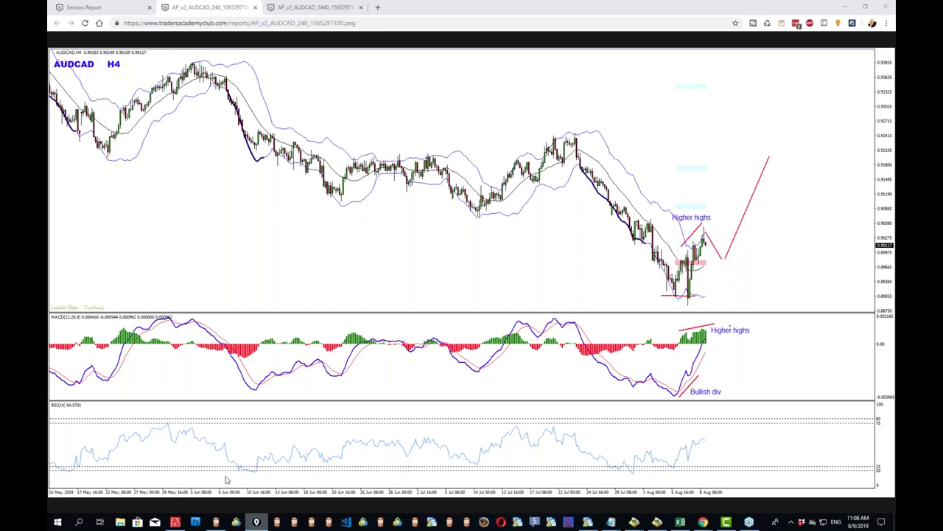
- Switch to MetaTrader's AUDCAD chart on H1, sketch the price and MACD divergence plus the expected upward path, and clear the ink
left_click(176, 521)
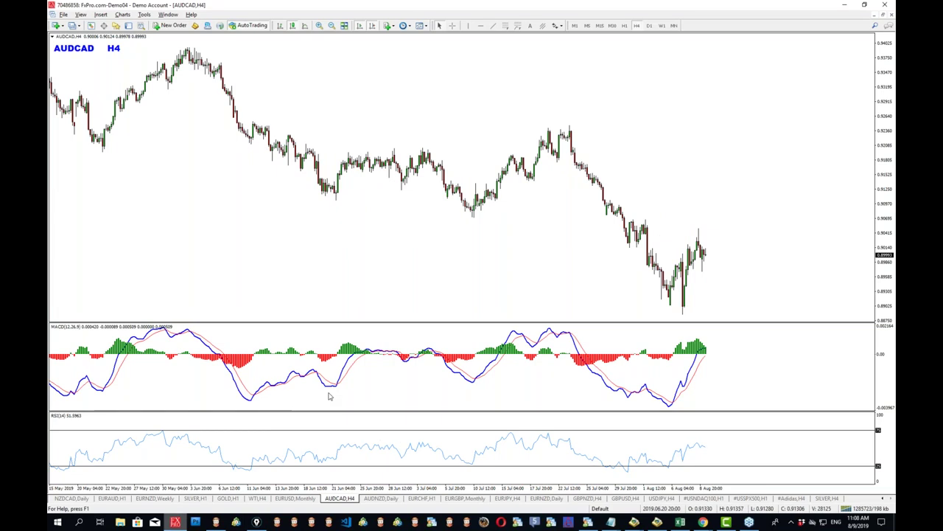
left_click(625, 26)
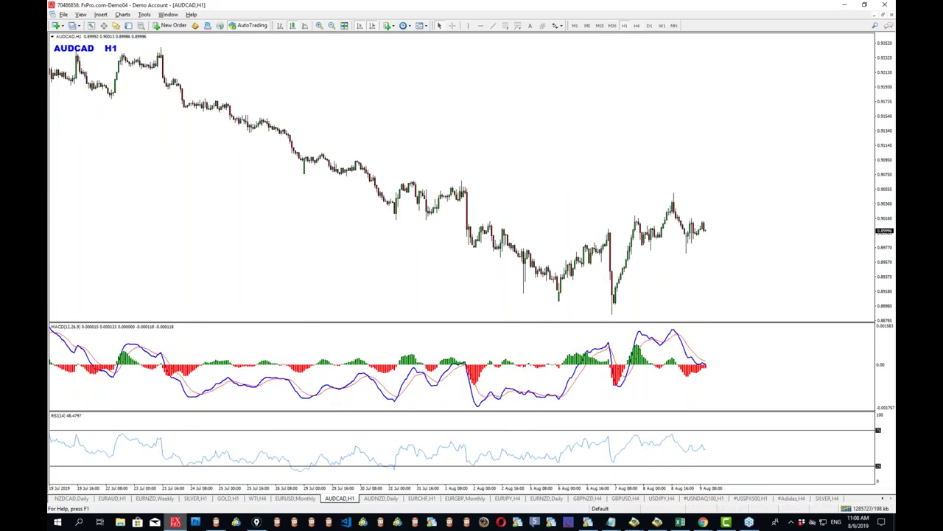
left_click_drag(553, 306, 617, 319)
left_click_drag(545, 416, 609, 401)
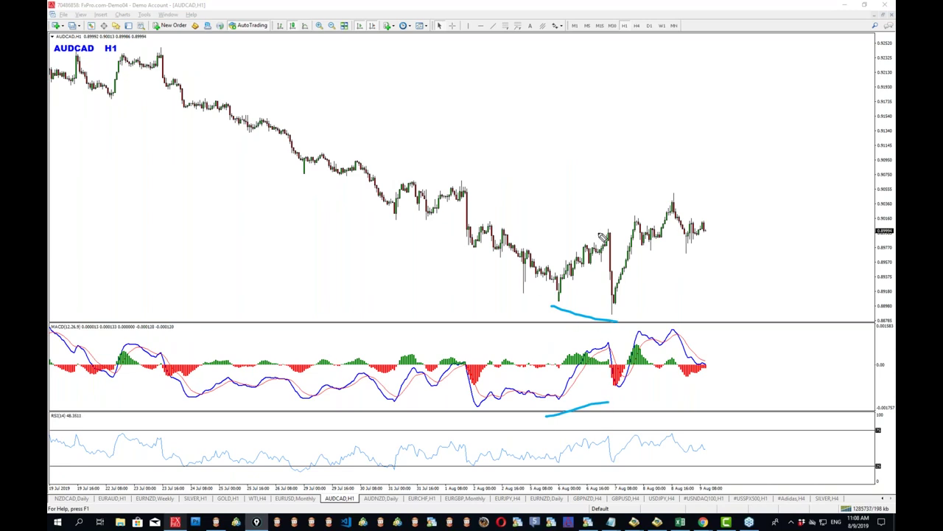
mouse_move(597, 227)
left_mouse_down()
mouse_move(631, 214)
mouse_move(659, 242)
mouse_move(772, 114)
left_mouse_up()
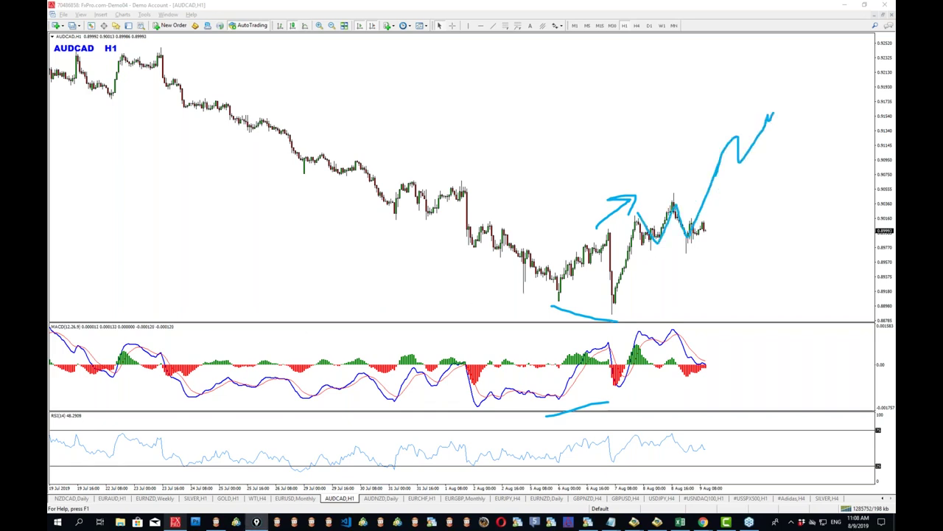
key("Escape")
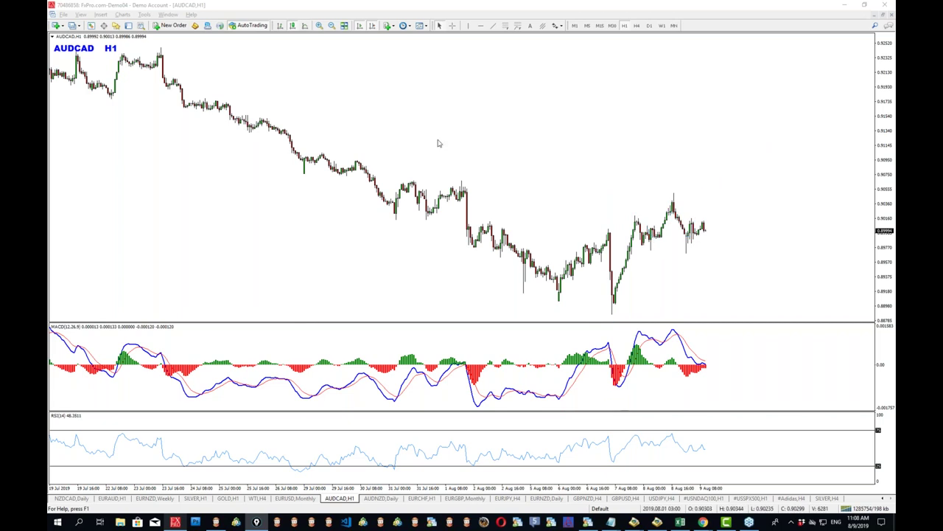
- On the AUDCAD daily chart, place horizontal lines at about 0.9060 and 0.9089 around the December spike low
left_click(648, 26)
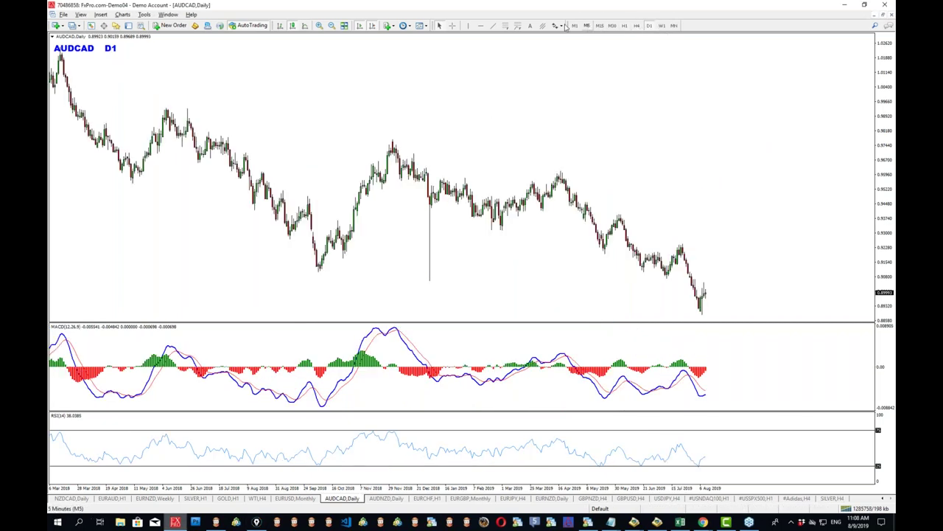
left_click(480, 26)
left_click(470, 279)
left_click_drag(468, 280, 481, 276)
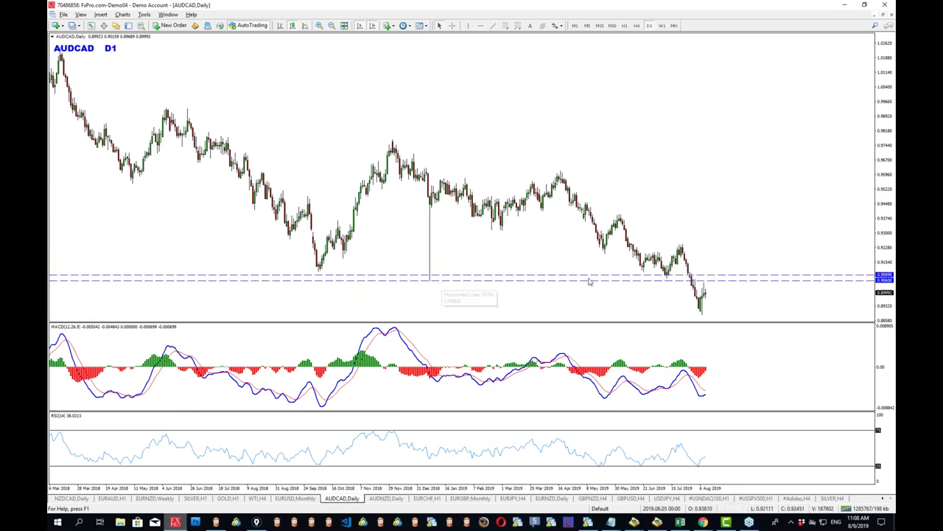
middle_click(712, 298)
middle_click(710, 281)
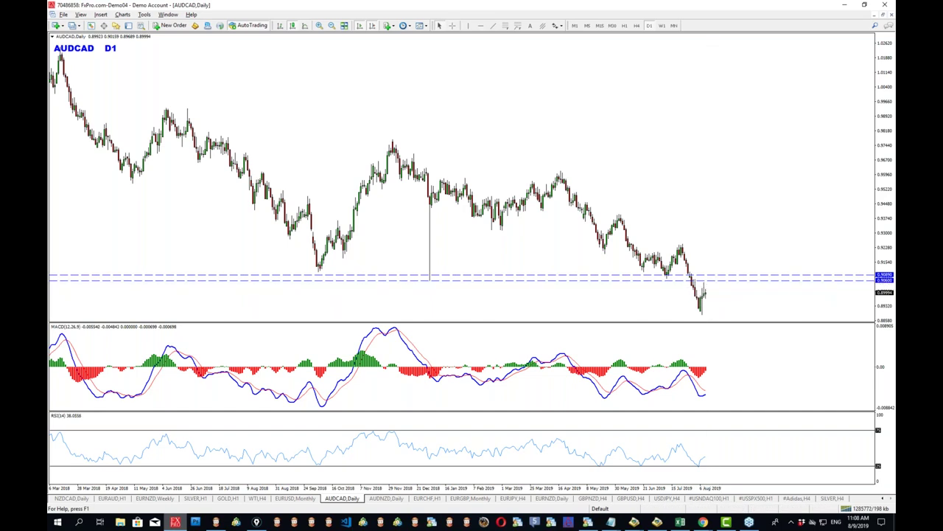
- Draw a descending trendline from the April high along the July high, and a Fibonacci retracement from the July high to the August low
left_click(493, 25)
left_click_drag(562, 173, 804, 317)
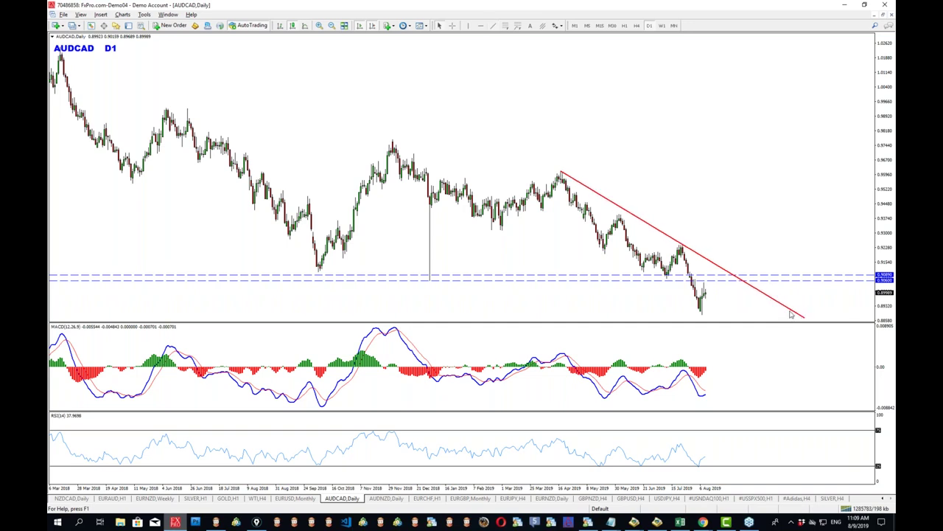
left_click(505, 26)
left_click_drag(679, 244, 714, 316)
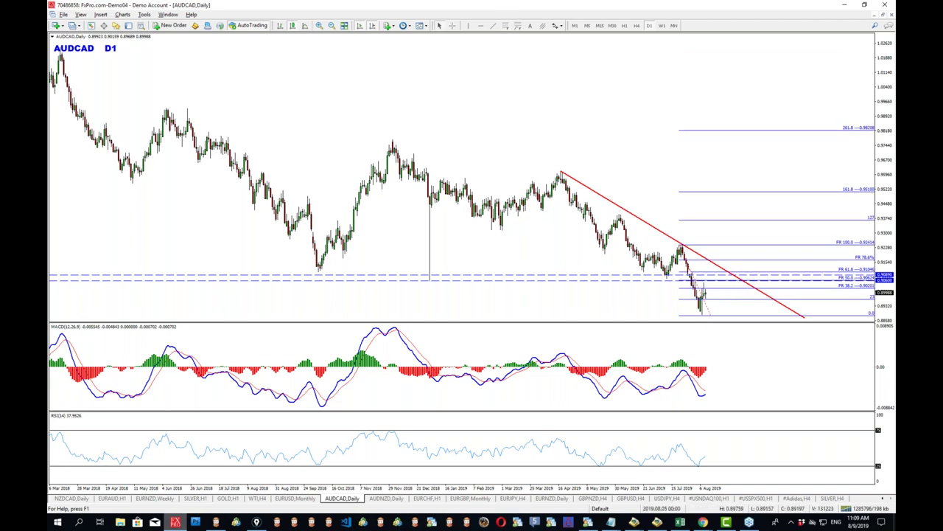
- Inspect the drawn levels on H4, and on the H1 chart sketch a two-leg pullback followed by an upward arrow to the 61.8 retracement
left_click(637, 25)
middle_click(721, 252)
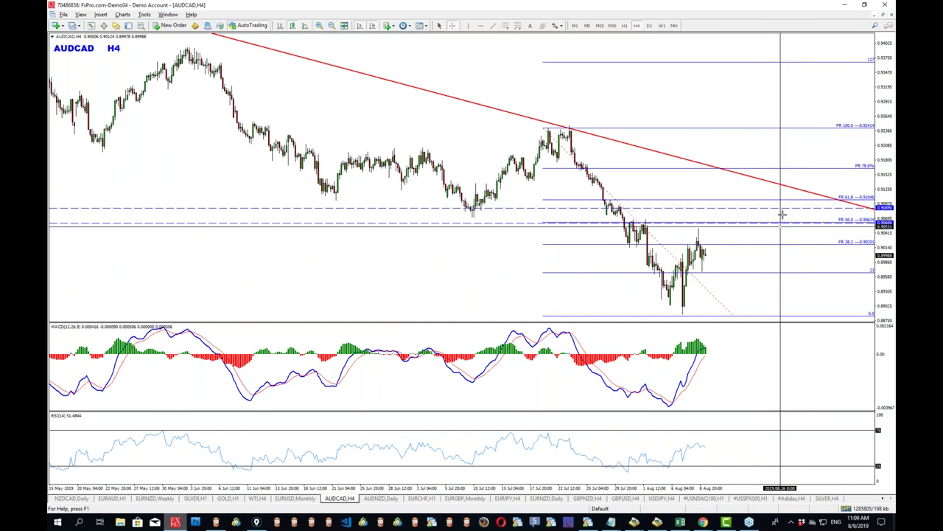
left_click(624, 25)
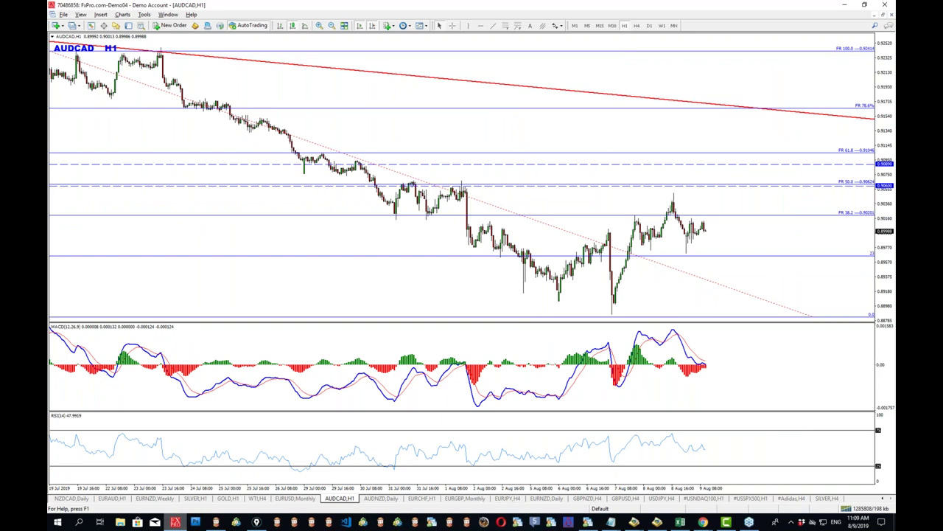
mouse_move(672, 194)
left_mouse_down()
mouse_move(682, 219)
mouse_move(735, 261)
left_mouse_up()
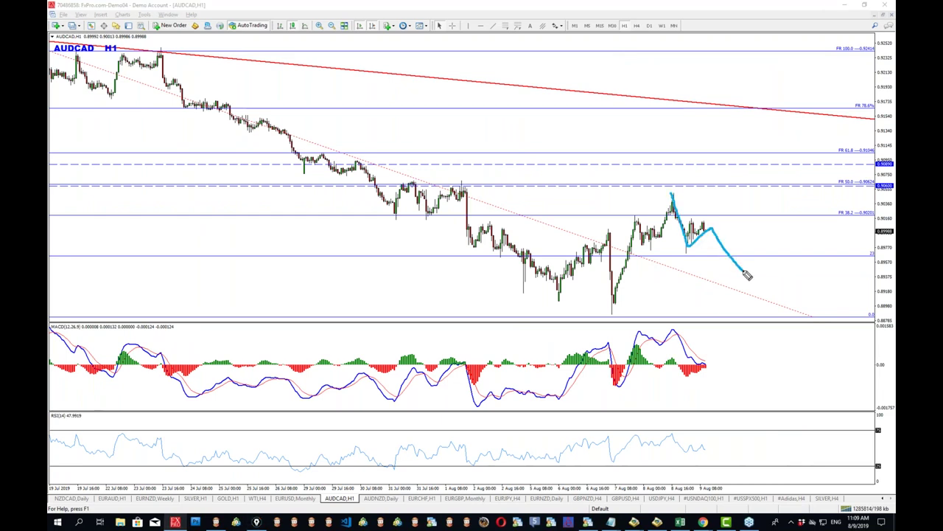
mouse_move(747, 274)
left_mouse_down()
mouse_move(794, 162)
mouse_move(803, 181)
left_mouse_up()
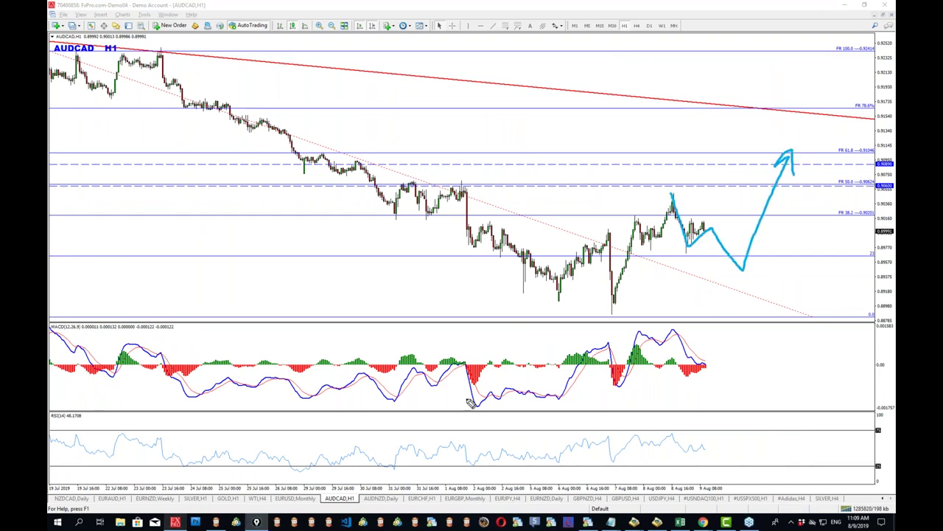
- On the AUDCAD H1 chart, circle the projected pullback low, sketch a rising stroke from it, and clear the ink
mouse_move(742, 299)
left_mouse_down()
mouse_move(744, 274)
mouse_move(787, 214)
left_mouse_up()
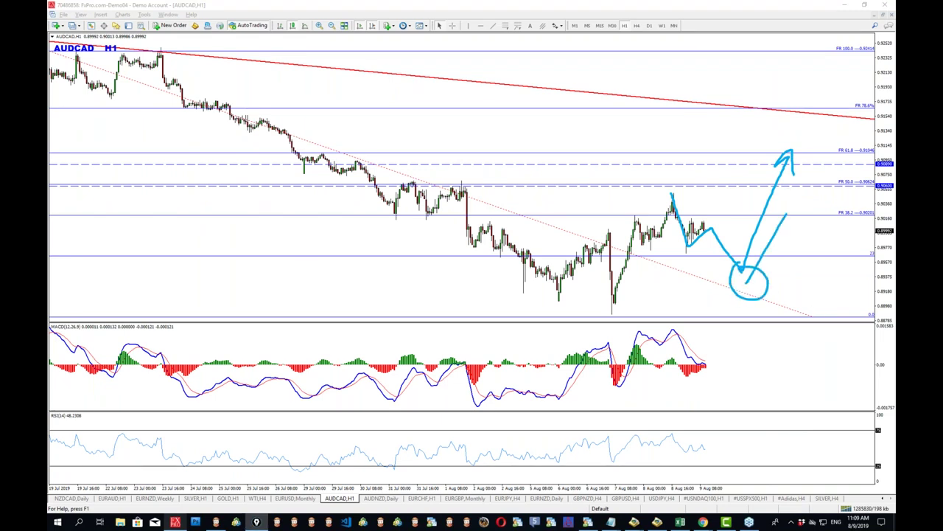
key("Escape")
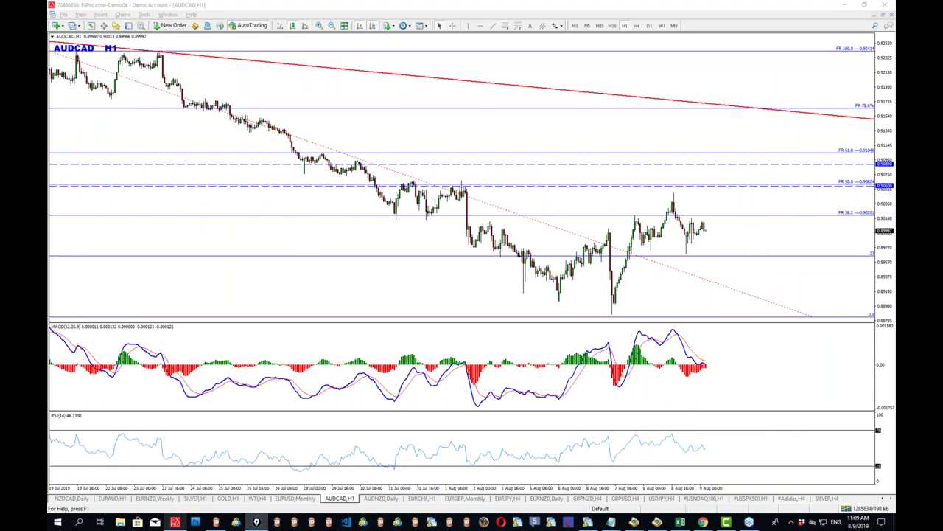
- Switch to Chrome's session report, close both AUDCAD charts, and open the AUDNZD D1 and MN charts, showing the monthly one
left_click(177, 523)
left_click(178, 524)
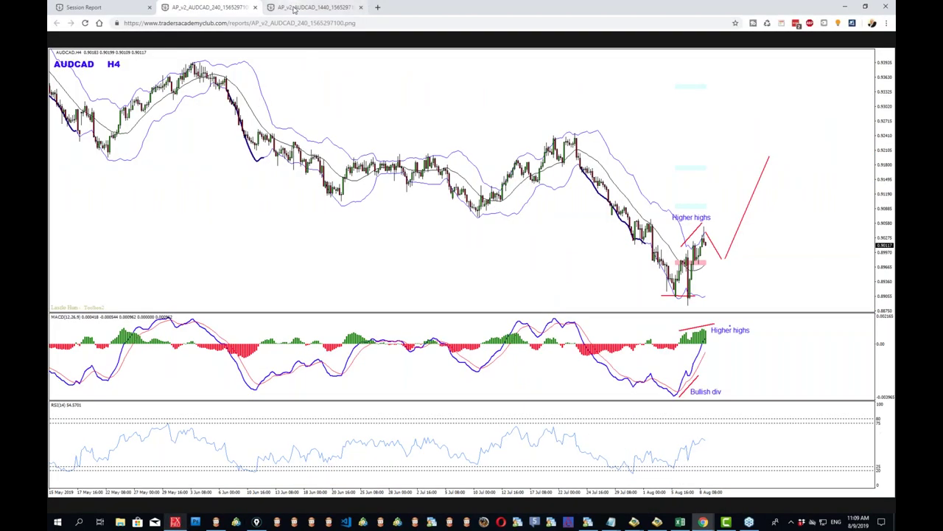
left_click(256, 8)
left_click(256, 7)
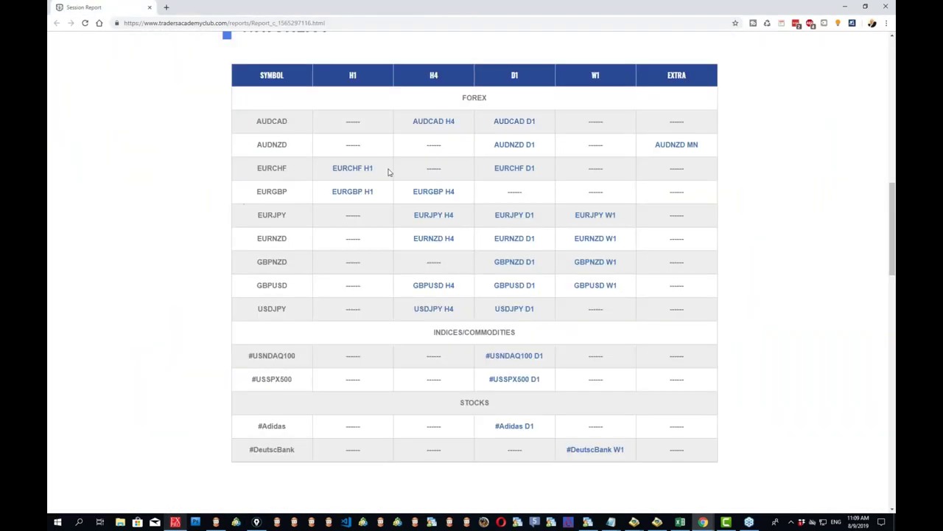
middle_click(504, 148)
middle_click(672, 146)
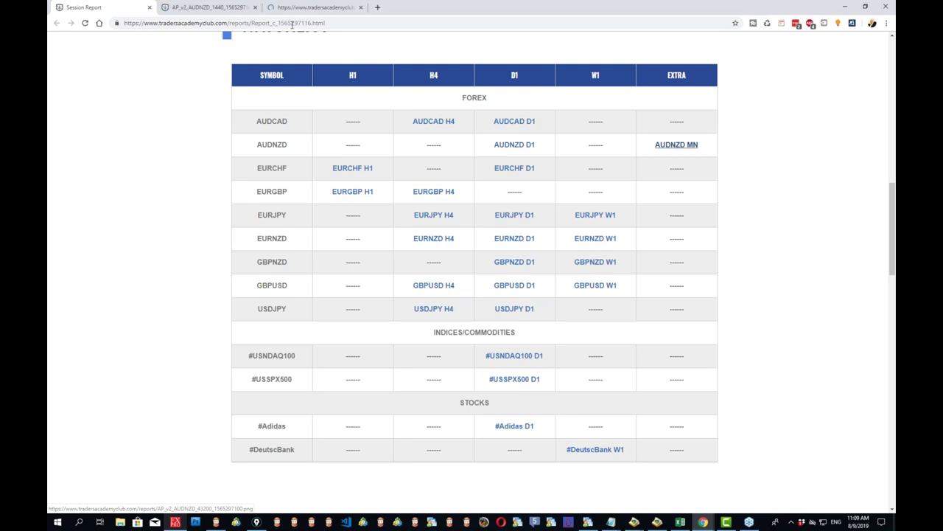
left_click(318, 8)
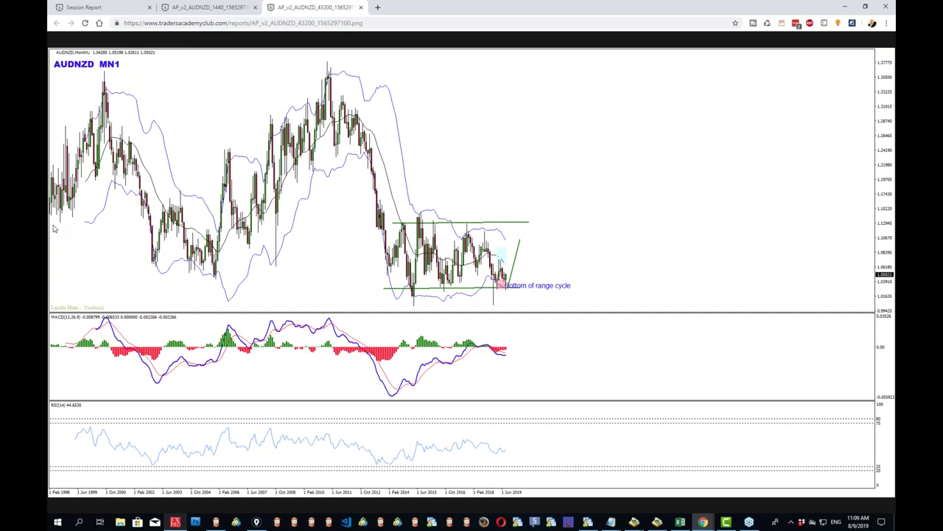
- On the AUDNZD monthly chart, mark the range's upper and lower boundaries and spike lows with horizontal strokes, and circle the recent bottom area
left_click_drag(380, 289, 580, 285)
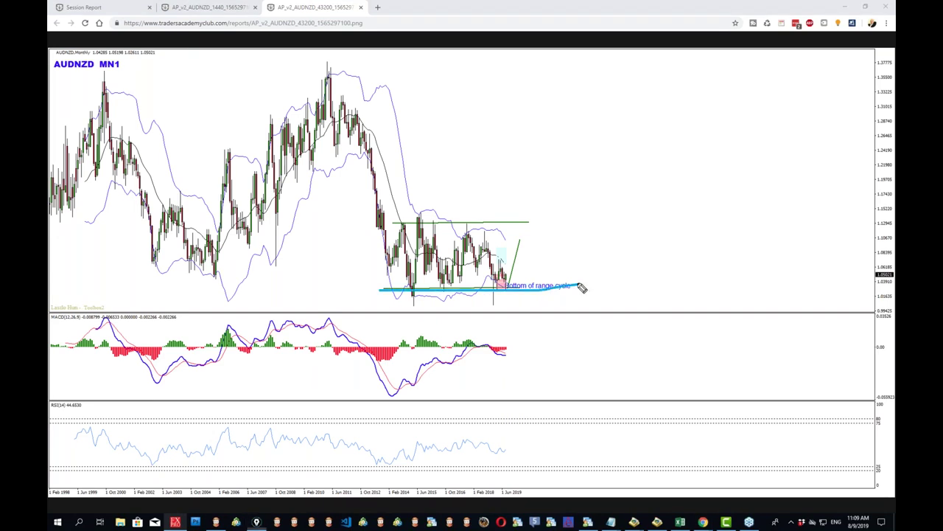
left_click_drag(374, 219, 600, 220)
left_click_drag(399, 303, 565, 304)
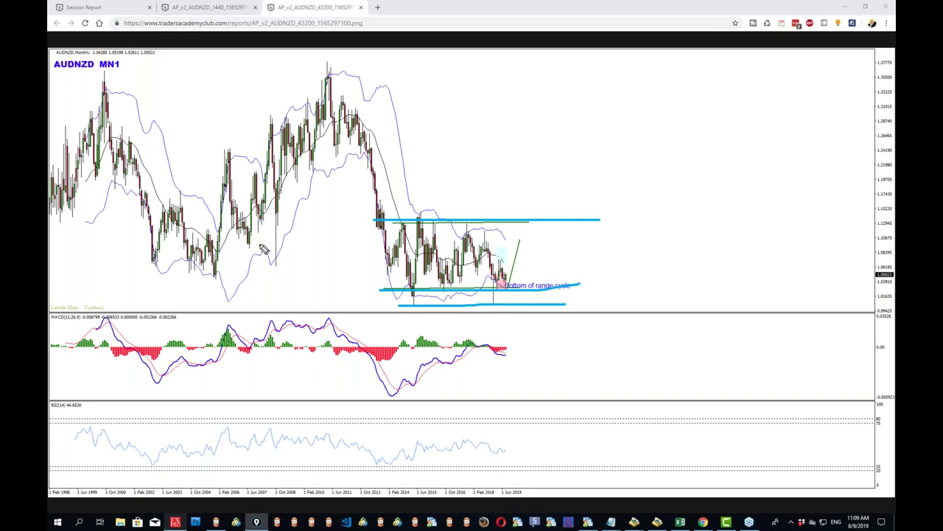
left_click_drag(488, 293, 487, 292)
- On the AUDNZD D1 image, clear the old ink, circle the trendline breakout, and sketch the lower channel line, broken level, and pullback with upward arrow
left_click(210, 8)
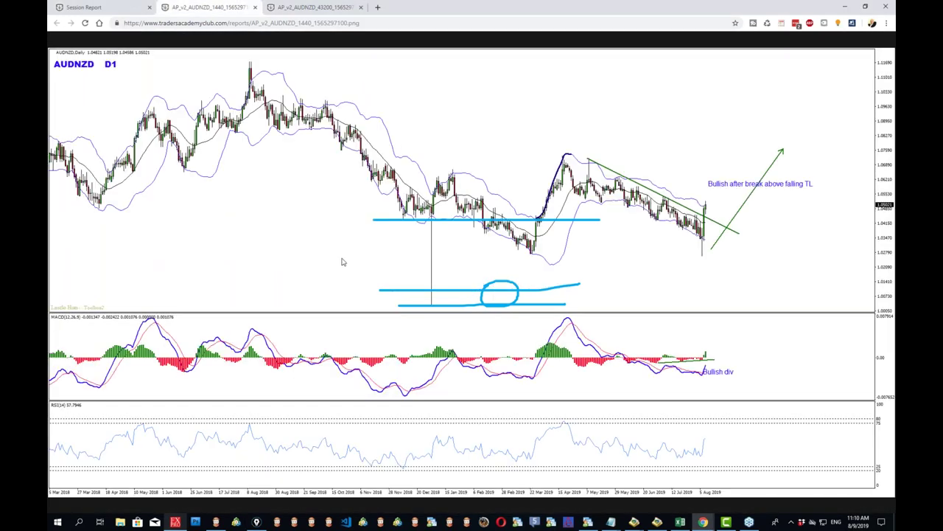
key("ctrl+shift+7")
mouse_move(706, 201)
left_mouse_down()
mouse_move(713, 218)
mouse_move(705, 202)
left_mouse_up()
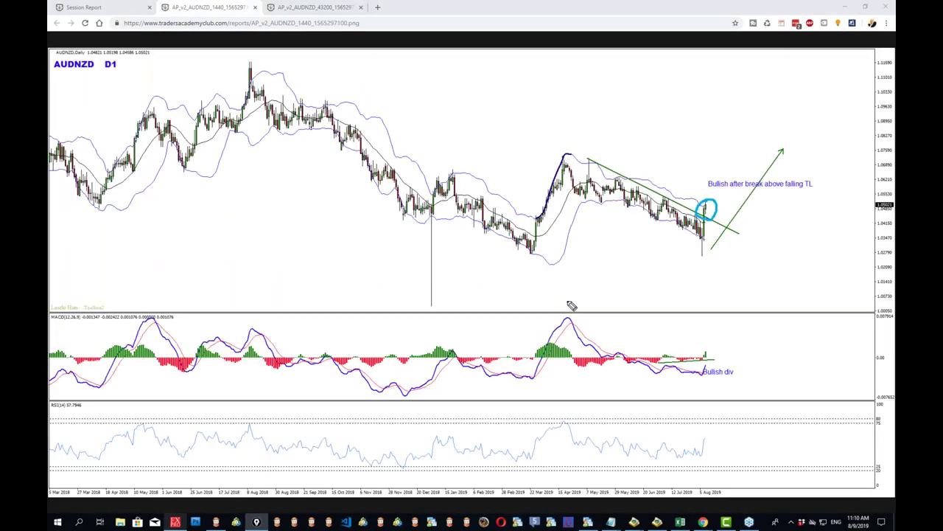
left_click_drag(573, 187, 718, 256)
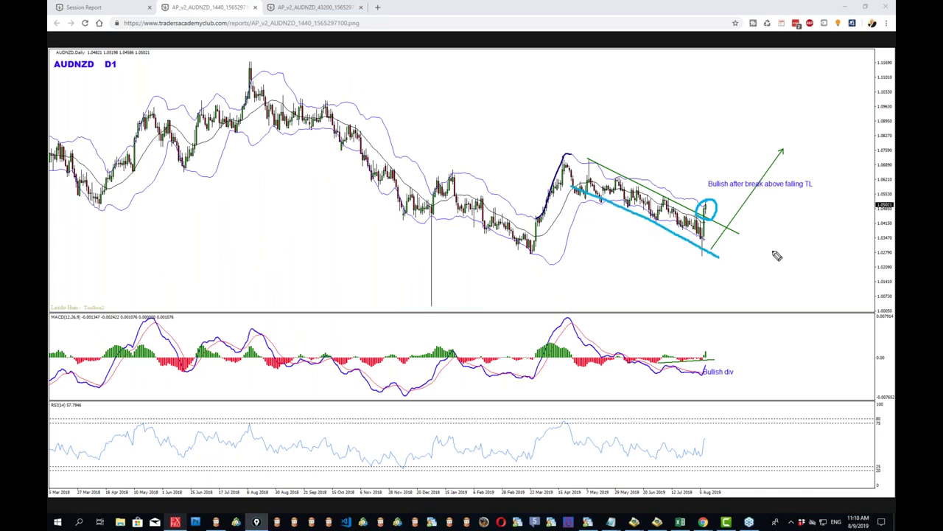
left_click_drag(678, 216, 750, 216)
mouse_move(715, 215)
left_mouse_down()
mouse_move(752, 126)
mouse_move(769, 155)
left_mouse_up()
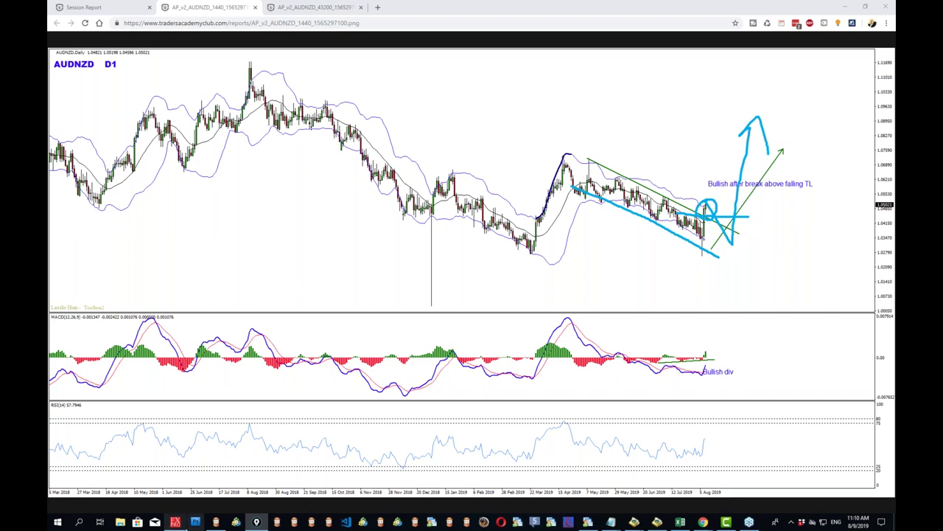
- Switch to MetaTrader's AUDNZD chart, clear the leftover ink, and set the timeframe to H4
left_click(175, 521)
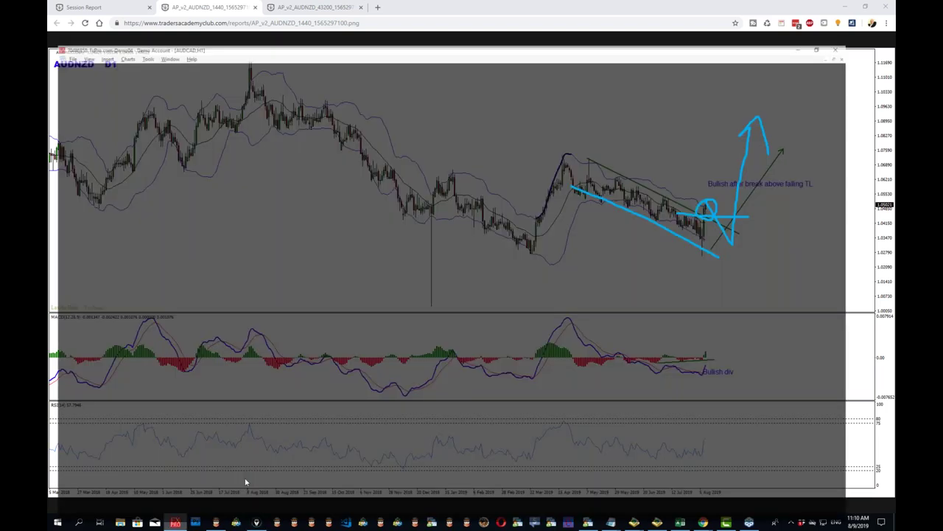
left_click(381, 498)
key("ctrl+shift+6")
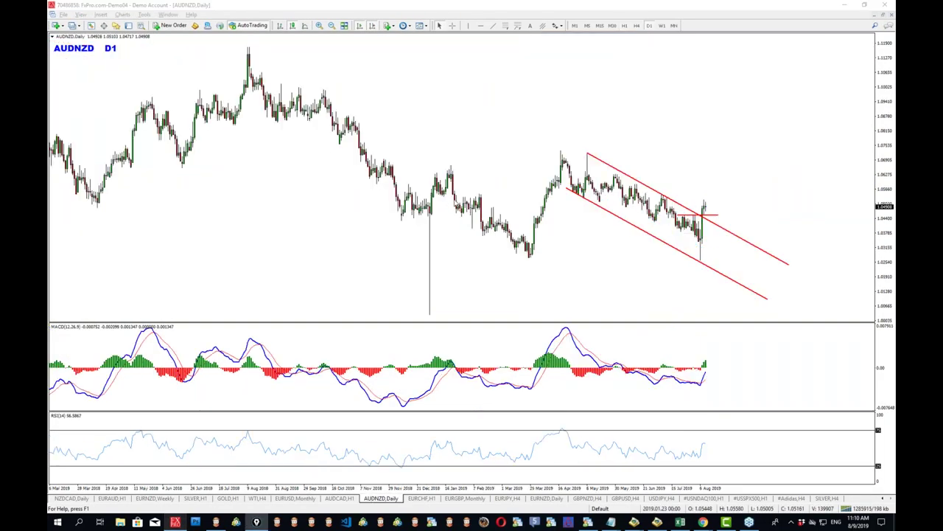
left_click(637, 26)
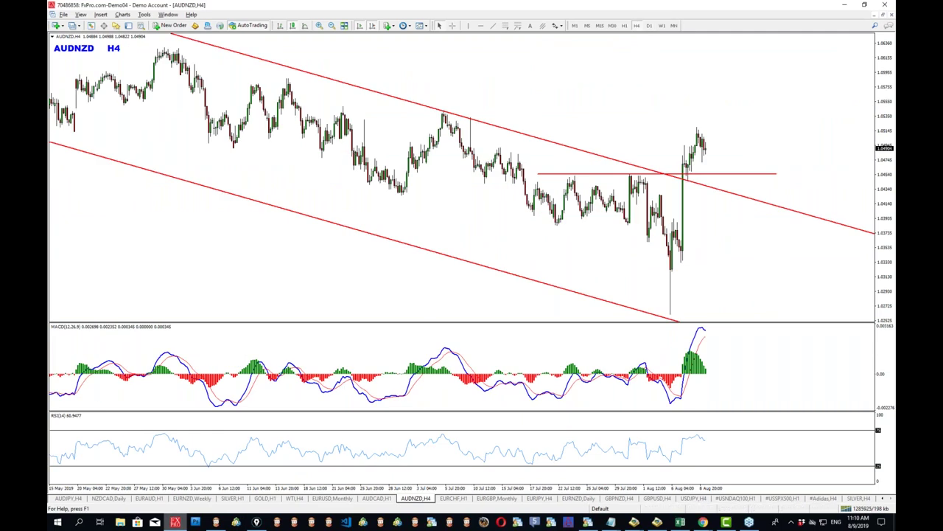
- Sketch a zone box between about 1.0435 and 1.0457 on the AUDNZD H4 chart, write R and S beside it, and clear the ink
mouse_move(526, 185)
left_mouse_down()
mouse_move(704, 185)
mouse_move(301, 175)
mouse_move(313, 190)
mouse_move(704, 186)
left_mouse_up()
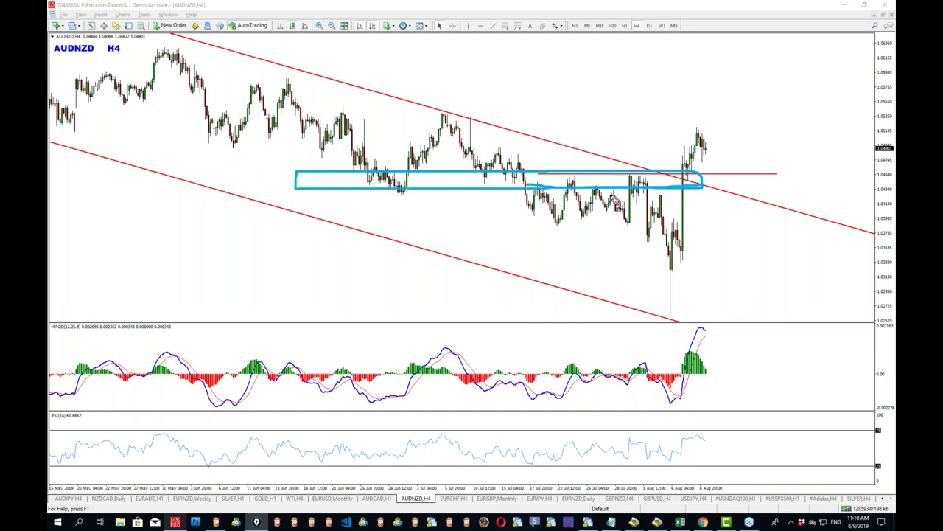
left_click_drag(252, 156, 274, 183)
left_click_drag(668, 204, 647, 233)
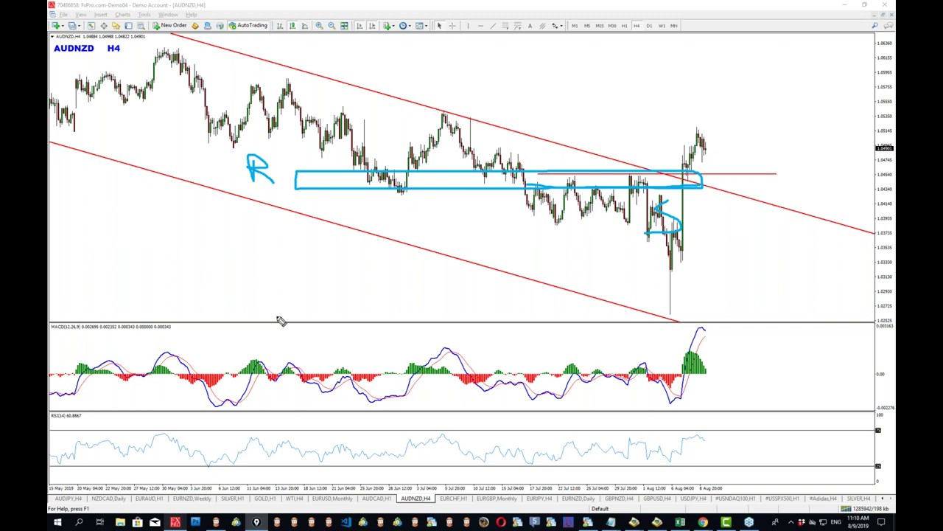
key("Escape")
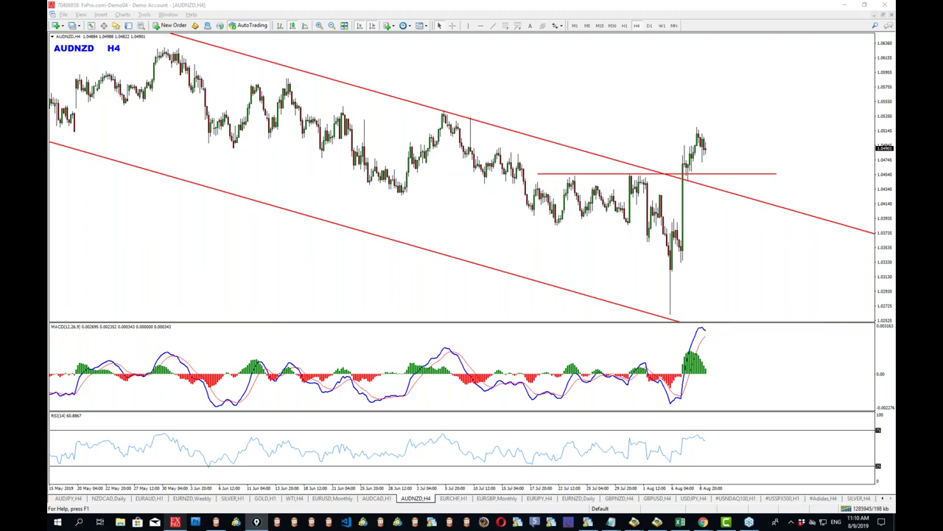
- Sketch support lines at about 1.0429 and 1.0454, pullback paths down into that zone, and an upward arrow to about 1.0636
left_click_drag(382, 192, 804, 194)
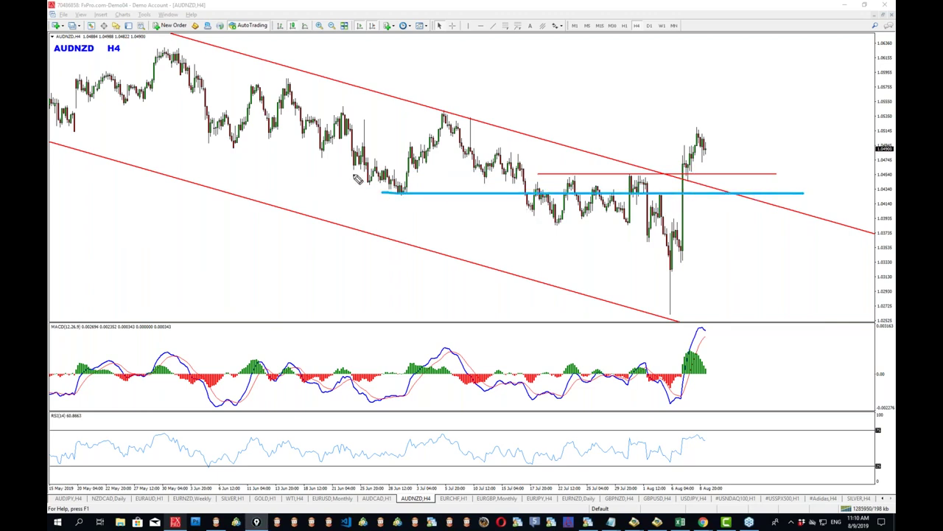
left_click_drag(357, 175, 810, 176)
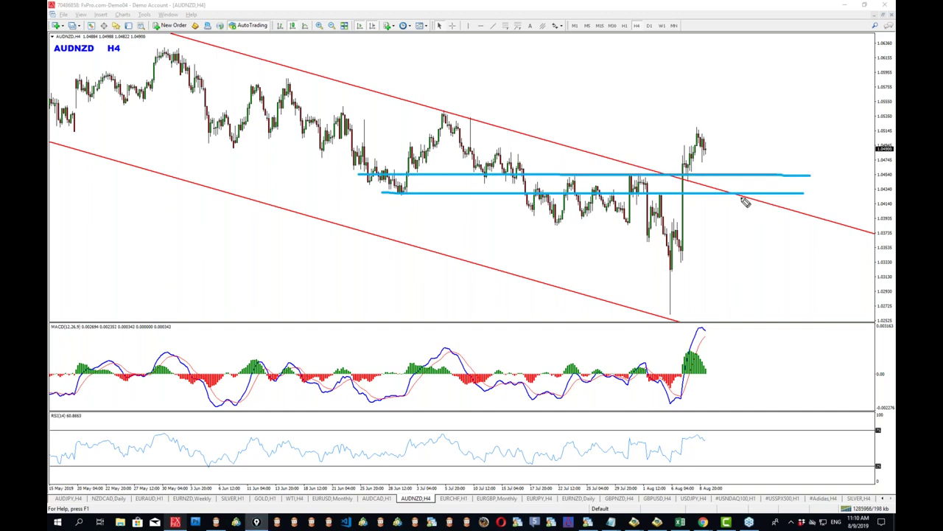
left_click_drag(698, 129, 750, 190)
mouse_move(708, 149)
left_mouse_down()
mouse_move(721, 114)
mouse_move(768, 191)
mouse_move(804, 47)
mouse_move(812, 70)
left_mouse_up()
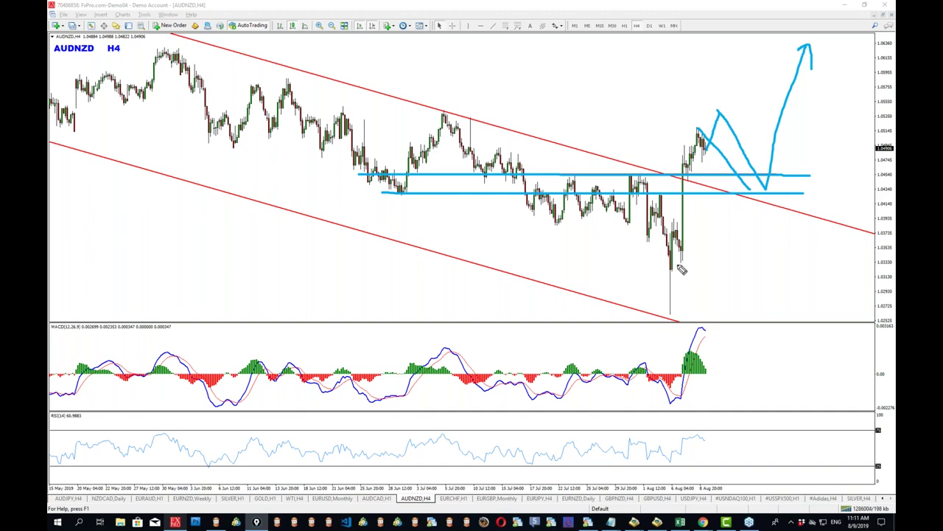
- Circle the late July to early August MACD section and its last histogram dip, retrace the price pullback, and clear the ink
mouse_move(623, 363)
left_mouse_down()
mouse_move(674, 377)
mouse_move(586, 353)
left_mouse_up()
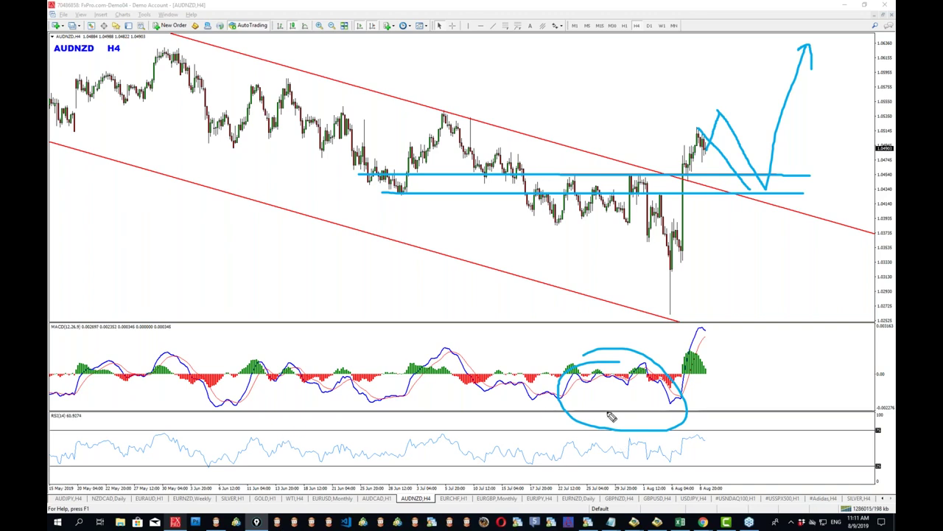
mouse_move(668, 369)
left_mouse_down()
mouse_move(671, 401)
mouse_move(667, 363)
left_mouse_up()
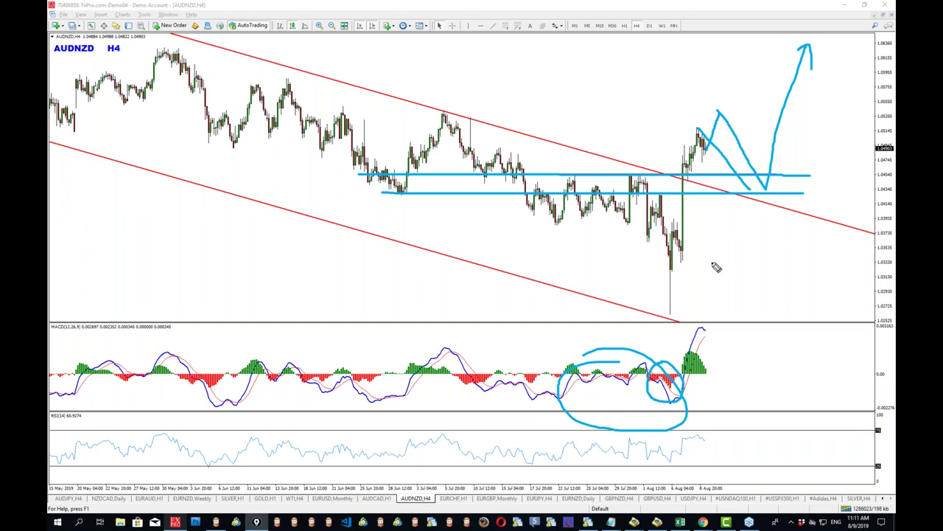
left_click_drag(700, 117, 734, 183)
key("ctrl+shift+7")
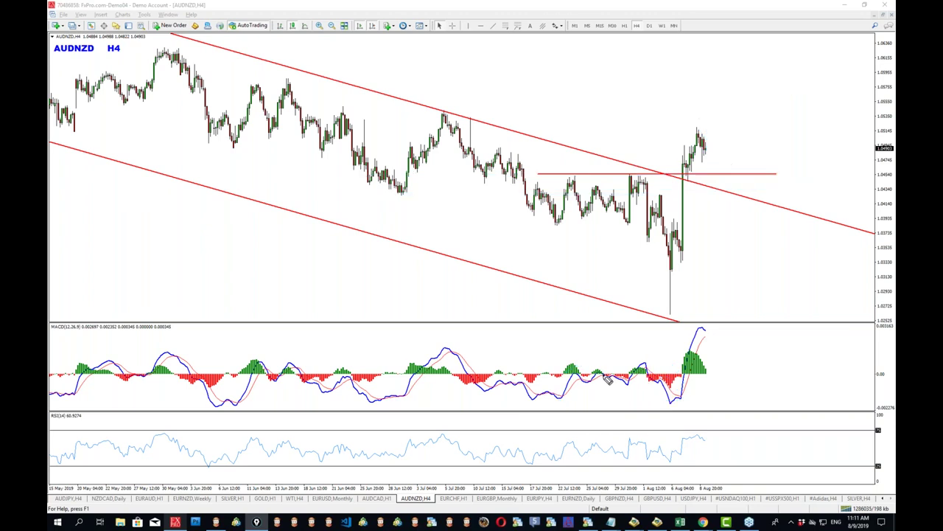
- Sketch the early August price drop, the break below the July lows, and the matching MACD curve, and clear the ink
left_click_drag(625, 168, 660, 313)
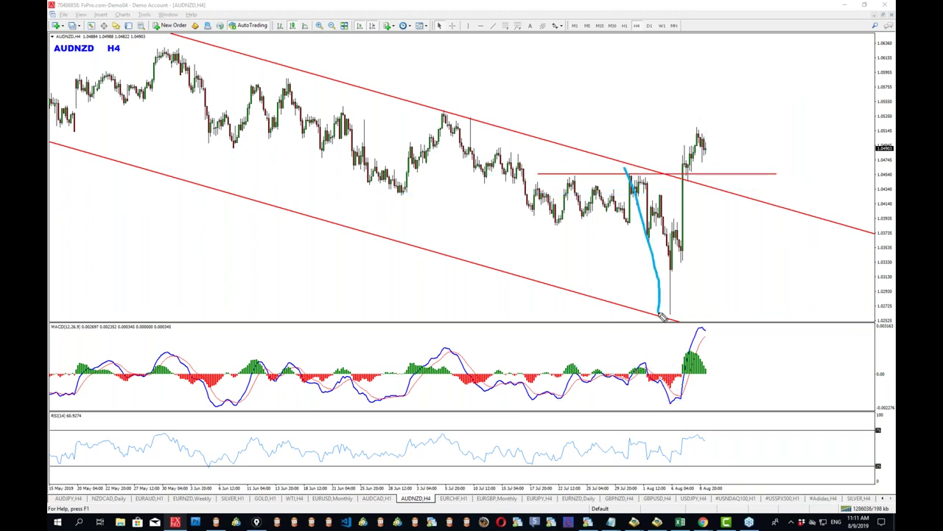
mouse_move(521, 232)
left_mouse_down()
mouse_move(626, 230)
mouse_move(668, 315)
left_mouse_up()
left_click_drag(532, 417, 668, 417)
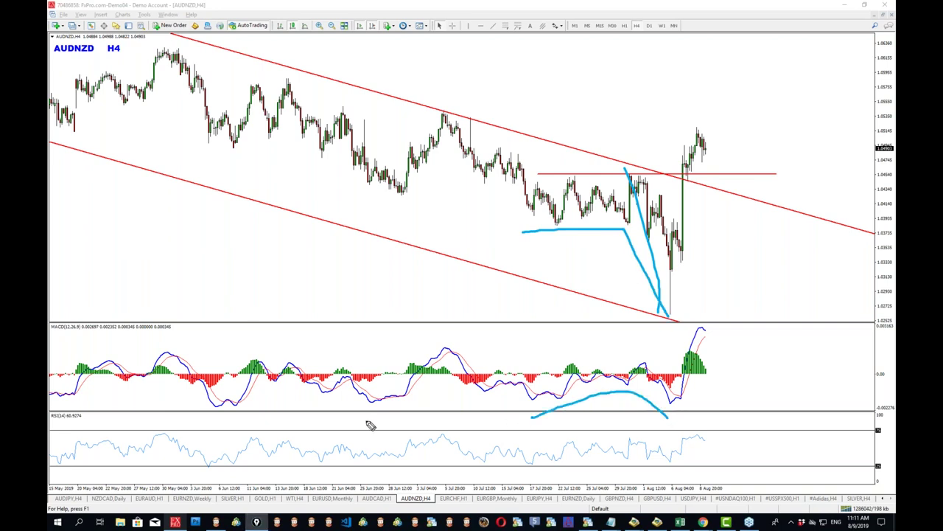
right_click(516, 355)
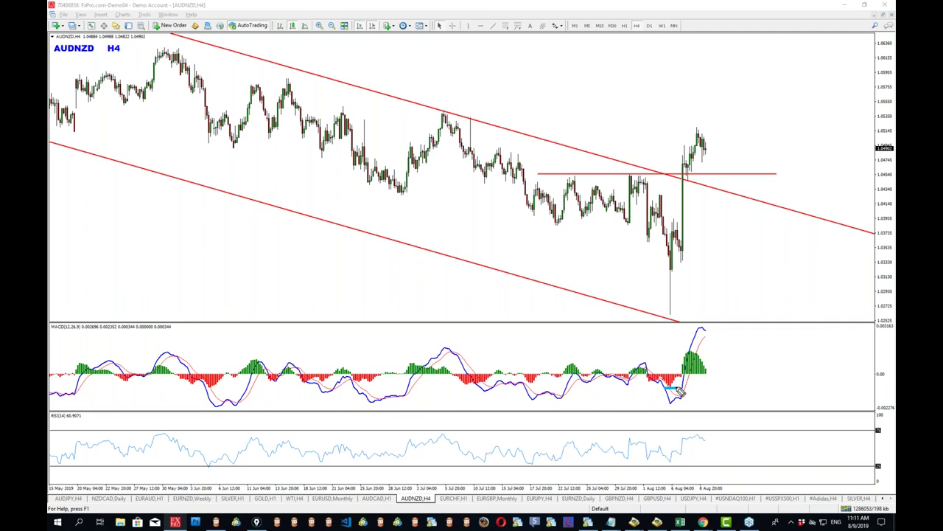
- Box the August MACD histogram dip, sketch a deeper pullback toward a support line at about 1.0387, circle its end, and clear the ink
mouse_move(651, 363)
left_mouse_down()
mouse_move(659, 390)
mouse_move(693, 398)
mouse_move(687, 364)
mouse_move(651, 364)
left_mouse_up()
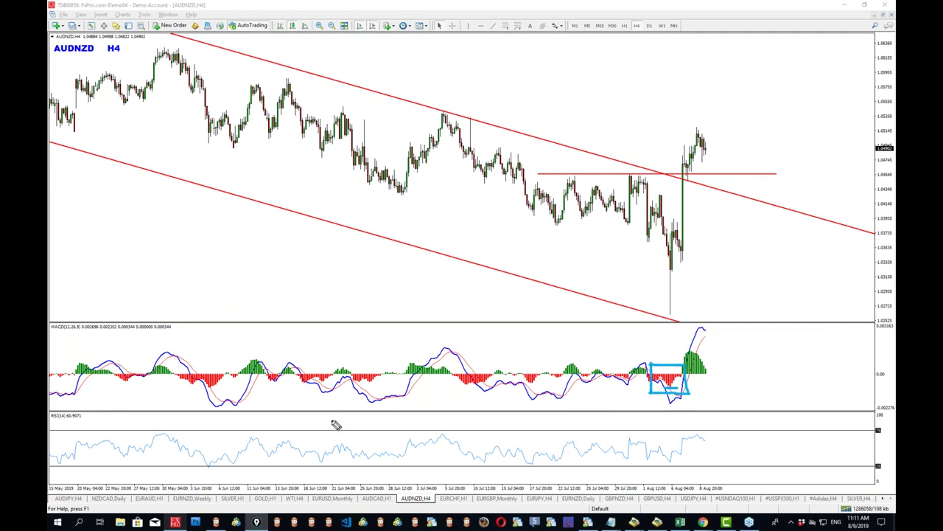
left_click_drag(699, 133, 746, 207)
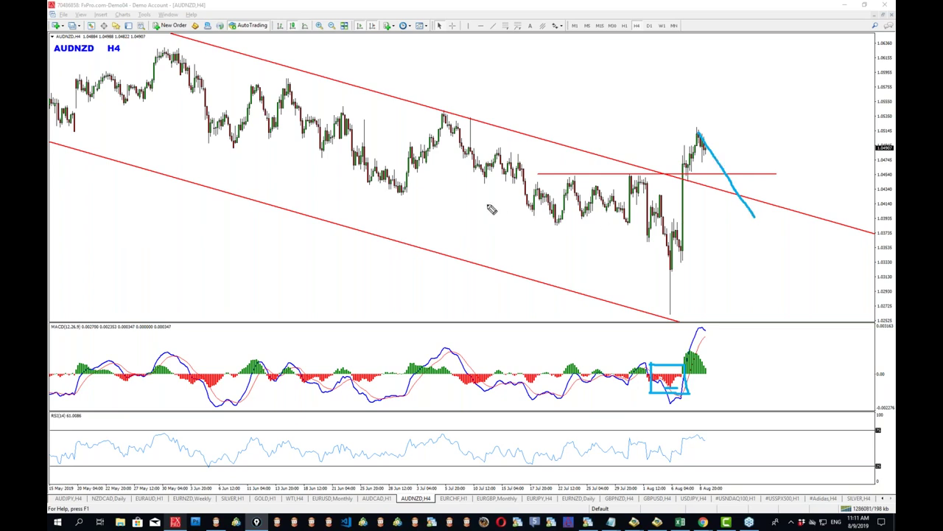
left_click_drag(477, 224, 873, 223)
left_click_drag(733, 213, 733, 212)
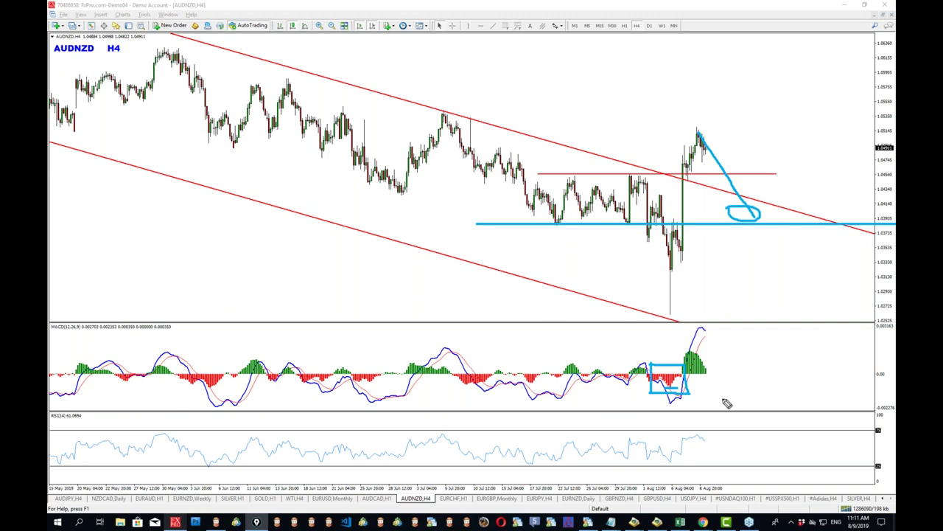
key("Escape")
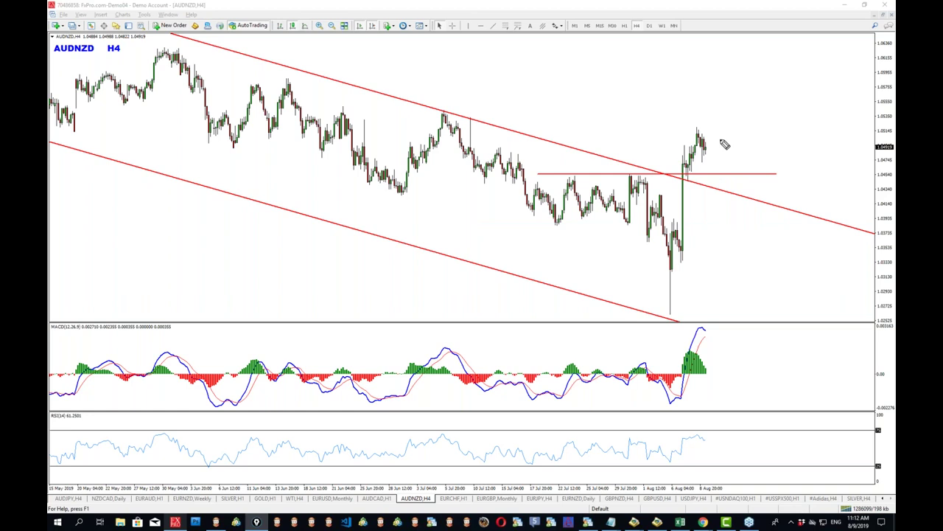
- Circle the mid-July to August price area, draw an L-shaped mark, add an arrow toward the MACD, and clear the ink
mouse_move(723, 123)
left_mouse_down()
mouse_move(818, 174)
mouse_move(728, 122)
left_mouse_up()
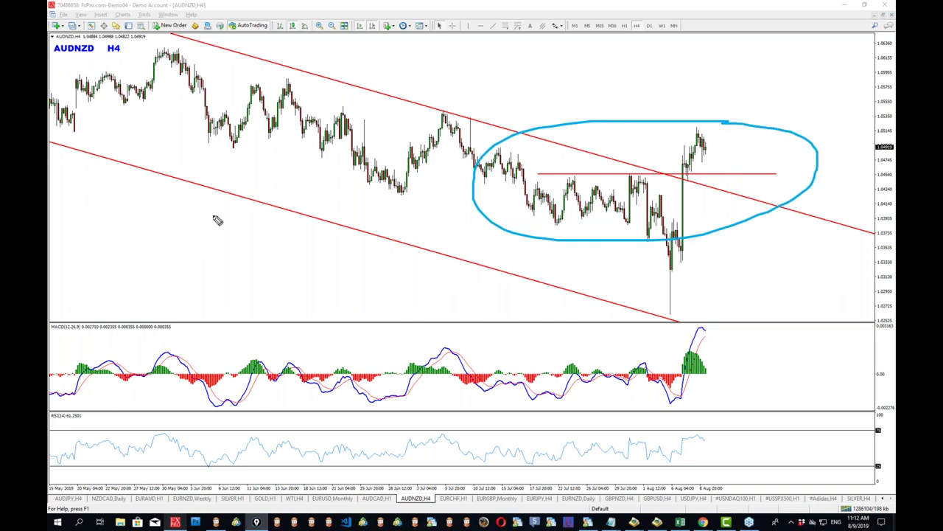
left_click_drag(222, 168, 264, 238)
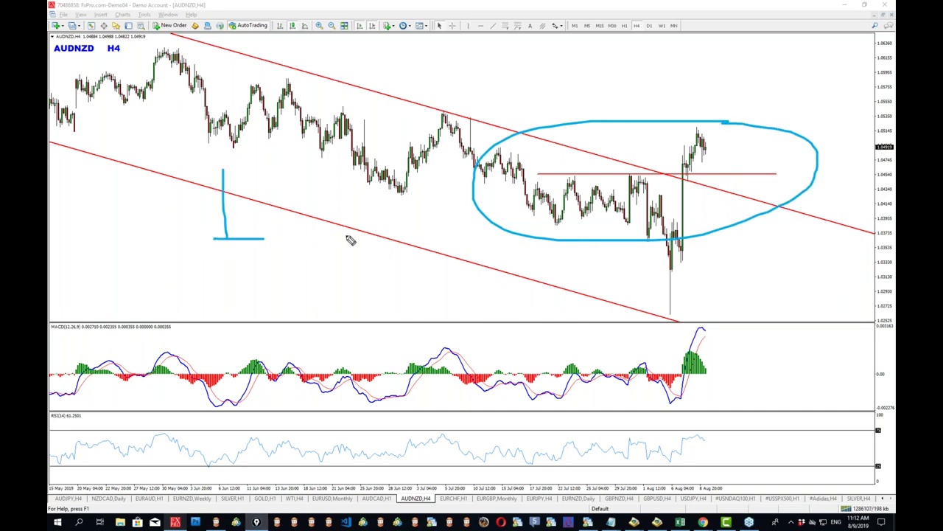
left_click_drag(464, 283, 601, 340)
mouse_move(606, 328)
left_mouse_down()
mouse_move(617, 332)
mouse_move(582, 343)
left_mouse_up()
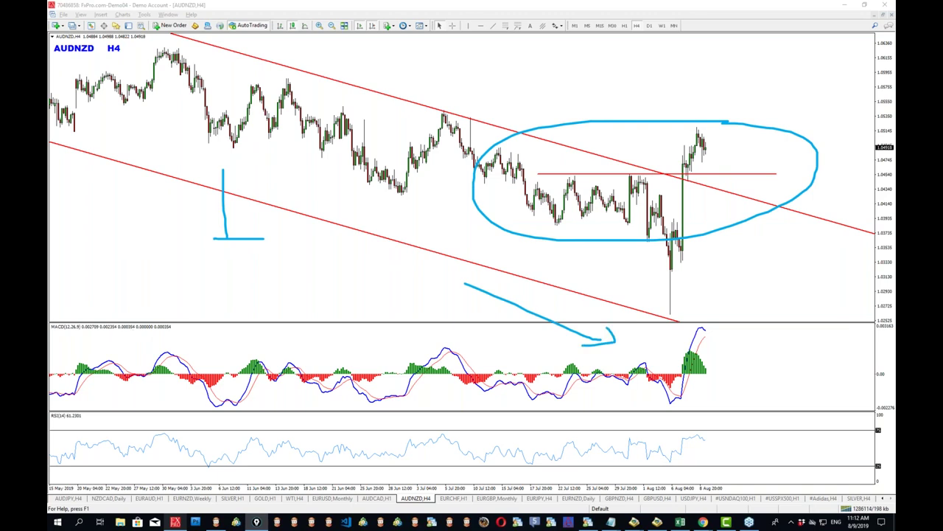
key("Escape")
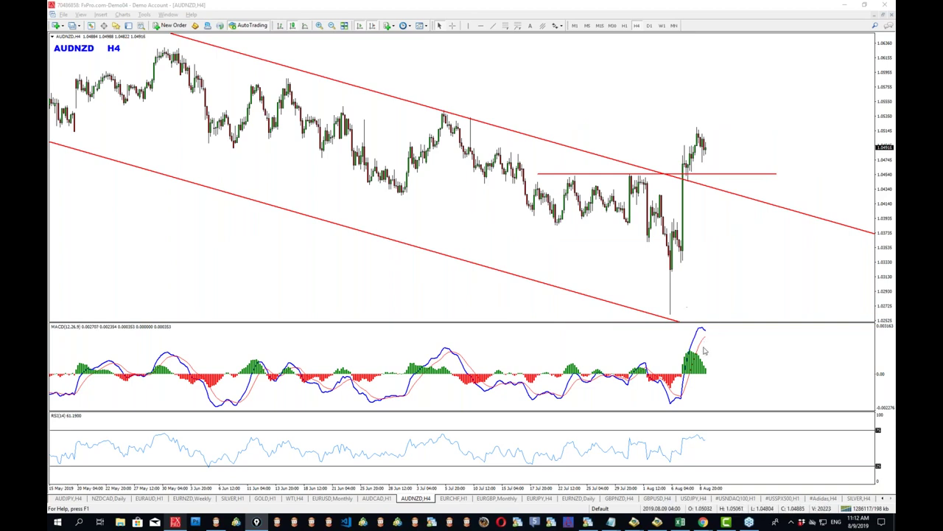
- Check the AUDNZD breakout level with the crosshair, switch to H1, sketch the rising highs and a pullback with a bounce, and clear the ink
middle_click(595, 182)
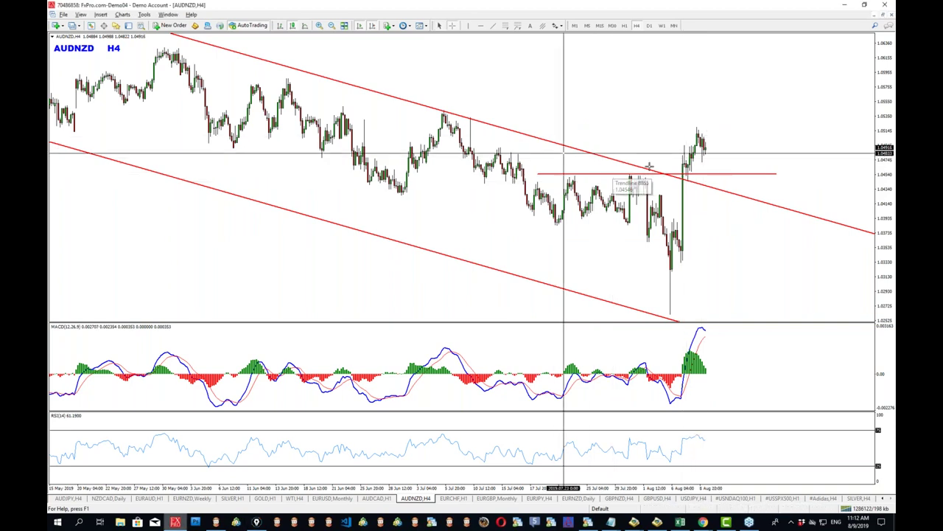
left_click(589, 174)
left_click(624, 26)
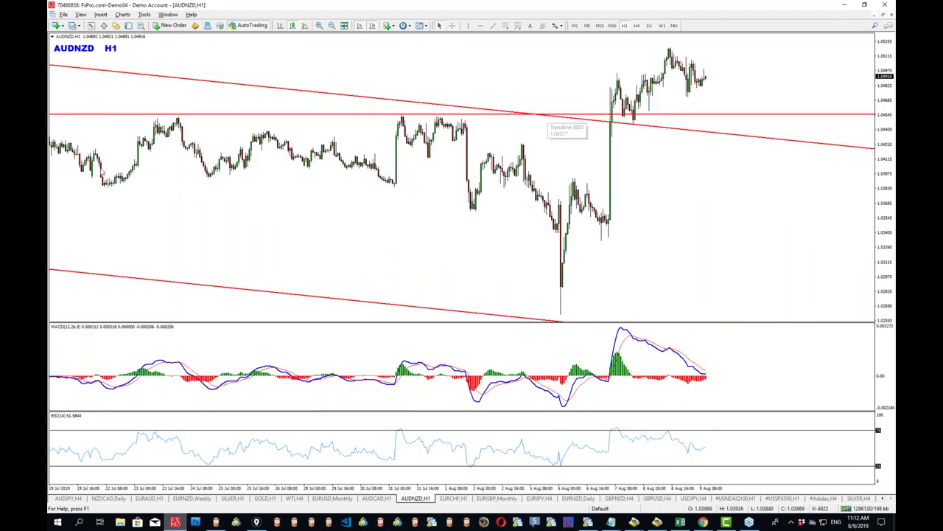
key("ctrl+shift+3")
mouse_move(616, 69)
left_mouse_down()
mouse_move(658, 46)
mouse_move(735, 117)
left_mouse_up()
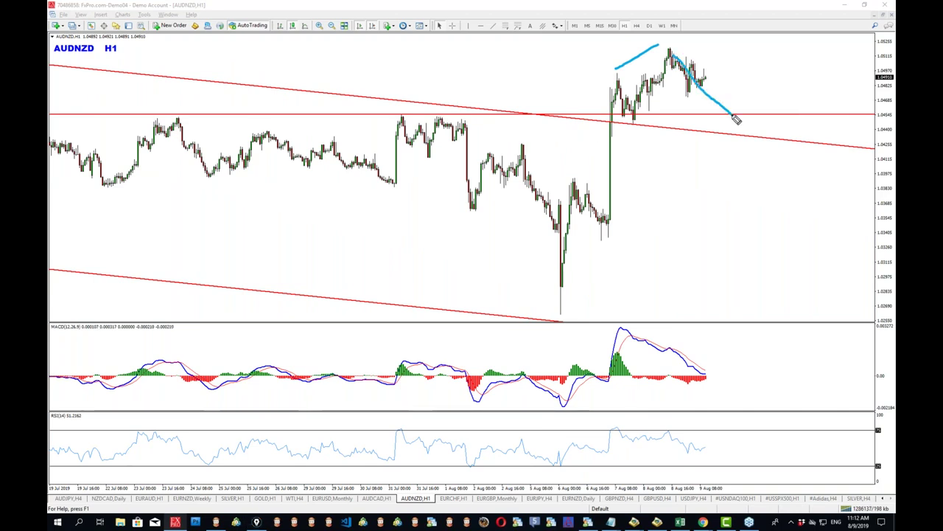
mouse_move(735, 117)
left_mouse_down()
mouse_move(748, 133)
mouse_move(771, 65)
mouse_move(771, 84)
left_mouse_up()
key("Escape")
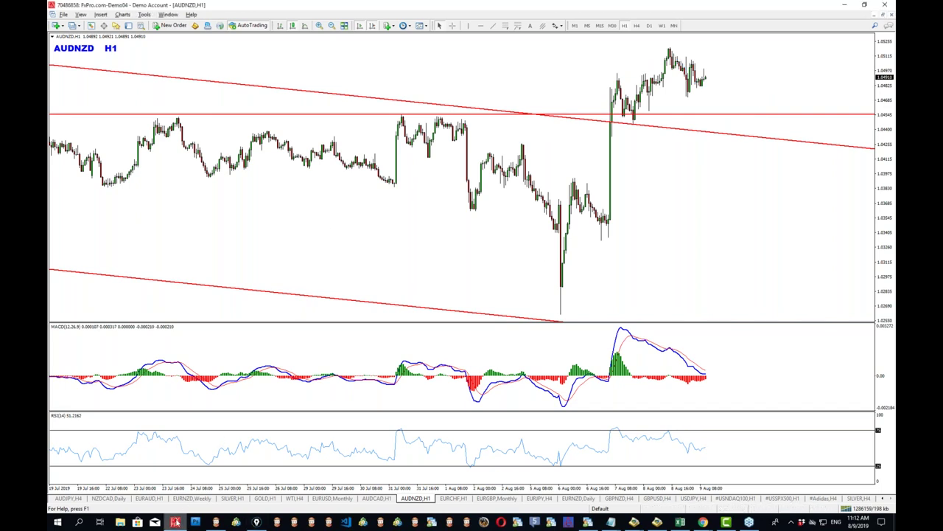
- Return to the session report in the browser, close the AUDNZD image, open the EURCHF H1 and daily images, and show the H1 one
left_click(175, 521)
left_click(255, 8)
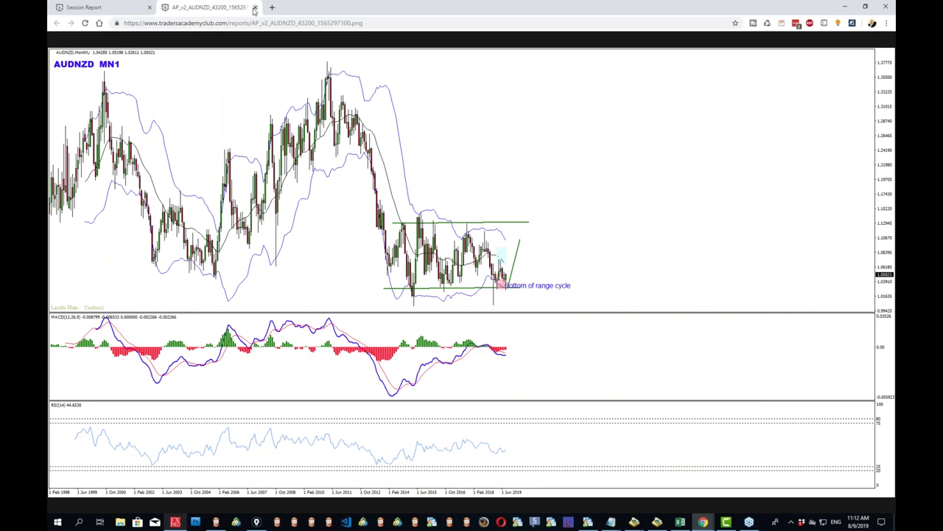
left_click(255, 7)
middle_click(370, 169)
middle_click(516, 169)
left_click(309, 13)
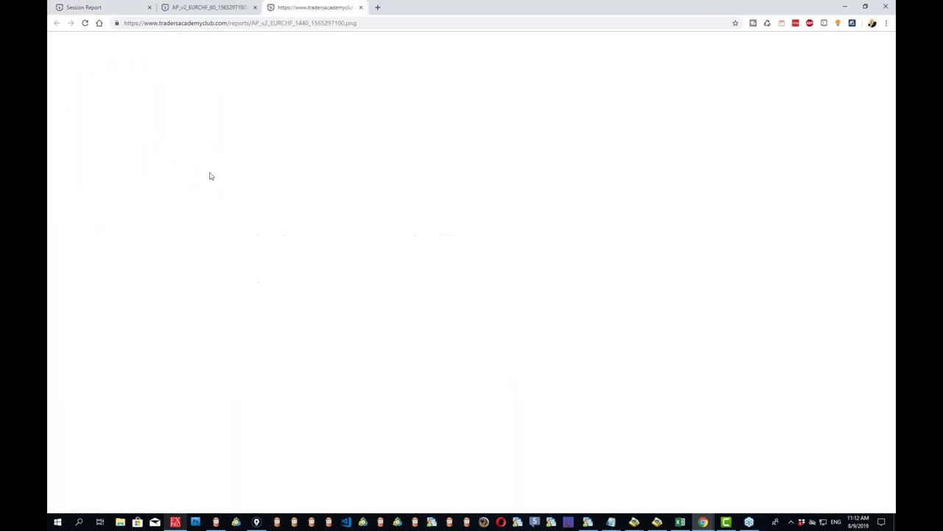
left_click(210, 9)
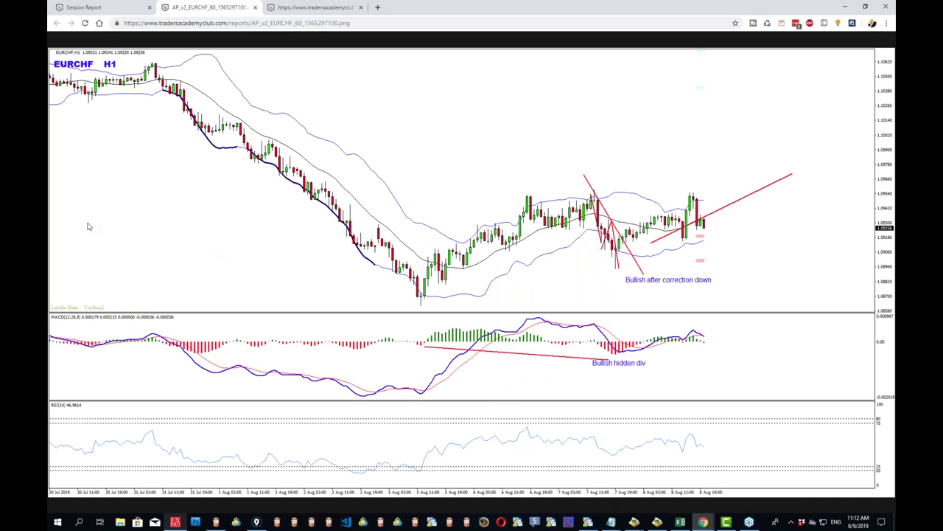
- Mark the successive higher highs and higher lows of the 5–6 August rise on the EURCHF H1 price chart
key("ctrl+shift+3")
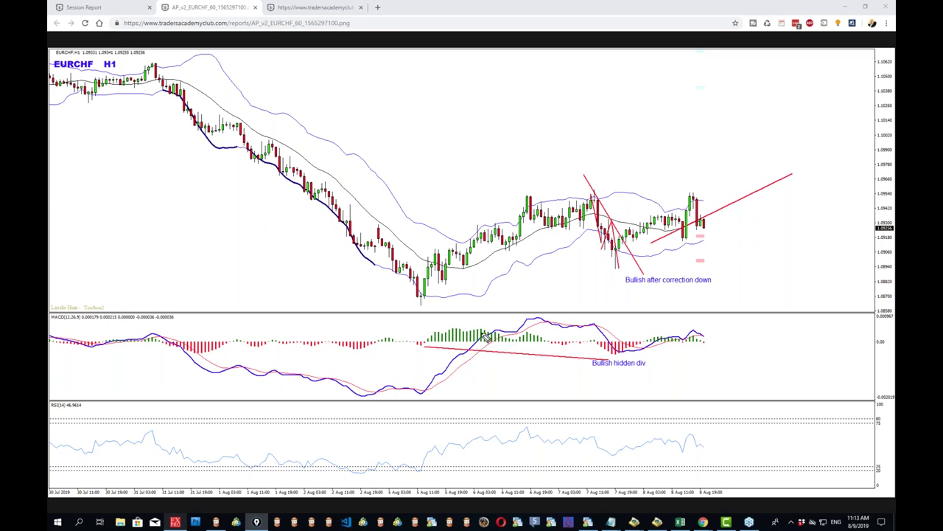
left_click_drag(423, 250, 448, 252)
left_click_drag(428, 280, 462, 278)
left_click_drag(474, 218, 508, 218)
left_click_drag(491, 251, 512, 249)
left_click_drag(510, 193, 541, 193)
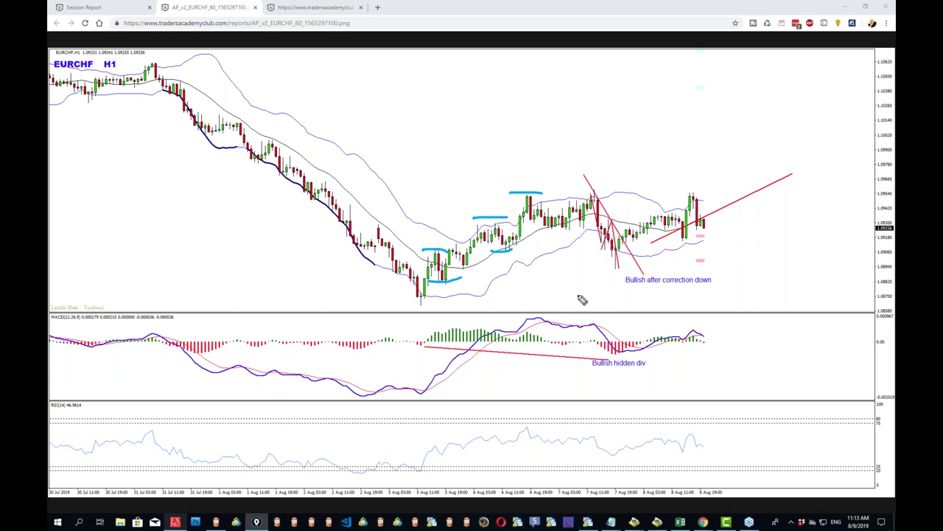
- Sketch the rising channel, the 7 August correction with an upward arrow, and a falling MACD arrow on EURCHF H1, and clear the ink
left_click_drag(357, 273, 538, 159)
mouse_move(433, 318)
left_mouse_down()
mouse_move(522, 258)
mouse_move(598, 231)
left_mouse_up()
mouse_move(567, 176)
left_mouse_down()
mouse_move(628, 282)
mouse_move(700, 190)
left_mouse_up()
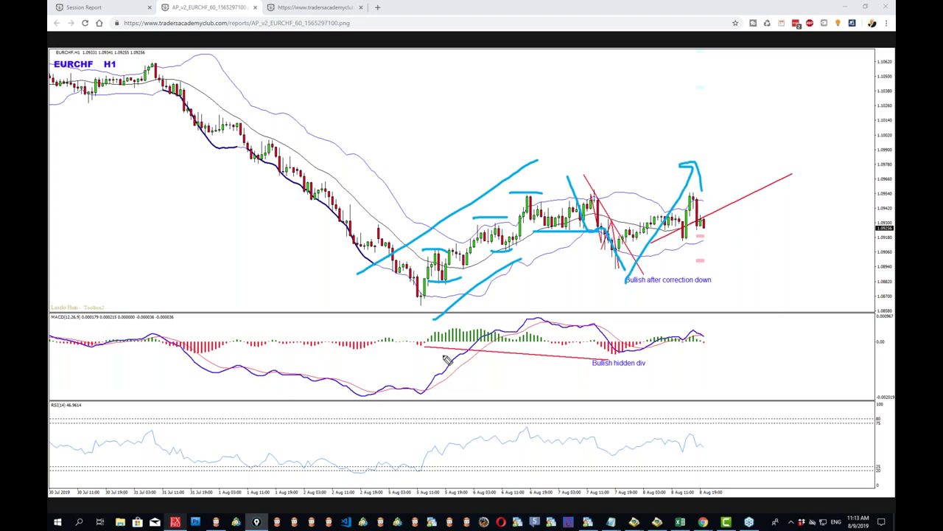
mouse_move(417, 342)
left_mouse_down()
mouse_move(570, 366)
mouse_move(558, 386)
left_mouse_up()
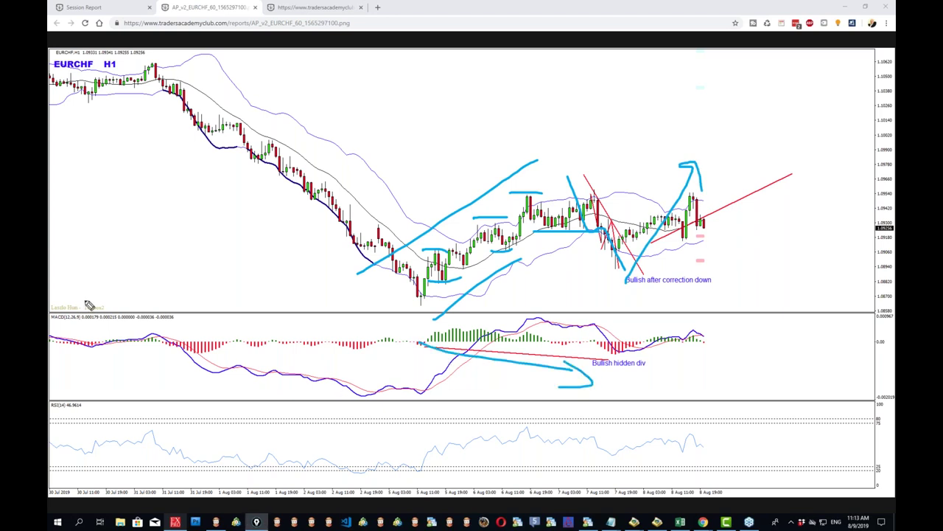
key("Escape")
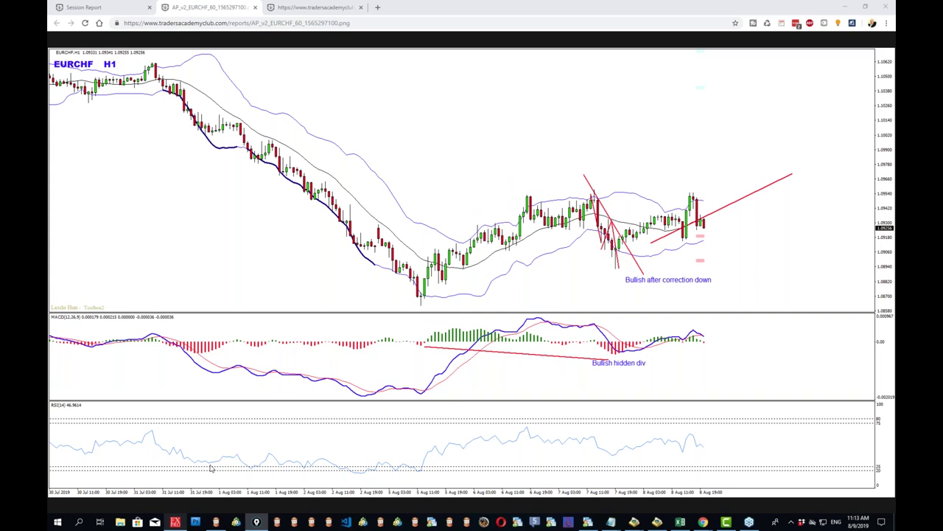
- Switch to the trading terminal's EURCHF daily chart and sketch the April–August decline waves, a rising MACD line and an upward price arrow
left_click(177, 521)
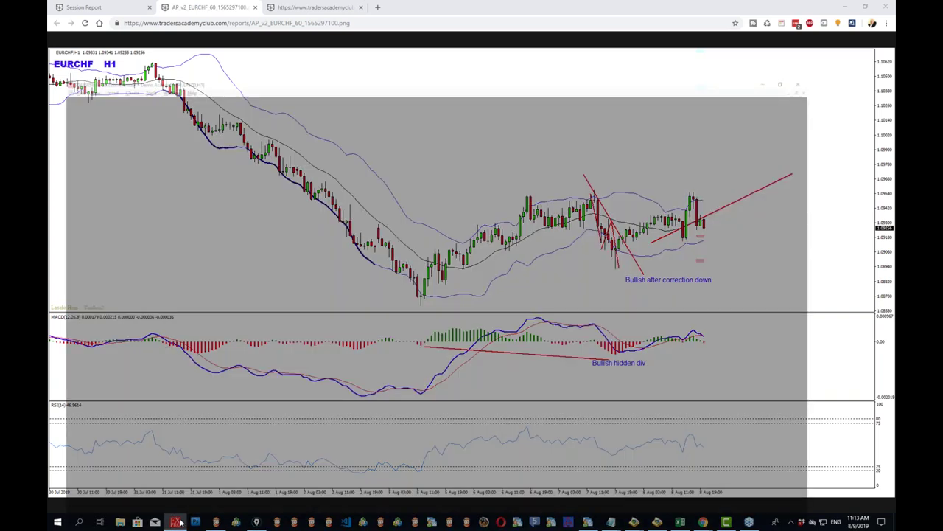
left_click(455, 499)
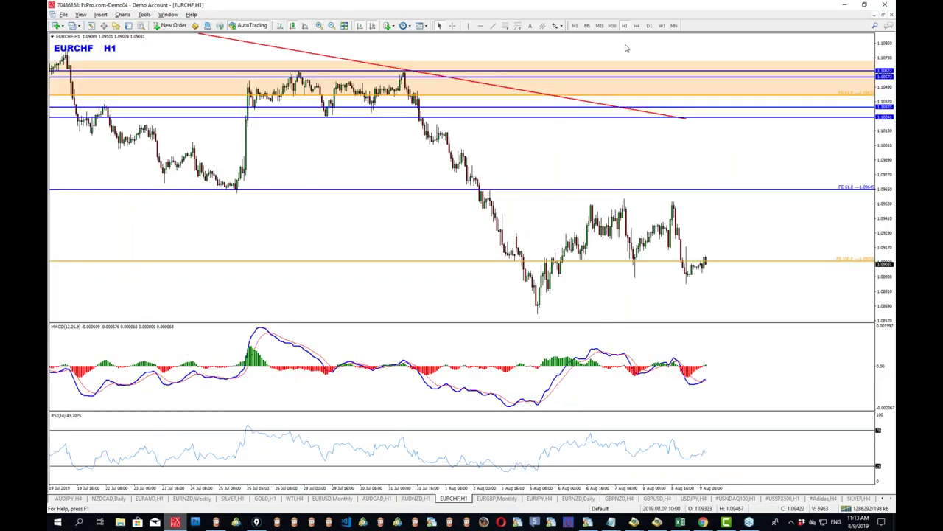
left_click(650, 26)
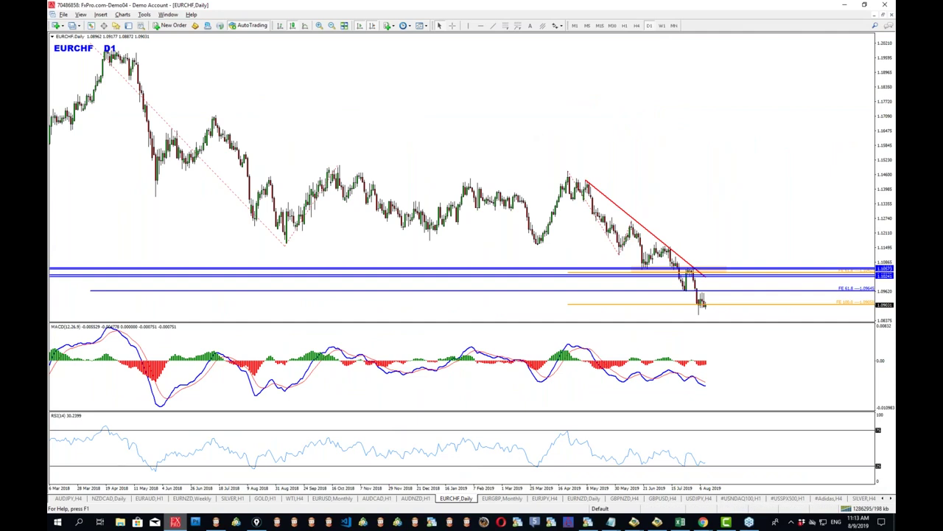
mouse_move(560, 163)
left_mouse_down()
mouse_move(588, 191)
mouse_move(621, 262)
left_mouse_up()
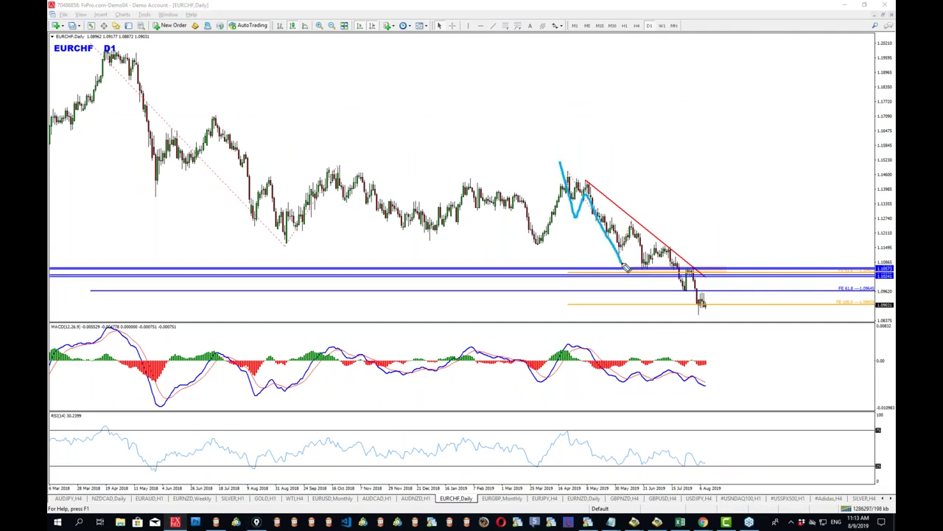
mouse_move(563, 164)
left_mouse_down()
mouse_move(623, 247)
mouse_move(668, 287)
mouse_move(692, 271)
mouse_move(714, 319)
left_mouse_up()
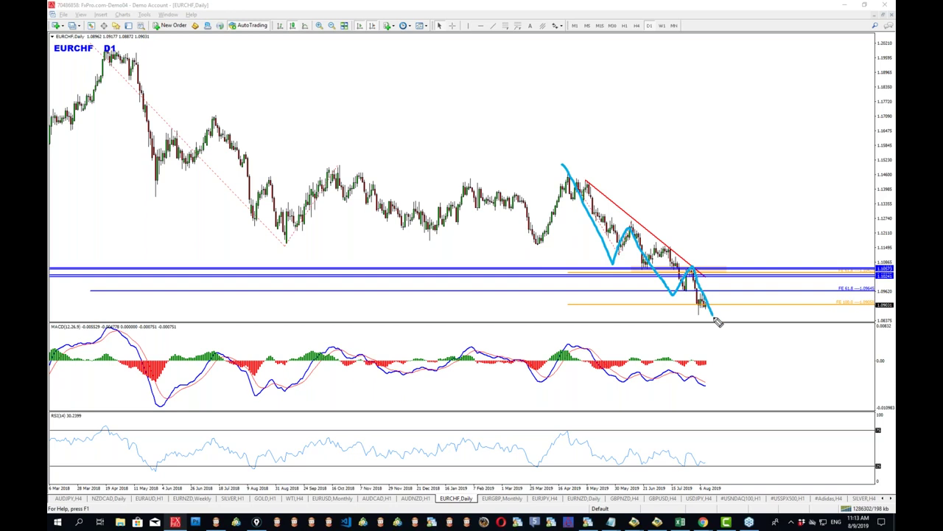
left_click_drag(602, 378, 714, 362)
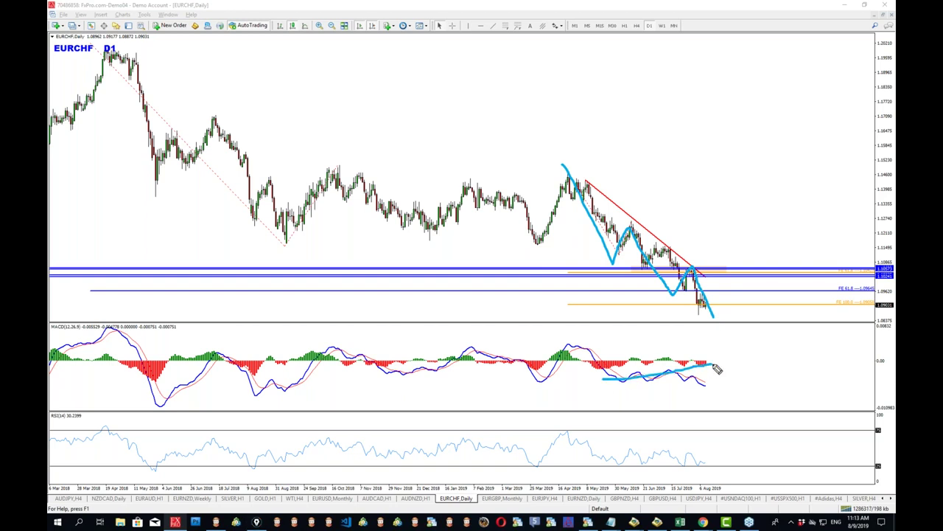
mouse_move(709, 317)
left_mouse_down()
mouse_move(738, 246)
mouse_move(743, 253)
left_mouse_up()
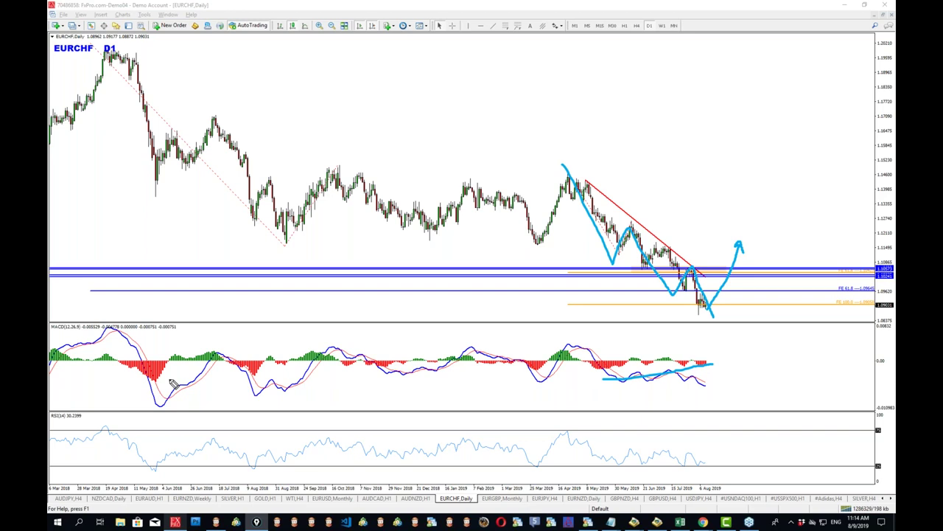
- Sketch an example uptrend in the middle of the EURCHF daily chart, mark its successive highs and lows, and clear the ink
left_click_drag(421, 293, 512, 150)
left_click_drag(412, 291, 431, 306)
left_click_drag(432, 224, 448, 226)
left_click_drag(454, 259, 473, 259)
left_click_drag(471, 161, 487, 162)
left_click_drag(485, 204, 505, 208)
left_click_drag(508, 142, 541, 137)
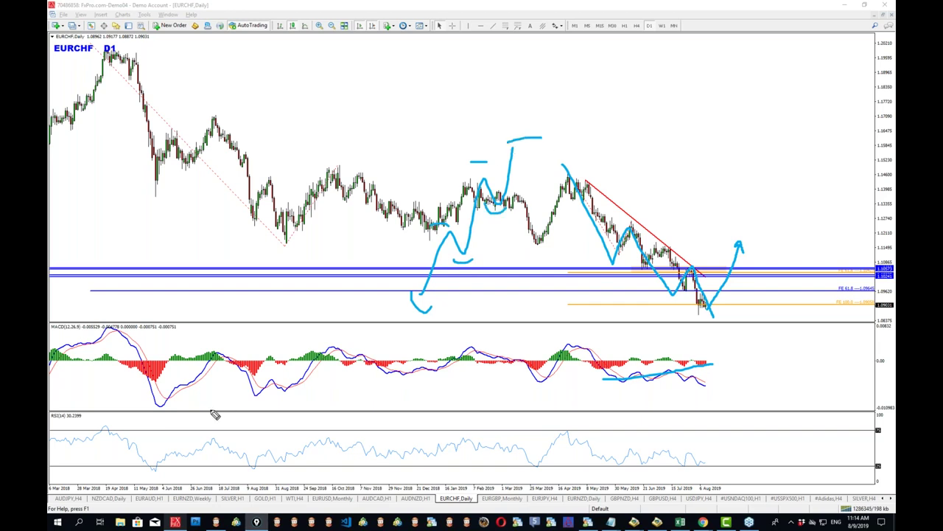
key("Escape")
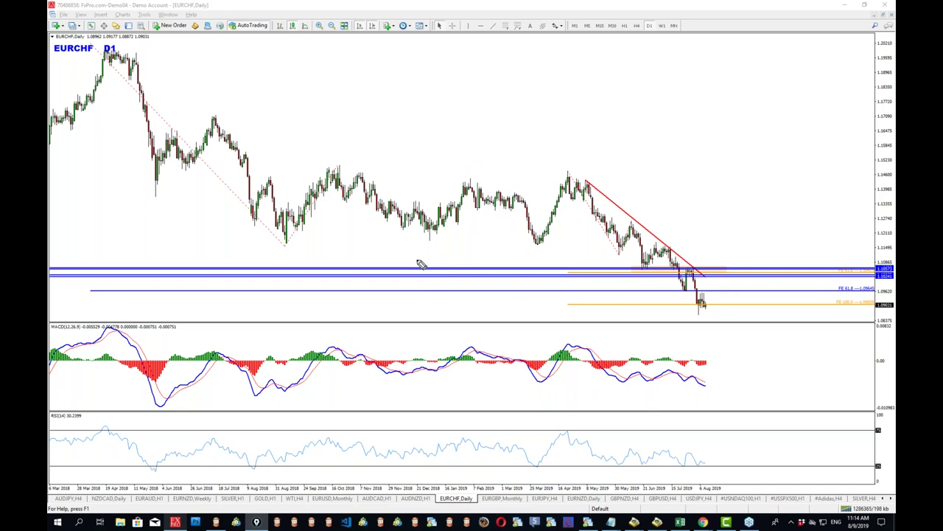
- Switch EURCHF to the weekly chart, recolour the blue Fibonacci expansion red, and shift its starting point onto the April 2018 high
left_click(662, 25)
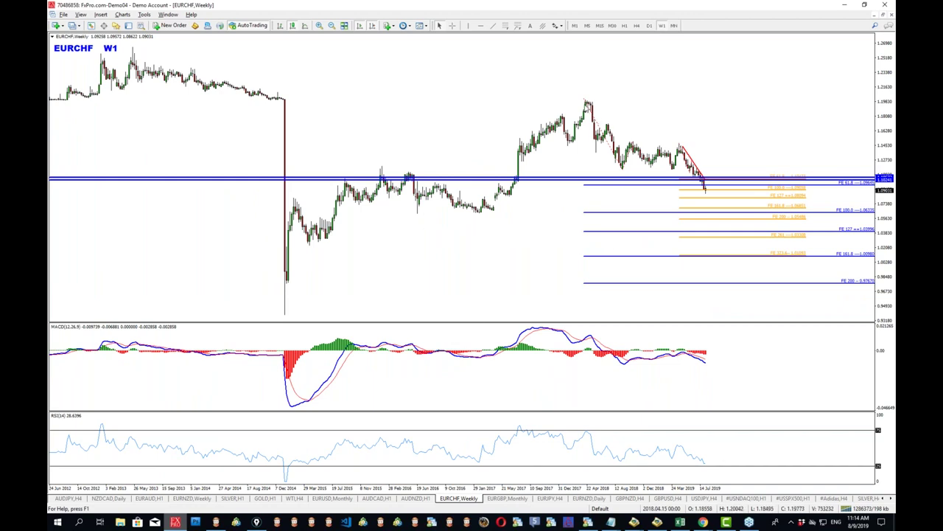
right_click(587, 101)
left_click(615, 109)
left_click(479, 278)
left_click(483, 325)
left_click(508, 297)
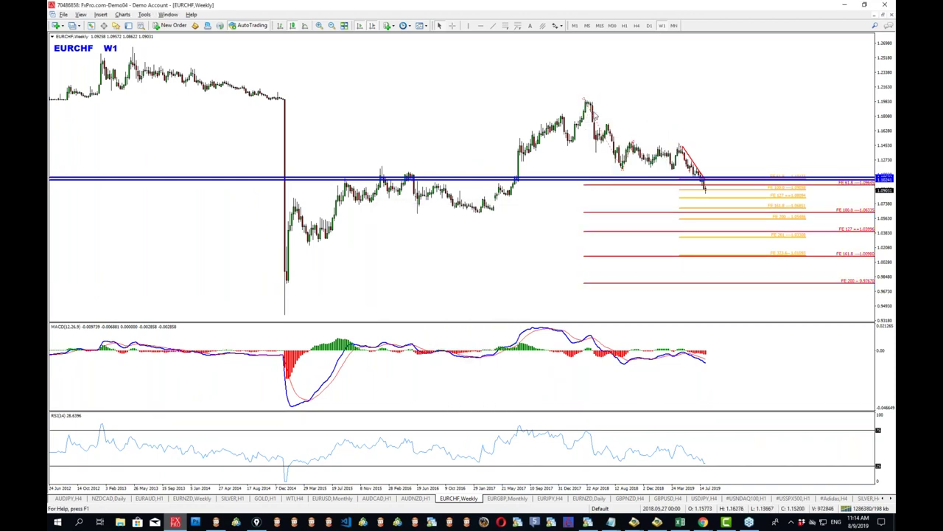
left_click_drag(584, 100, 588, 100)
- Highlight the blue support zone on EURCHF weekly, sketch the decline from the 2018 high, mark the latest candles, and clear the ink
key("ctrl+shift+3")
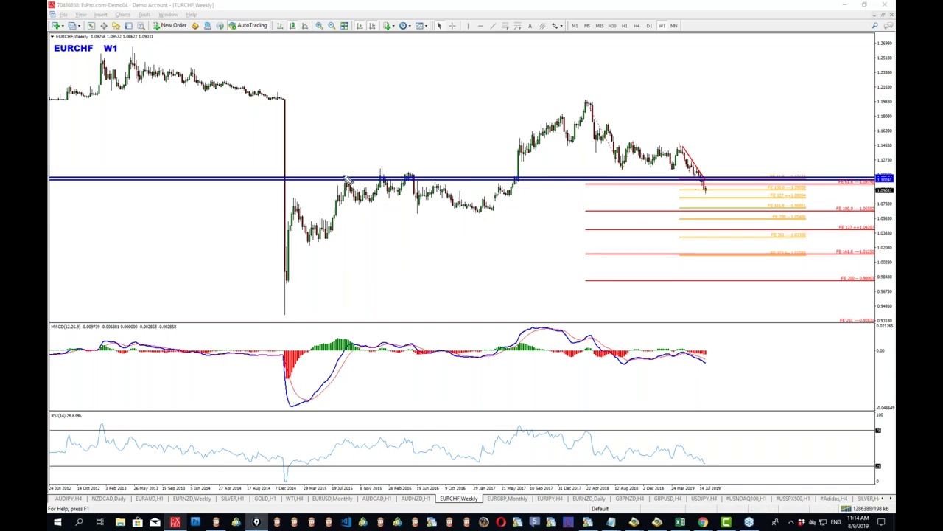
left_click_drag(284, 177, 831, 180)
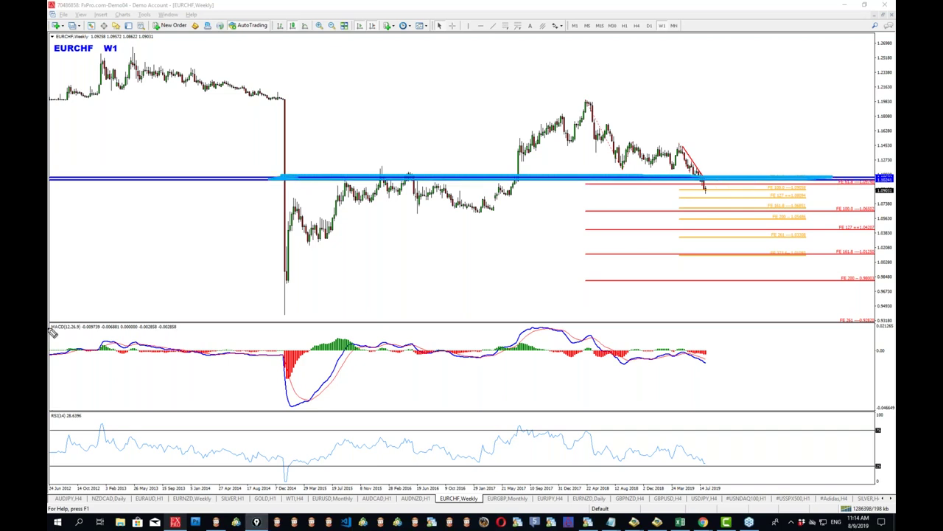
left_click_drag(547, 184, 579, 187)
mouse_move(583, 92)
left_mouse_down()
mouse_move(616, 160)
mouse_move(634, 247)
left_mouse_up()
key("Escape")
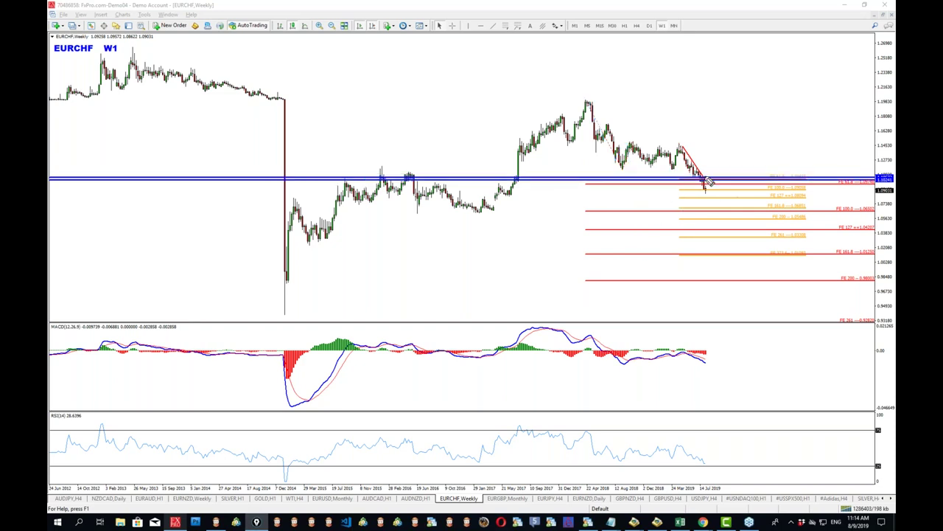
mouse_move(707, 189)
left_mouse_down()
mouse_move(720, 191)
mouse_move(712, 180)
left_mouse_up()
key("Escape")
- Switch EURCHF to the daily chart, mark the last two MACD histogram dips from July and August, and clear the ink
left_click(650, 26)
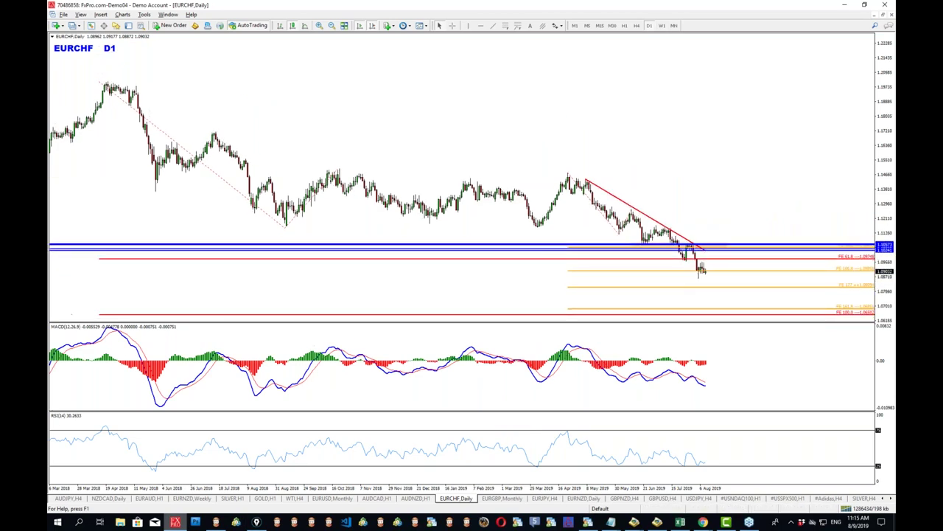
key("ctrl+shift+3")
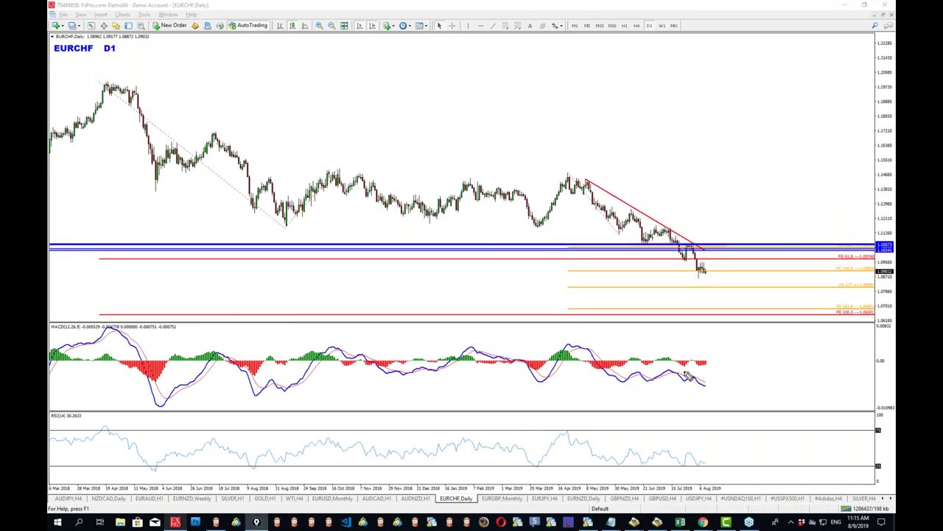
left_click_drag(682, 368, 696, 372)
mouse_move(680, 382)
left_mouse_down()
mouse_move(700, 390)
mouse_move(711, 367)
left_mouse_up()
key("Escape")
- Sketch the April–August price drop on EURCHF daily, circle the latest candles, draw a falling MACD arrow, and clear the ink
mouse_move(565, 171)
left_mouse_down()
mouse_move(611, 230)
mouse_move(627, 216)
mouse_move(697, 282)
mouse_move(700, 265)
mouse_move(704, 276)
mouse_move(714, 269)
left_mouse_up()
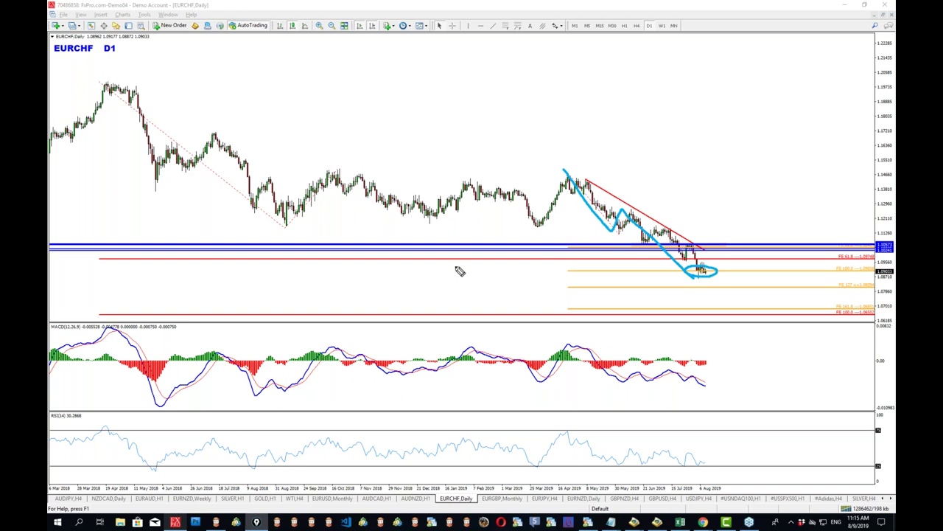
mouse_move(610, 381)
left_mouse_down()
mouse_move(708, 397)
mouse_move(688, 405)
left_mouse_up()
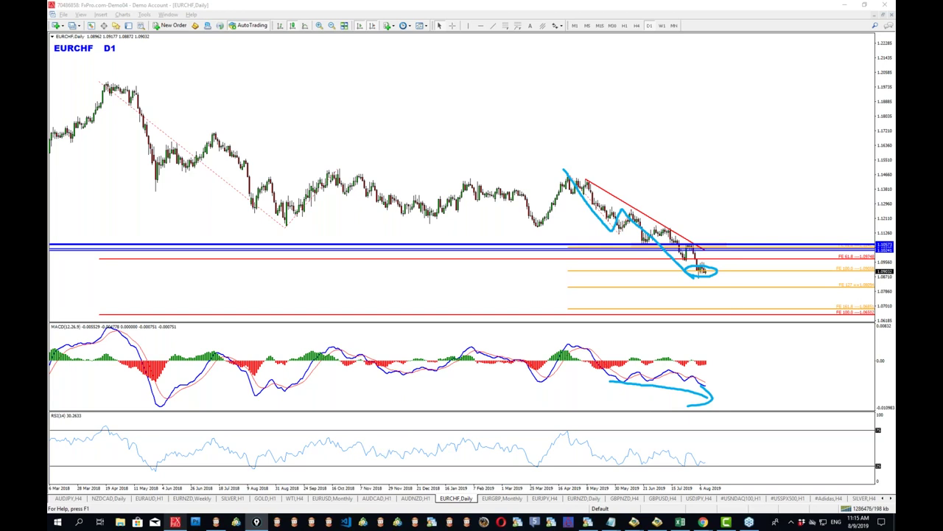
key("Escape")
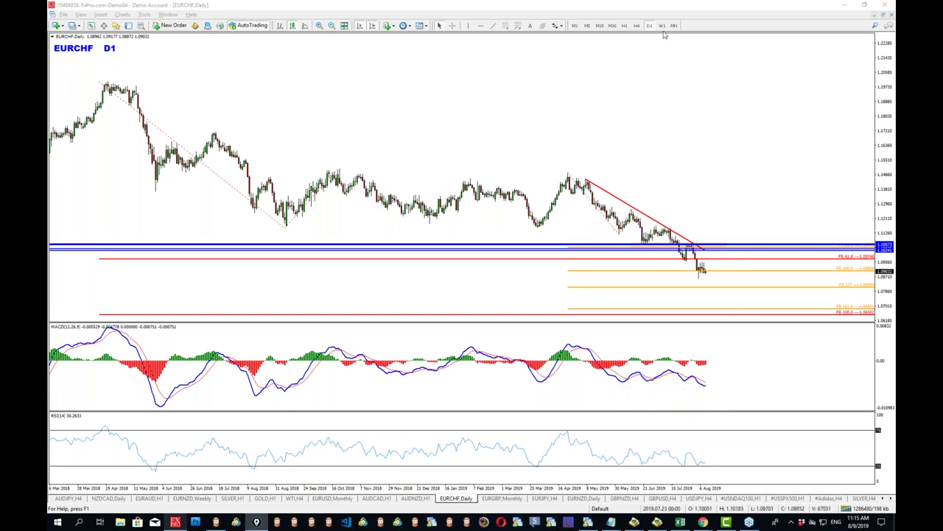
- View EURCHF on the H4 chart with the crosshair, and switch it to the H1 chart
left_click(626, 26)
left_click(636, 26)
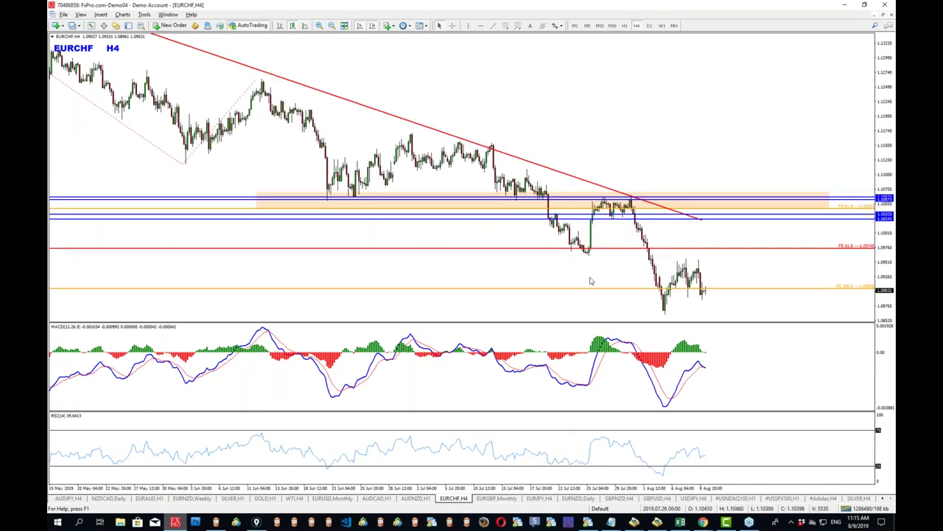
middle_click(559, 256)
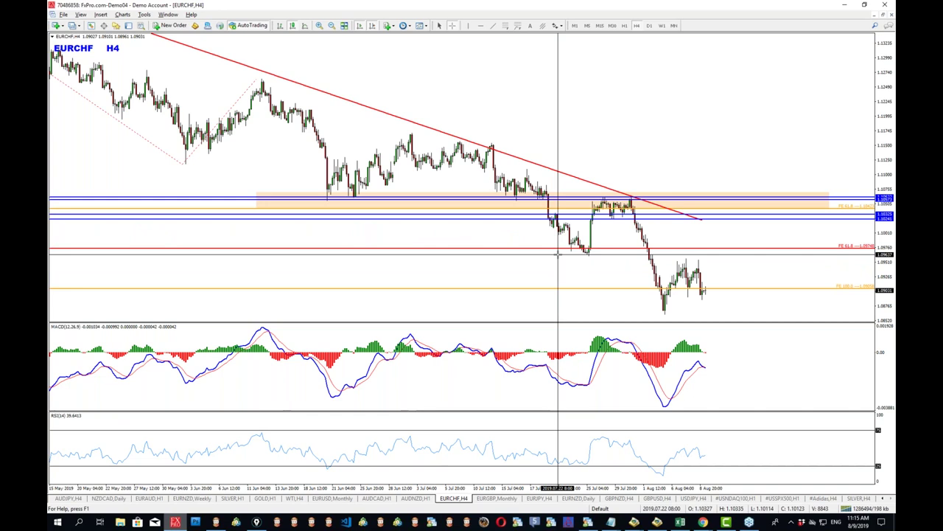
left_click(624, 25)
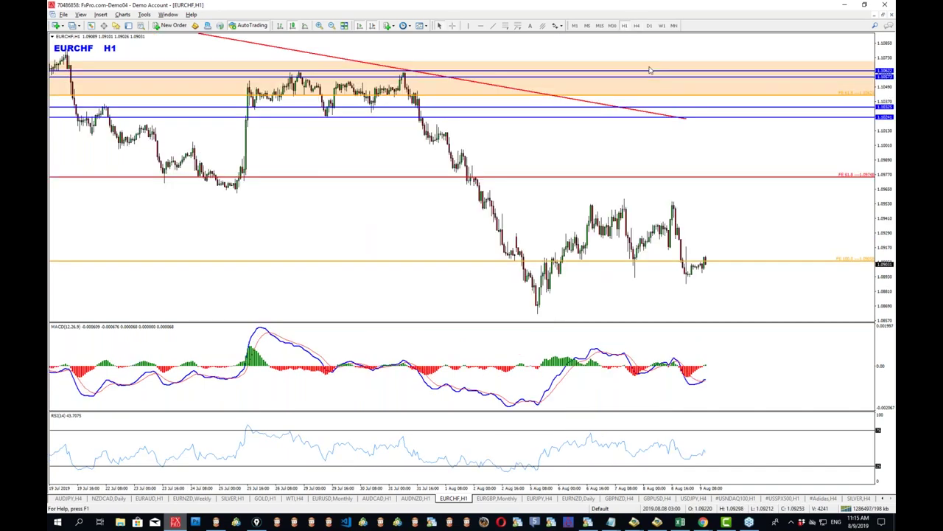
- Sketch the zigzag rebound from the August low on EURCHF H1, draw a cross above it, and clear the ink
left_click(59, 254)
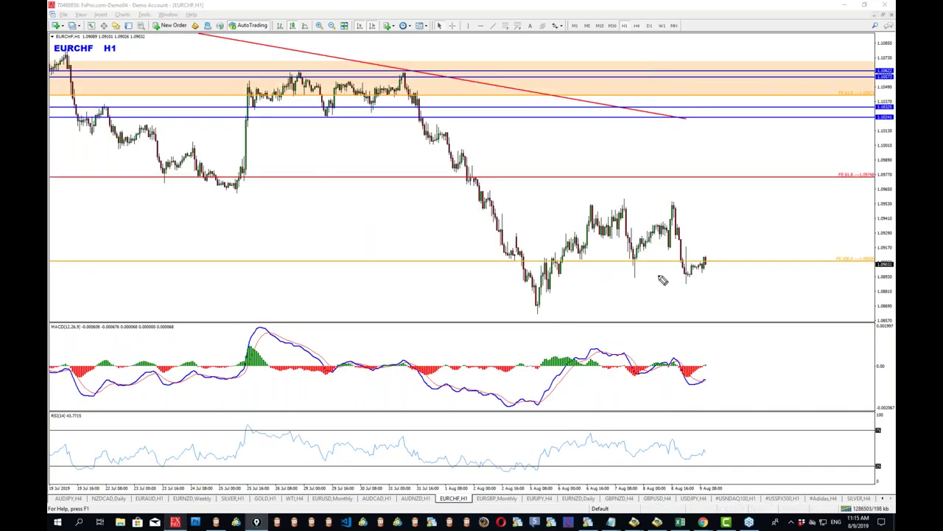
mouse_move(527, 317)
left_mouse_down()
mouse_move(542, 264)
mouse_move(561, 290)
mouse_move(596, 206)
left_mouse_up()
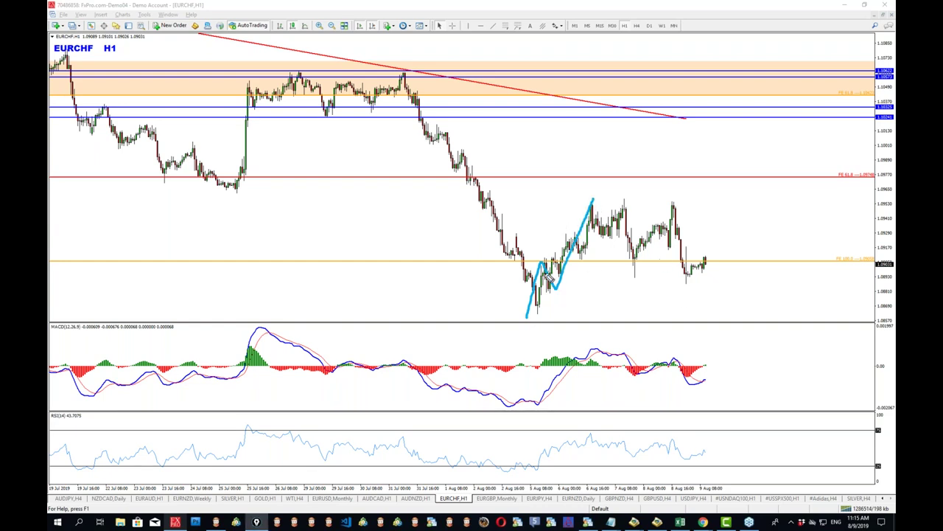
left_click_drag(501, 185, 555, 231)
left_click_drag(549, 186, 502, 240)
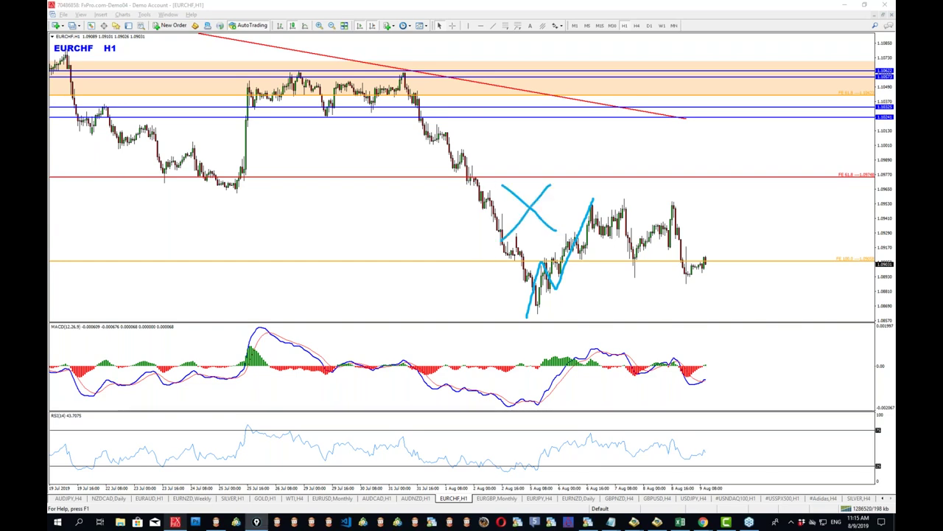
key("Escape")
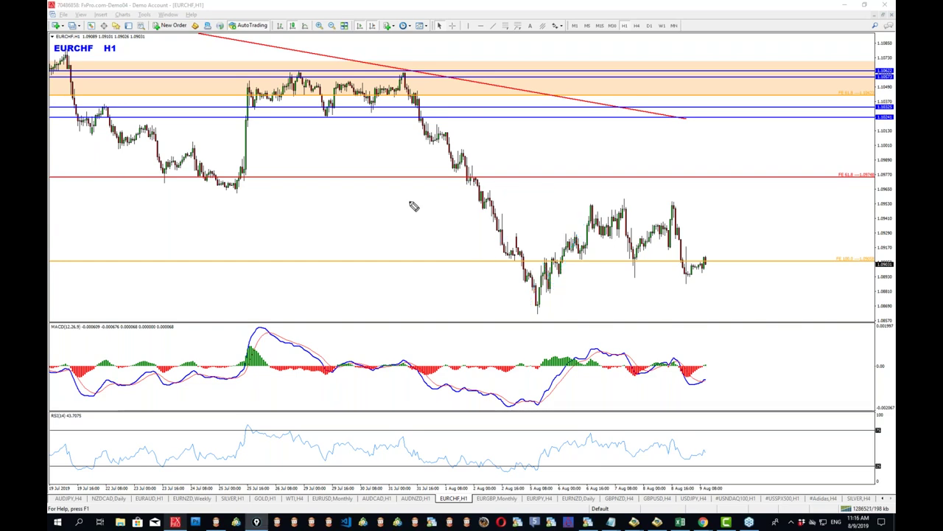
- Mark the 6–7 August highs, the falling lows and the matching MACD moves on EURCHF H1, undoing an extra zigzag over the drop
left_click_drag(577, 204, 649, 204)
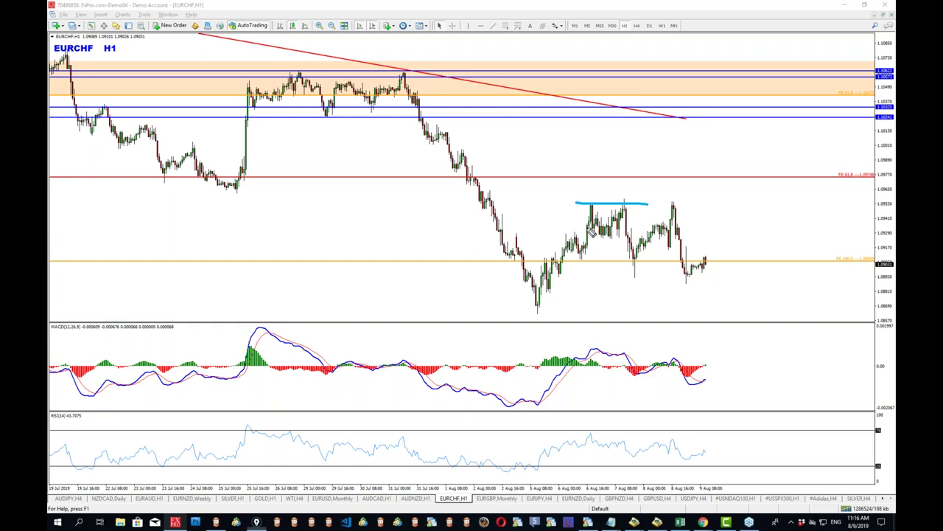
mouse_move(597, 238)
left_mouse_down()
mouse_move(628, 262)
mouse_move(620, 271)
left_mouse_up()
left_click_drag(609, 379, 619, 391)
left_click_drag(586, 338, 628, 340)
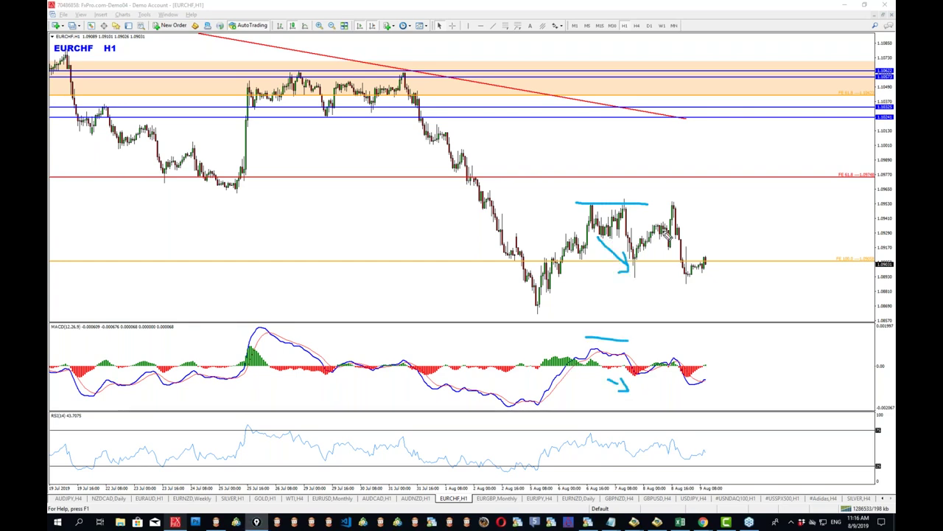
left_click_drag(616, 193, 638, 274)
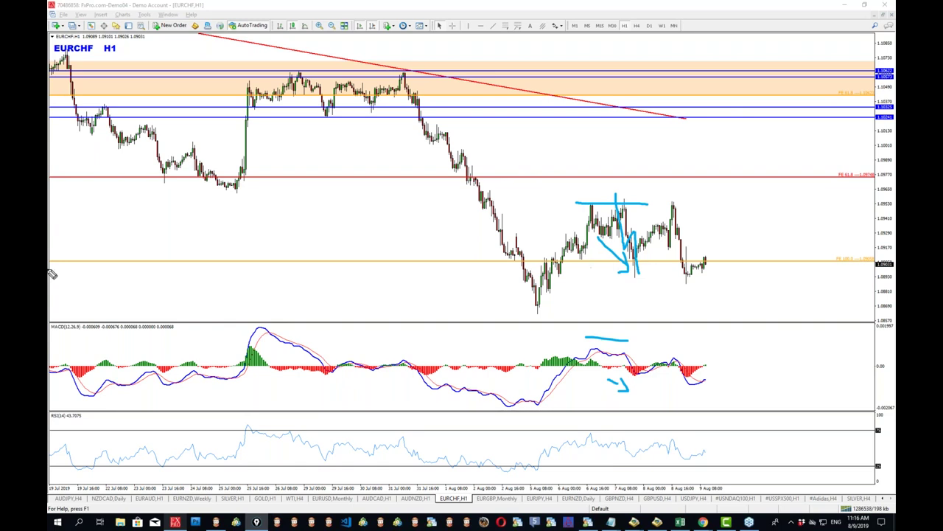
key("ctrl+z")
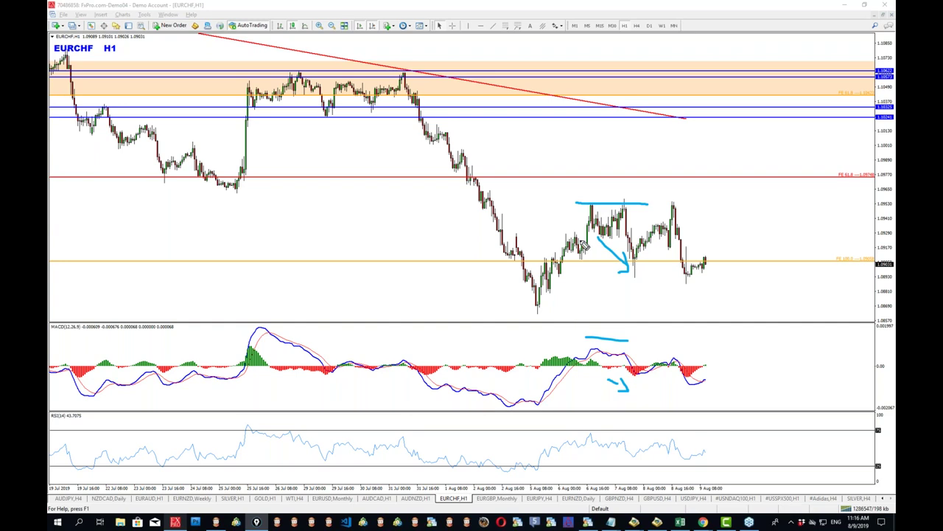
- Mark the broken support and its low, sketch a wide sideways range with a downward breakout arrow, and clear the ink
mouse_move(581, 240)
left_mouse_down()
mouse_move(696, 240)
mouse_move(625, 256)
mouse_move(650, 262)
mouse_move(627, 255)
left_mouse_up()
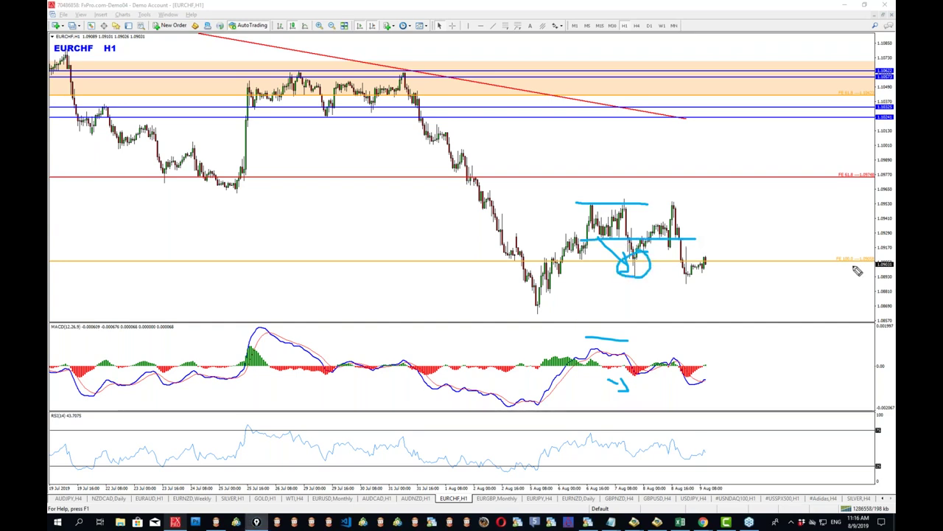
left_click_drag(825, 264, 875, 264)
left_click_drag(463, 211, 780, 211)
left_click_drag(445, 308, 825, 308)
mouse_move(453, 203)
left_mouse_down()
mouse_move(454, 218)
mouse_move(567, 211)
left_mouse_up()
mouse_move(572, 271)
left_mouse_down()
mouse_move(669, 294)
mouse_move(747, 263)
mouse_move(790, 287)
mouse_move(809, 392)
left_mouse_up()
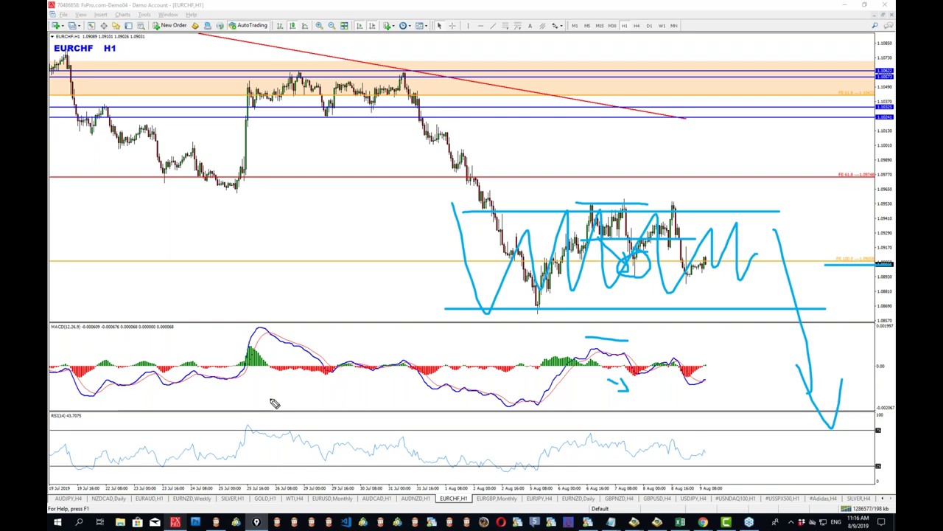
key("ctrl+shift+7")
- Draw lines along the August highs and lows on EURCHF H1, with arrows pointing to the 7 August high and the following low
mouse_move(601, 248)
left_mouse_down()
mouse_move(622, 278)
mouse_move(615, 286)
left_mouse_up()
left_click_drag(575, 204, 755, 204)
left_click_drag(637, 155, 633, 195)
left_click_drag(623, 184, 644, 184)
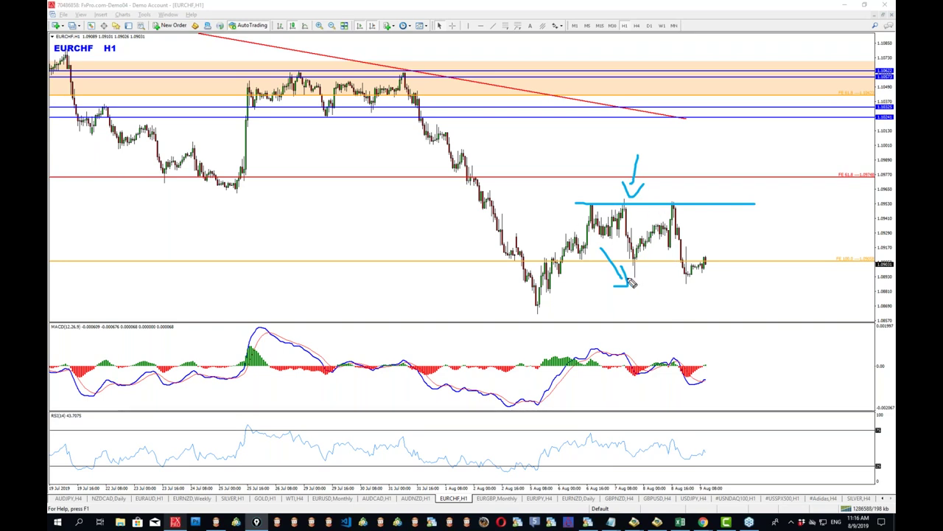
left_click_drag(613, 278, 767, 279)
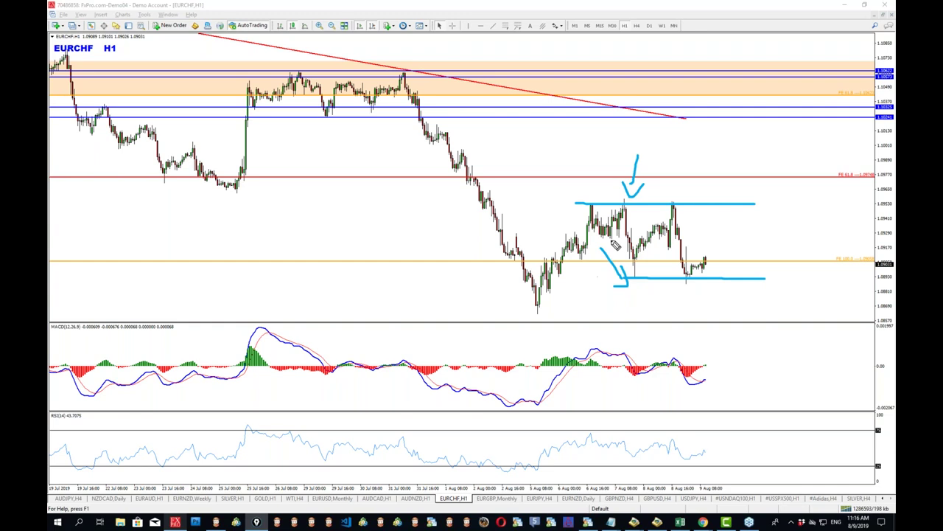
- Extend both range lines across the chart, draw a long downward breakout arrow through the lower line, and clear the ink
left_click_drag(534, 200, 663, 202)
left_click_drag(740, 205, 884, 207)
left_click_drag(488, 277, 878, 282)
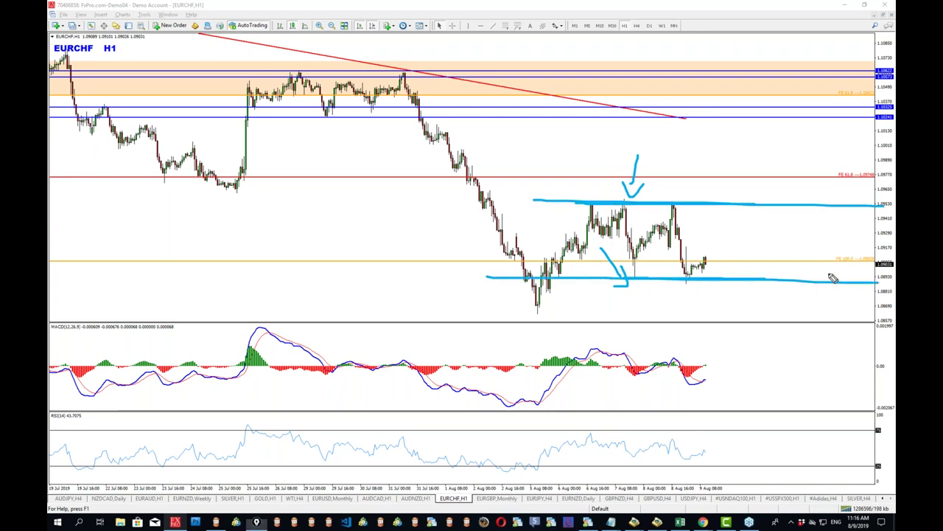
left_click_drag(744, 214, 798, 392)
left_click_drag(775, 374, 803, 414)
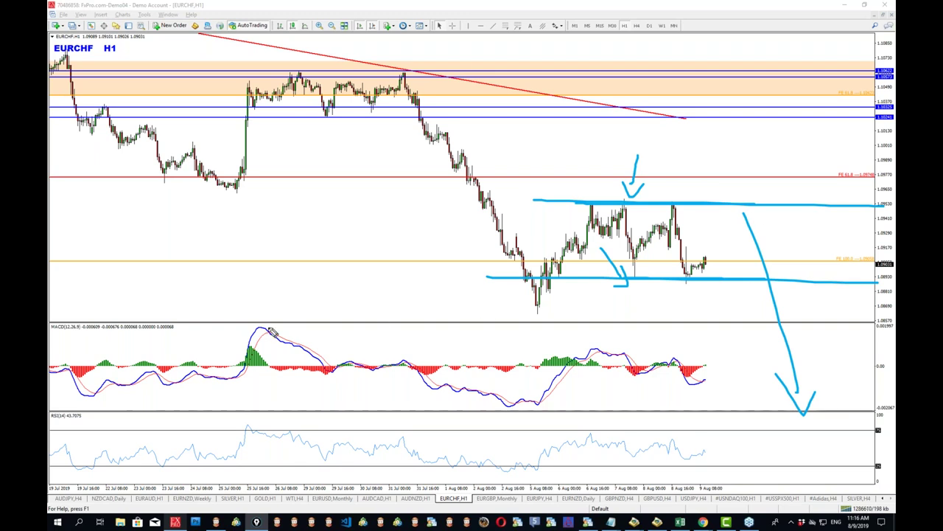
key("Escape")
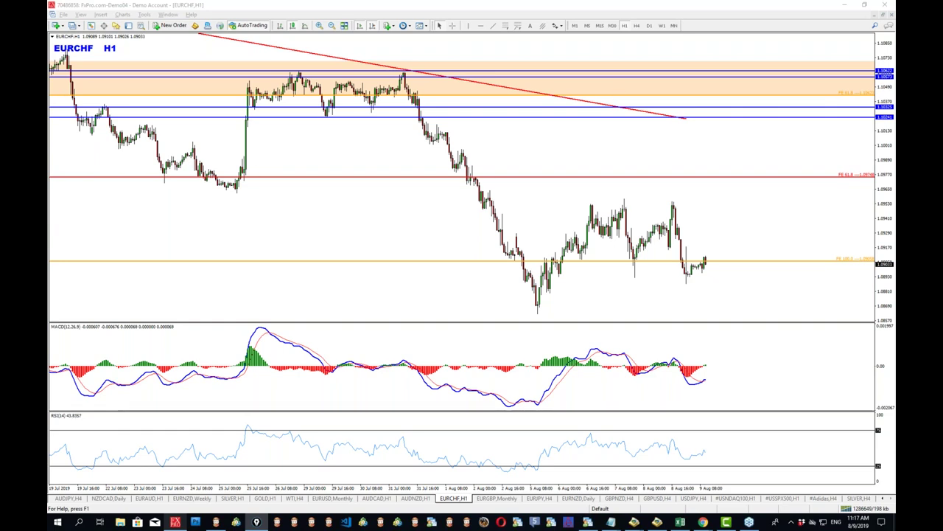
- Compare EURCHF on the H4 and daily charts, and return to the H1 chart
left_click(636, 25)
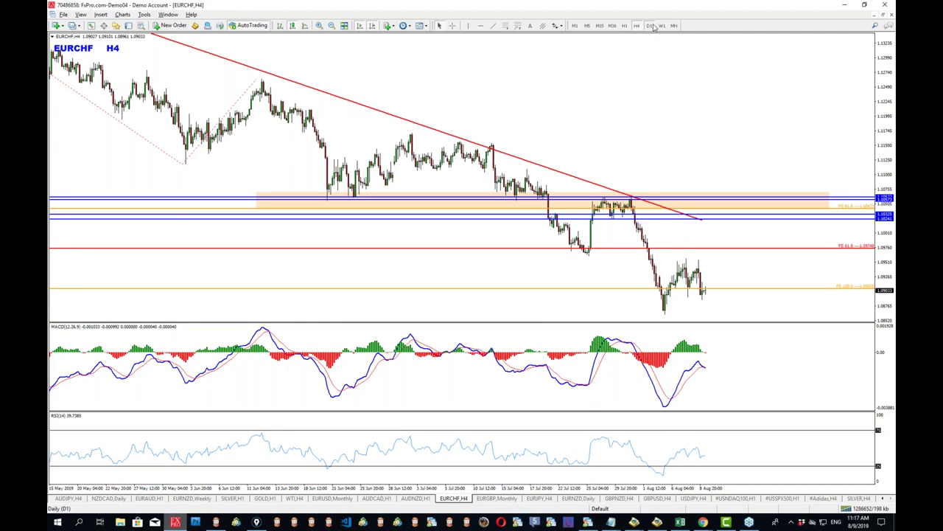
left_click(651, 26)
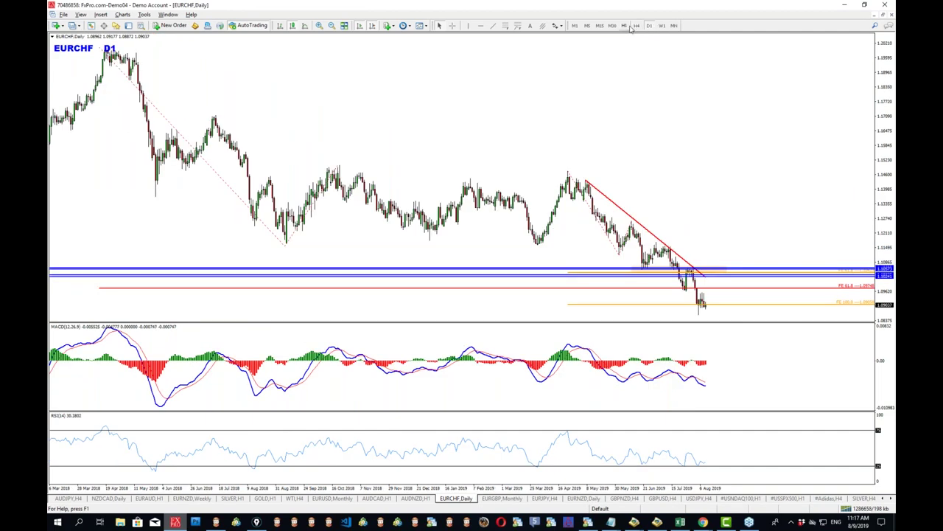
left_click(624, 26)
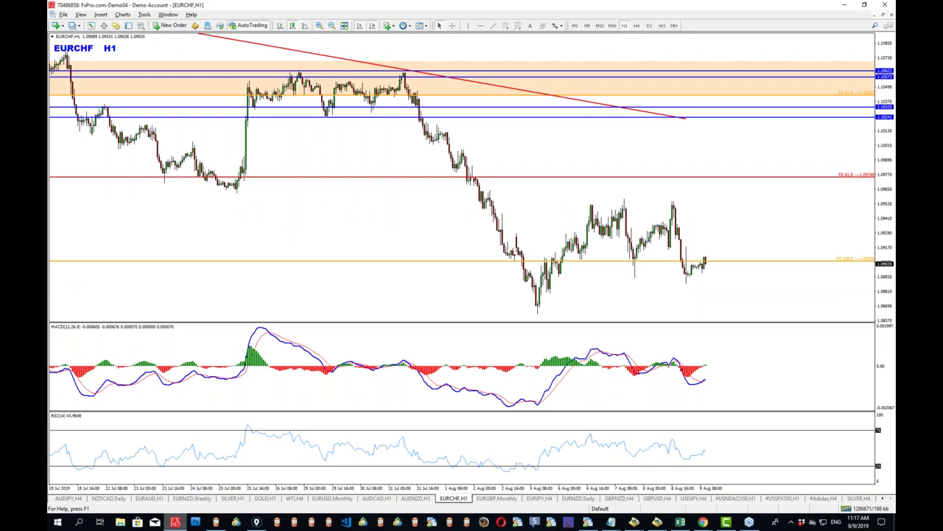
- Number the EURCHF H1 decline with waves 1 to 4, add a projected wave 5 below the price area, and clear the ink
key("ctrl+shift+3")
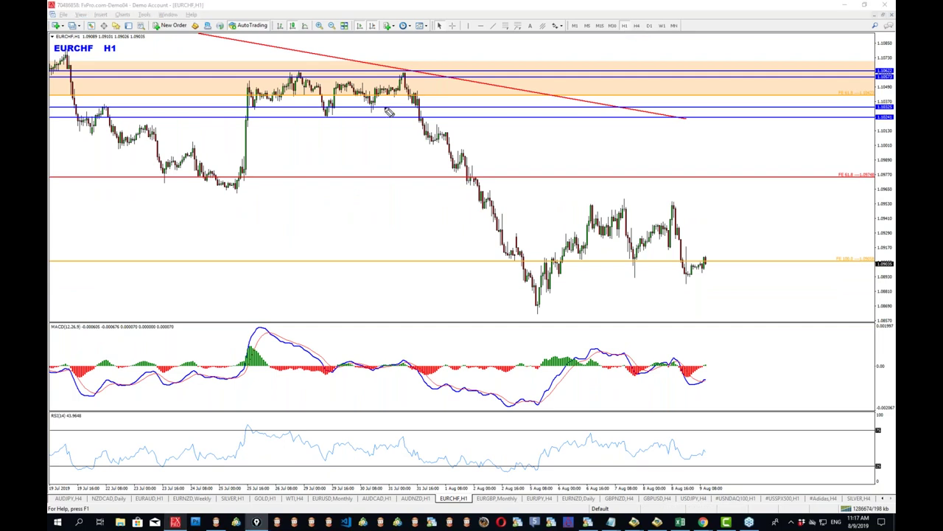
left_click_drag(412, 160, 413, 180)
left_click_drag(439, 111, 474, 127)
left_click_drag(522, 322, 527, 342)
mouse_move(616, 174)
left_mouse_down()
mouse_move(631, 190)
mouse_move(625, 196)
left_mouse_up()
mouse_move(810, 355)
left_mouse_down()
mouse_move(804, 436)
mouse_move(843, 343)
left_mouse_up()
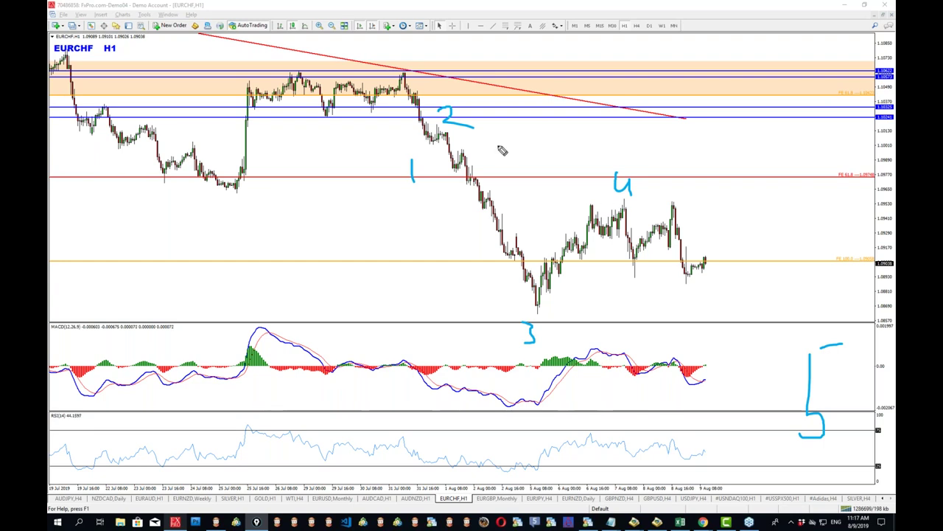
key("Escape")
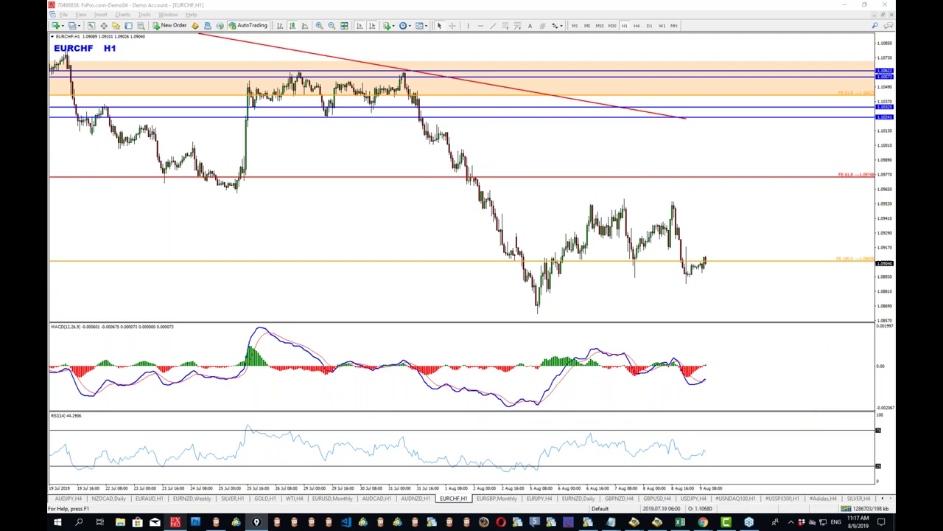
- Switch EURCHF to H4, circle the latest candles, add a falling arrow, box the early August MACD drop, and clear the ink
left_click(641, 27)
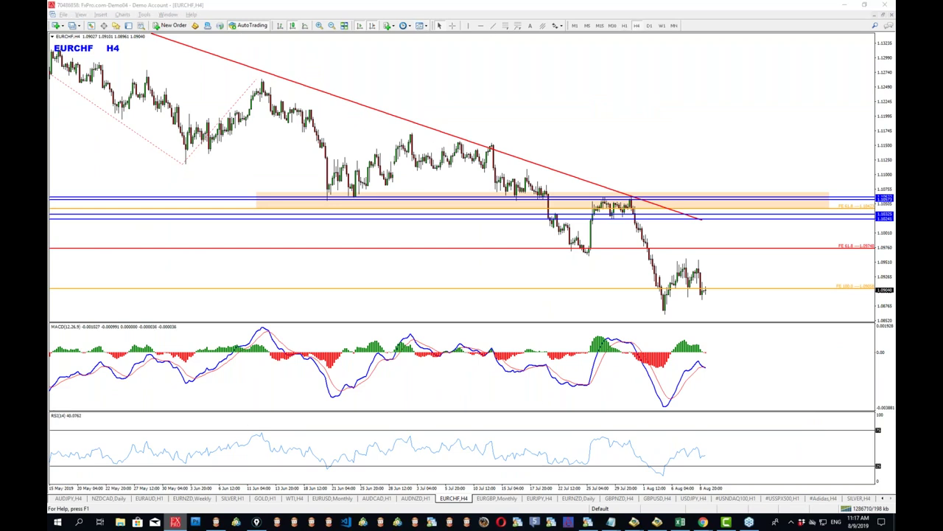
left_click_drag(673, 260, 683, 258)
left_click_drag(676, 291, 685, 296)
left_click_drag(697, 256, 754, 348)
left_click_drag(745, 349, 770, 353)
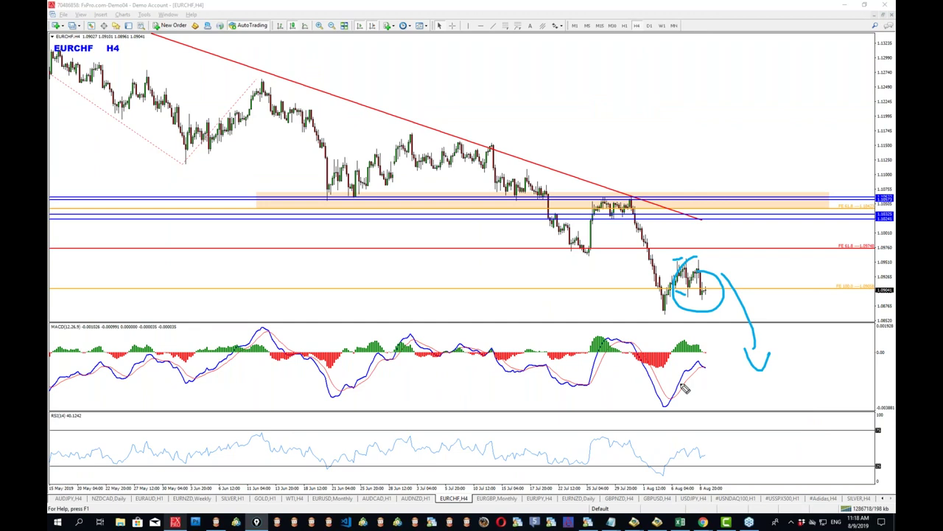
mouse_move(631, 336)
left_mouse_down()
mouse_move(633, 368)
mouse_move(675, 343)
mouse_move(637, 345)
left_mouse_up()
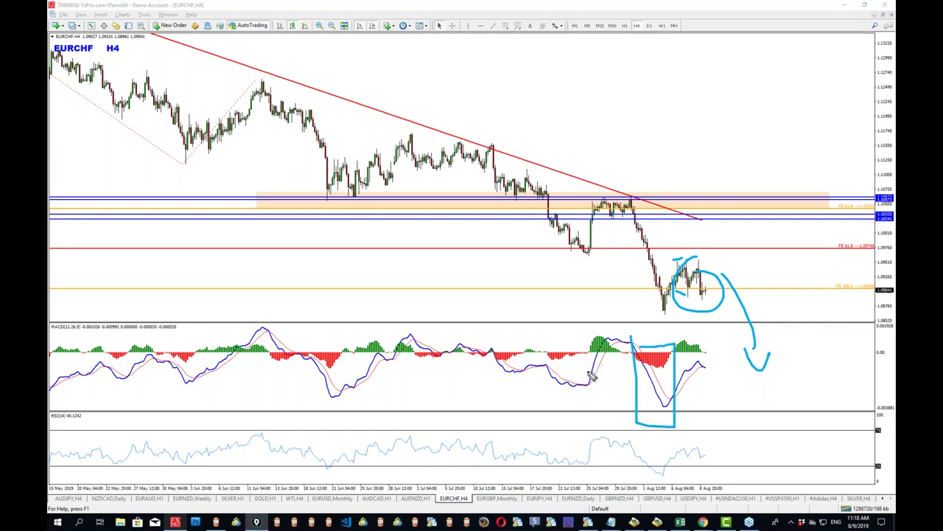
key("e")
- Draw a falling line from the late July high on EURCHF H4, circle that high and its MACD crossover, and clear the ink
left_click_drag(629, 190, 713, 235)
mouse_move(627, 345)
left_mouse_down()
mouse_move(645, 351)
mouse_move(638, 342)
left_mouse_up()
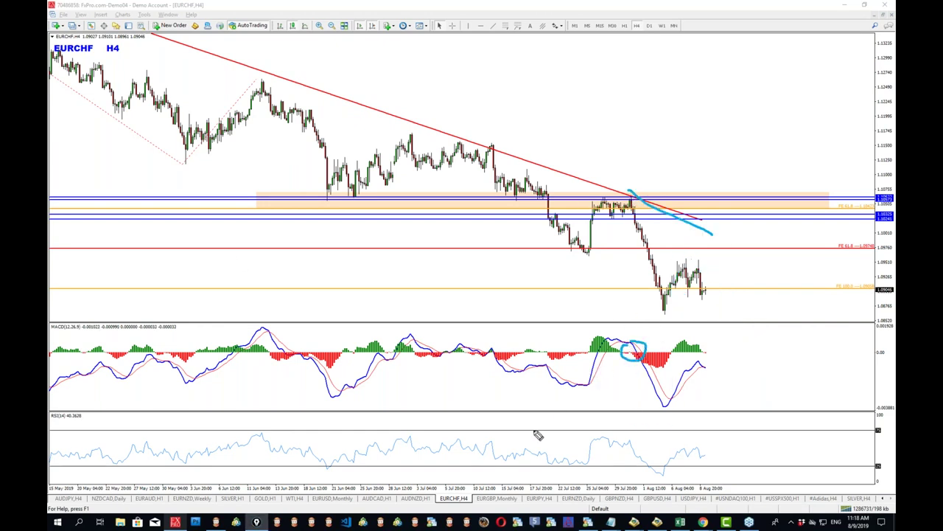
mouse_move(621, 211)
left_mouse_down()
mouse_move(633, 214)
mouse_move(623, 213)
left_mouse_up()
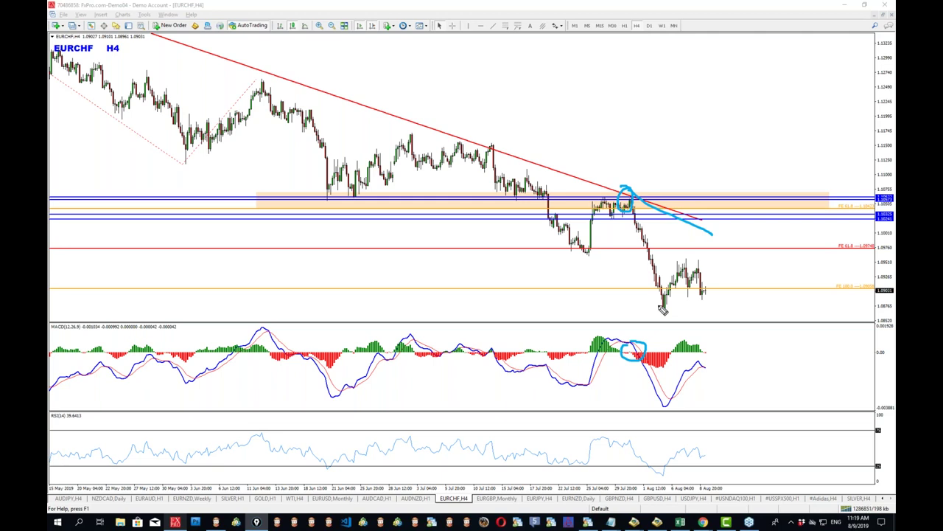
left_click(62, 289)
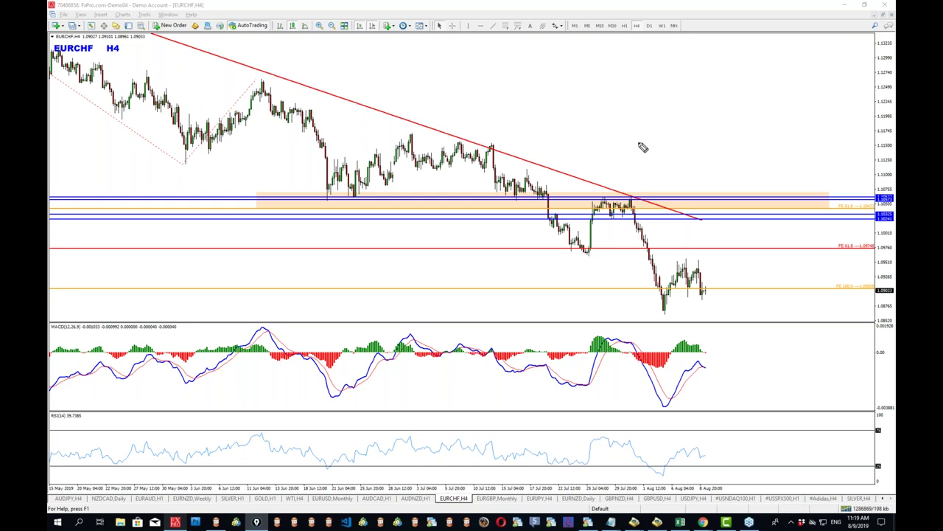
- Sketch a rise above the red trendline with a reversal, redraw it as a false breakout from the late July range, and clear the ink
mouse_move(585, 255)
left_mouse_down()
mouse_move(605, 196)
mouse_move(638, 213)
mouse_move(663, 148)
mouse_move(742, 280)
mouse_move(759, 278)
left_mouse_up()
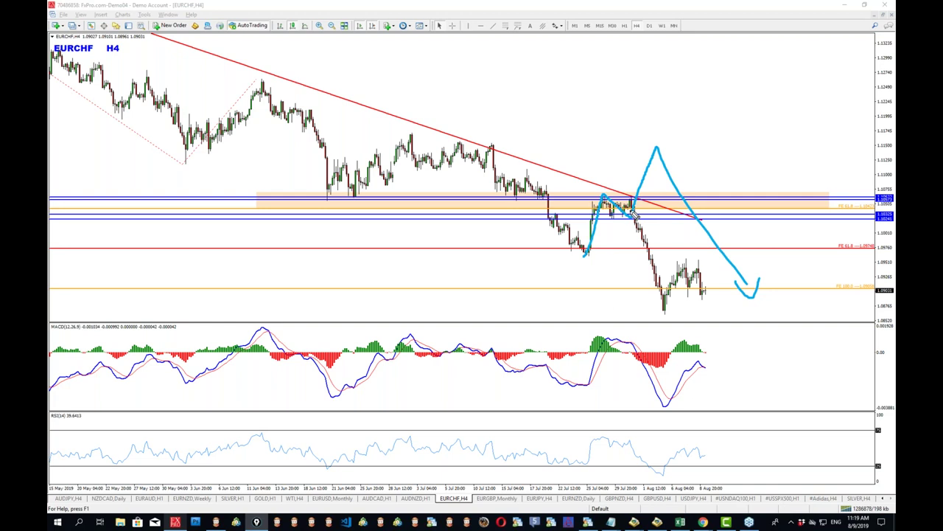
right_click(501, 240)
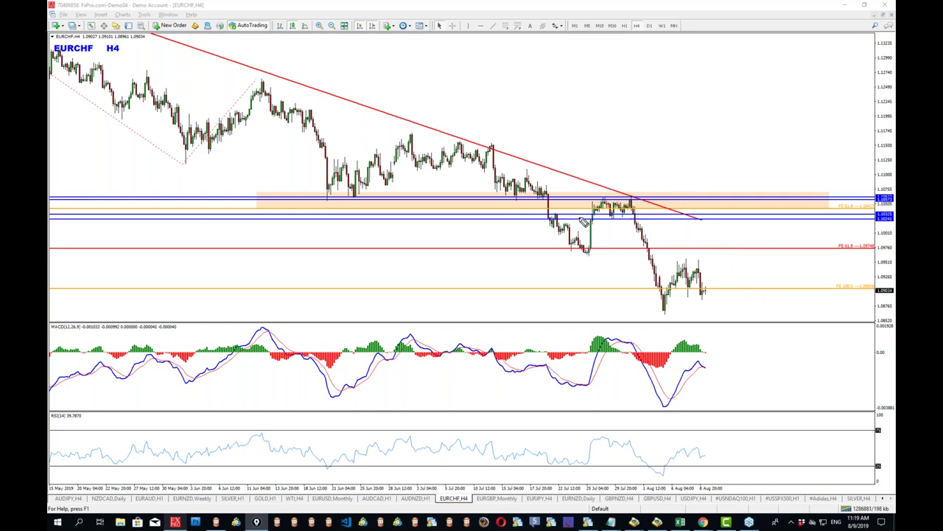
left_click_drag(584, 199, 683, 201)
mouse_move(593, 220)
left_mouse_down()
mouse_move(680, 220)
mouse_move(653, 164)
mouse_move(668, 174)
left_mouse_up()
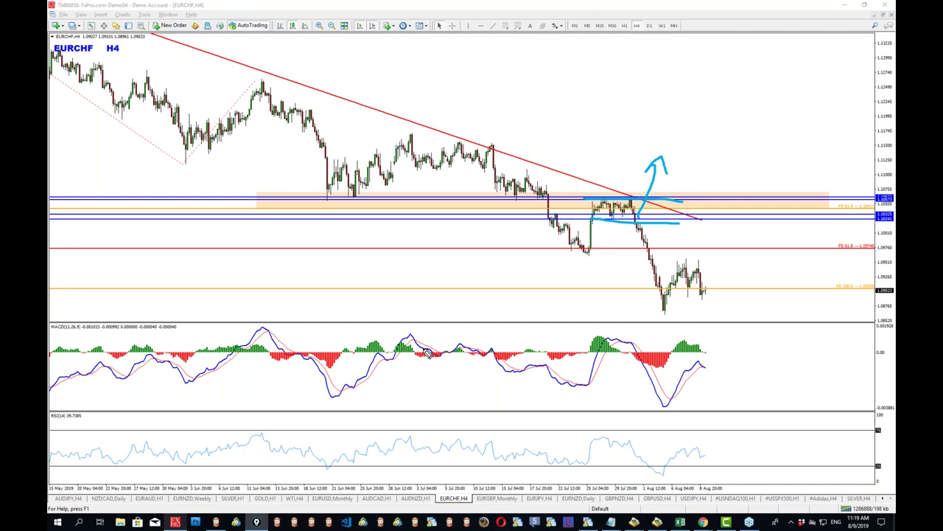
mouse_move(652, 152)
left_mouse_down()
mouse_move(676, 140)
mouse_move(663, 147)
mouse_move(716, 284)
mouse_move(734, 258)
left_mouse_up()
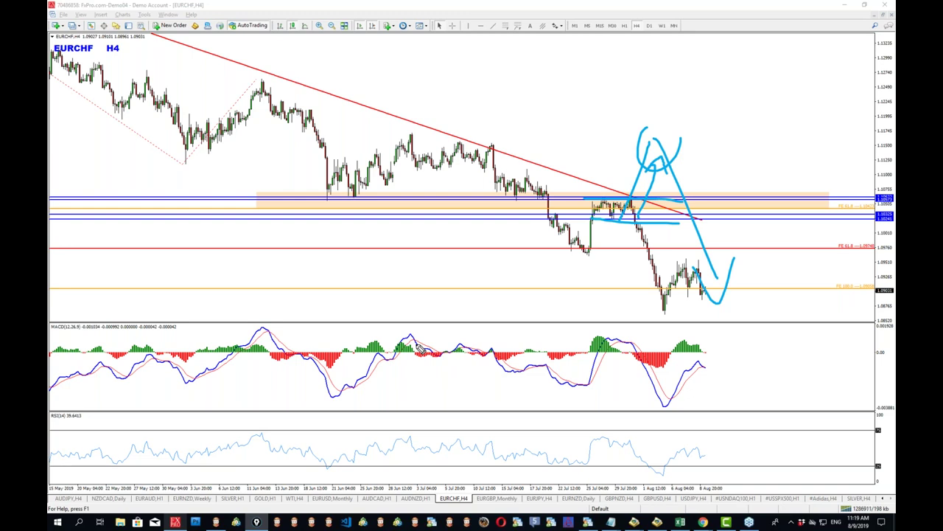
key("Escape")
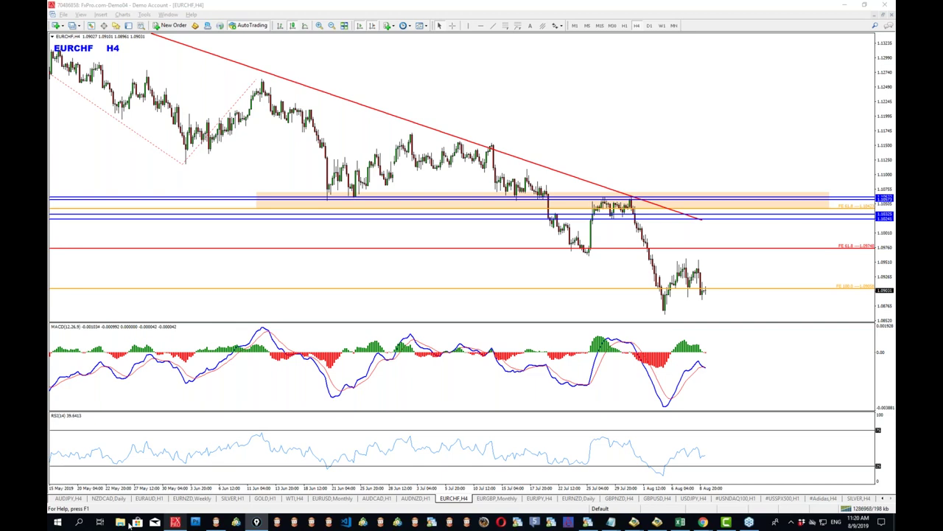
- Return to the session report in the browser, close the EURCHF charts, open the EURGBP H1 and H4 charts, and show H4
left_click(175, 523)
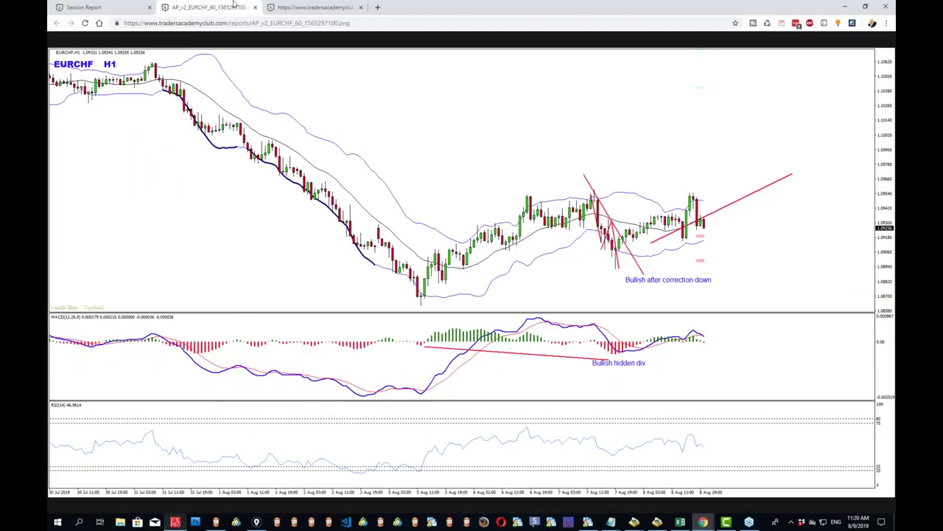
left_click(255, 8)
left_click(255, 8)
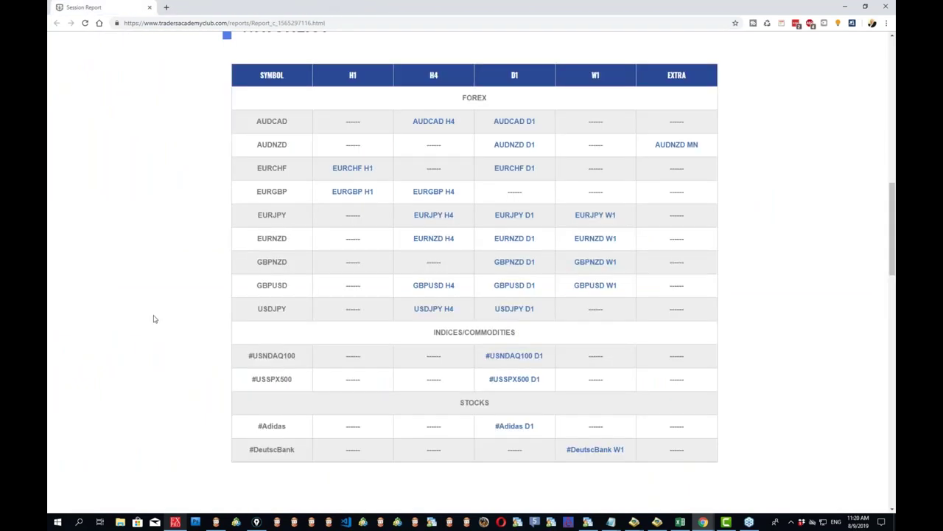
middle_click(352, 191)
middle_click(432, 193)
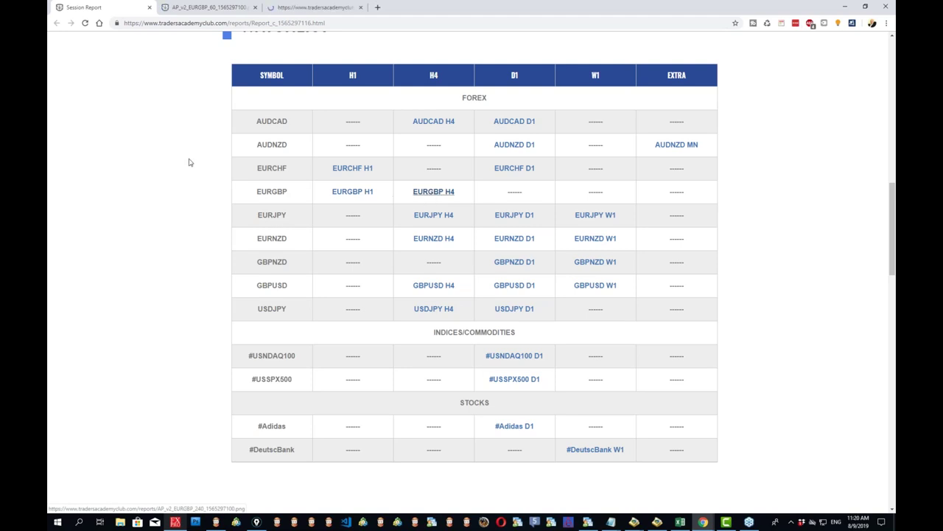
left_click(314, 7)
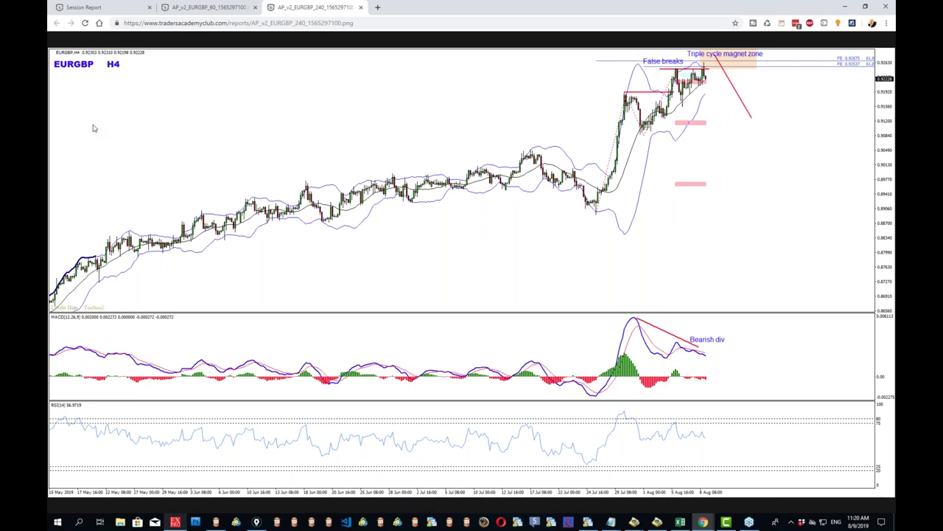
- Mark the false-break levels, rally, magnet zone, bearish MACD divergence and a falling arrow on the EURGBP H4 report chart, and clear the ink
left_click_drag(595, 96, 758, 95)
left_click_drag(625, 68, 829, 87)
left_click_drag(573, 215, 677, 70)
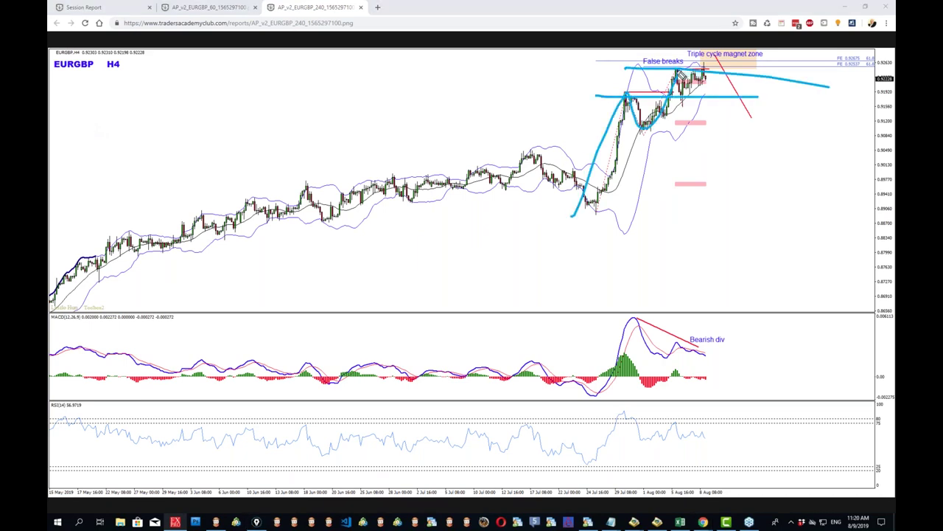
left_click_drag(735, 63, 734, 62)
left_click_drag(625, 298, 726, 344)
mouse_move(720, 56)
left_mouse_down()
mouse_move(762, 162)
mouse_move(783, 164)
left_mouse_up()
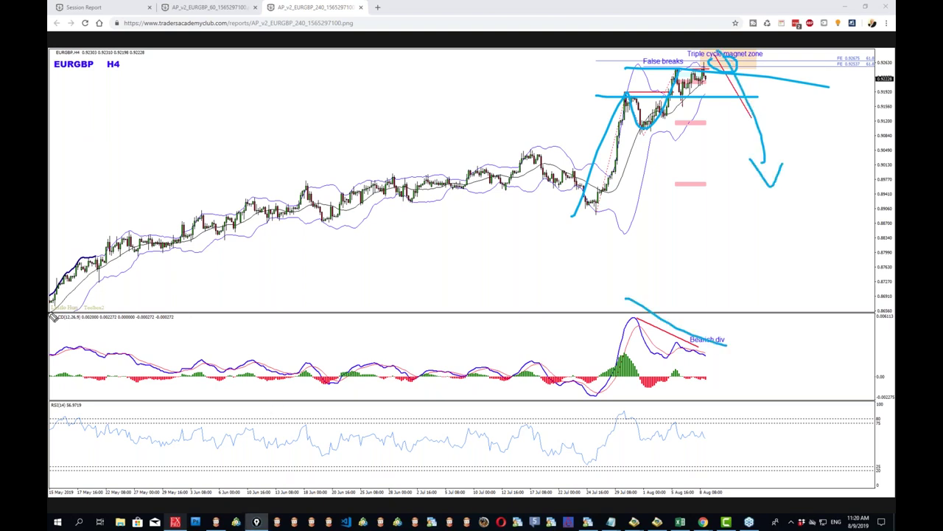
key("Escape")
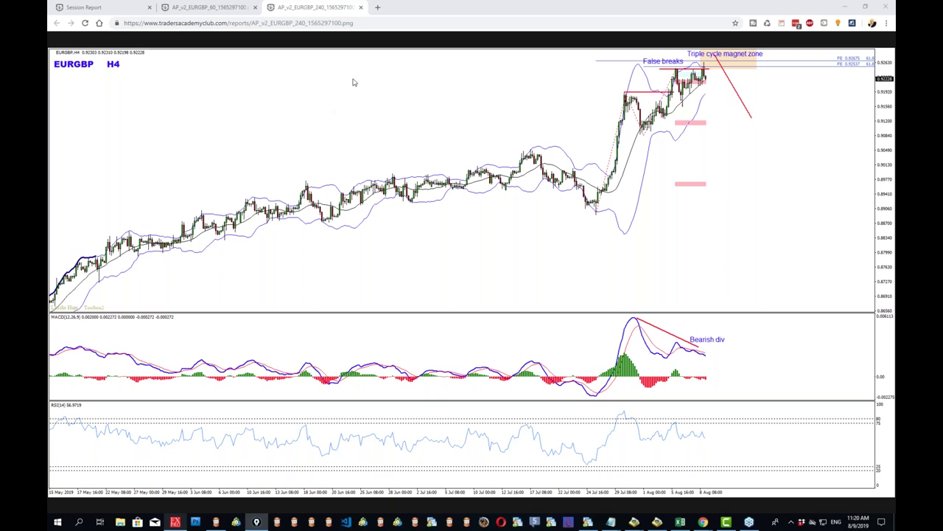
- Show the EURGBP H1 report chart, draw a horizontal line near the marked low, mark the latest highs, and clear the ink
left_click(193, 6)
left_click(193, 6)
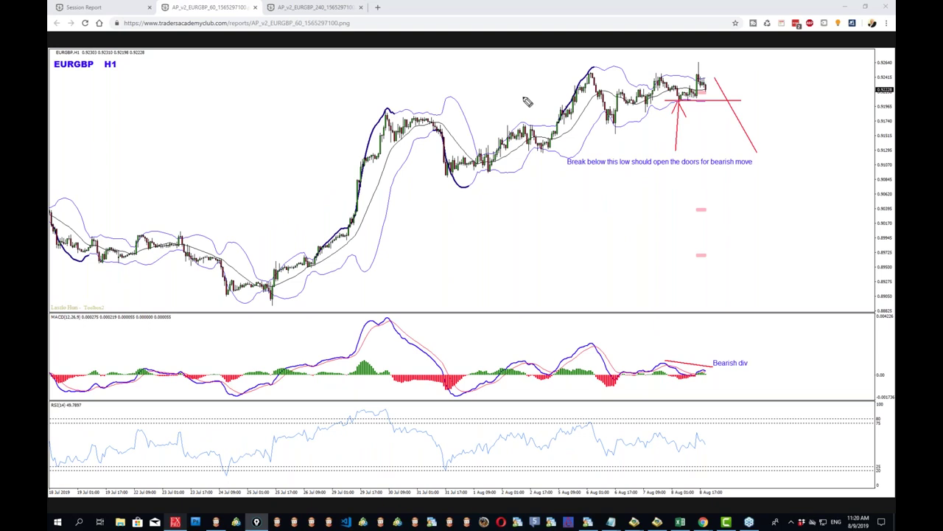
left_click_drag(511, 95, 852, 106)
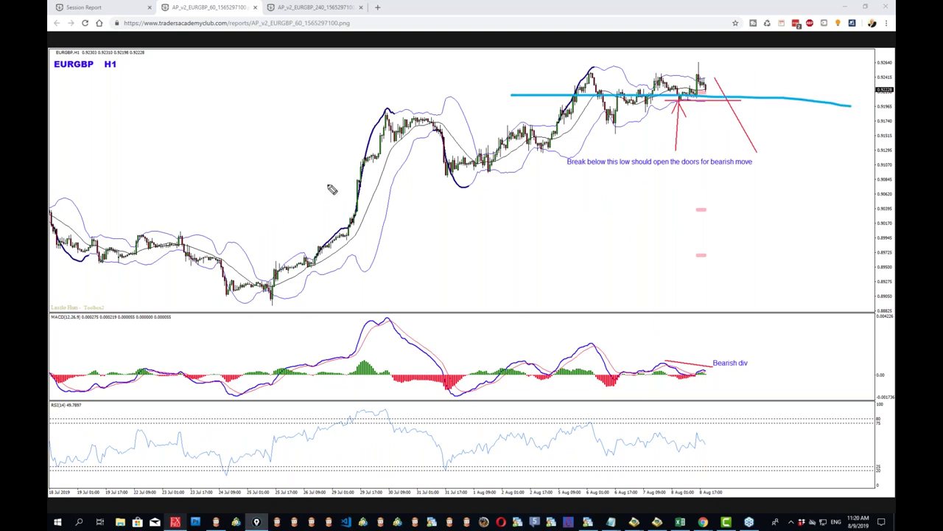
left_click_drag(652, 69, 709, 55)
key("Escape")
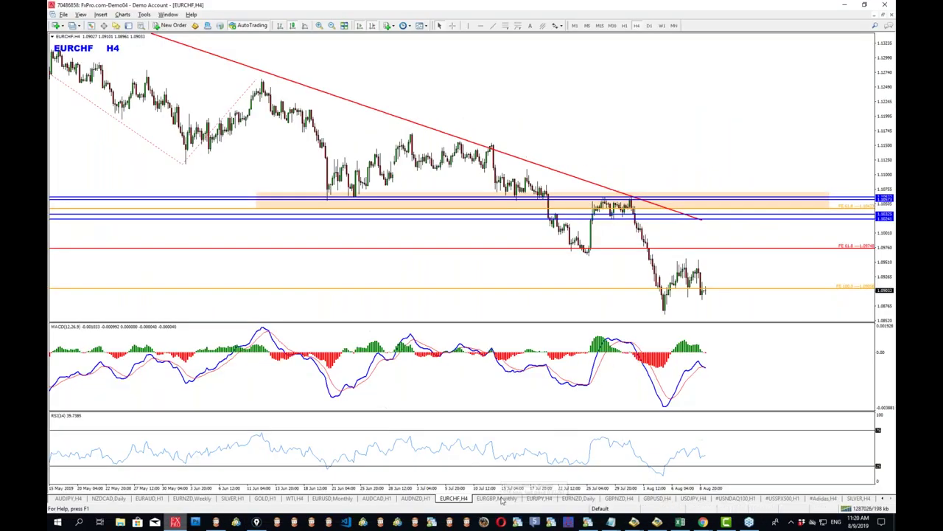
- Switch to the EURGBP monthly chart in MetaTrader, trace the rally and triangle boundaries, add an upward breakout arrow, and clear the ink
left_click(497, 498)
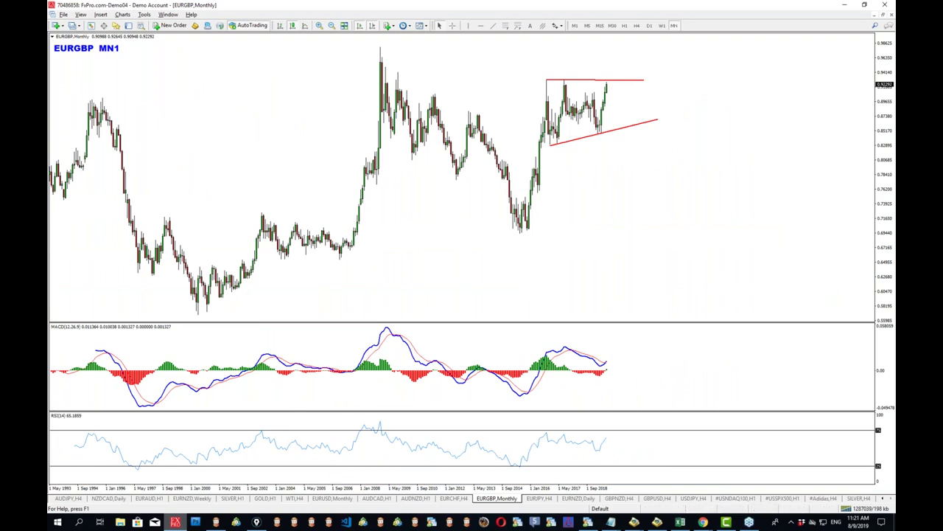
left_click(256, 522)
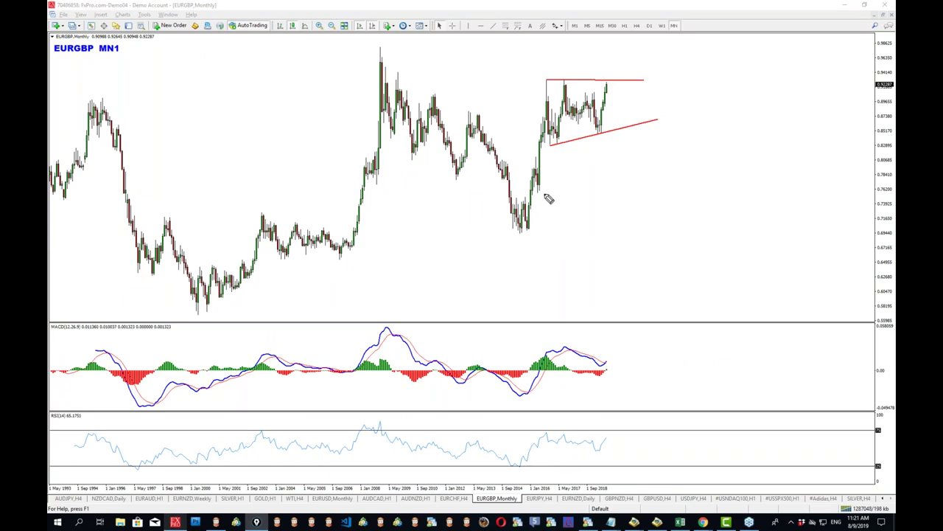
left_click_drag(510, 232, 545, 75)
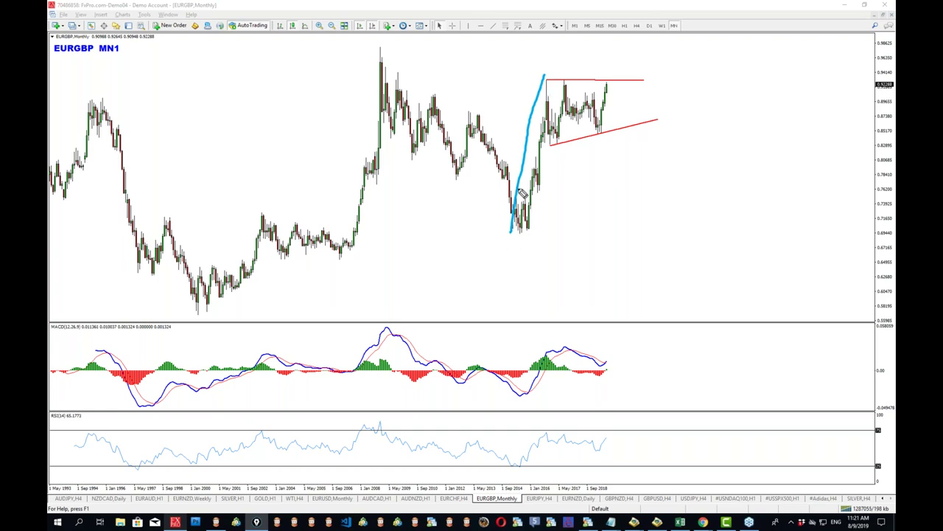
left_click_drag(536, 79, 656, 79)
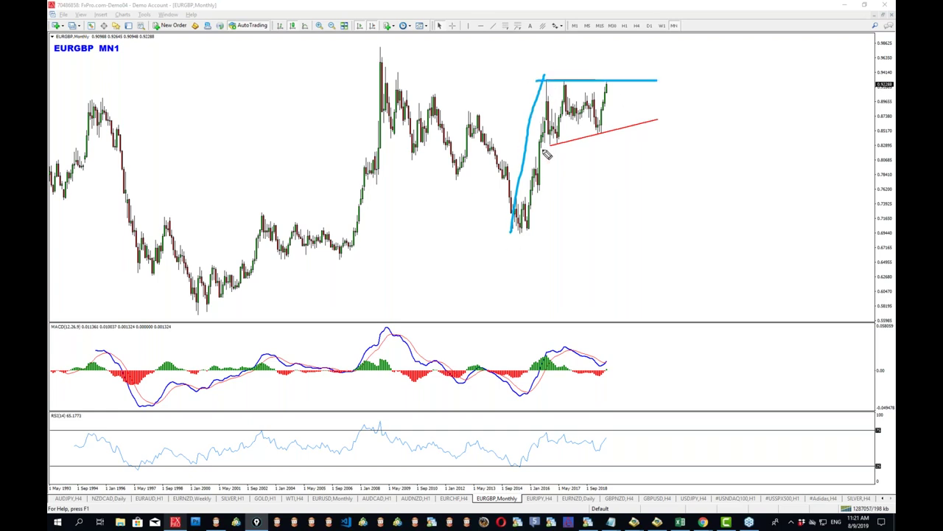
left_click_drag(535, 149, 668, 122)
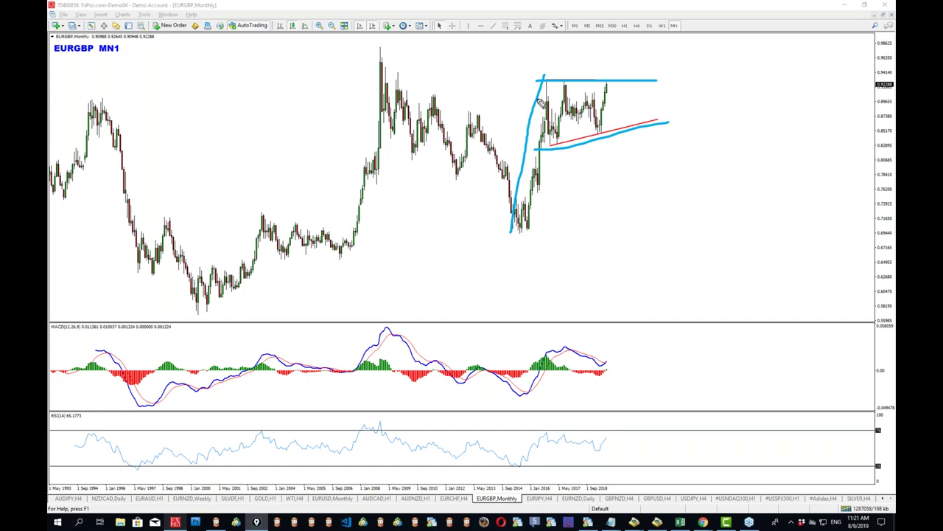
left_click_drag(536, 82, 657, 81)
left_click_drag(613, 112, 637, 58)
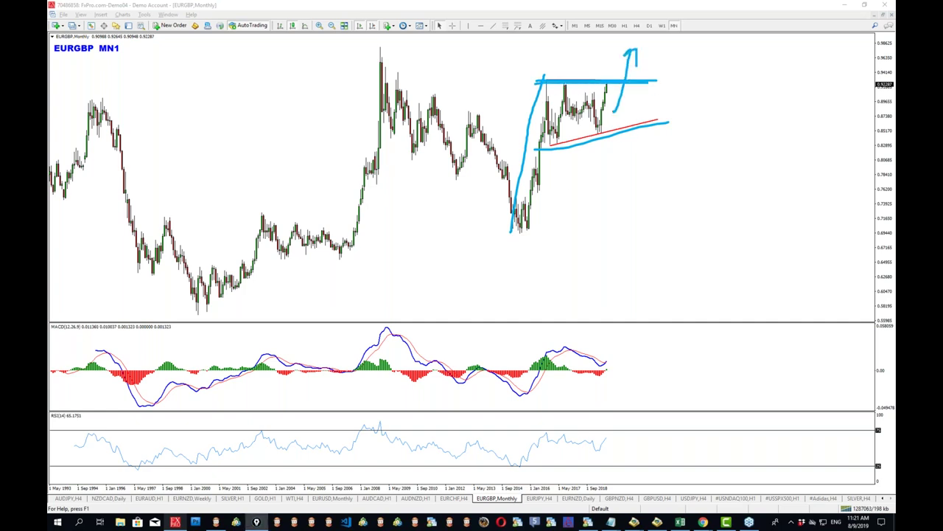
key("ctrl+shift+7")
- Circle price at the monthly triangle's resistance, sketch a dashed drop to its lower line followed by a rise, and clear the ink
mouse_move(608, 78)
left_mouse_down()
mouse_move(614, 86)
mouse_move(609, 76)
left_mouse_up()
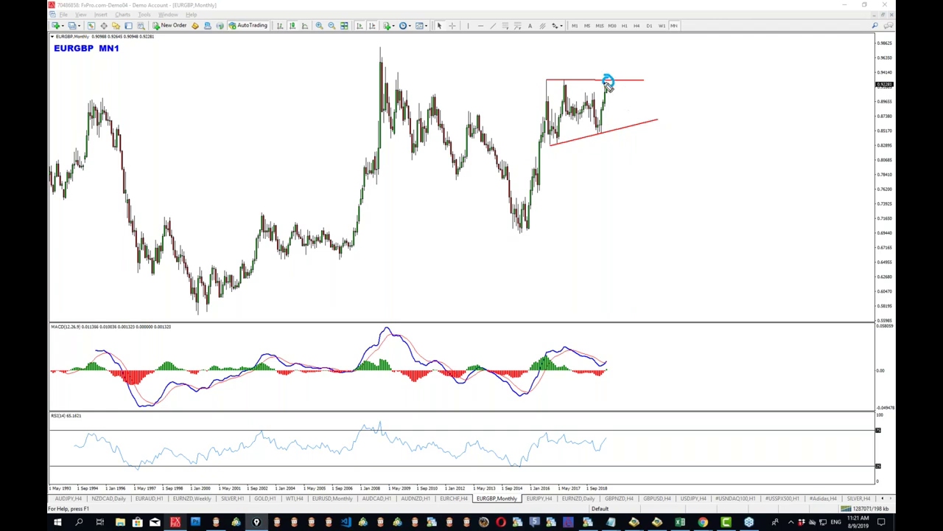
mouse_move(609, 83)
left_mouse_down()
mouse_move(645, 124)
mouse_move(692, 25)
left_mouse_up()
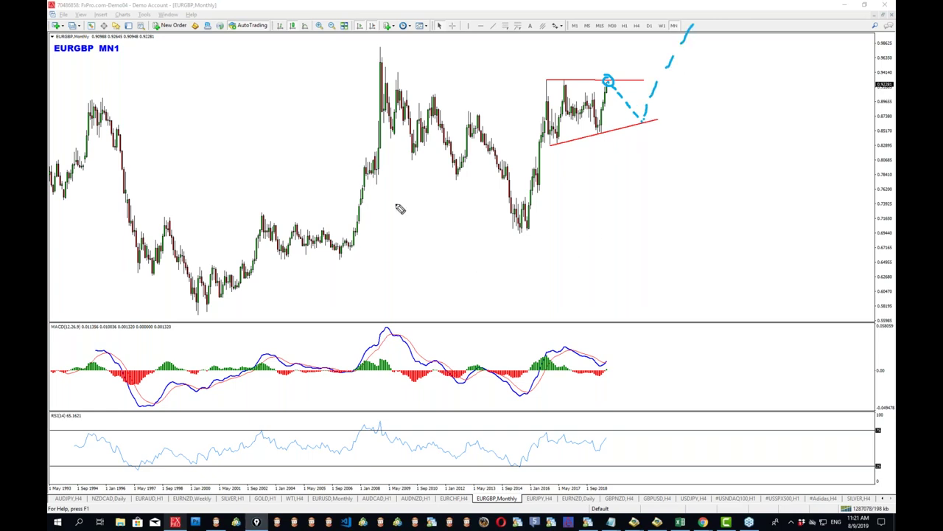
key("e")
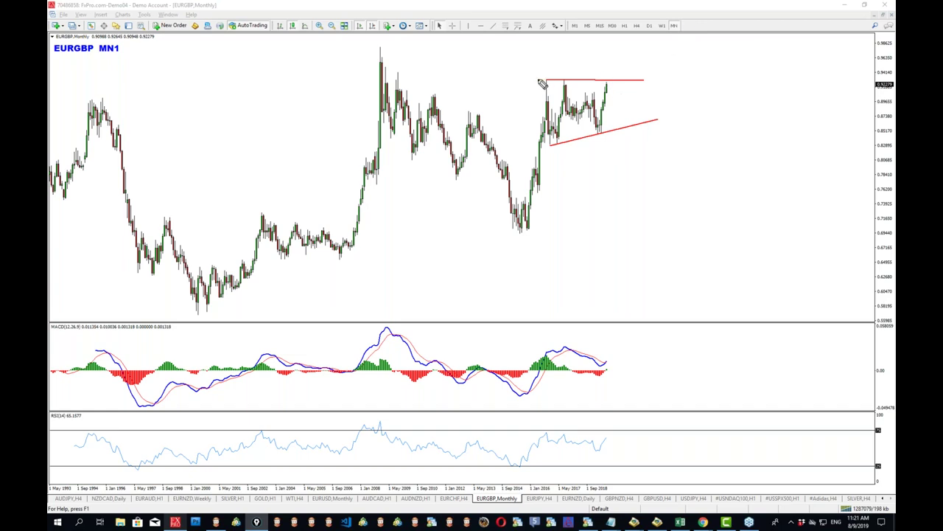
- Sketch a drop from the monthly resistance and an alternative breakout with retest, draw a horizontal line at the 2008 high, and clear the ink
left_click_drag(541, 81, 667, 85)
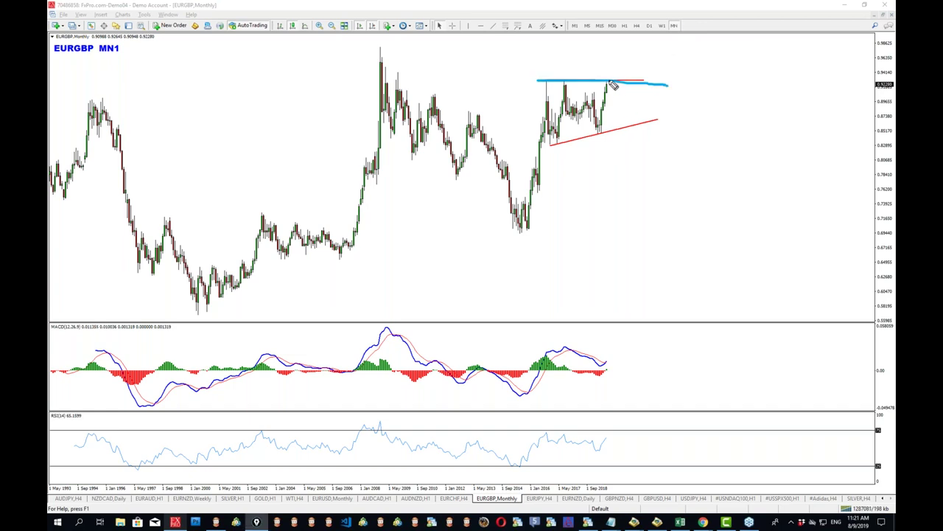
left_click_drag(611, 87, 637, 120)
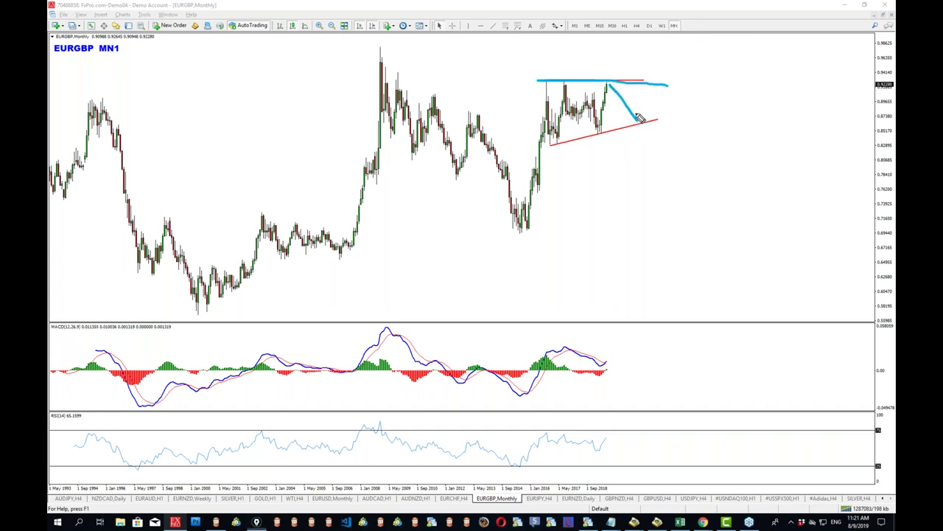
left_click_drag(607, 87, 635, 42)
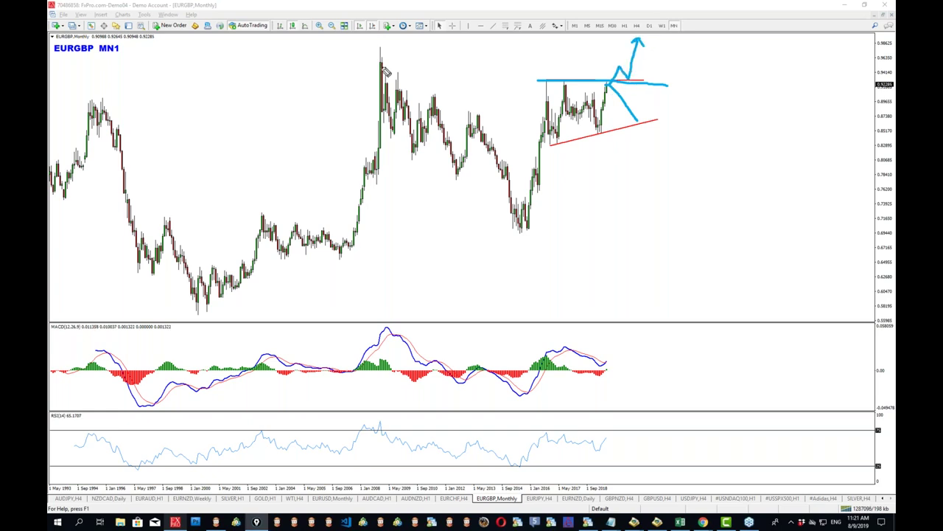
left_click_drag(364, 47, 786, 48)
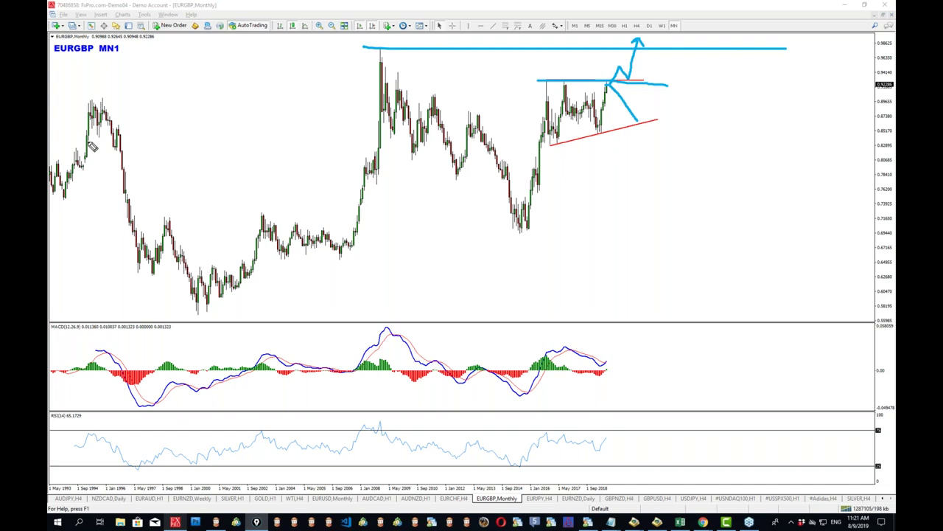
key("Escape")
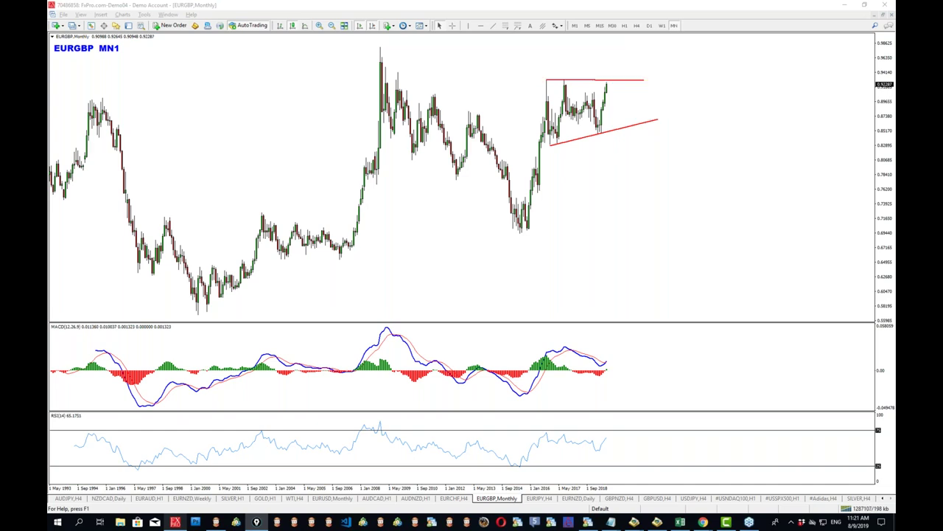
- Switch EURGBP to D1, trace the waves up from the March 2019 low, mark the MACD rise and pullback level, and clear the ink
left_click(651, 28)
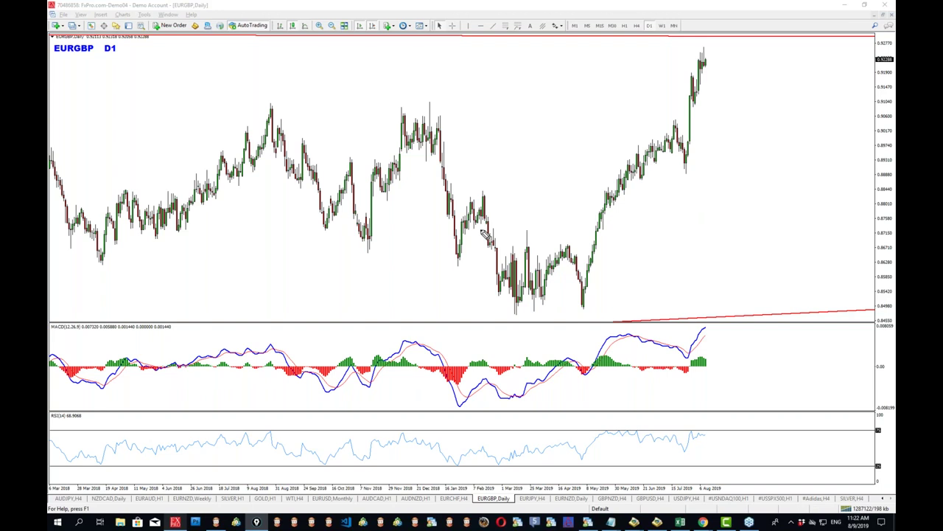
mouse_move(511, 317)
left_mouse_down()
mouse_move(529, 234)
mouse_move(576, 317)
mouse_move(651, 145)
mouse_move(677, 169)
mouse_move(722, 42)
left_mouse_up()
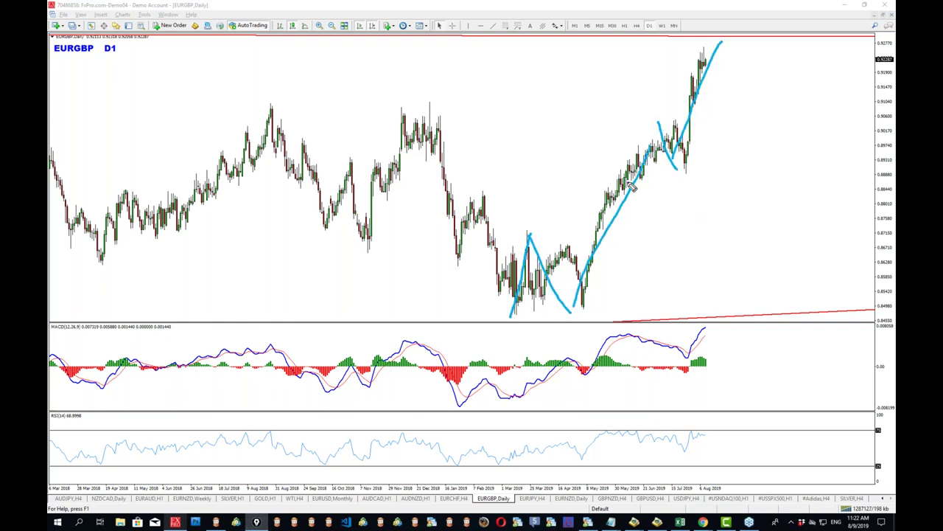
left_click_drag(598, 339, 667, 316)
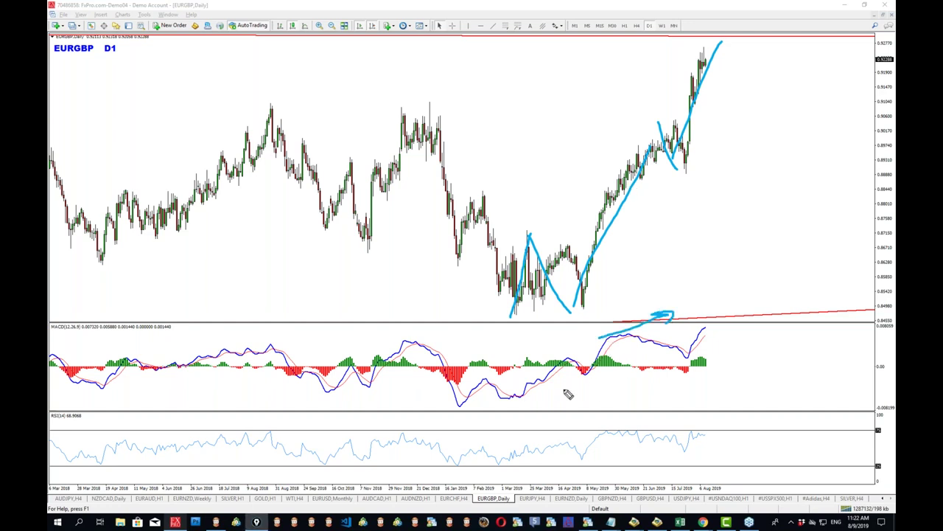
left_click_drag(593, 355, 745, 357)
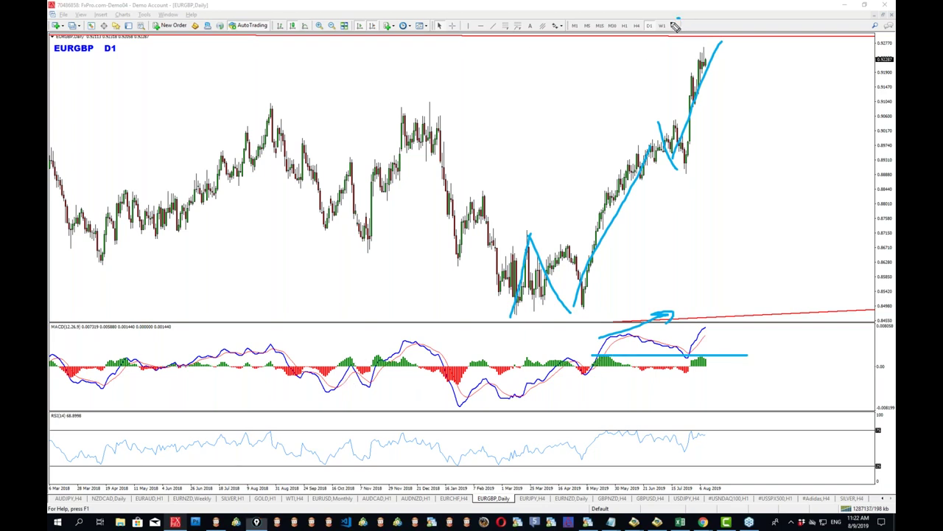
left_click_drag(678, 24, 676, 22)
key("Escape")
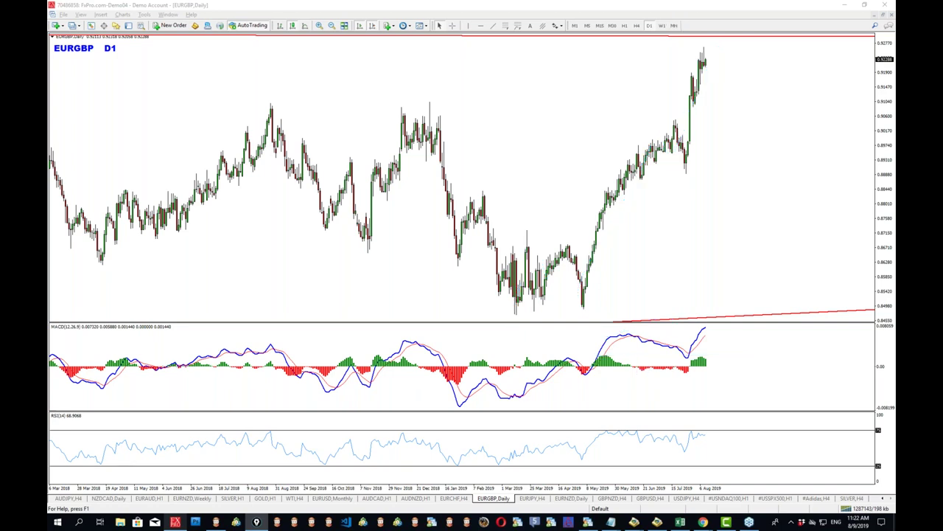
- Switch EURGBP to H4 and draw two rising trendlines forming a wedge along the lows and highs since late July
left_click(639, 27)
left_click(637, 26)
left_click(493, 26)
mouse_move(640, 127)
left_mouse_down()
mouse_move(709, 79)
mouse_move(745, 37)
left_mouse_up()
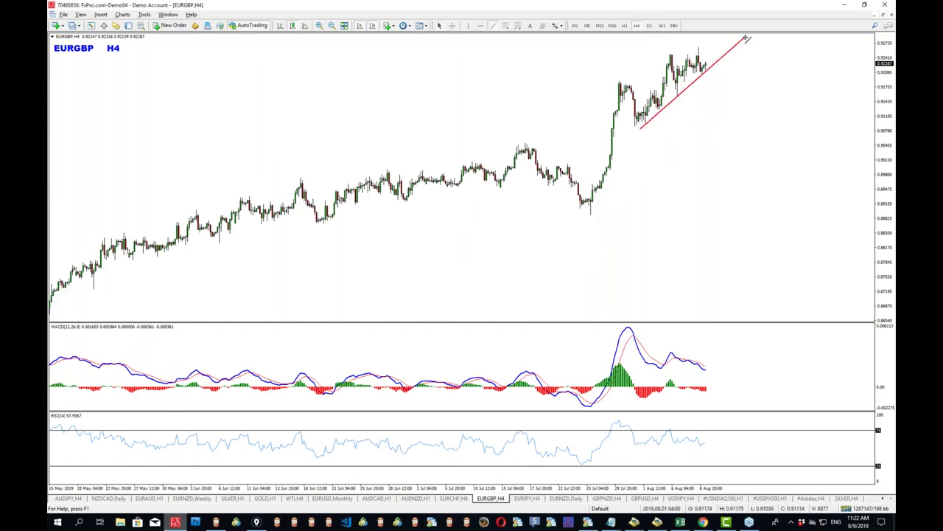
left_click_drag(616, 82, 712, 33)
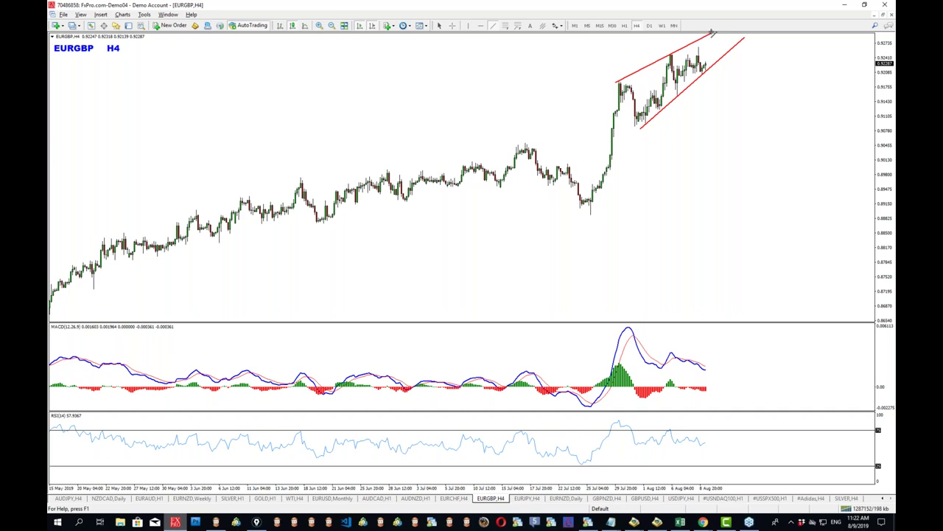
left_click_drag(887, 106, 887, 136)
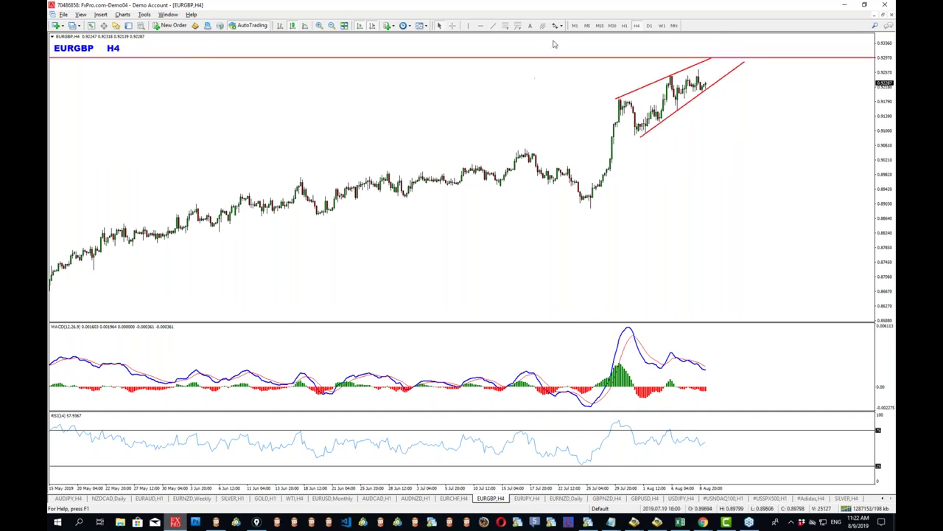
- Draw a Fibonacci expansion on EURGBP H4 from the late July low to the following high and the pullback low
left_click_drag(591, 207, 620, 98)
left_click_drag(643, 152, 640, 136)
middle_click(704, 94)
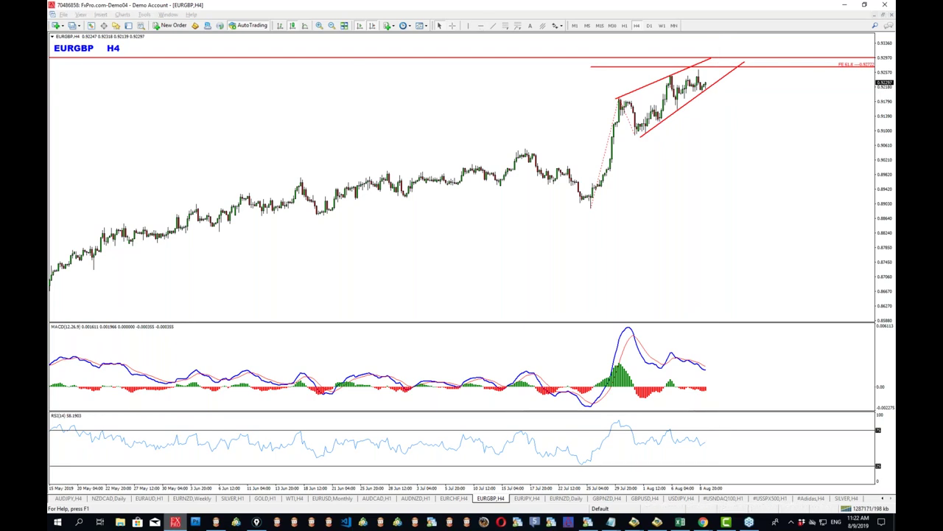
- On EURGBP H4, ink a rise into a circled target at the wedge top and two horizontal levels at the recent highs
key("ctrl+shift+3")
mouse_move(705, 86)
left_mouse_down()
mouse_move(725, 58)
mouse_move(714, 59)
left_mouse_up()
left_click_drag(601, 95, 653, 95)
left_click_drag(750, 95, 752, 94)
left_click_drag(660, 77, 761, 76)
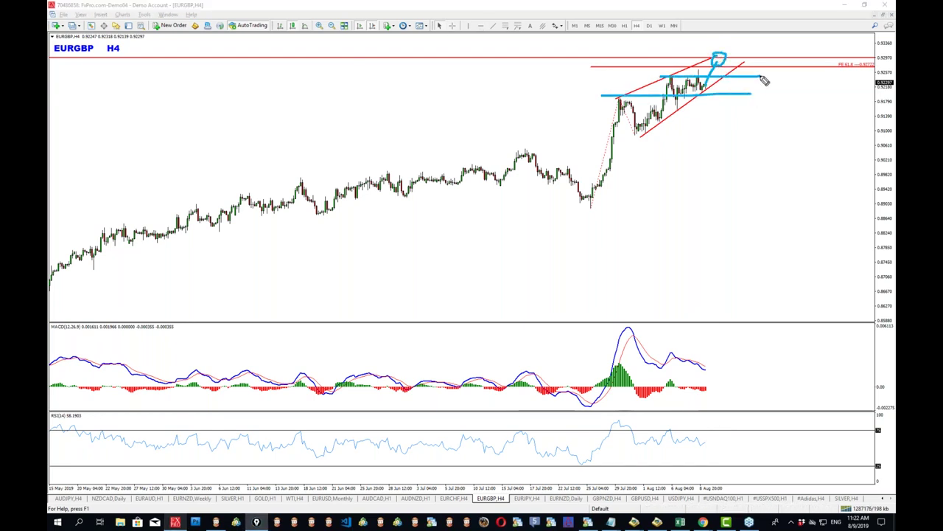
- Mark the falling MACD peaks, sketch a drop from the target with its circled break area, underline the resistance, and clear the ink
left_click_drag(628, 302, 713, 342)
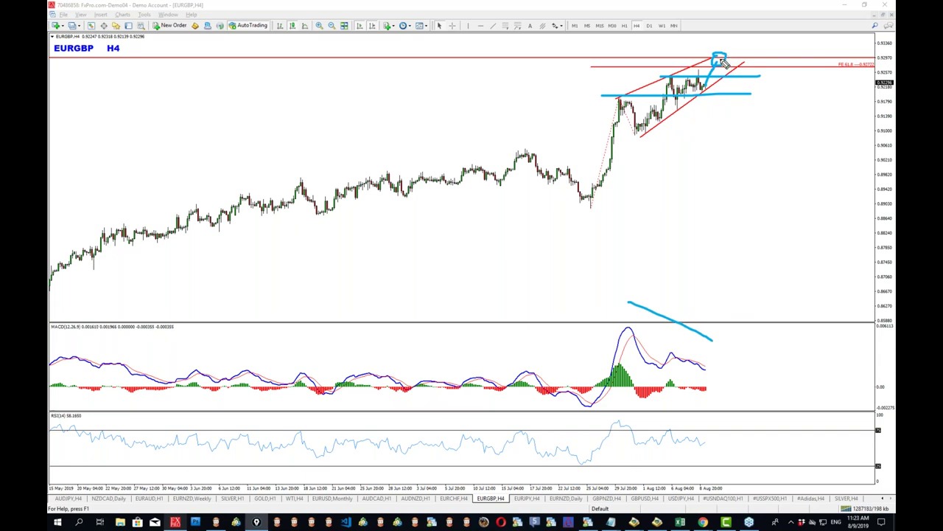
left_click_drag(725, 64, 770, 150)
left_click_drag(728, 71, 737, 73)
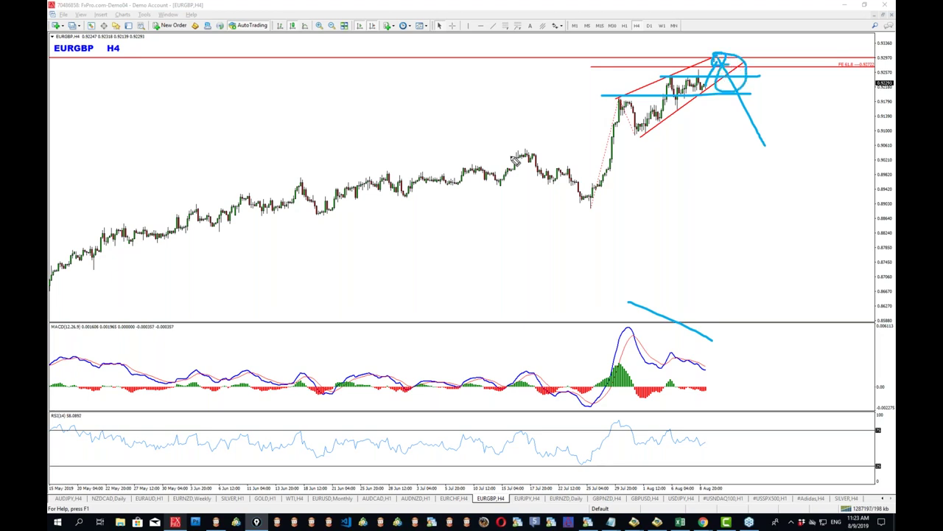
left_click_drag(599, 64, 740, 65)
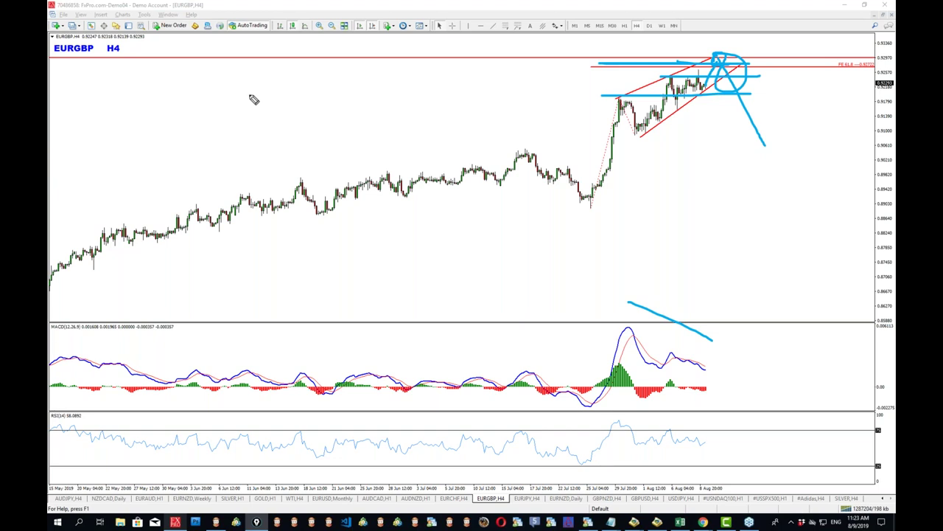
key("Escape")
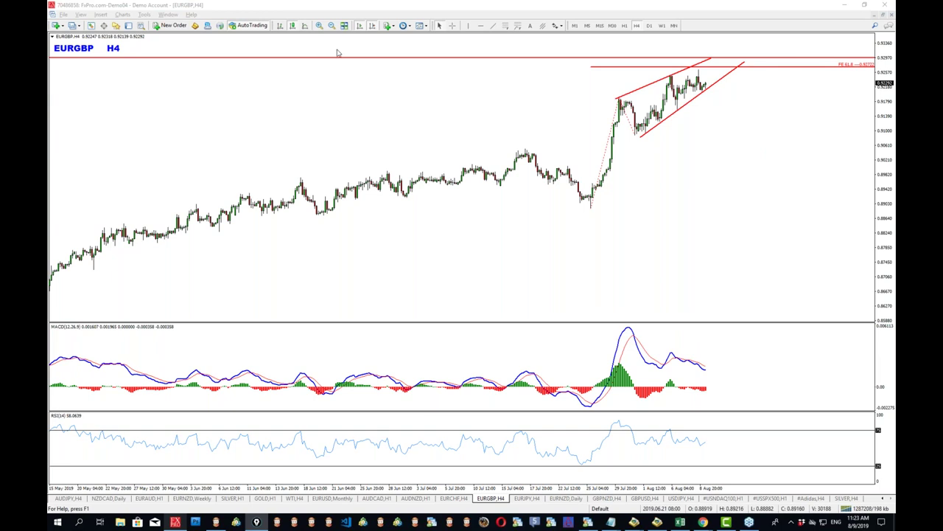
- Switch EURGBP to MN1 and measure from the current candle up to the highest Fibonacci expansion levels
left_click(664, 25)
left_click(662, 26)
left_click(674, 26)
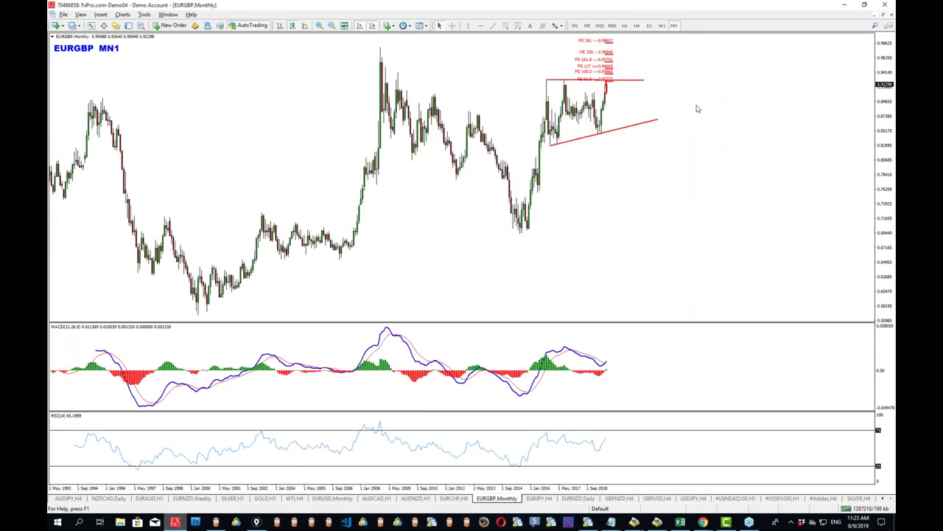
middle_click(607, 90)
left_click_drag(607, 90, 617, 35)
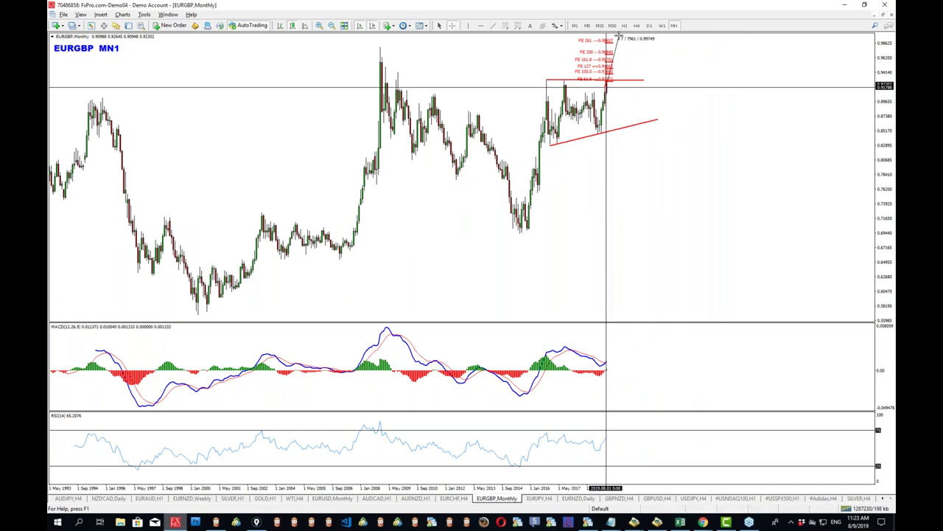
left_click_drag(618, 36, 617, 36)
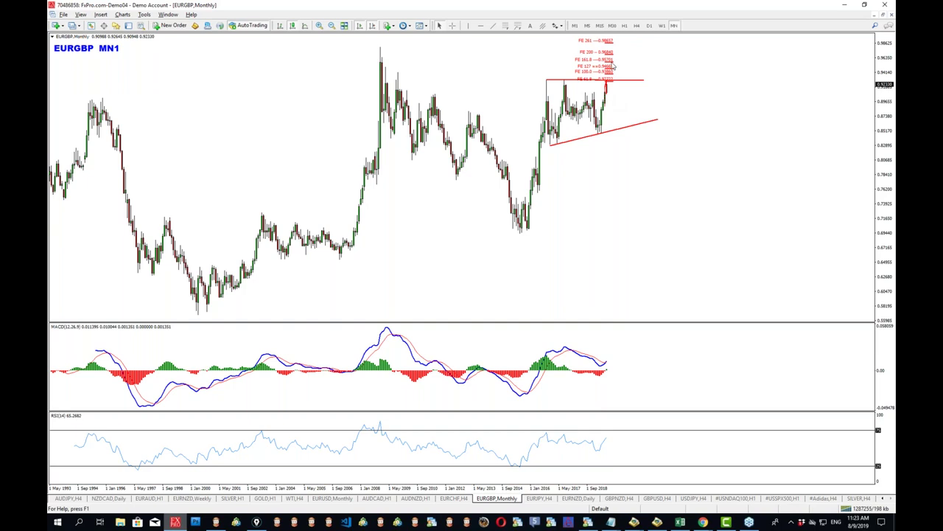
- Switch EURGBP to H4 and draw a short rising trendline from the latest price to the wedge's upper line
left_click(638, 26)
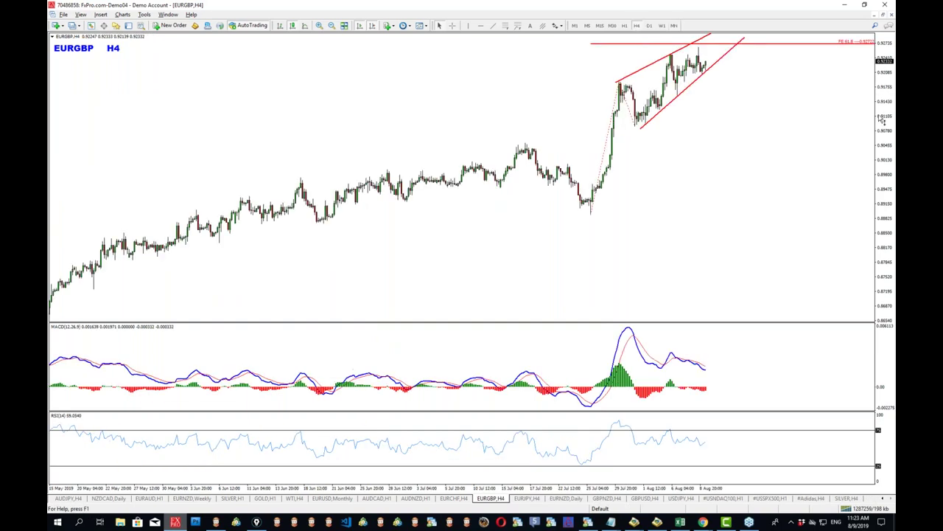
left_click(493, 26)
mouse_move(706, 78)
left_mouse_down()
mouse_move(717, 44)
mouse_move(712, 52)
left_mouse_up()
double_click(714, 58)
- Switch EURGBP through D1 to W1 and place a horizontal line along the October 2016 high
left_click(649, 26)
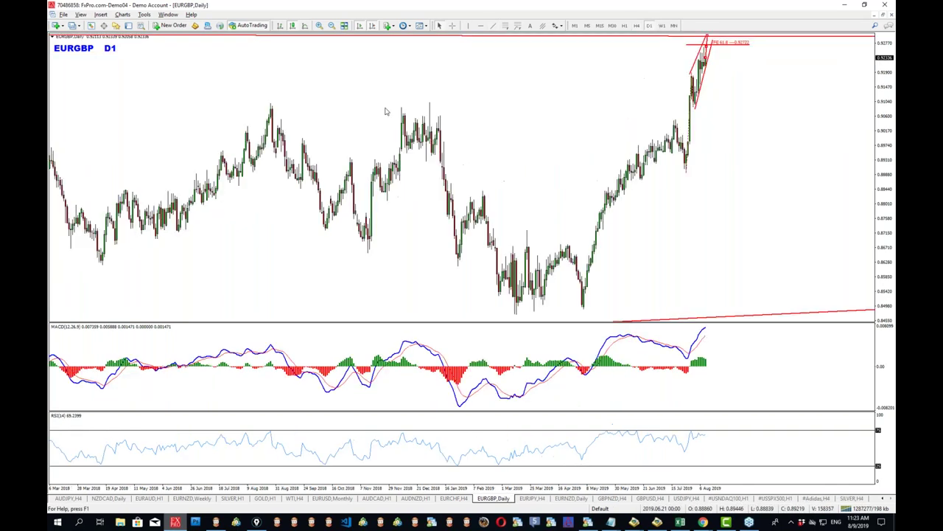
left_click(662, 26)
middle_click(482, 50)
left_click(480, 25)
left_click_drag(417, 48, 416, 47)
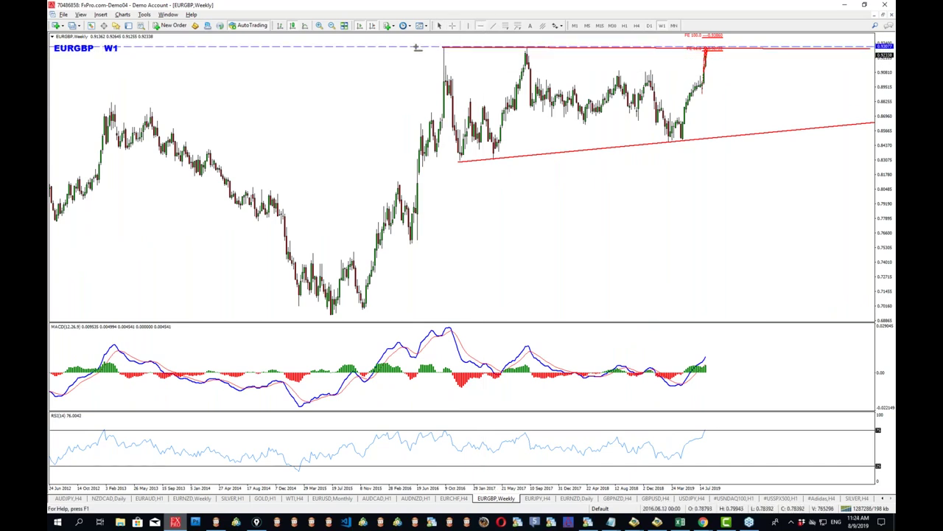
- Return EURGBP to H4 and delete the short rising trendline at the latest price
left_click(636, 26)
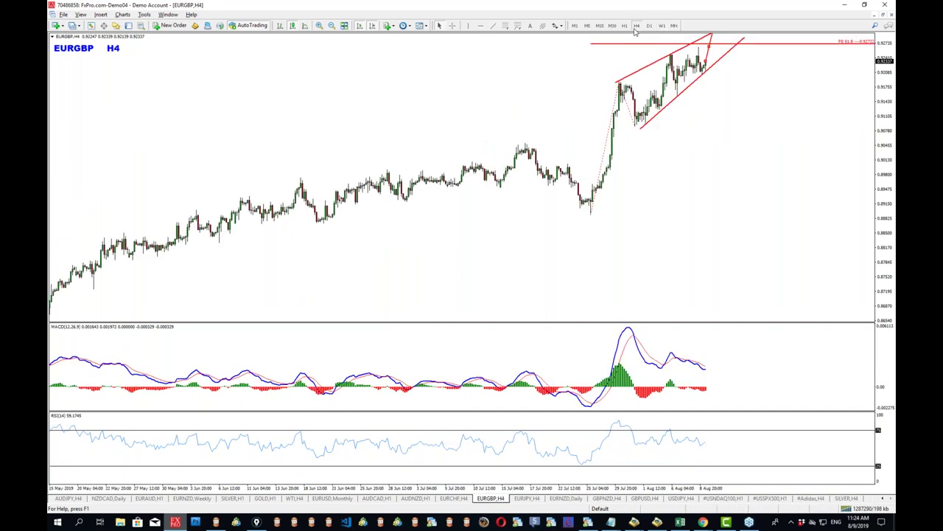
right_click(710, 70)
left_click(736, 99)
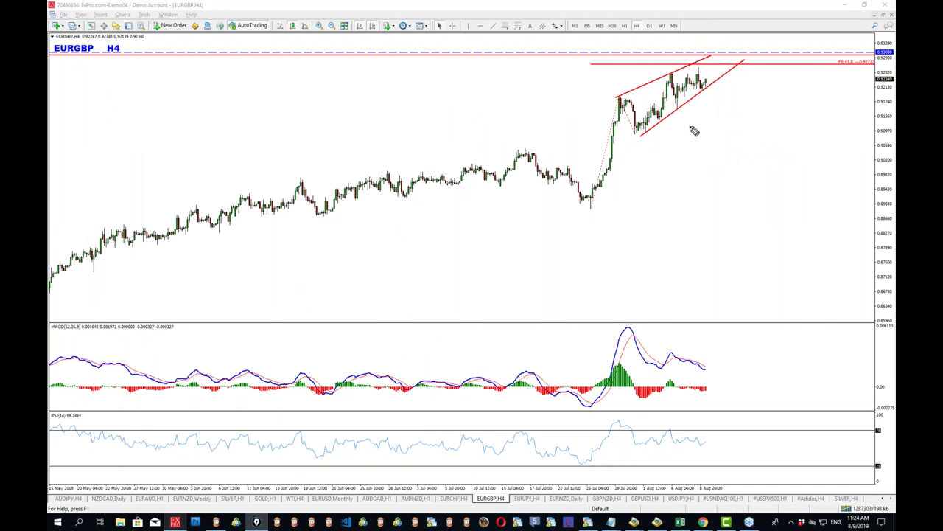
- Sketch a support break with retest and drop, circle the resistance, add an alternative bounce into resistance and fall, and clear the ink
left_click_drag(685, 92, 791, 92)
mouse_move(704, 70)
left_mouse_down()
mouse_move(726, 109)
mouse_move(732, 157)
mouse_move(741, 152)
left_mouse_up()
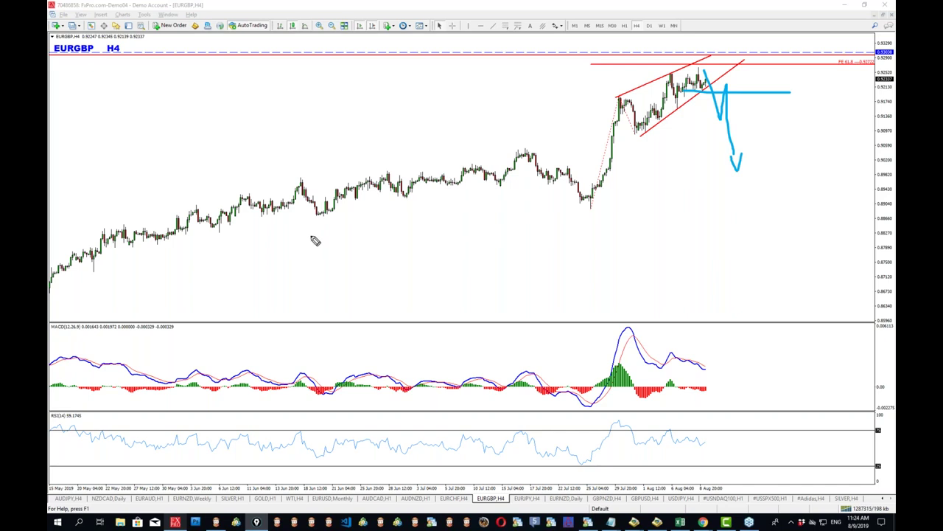
mouse_move(720, 57)
left_mouse_down()
mouse_move(708, 61)
mouse_move(719, 51)
left_mouse_up()
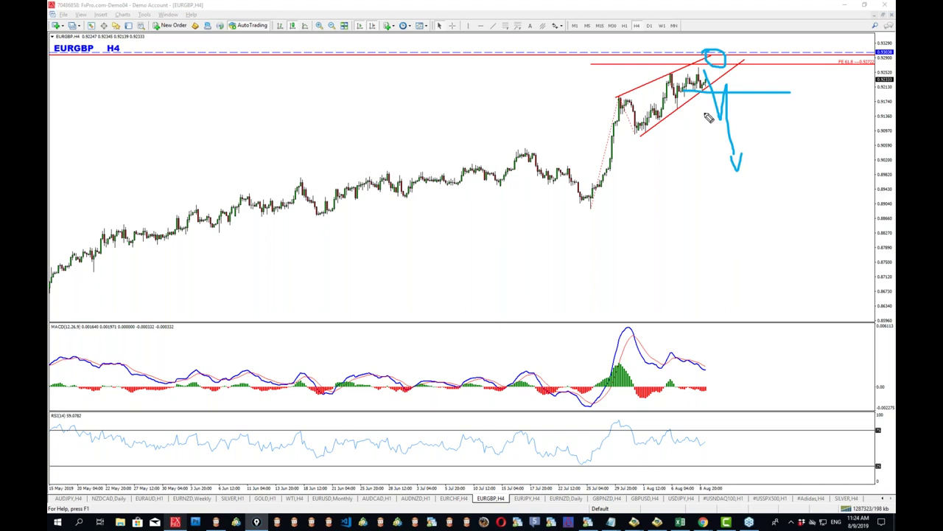
mouse_move(704, 74)
left_mouse_down()
mouse_move(728, 124)
mouse_move(753, 65)
left_mouse_up()
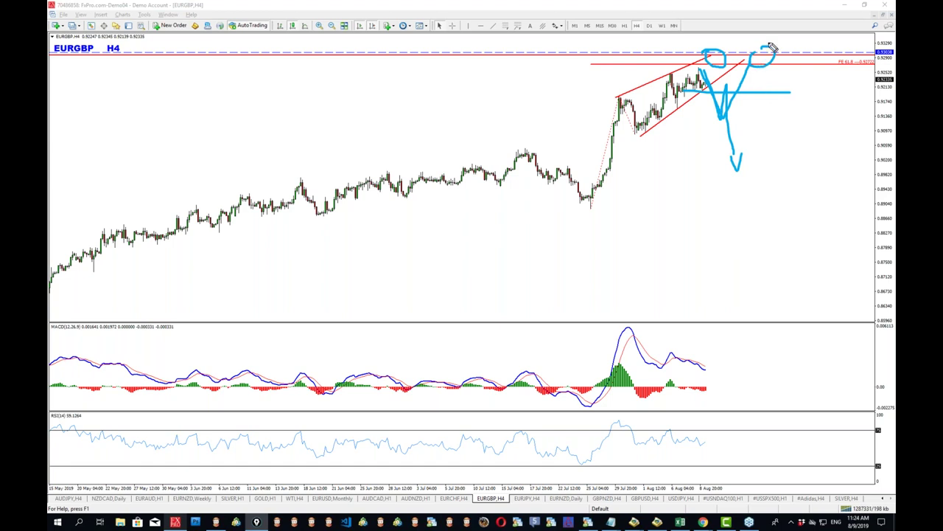
left_click_drag(770, 58, 806, 190)
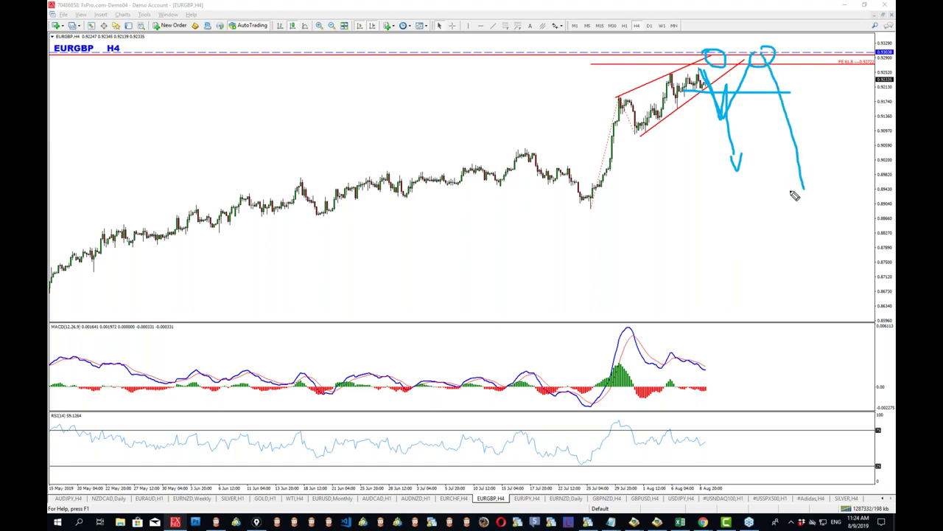
key("Escape")
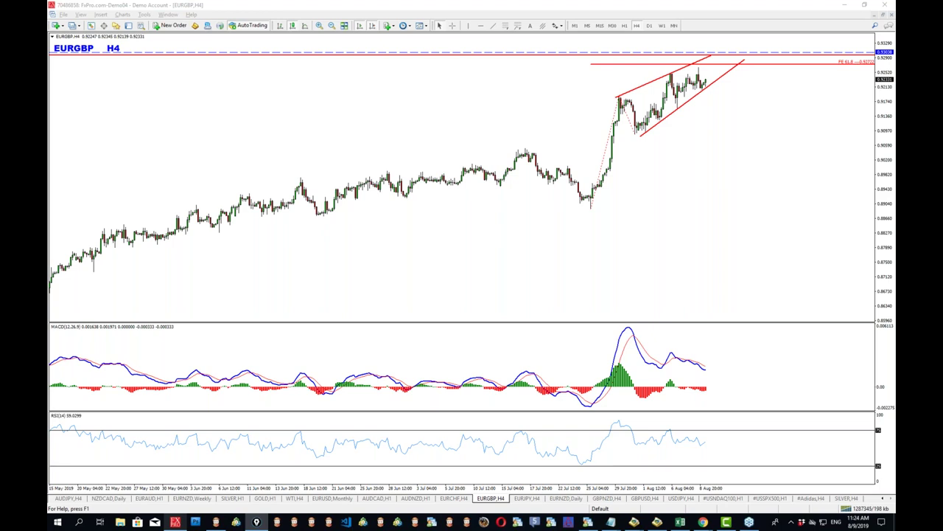
- Draw a short rising trendline on EURGBP H4 from the latest candle to the horizontal resistance
left_click(493, 26)
left_click_drag(708, 82, 718, 57)
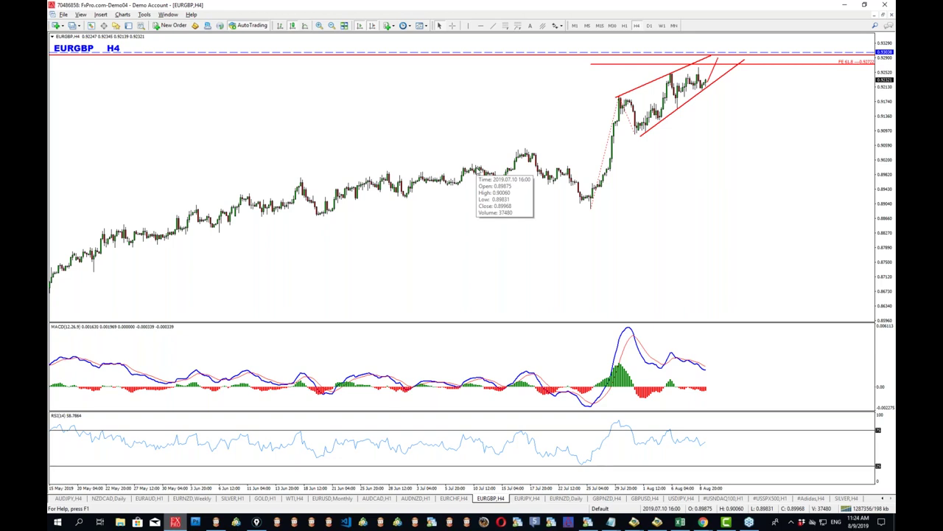
- Switch EURGBP to MN1 and measure from the current candle up towards the expansion levels and down to the rising trendline
left_click(674, 26)
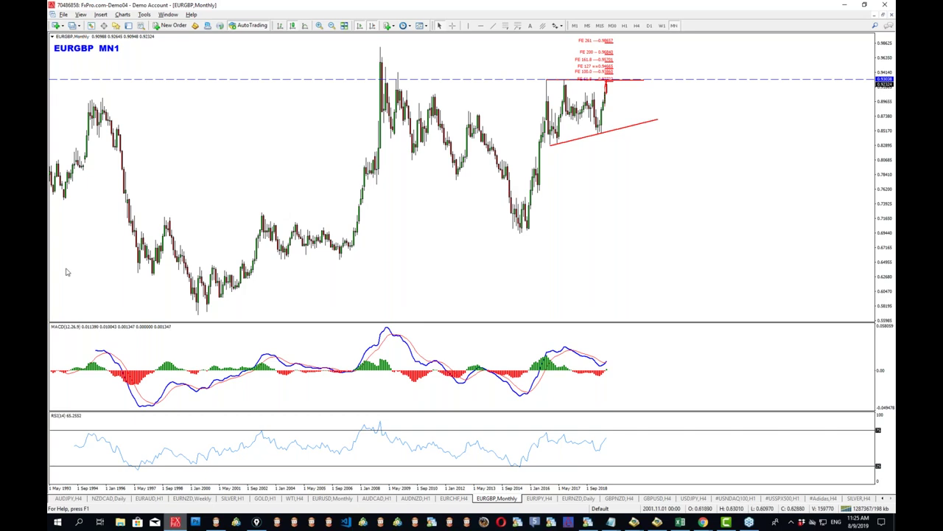
left_click(257, 522)
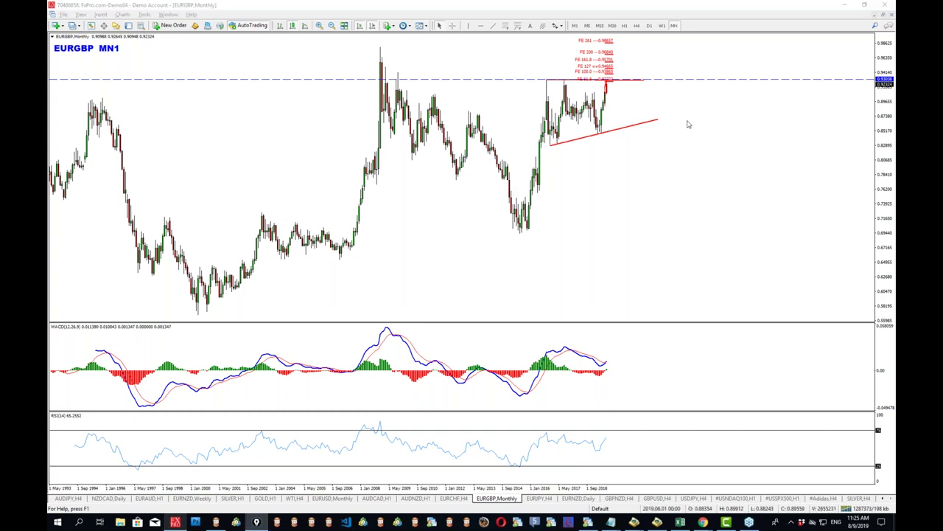
left_click(577, 123)
middle_click(606, 111)
left_click_drag(614, 86, 628, 45)
middle_click(613, 69)
left_click_drag(607, 78, 631, 126)
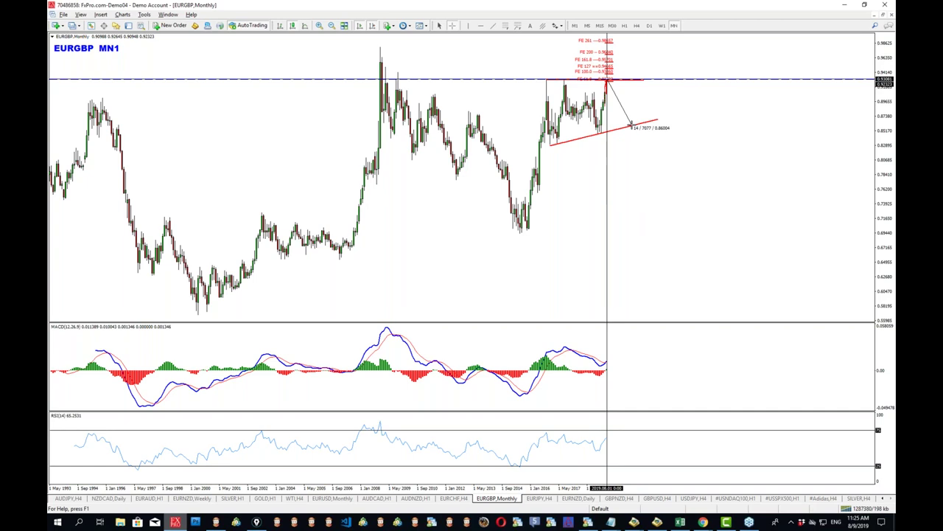
left_click_drag(631, 126, 630, 126)
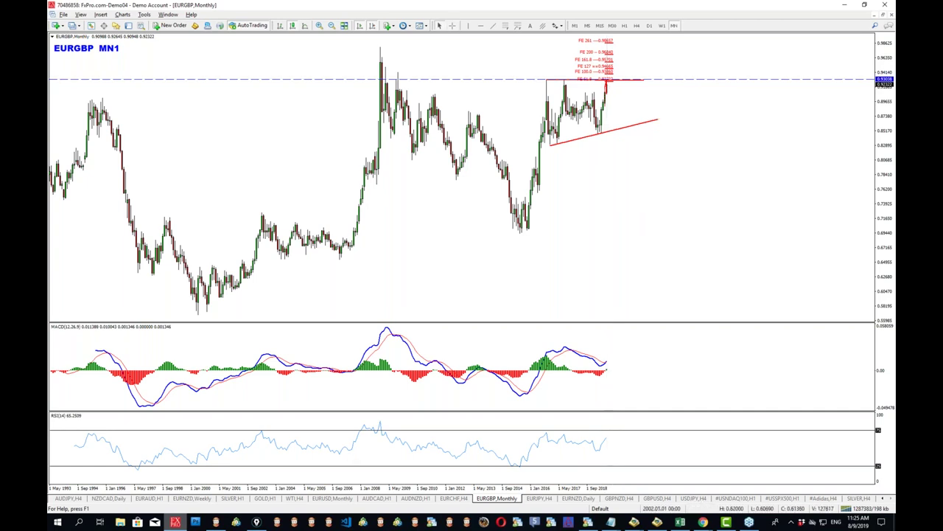
- Return to the session report in Chrome and close the EURGBP H1 and H4 chart pages
left_click(176, 523)
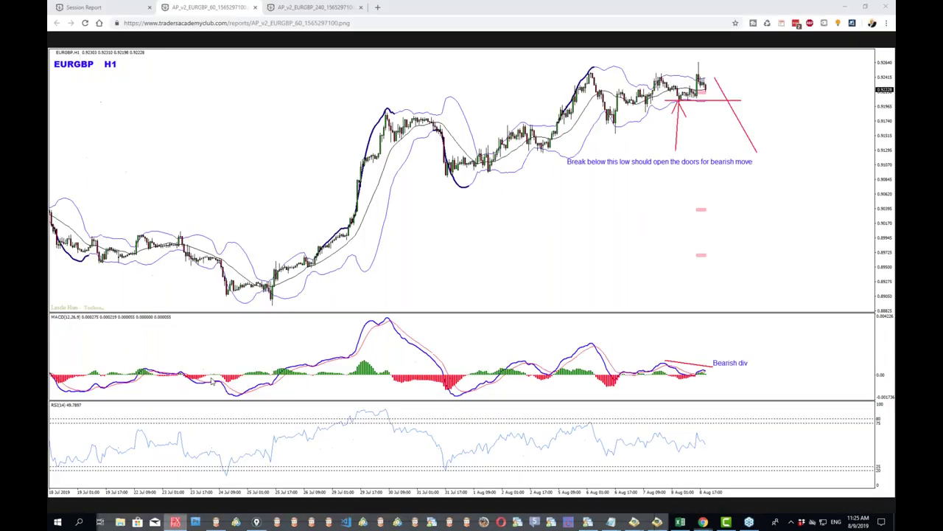
left_click(255, 7)
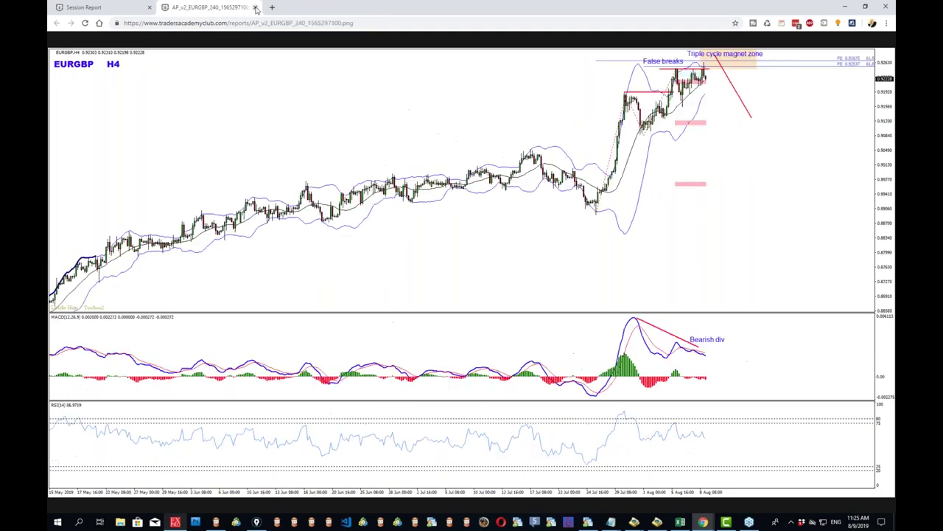
left_click(255, 7)
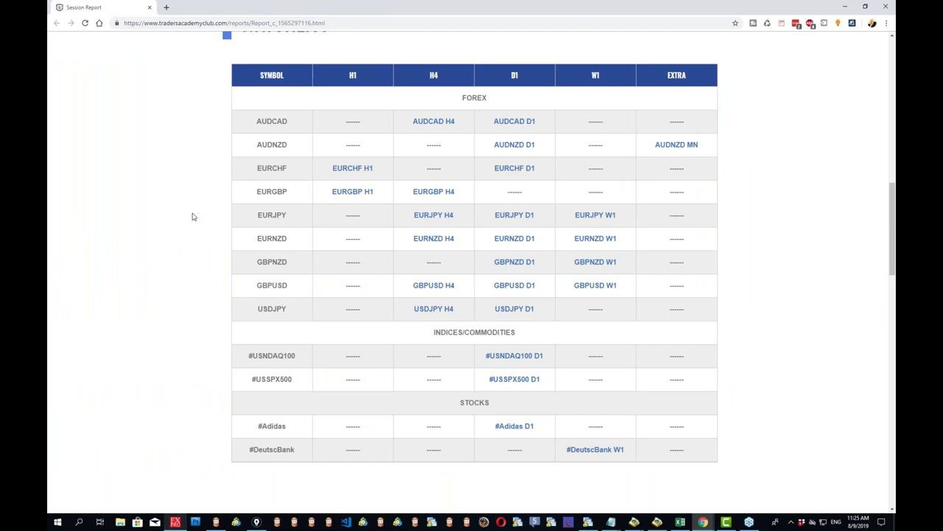
- Open the EURJPY H4, D1 and W1 report charts in separate tabs and bring up the W1 chart
middle_click(446, 216)
middle_click(520, 218)
middle_click(595, 218)
left_click(417, 10)
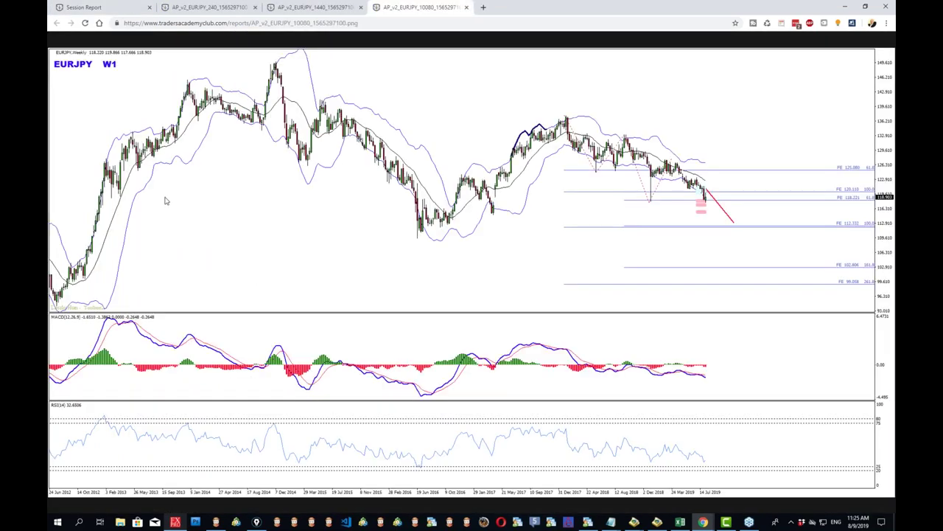
- Trace the two downward wave patterns on EURJPY W1, circle the area around the 120.110 and 118.221 expansion levels, and clear the ink
mouse_move(562, 110)
left_mouse_down()
mouse_move(579, 142)
mouse_move(612, 142)
mouse_move(629, 228)
left_mouse_up()
mouse_move(625, 131)
left_mouse_down()
mouse_move(665, 162)
mouse_move(683, 243)
left_mouse_up()
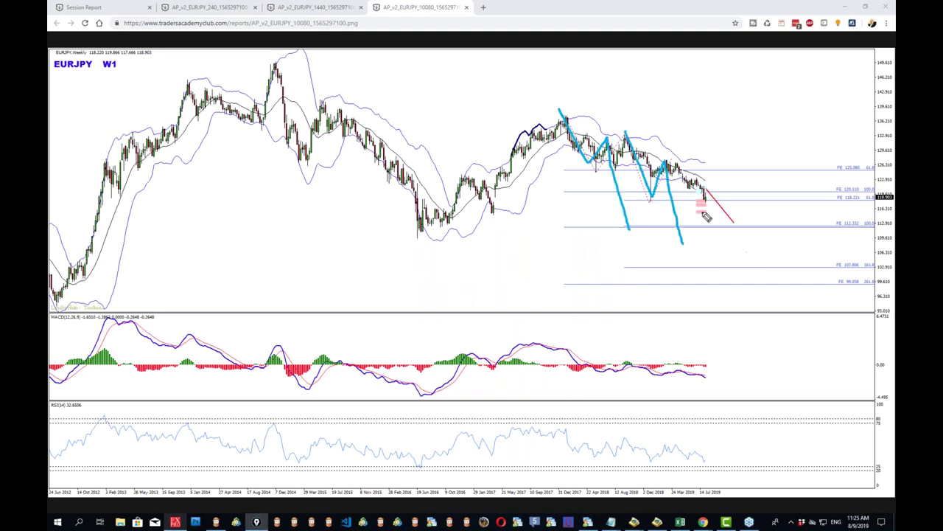
mouse_move(711, 189)
left_mouse_down()
mouse_move(673, 195)
mouse_move(736, 198)
mouse_move(706, 191)
left_mouse_up()
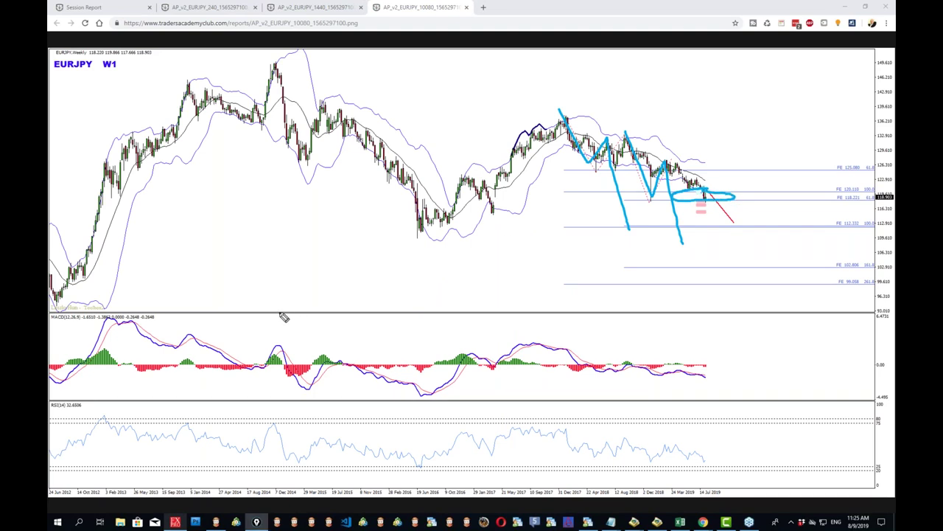
key("ctrl+shift+7")
- Mark the latest low and the broken level near 120.110 on EURJPY W1, add a falling MACD arrow, and clear the ink
left_click_drag(698, 199, 769, 190)
mouse_move(643, 365)
left_mouse_down()
mouse_move(720, 392)
mouse_move(686, 404)
left_mouse_up()
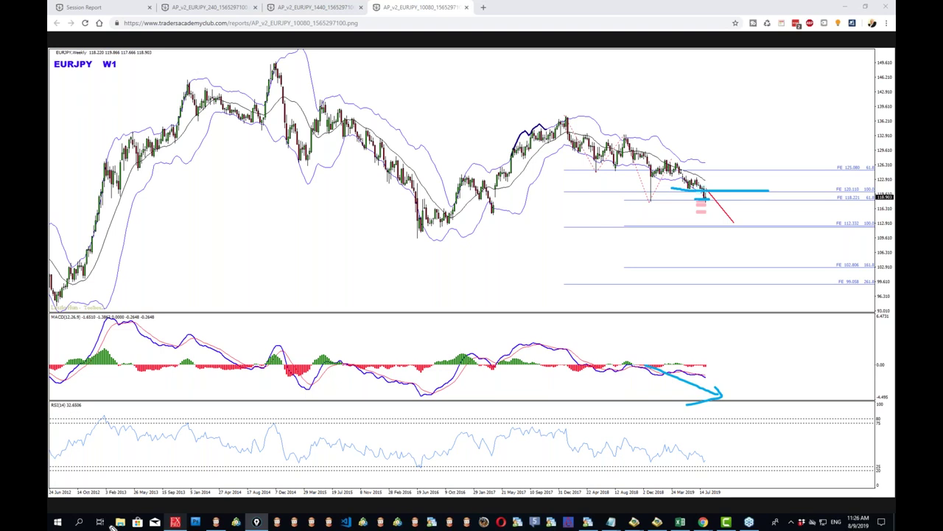
key("Escape")
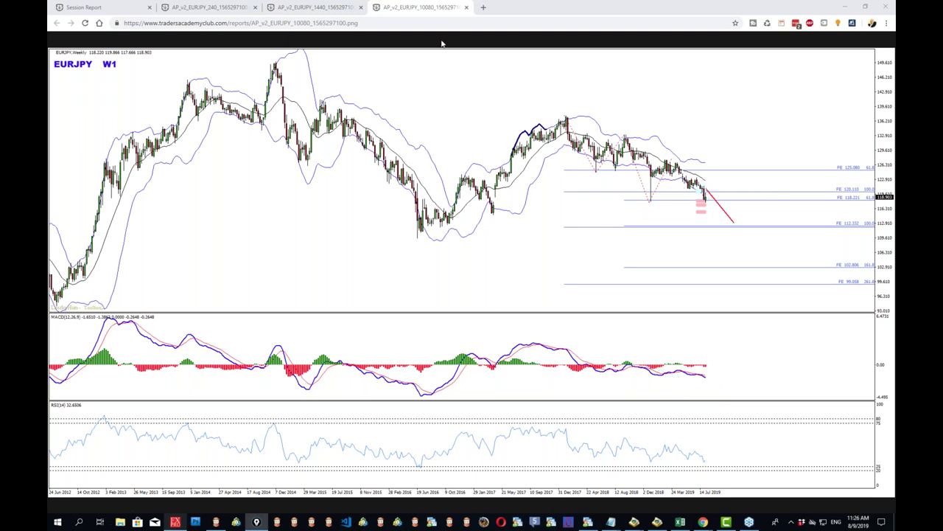
- On the EURJPY D1 chart, underline the recent MACD lows, circle the latest reading, and extend the early January 2019 price and MACD lows
left_click(313, 7)
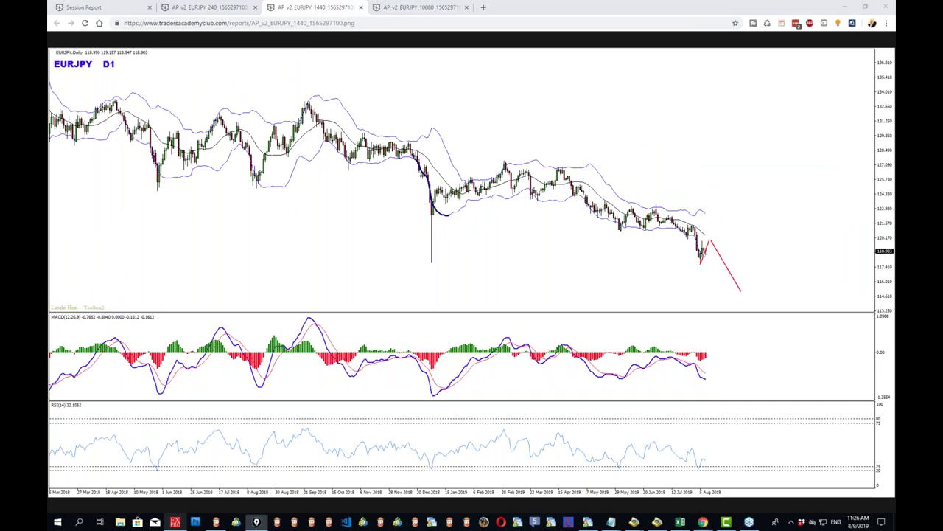
left_click_drag(610, 378, 775, 380)
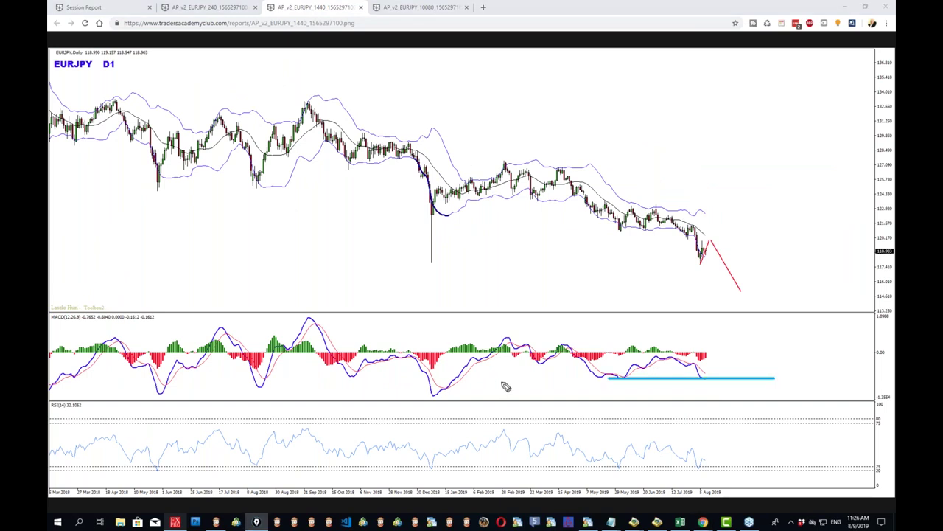
left_click_drag(706, 372, 709, 370)
left_click_drag(425, 260, 767, 261)
left_click_drag(433, 394, 752, 394)
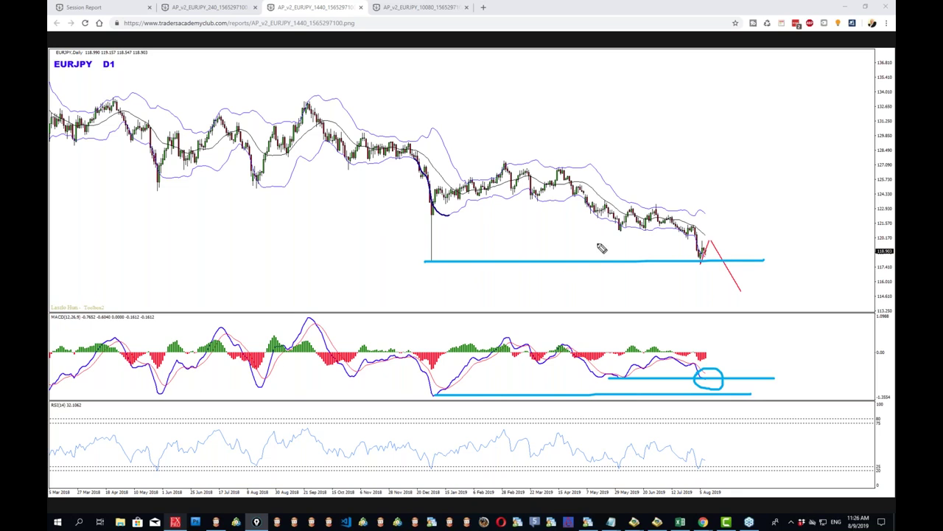
- Write a 2 beside the MACD and a 1 beside the price low on the EURJPY D1 chart
mouse_move(800, 346)
left_mouse_down()
mouse_move(831, 347)
mouse_move(838, 382)
left_mouse_up()
left_click_drag(751, 198, 753, 257)
left_click_drag(772, 252, 739, 253)
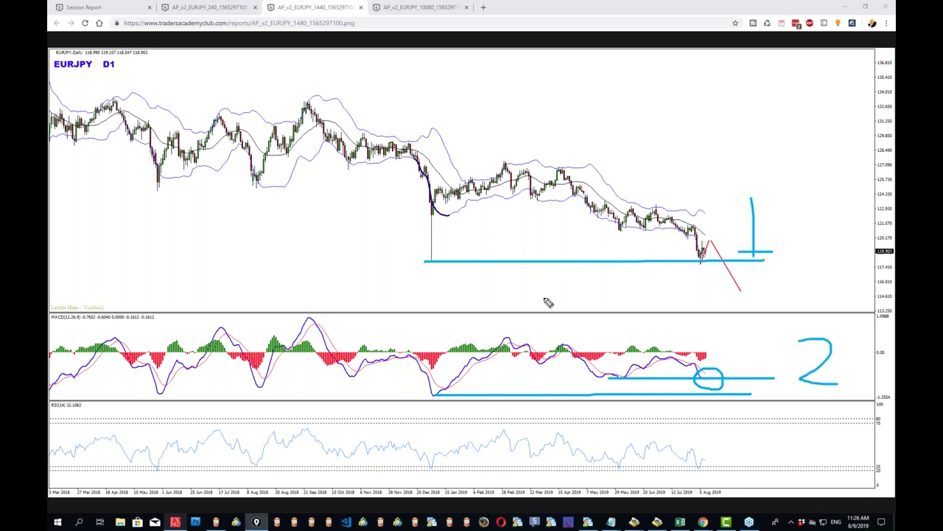
- Sketch a falling arrow through the recent EURJPY D1 highs and past the marked support line, and clear the ink
left_click_drag(632, 193, 755, 293)
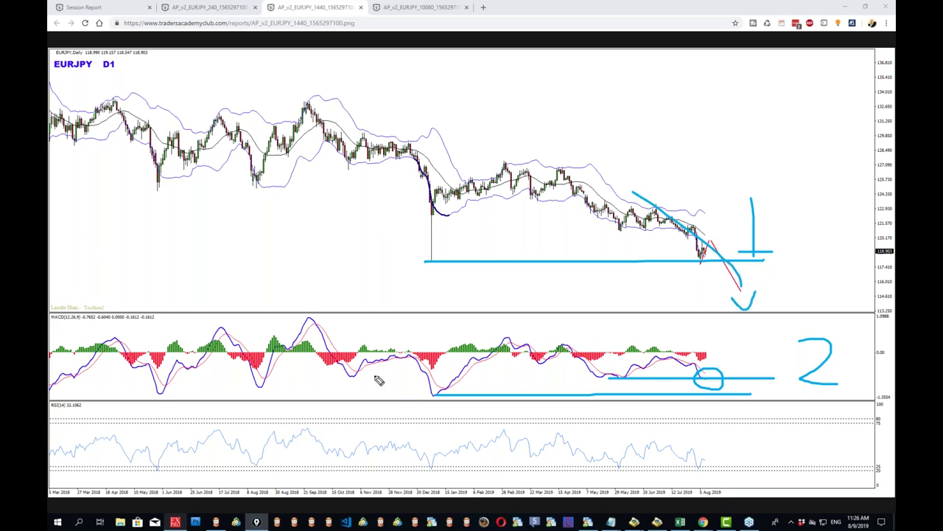
key("Escape")
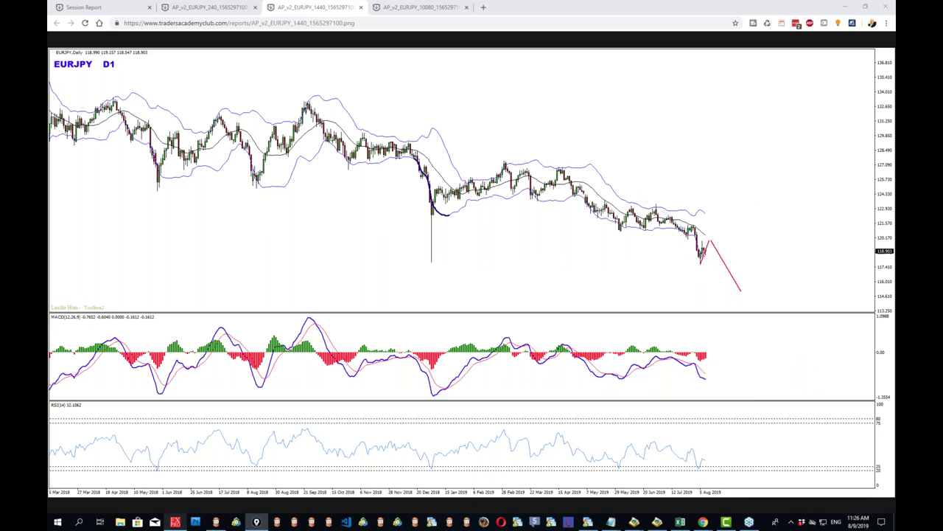
- After viewing the EURJPY H4 report image, switch to MetaTrader's EURJPY H4 chart and delete the two red lines marking the upward swings
left_click(200, 7)
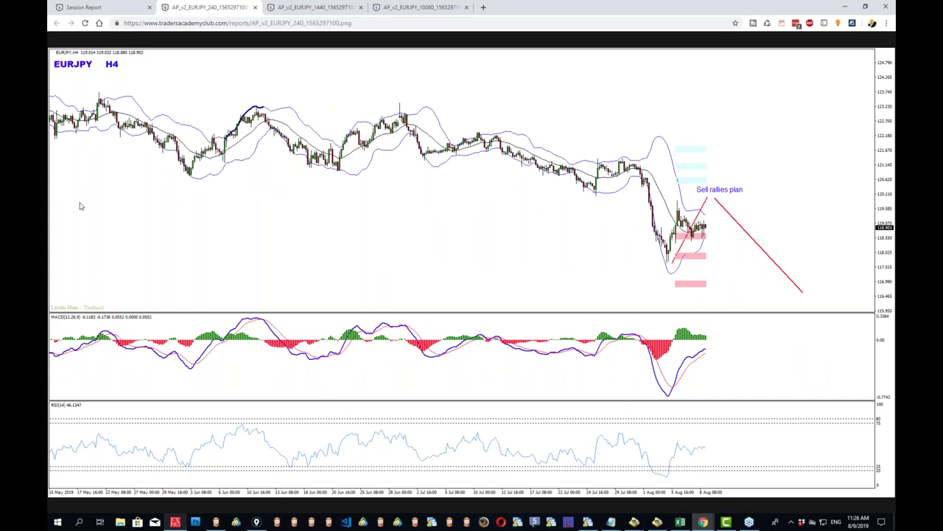
left_click(174, 522)
left_click(538, 498)
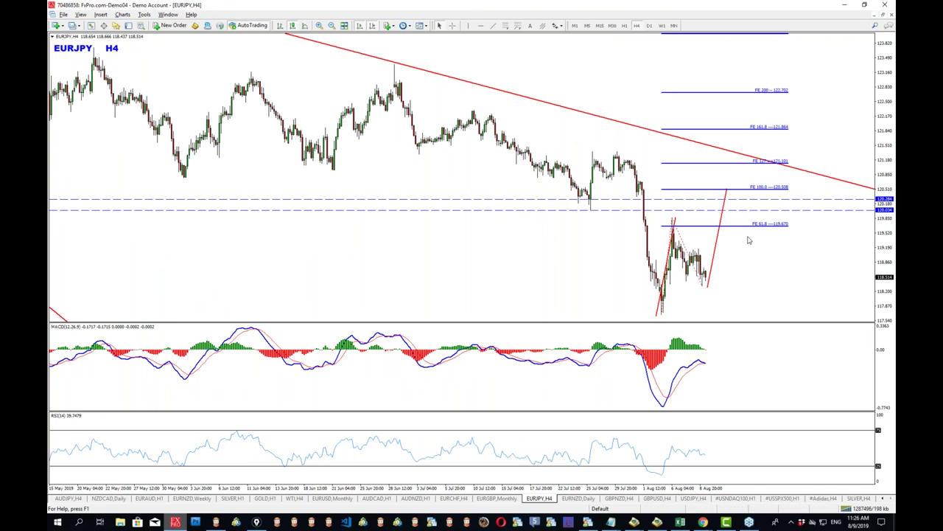
left_click_drag(720, 238, 756, 233)
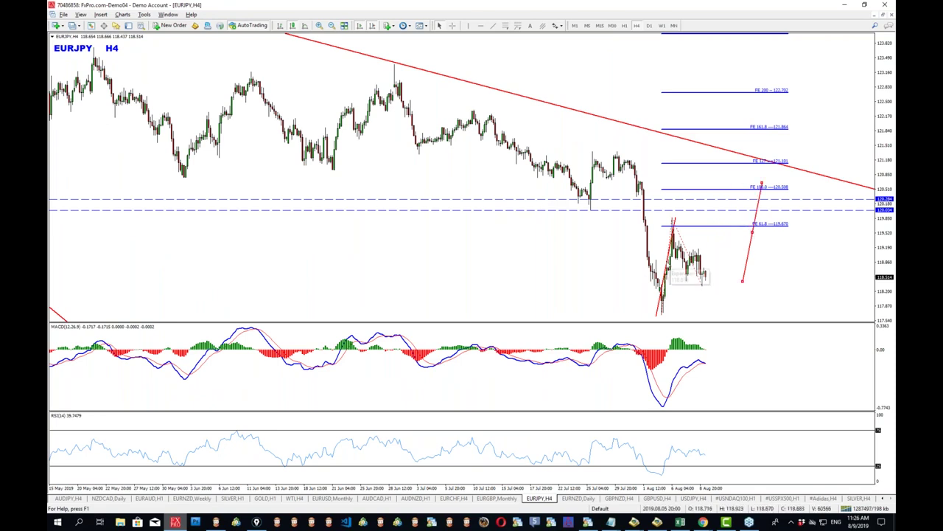
double_click(665, 262)
left_click_drag(664, 260, 554, 260)
right_click(555, 260)
left_click(586, 311)
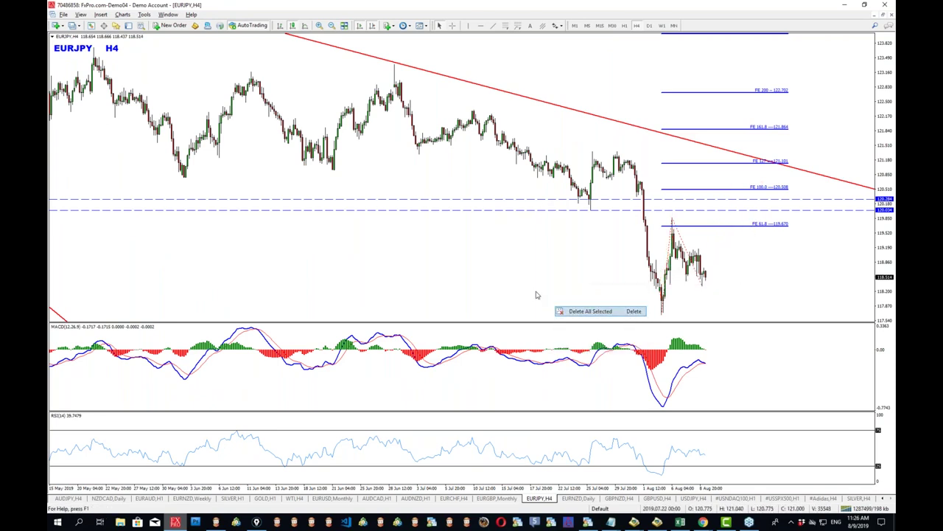
- Trace an up-down-up wave from the August low on EURJPY H4, box the broken 120.034–120.284 zone, label it R, and clear the ink
mouse_move(656, 304)
left_mouse_down()
mouse_move(674, 217)
mouse_move(710, 280)
mouse_move(739, 201)
left_mouse_up()
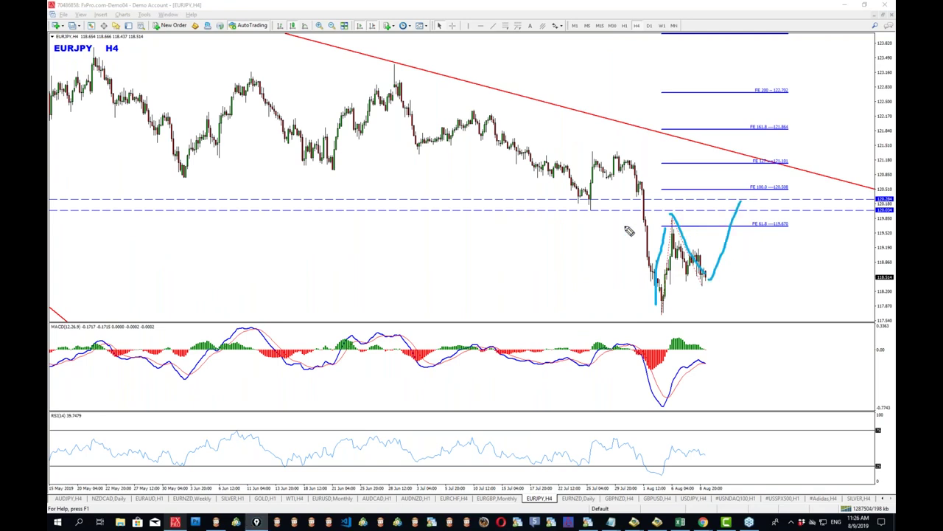
mouse_move(548, 201)
left_mouse_down()
mouse_move(670, 218)
mouse_move(511, 209)
mouse_move(546, 201)
left_mouse_up()
left_click_drag(813, 184, 833, 209)
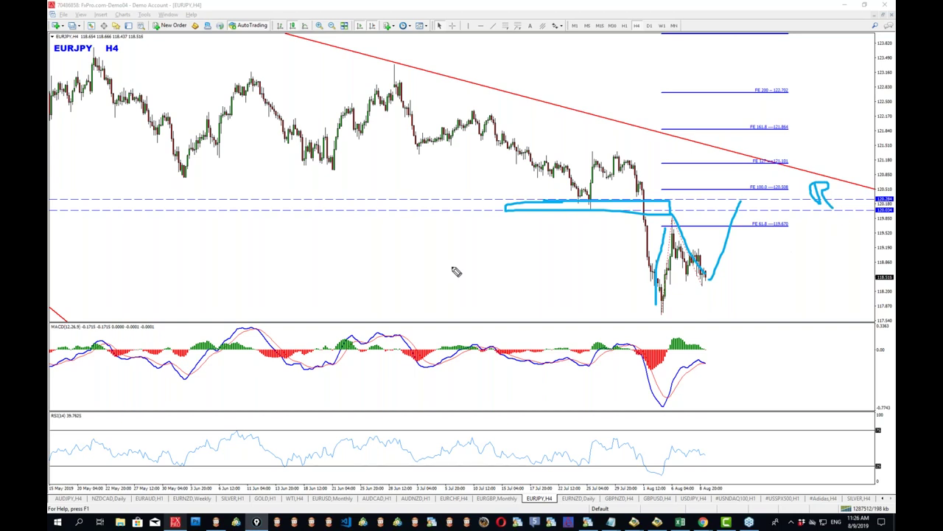
left_click_drag(763, 184, 750, 198)
key("Escape")
- Inspect the latest EURJPY H4 low, the broken support near 120.034 and the FE 100.0 level with the crosshair
left_click(703, 291)
mouse_move(703, 292)
left_mouse_down()
mouse_move(716, 305)
mouse_move(704, 287)
mouse_move(711, 283)
left_mouse_up()
middle_click(570, 213)
left_click(583, 209)
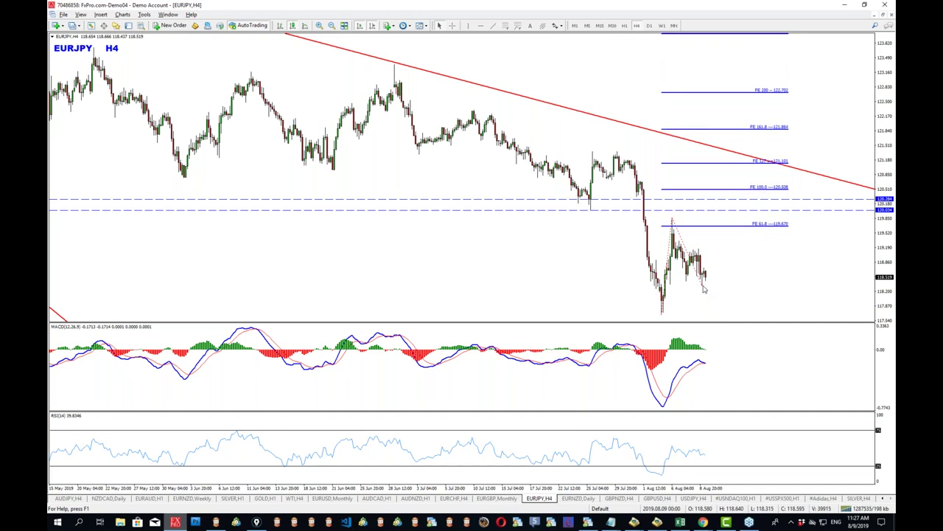
middle_click(714, 283)
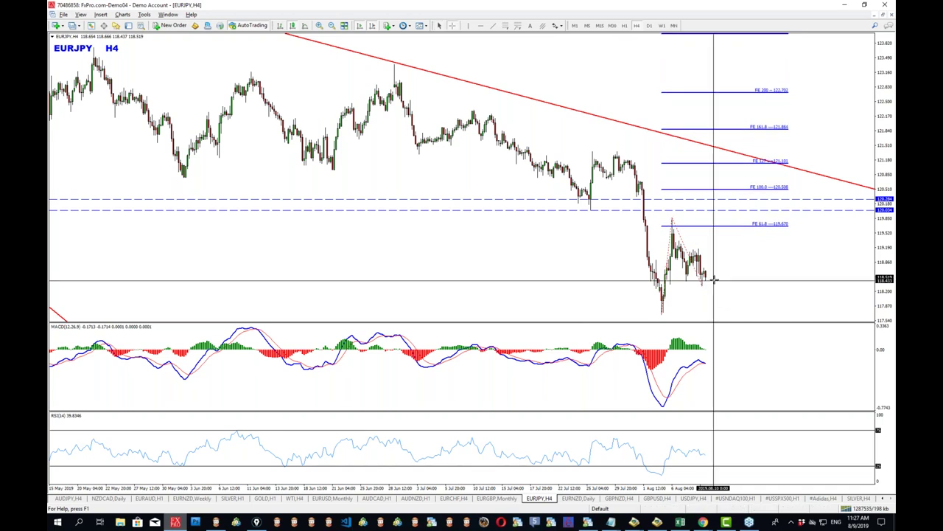
left_click(761, 190)
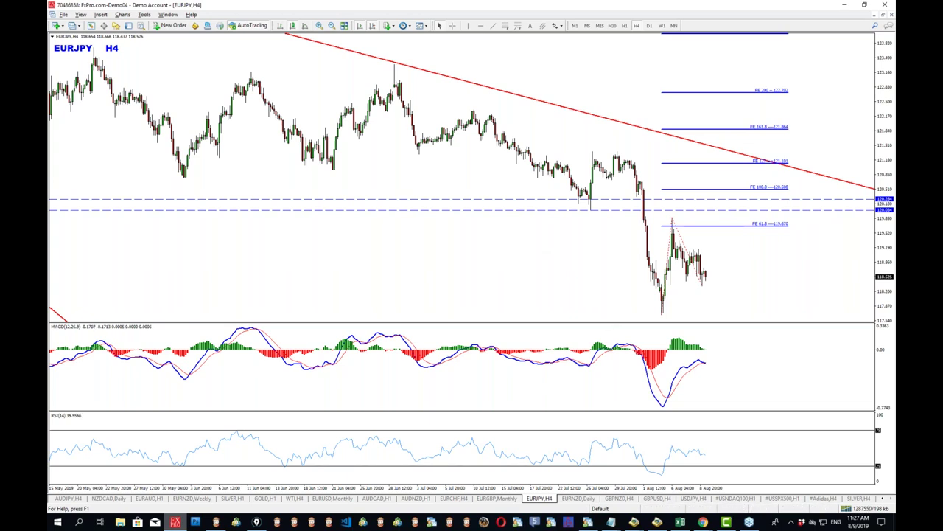
- Sketch a falling arrow and a rise to FE 61.8 on EURJPY H4, and mark the early August high with a horizontal line and arrows
mouse_move(718, 277)
left_mouse_down()
mouse_move(764, 377)
mouse_move(775, 381)
left_mouse_up()
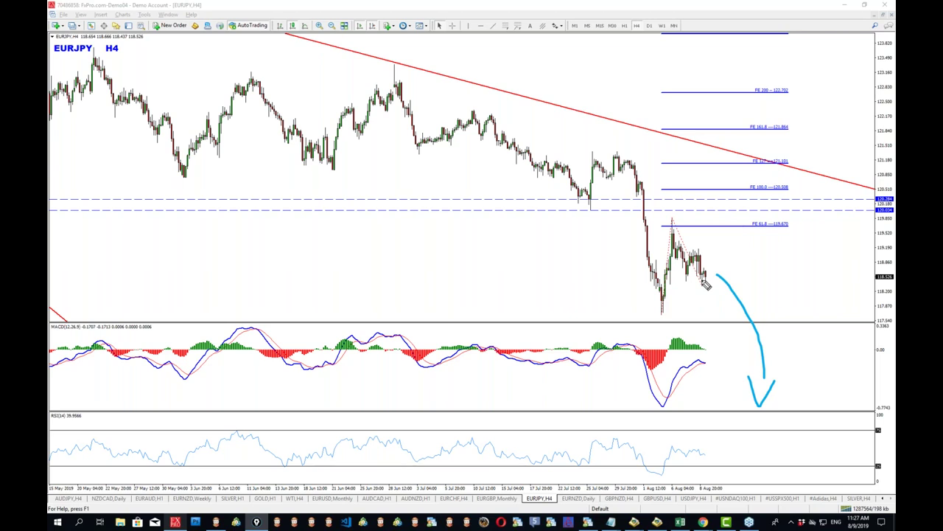
left_click_drag(705, 282, 723, 221)
left_click_drag(638, 218, 833, 218)
mouse_move(732, 218)
left_mouse_down()
mouse_move(721, 221)
mouse_move(787, 228)
mouse_move(858, 215)
left_mouse_up()
left_click_drag(841, 207, 848, 221)
mouse_move(673, 158)
left_mouse_down()
mouse_move(674, 208)
mouse_move(681, 199)
left_mouse_up()
left_click_drag(748, 337, 691, 328)
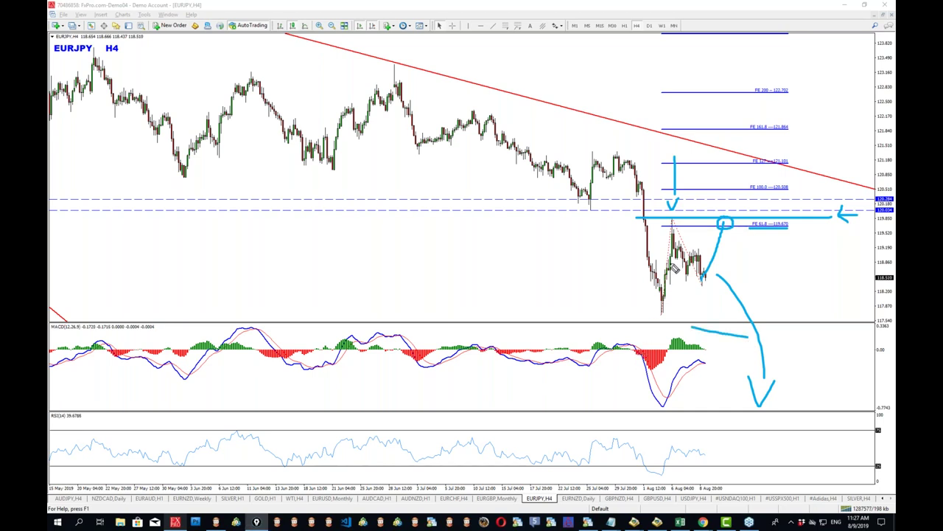
- Sketch a rise above the early August high followed by a falling arrow on EURJPY H4, and clear the ink
mouse_move(717, 263)
left_mouse_down()
mouse_move(746, 210)
mouse_move(779, 243)
left_mouse_up()
mouse_move(746, 211)
left_mouse_down()
mouse_move(789, 314)
mouse_move(813, 279)
left_mouse_up()
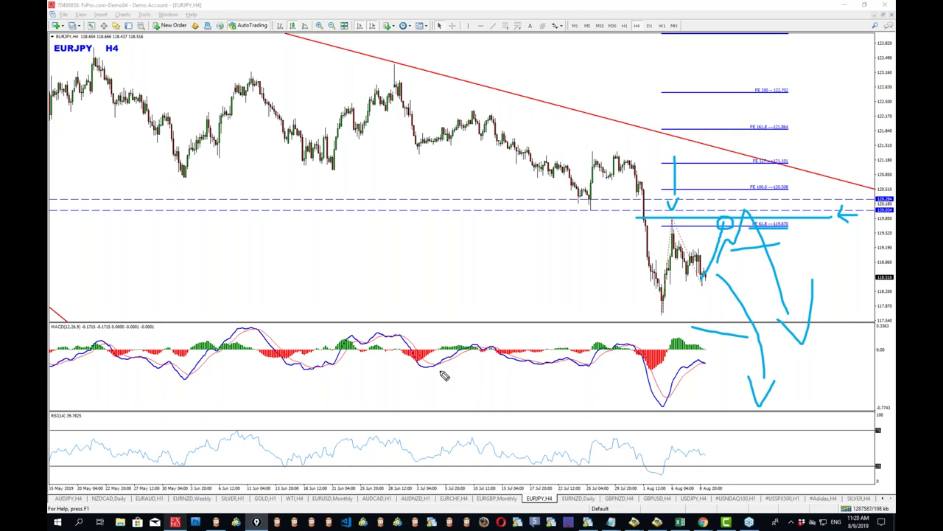
key("Escape")
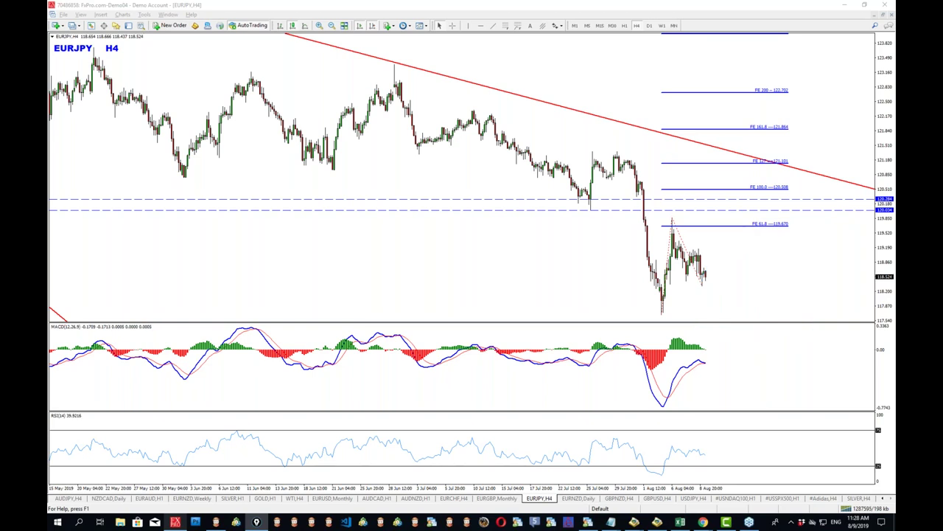
- Return to the session report in Chrome and close the three EURJPY chart images
left_click(176, 522)
left_click(177, 522)
left_click(255, 8)
left_click(255, 7)
left_click(255, 7)
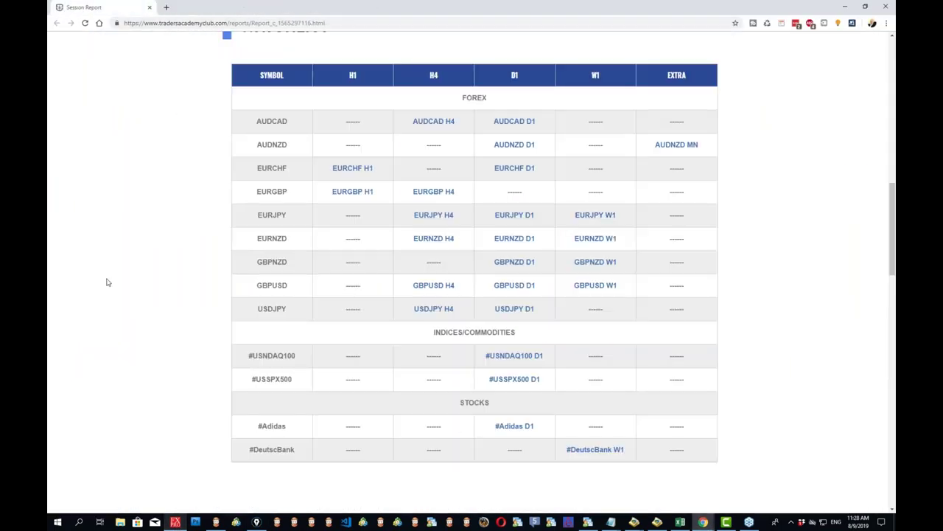
- Open the EURNZD H4, D1 and W1 charts from the watchlist and display the W1 chart
left_click(434, 238, "ctrl")
left_click(515, 238, "ctrl")
left_click(594, 238, "ctrl")
left_click(420, 7)
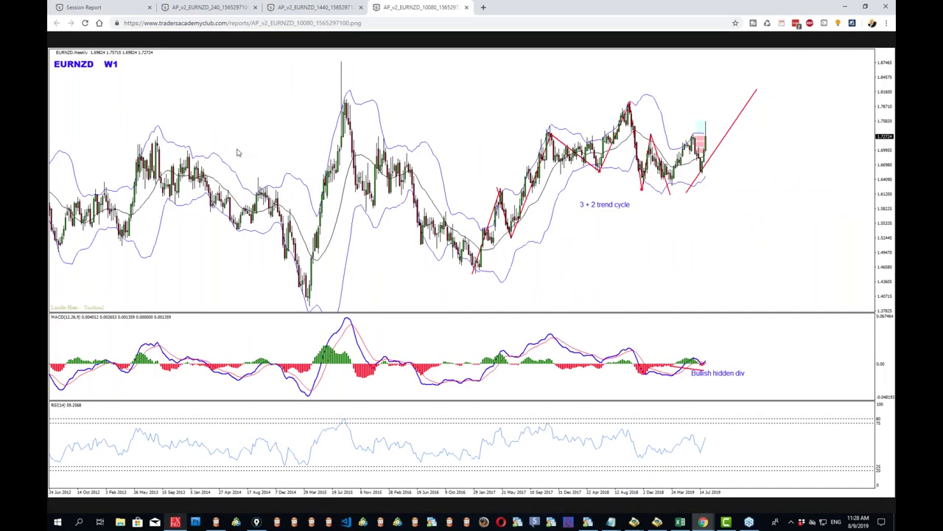
- Trace the EURNZD W1 uptrend and two corrective legs, add a falling trendline and a rising arrow from the latest low, and clear the ink
left_click(61, 193)
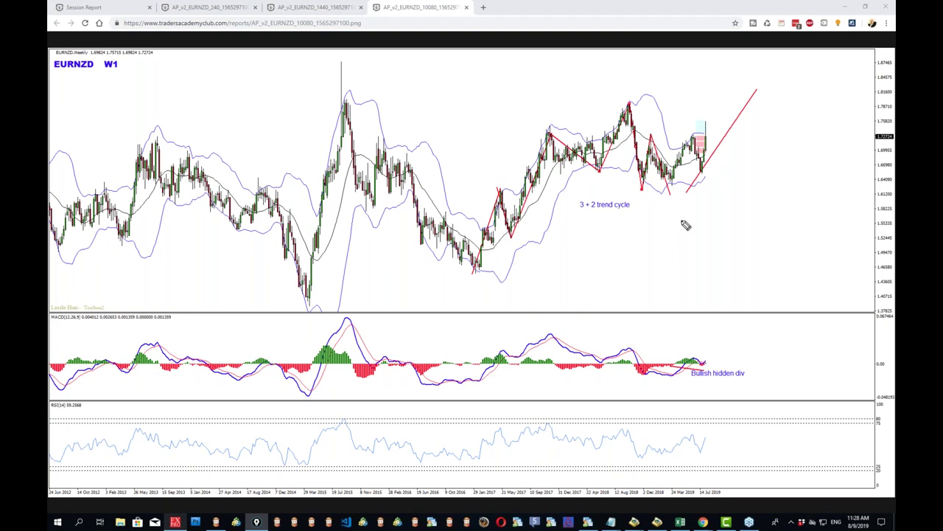
left_click_drag(599, 109, 598, 110)
left_click_drag(610, 108, 637, 183)
left_click_drag(666, 179, 686, 209)
left_click_drag(605, 73, 741, 218)
mouse_move(653, 193)
left_mouse_down()
mouse_move(737, 105)
mouse_move(748, 135)
left_mouse_up()
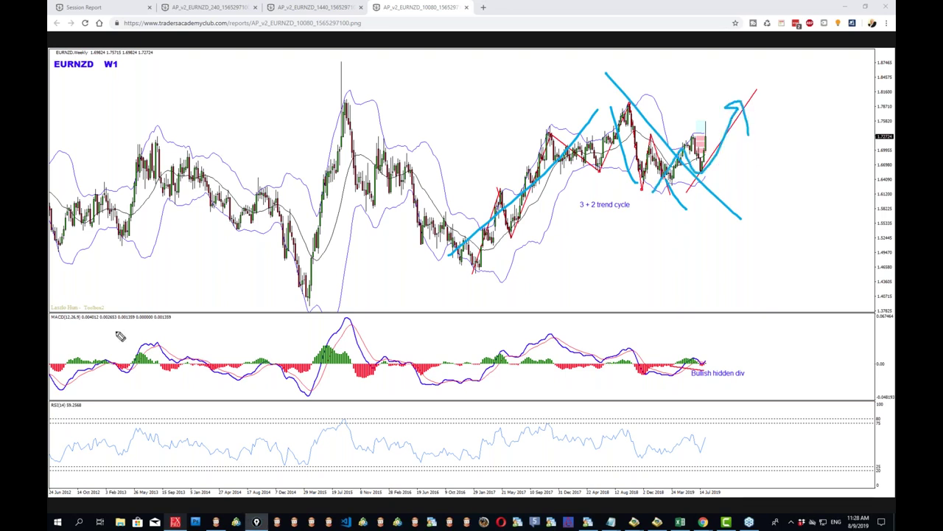
key("Escape")
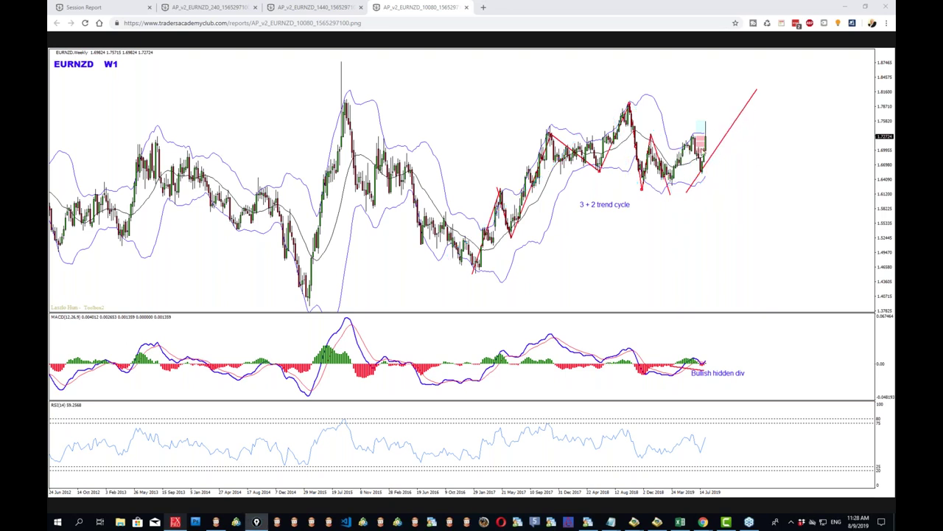
- On the EURNZD D1 chart, trace the 3 + 2 trend cycle with a rising arrow from the July low, and clear the ink
left_click(325, 6)
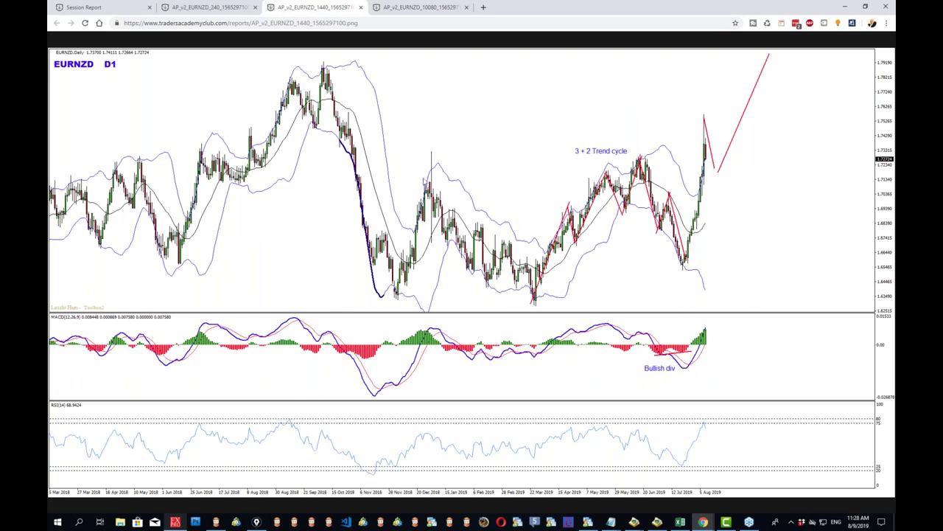
key("ctrl+2")
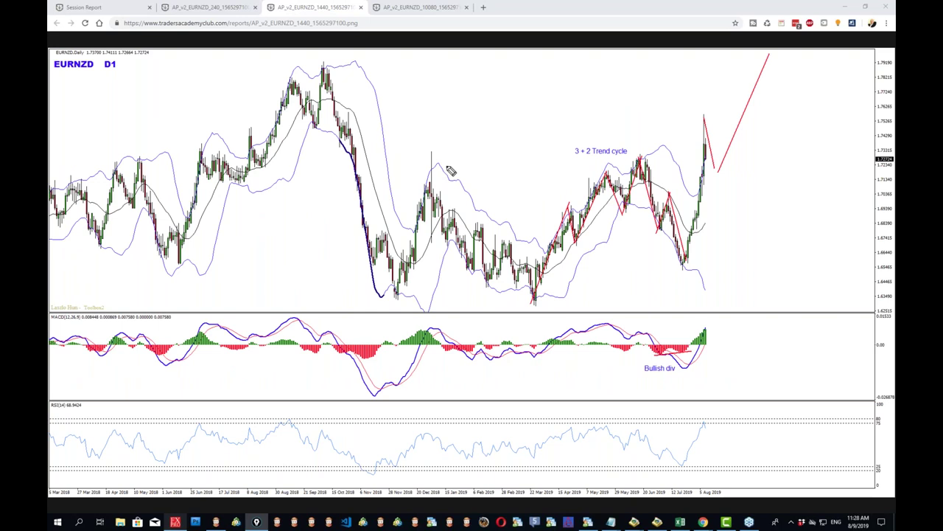
mouse_move(526, 312)
left_mouse_down()
mouse_move(544, 274)
mouse_move(645, 157)
left_mouse_up()
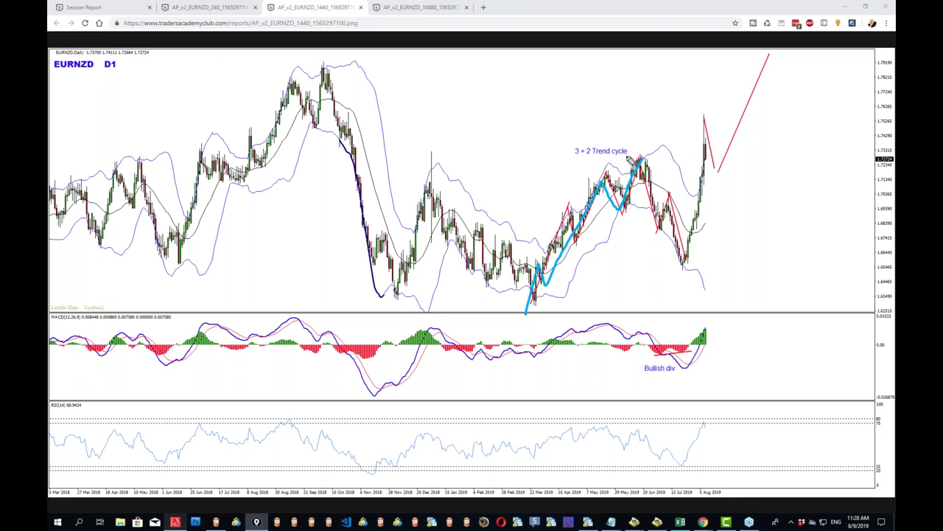
mouse_move(631, 153)
left_mouse_down()
mouse_move(757, 147)
mouse_move(790, 106)
left_mouse_up()
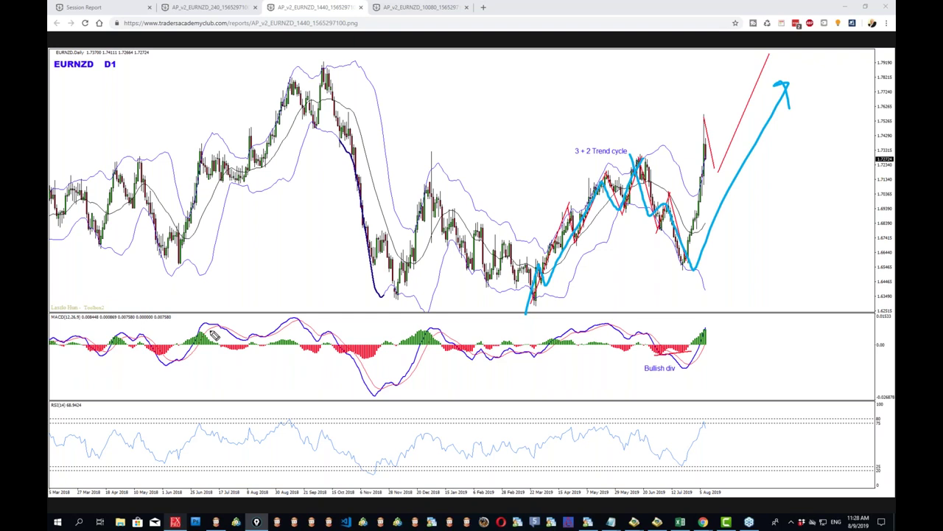
right_click(849, 273)
- Mark the July low on EURNZD D1 with a line near 1.6644 and a circle, trace the correction and its trendline, and add a rising arrow
left_click_drag(496, 254, 864, 254)
mouse_move(666, 235)
left_mouse_down()
mouse_move(671, 265)
mouse_move(667, 242)
left_mouse_up()
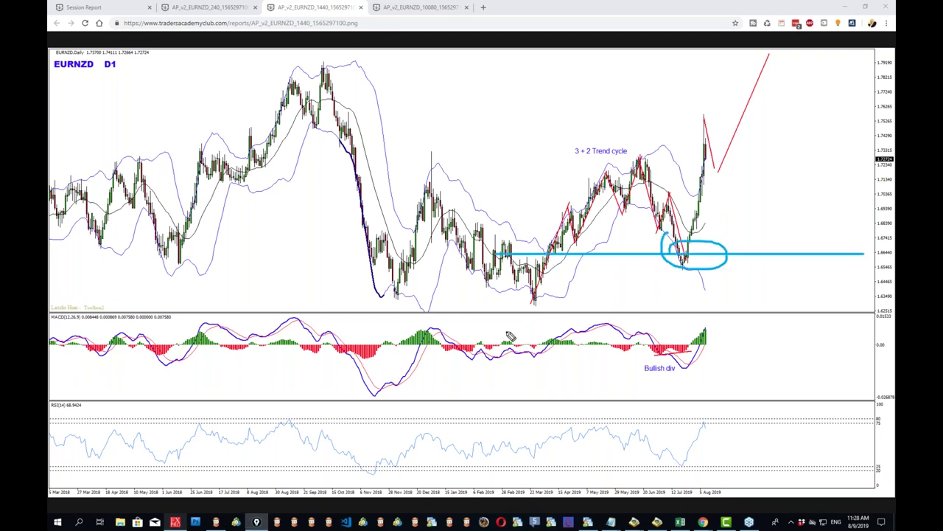
left_click_drag(623, 152, 692, 265)
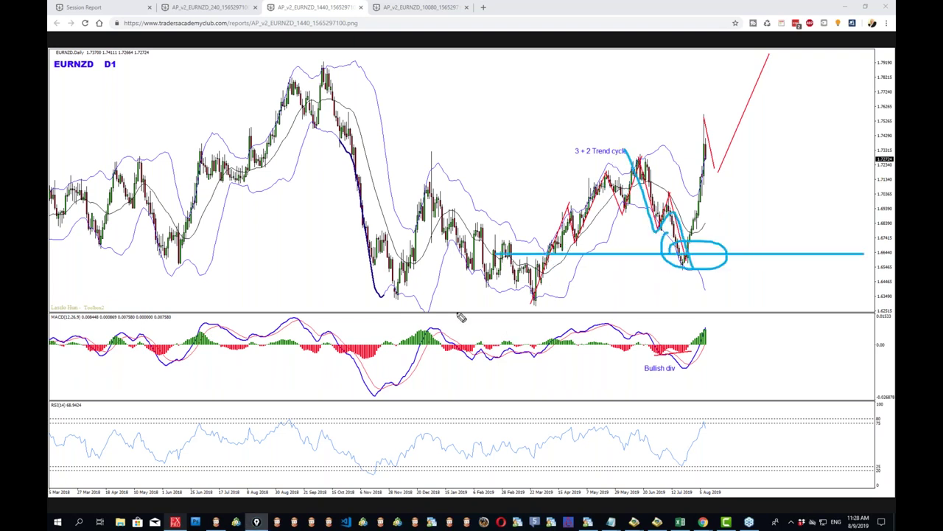
left_click_drag(632, 139, 761, 304)
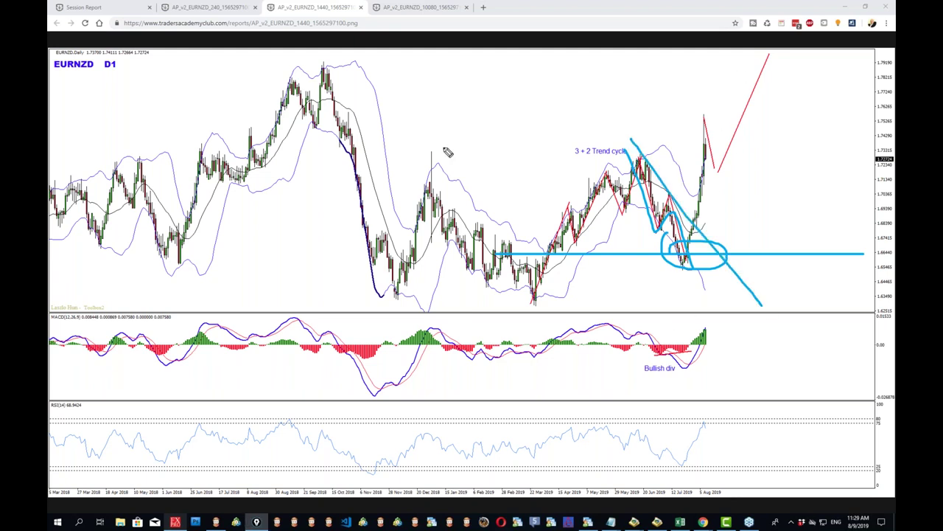
left_click_drag(594, 147, 664, 144)
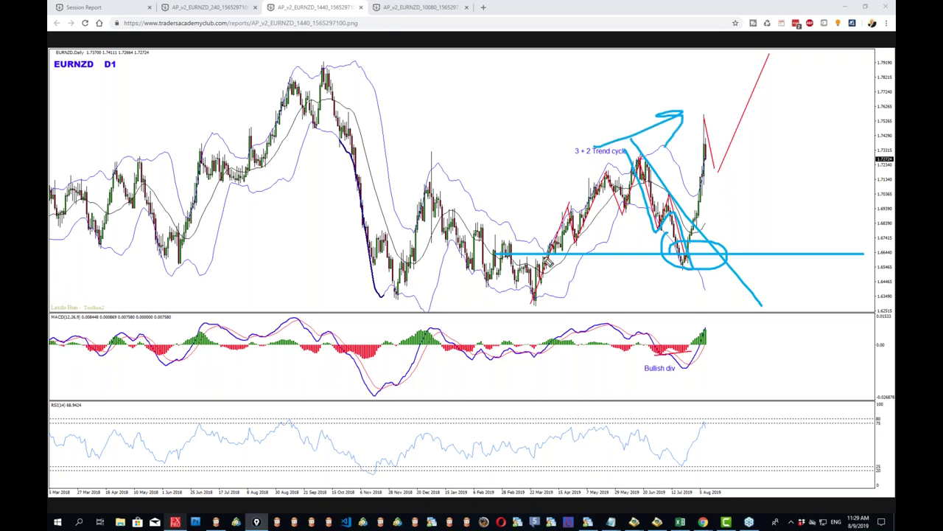
- Draw horizontal lines at the June high and March low on EURNZD D1, connect the rising lows, and clear the ink
left_click_drag(355, 158, 797, 158)
left_click_drag(295, 296, 820, 297)
mouse_move(507, 295)
left_mouse_down()
mouse_move(640, 186)
mouse_move(700, 267)
mouse_move(678, 262)
left_mouse_up()
key("ctrl+shift+7")
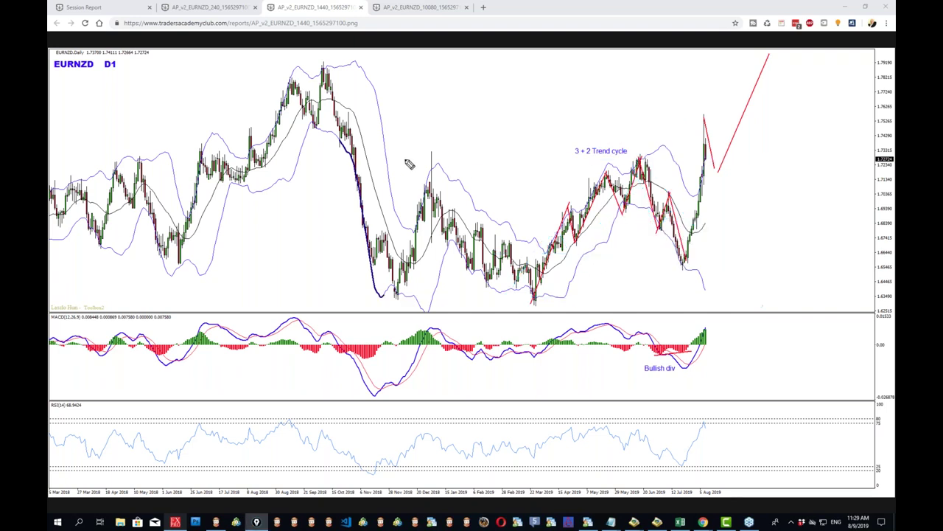
- Redraw the EURNZD D1 range lines at the June high and near 1.6349, add a rising MACD arrow, and clear the ink
left_click_drag(356, 155, 889, 156)
left_click_drag(280, 297, 835, 297)
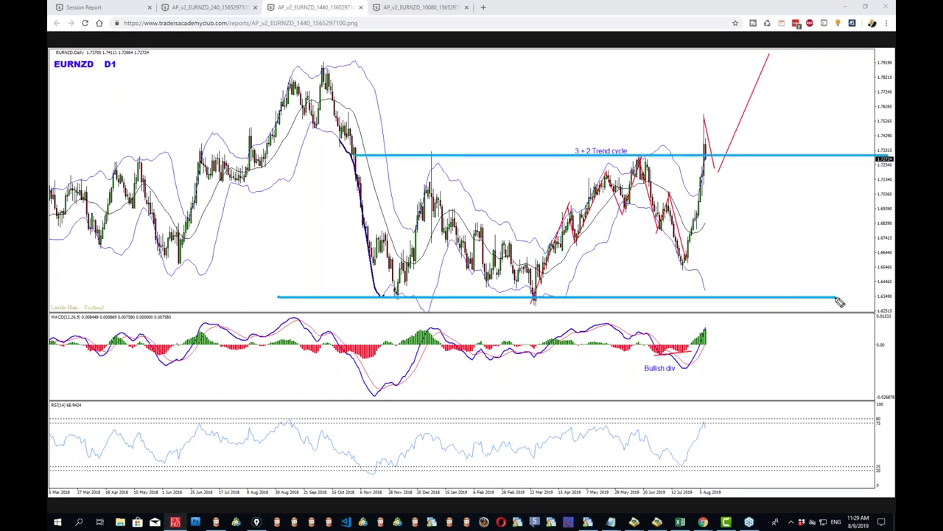
left_click_drag(636, 328, 694, 317)
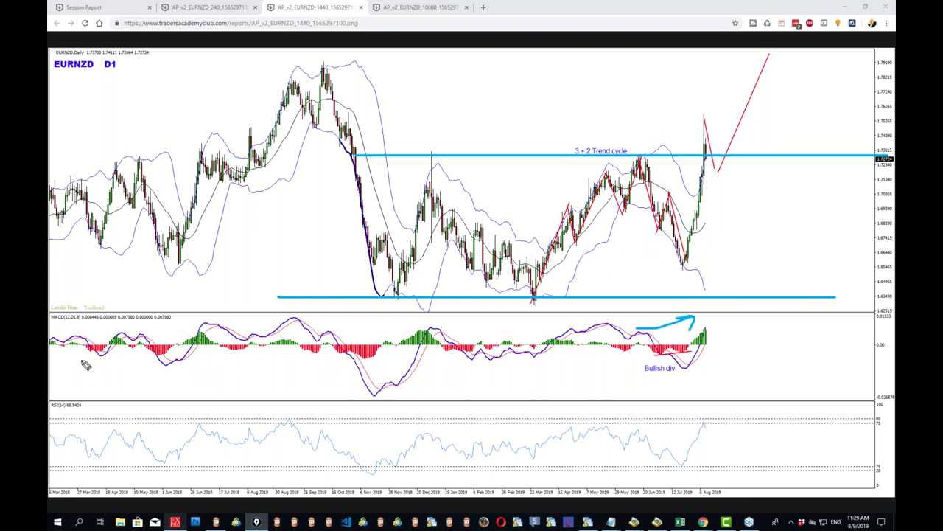
key("Escape")
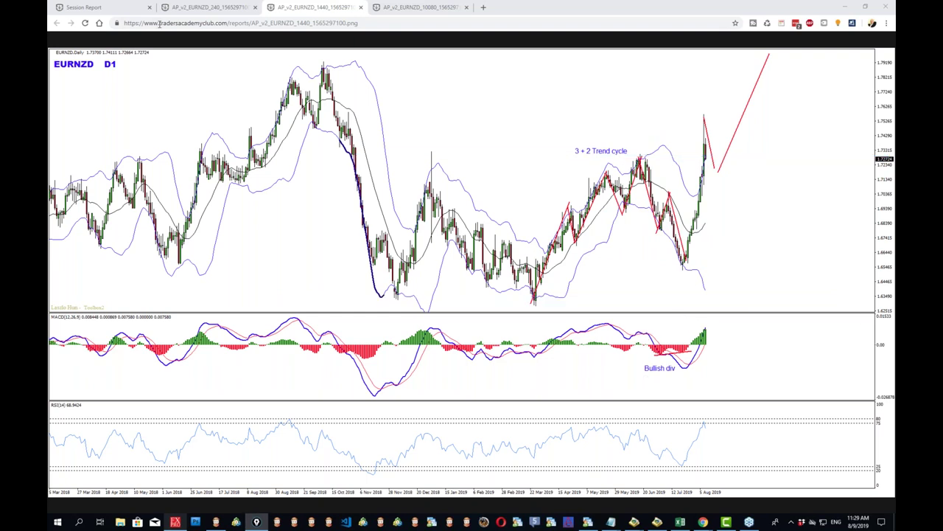
- On the EURNZD H4 report chart, pen a horizontal support zone, circle the correction with an upward arrow, and erase the marks
left_click(208, 9)
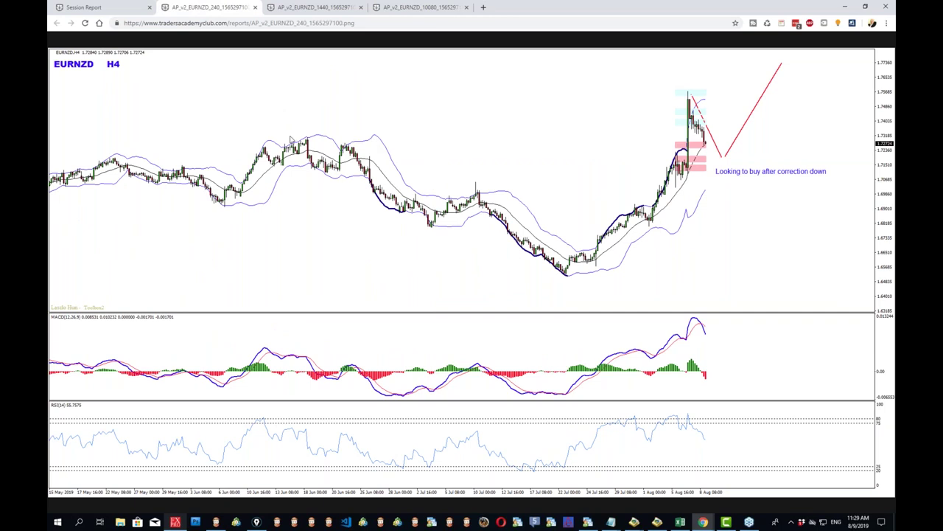
mouse_move(152, 145)
left_mouse_down()
mouse_move(859, 144)
mouse_move(874, 178)
mouse_move(77, 182)
mouse_move(157, 151)
mouse_move(217, 152)
left_mouse_up()
mouse_move(716, 157)
left_mouse_down()
mouse_move(746, 107)
mouse_move(763, 98)
mouse_move(681, 140)
mouse_move(696, 110)
left_mouse_up()
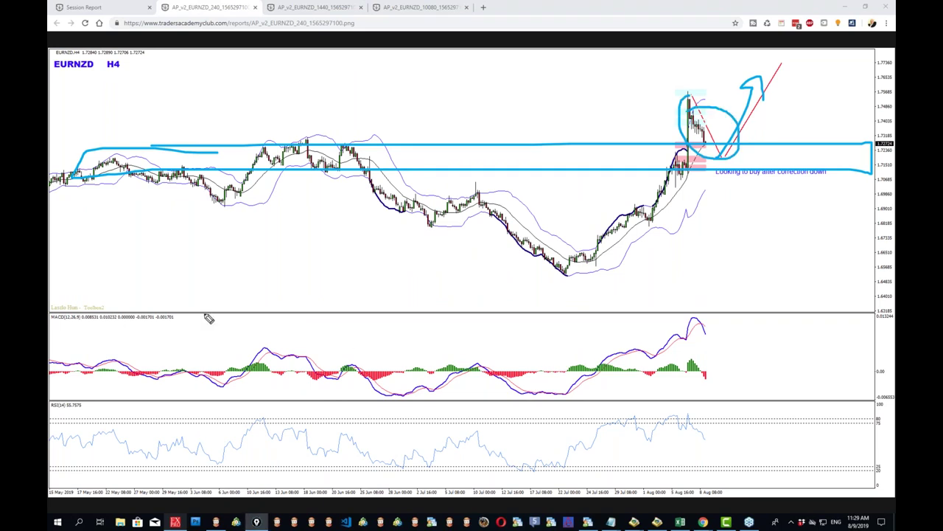
key("e")
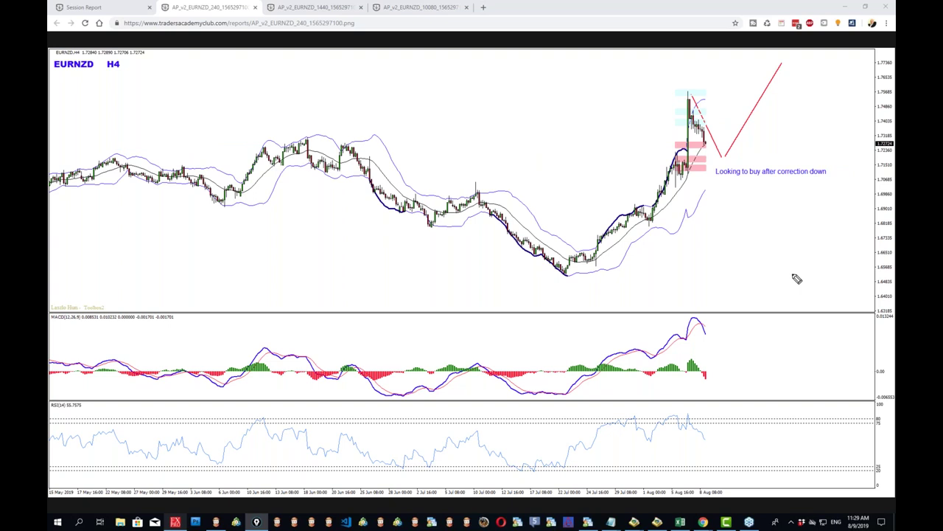
mouse_move(678, 93)
left_mouse_down()
mouse_move(727, 152)
mouse_move(776, 87)
left_mouse_up()
key("e")
- Switch to the FxPro MetaTrader terminal and add horizontal lines at about 1.731 and 1.713 on the EURNZD Daily chart
left_click(173, 525)
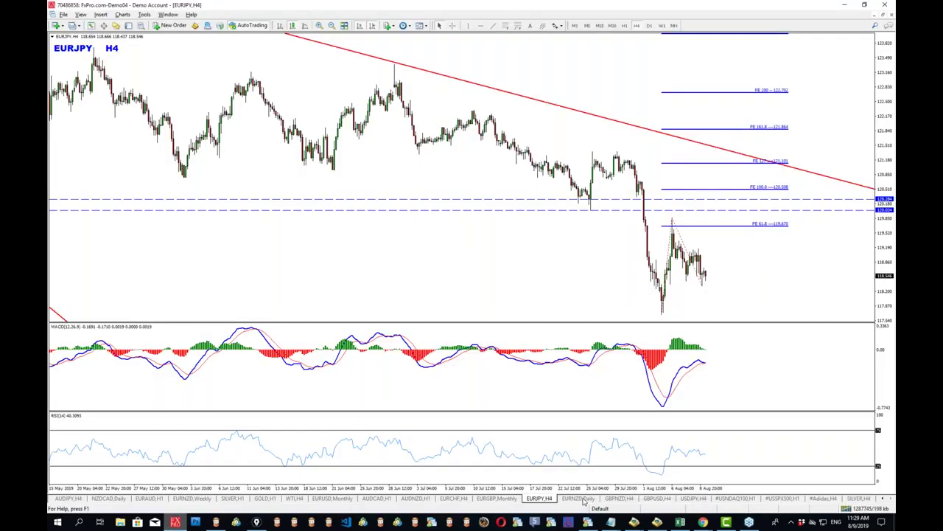
left_click(580, 499)
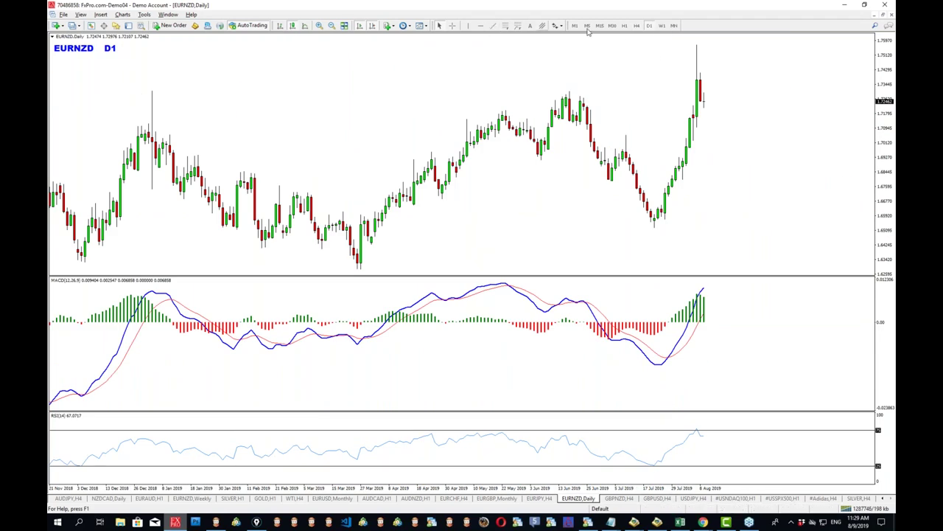
left_click(331, 25)
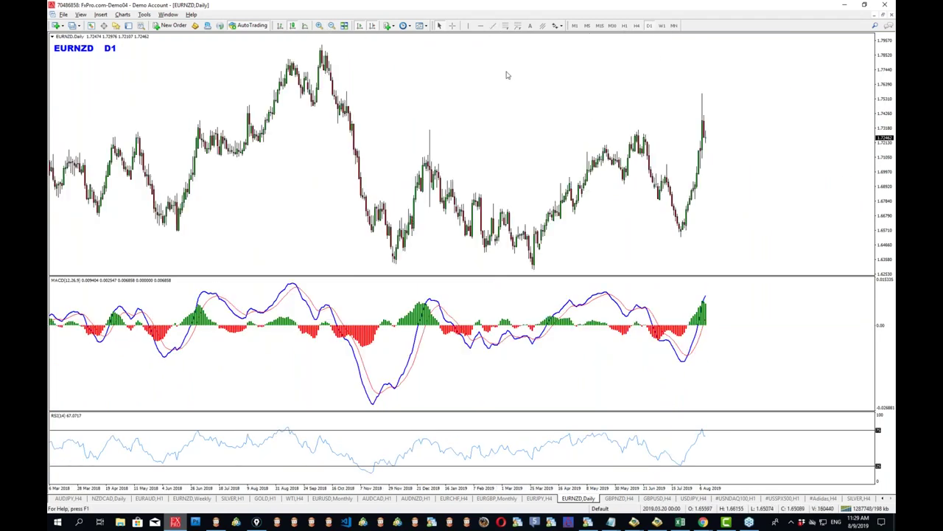
left_click(480, 25)
left_click(505, 130)
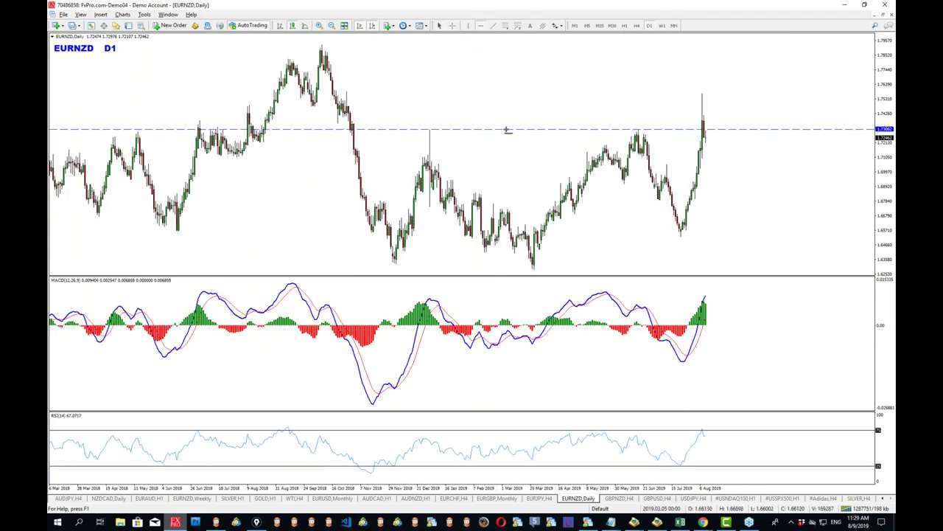
left_click_drag(507, 131, 489, 154)
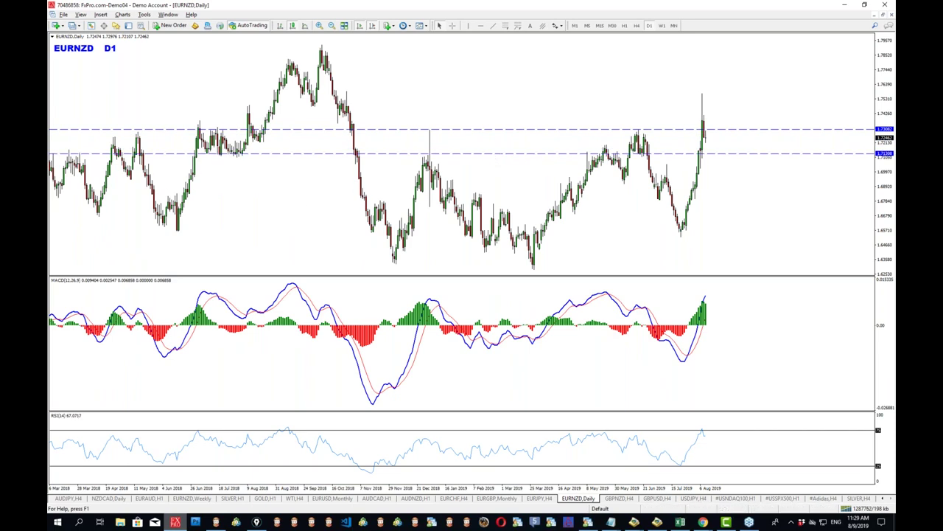
- Pen over the zone between the two horizontal lines with price swings and an upward projection, and clear the marks
left_click_drag(421, 134, 502, 134)
left_click_drag(401, 158, 696, 156)
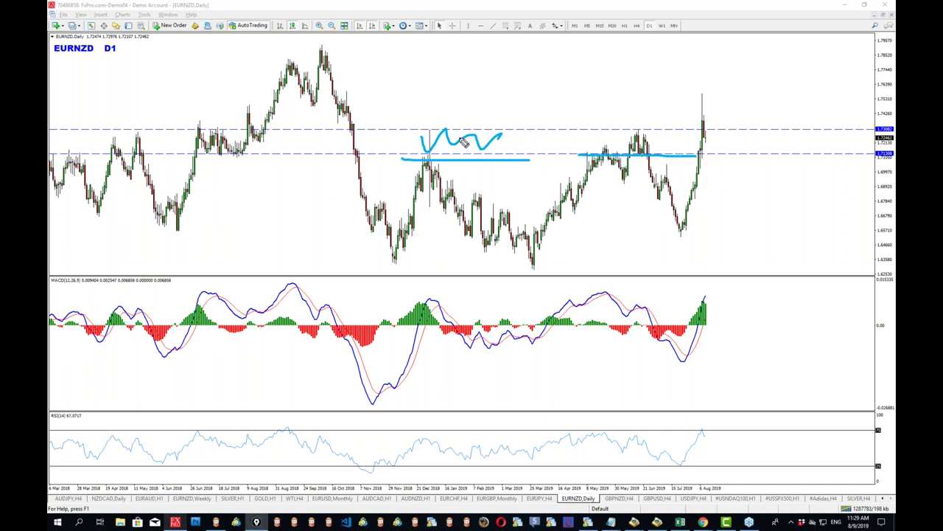
left_click_drag(457, 131, 680, 130)
left_click_drag(560, 133, 737, 140)
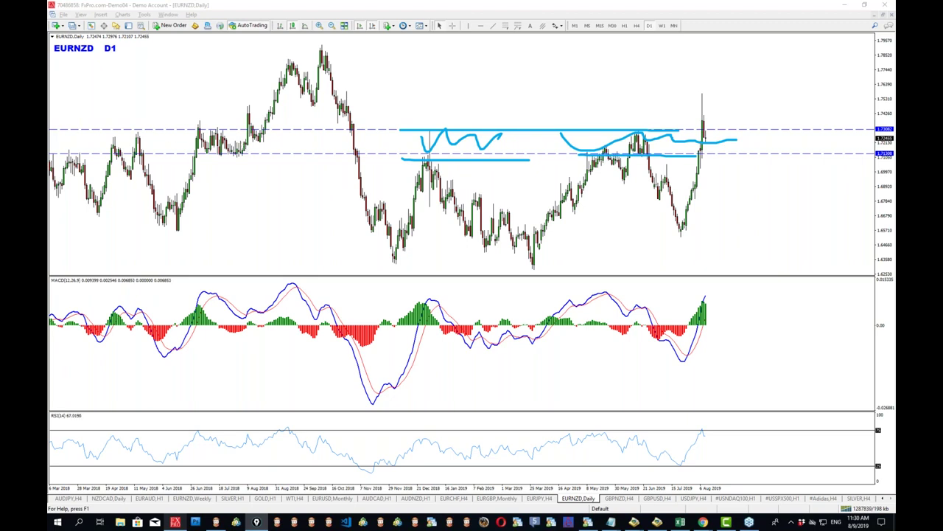
key("Escape")
middle_click(736, 131)
left_click_drag(711, 136, 764, 74)
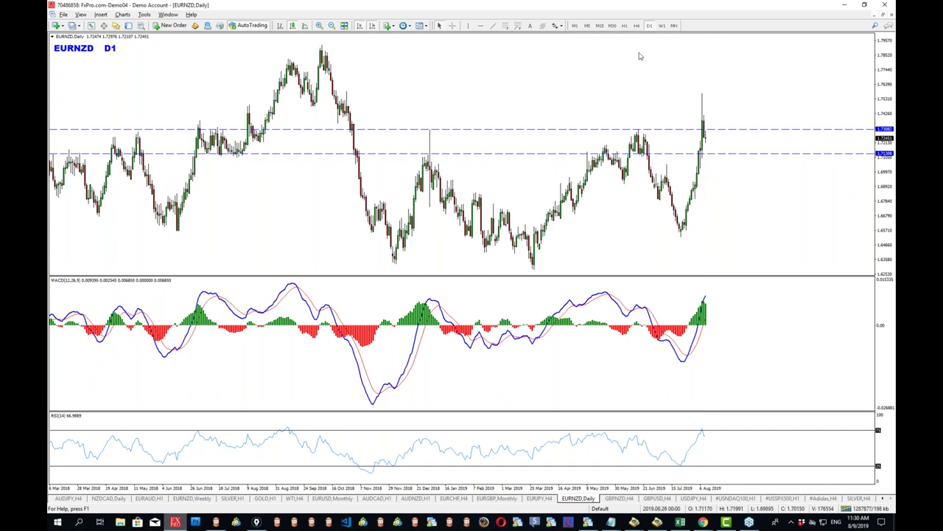
- Switch the EURNZD chart to H4, pen a rising curve from the July low and mark the recent pullback, and clear the drawing
left_click(637, 25)
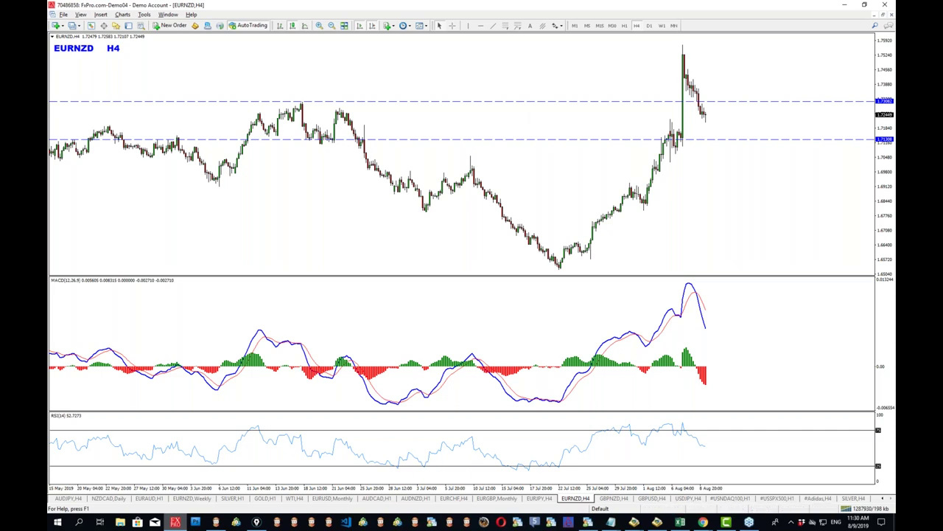
key("ctrl+shift+3")
left_click_drag(529, 253, 653, 1)
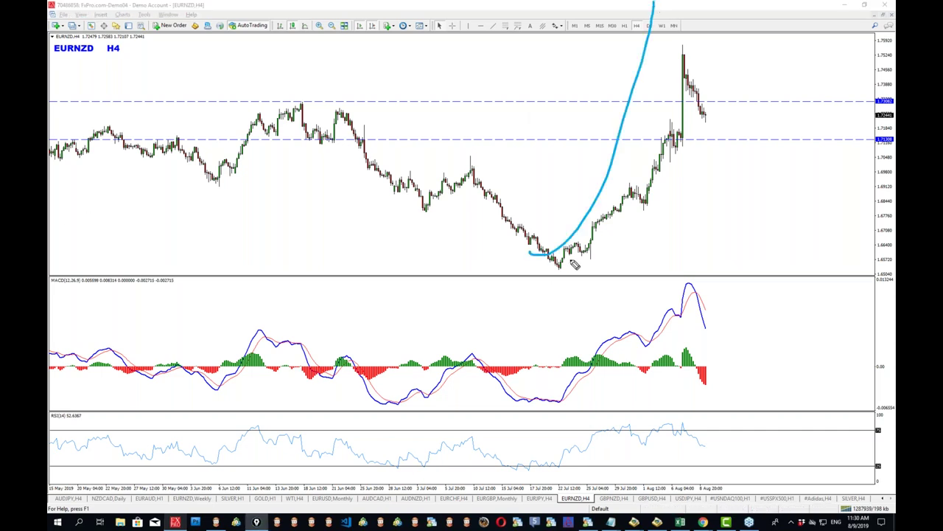
mouse_move(684, 31)
left_mouse_down()
mouse_move(746, 146)
mouse_move(795, 25)
mouse_move(798, 59)
left_mouse_up()
key("Escape")
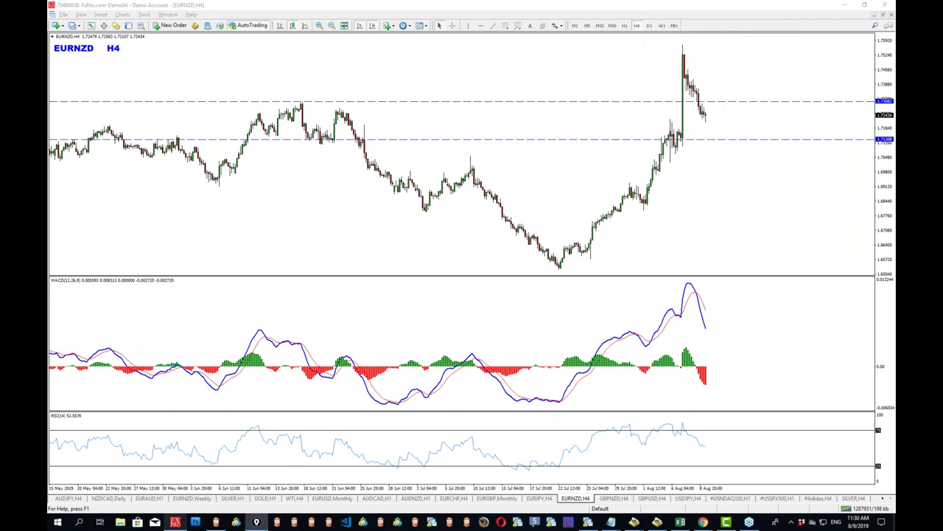
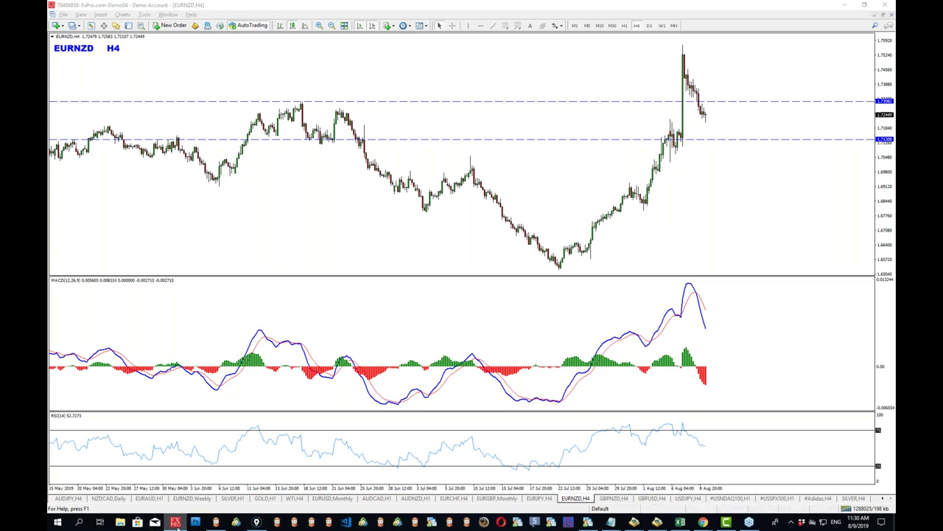
- Return to the browser, close the EURNZD report charts, and open the GBPNZD D1 and W1 charts in new tabs
left_click(176, 522)
left_click(255, 11)
left_click(255, 11)
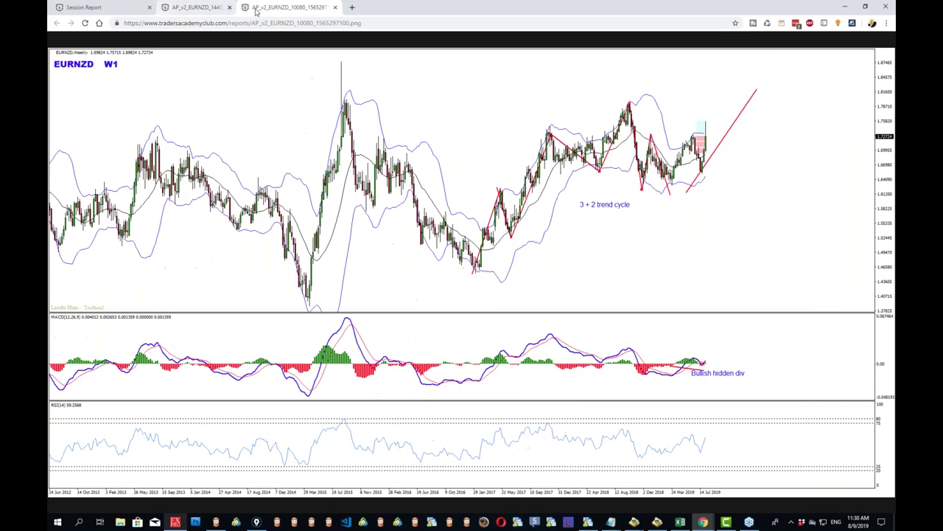
left_click(255, 10)
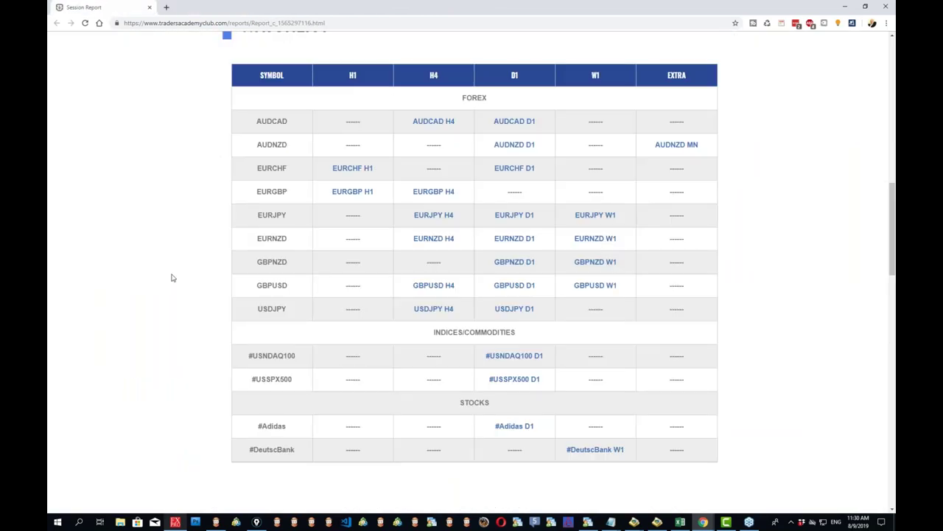
middle_click(514, 262)
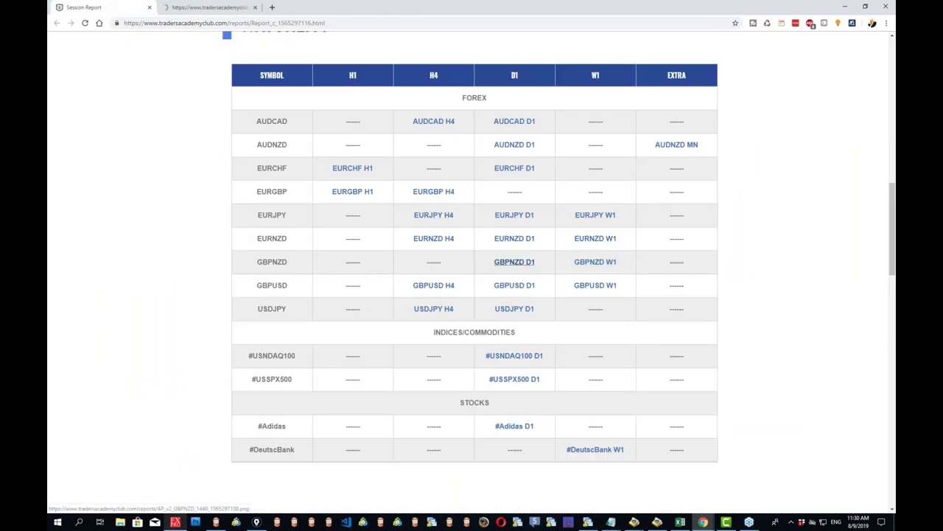
middle_click(595, 262)
- On the GBPNZD W1 chart, pen the rising trend, the correction and a projected upward arrow, and erase the marks
key("ctrl+shift+Tab")
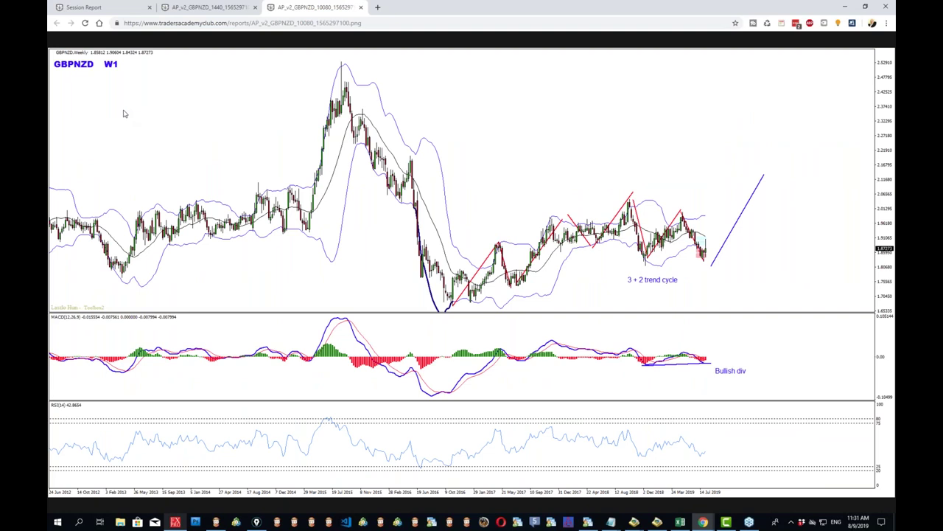
mouse_move(424, 311)
left_mouse_down()
mouse_move(571, 203)
mouse_move(647, 245)
mouse_move(721, 262)
mouse_move(750, 155)
left_mouse_up()
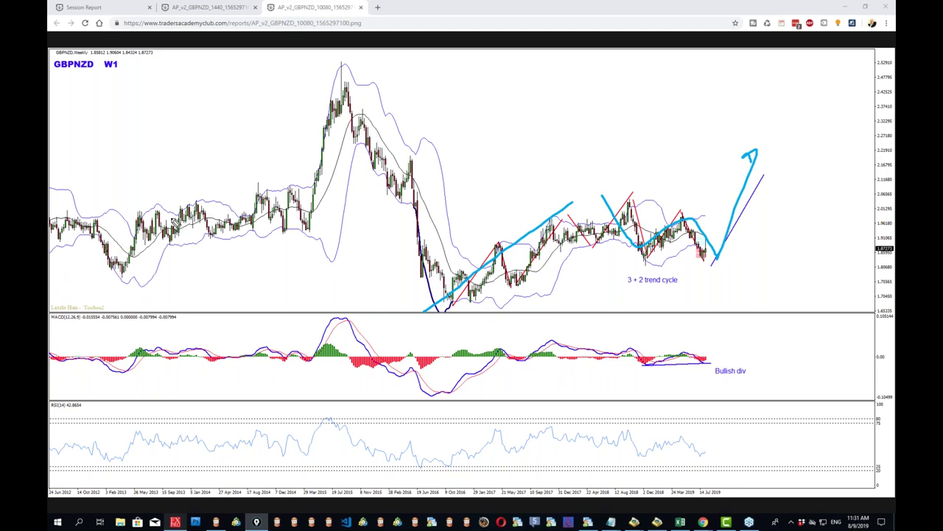
key("Escape")
- On the GBPNZD D1 chart, pen horizontal lines at the recent low and the prior swing high, and underline the MACD bullish divergence
left_click(206, 8)
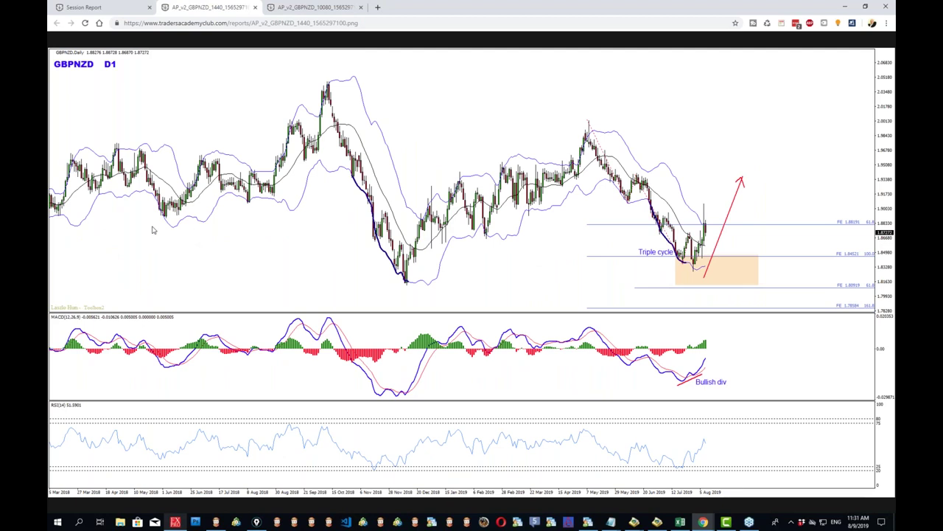
key("ctrl+alt+g")
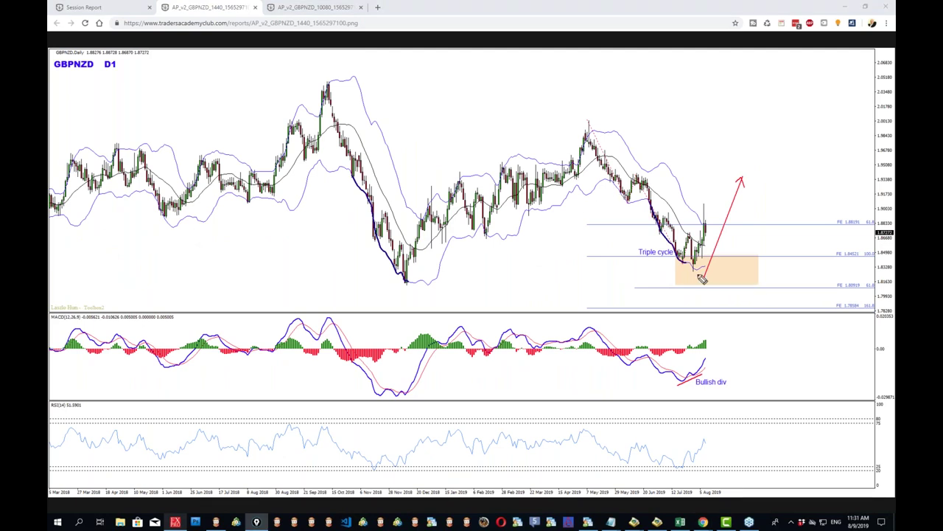
left_click_drag(667, 263, 723, 263)
left_click_drag(703, 378, 680, 389)
left_click_drag(662, 232, 759, 231)
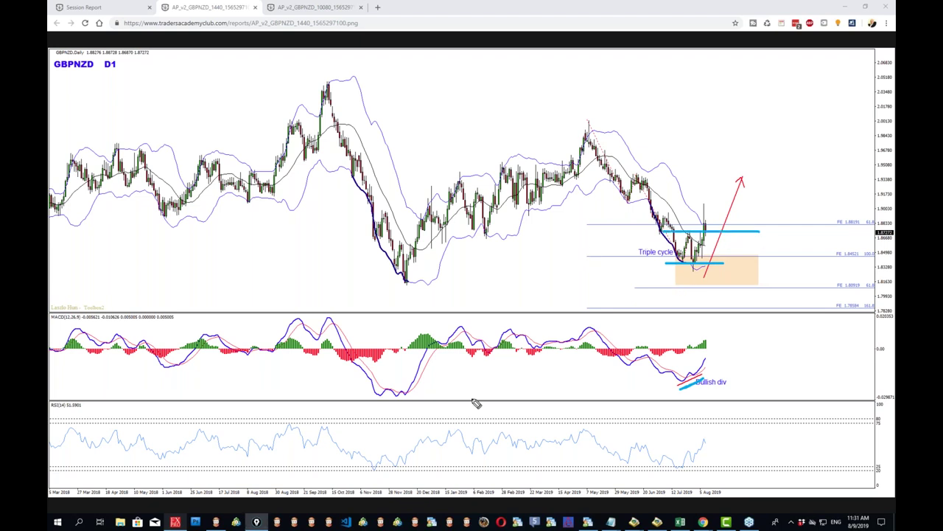
- Pen the successive falling waves of the triple cycle from the May high, undoing and redrawing the second wave
left_click_drag(574, 124, 579, 134)
left_click_drag(594, 193, 654, 294)
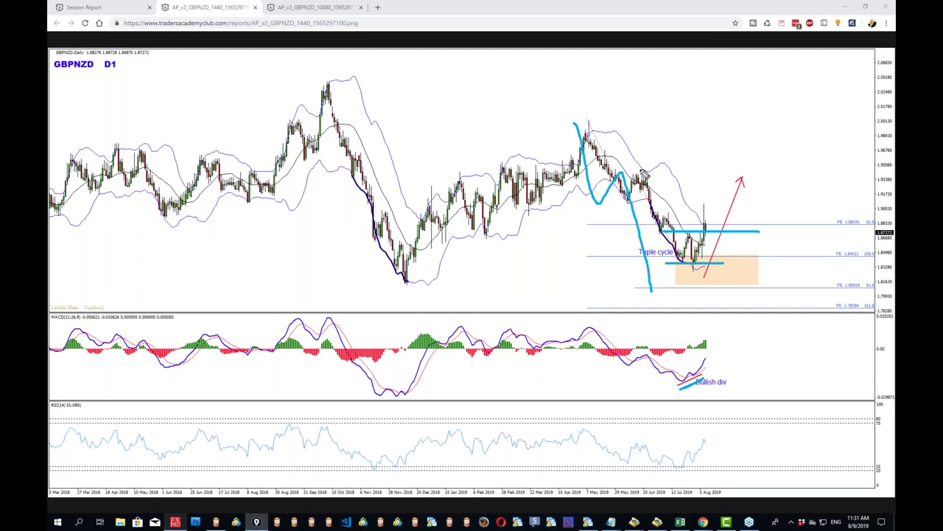
mouse_move(636, 167)
left_mouse_down()
mouse_move(662, 258)
mouse_move(701, 306)
left_mouse_up()
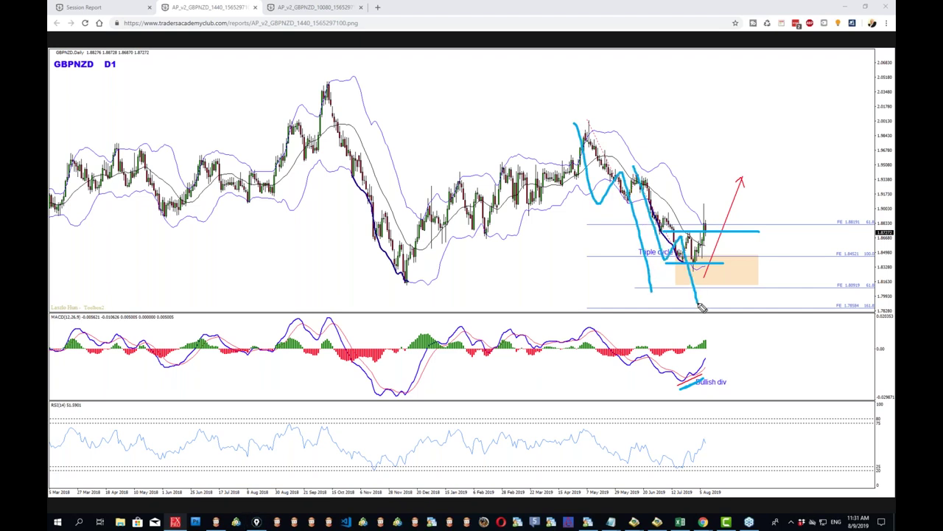
key("ctrl+z")
mouse_move(631, 175)
left_mouse_down()
mouse_move(672, 237)
mouse_move(687, 283)
left_mouse_up()
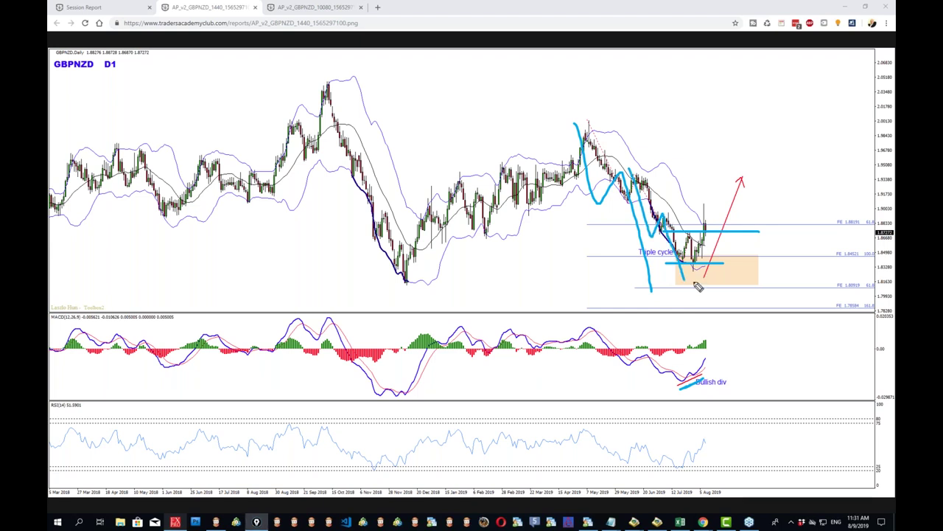
- Pen a line along the November 2018 low, circle its target inside the orange zone, underline the bullish divergence, and erase all marks
left_click_drag(352, 284, 808, 285)
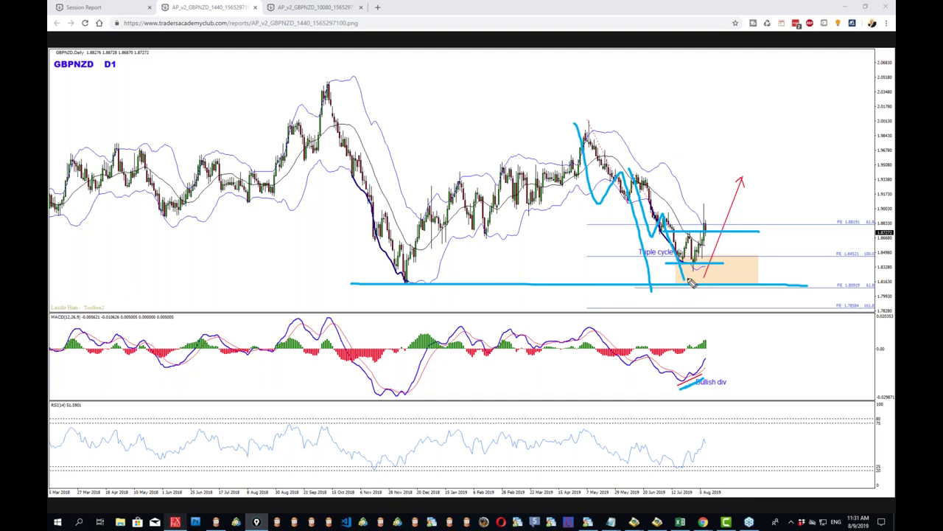
left_click_drag(678, 289, 687, 274)
left_click_drag(694, 400, 743, 378)
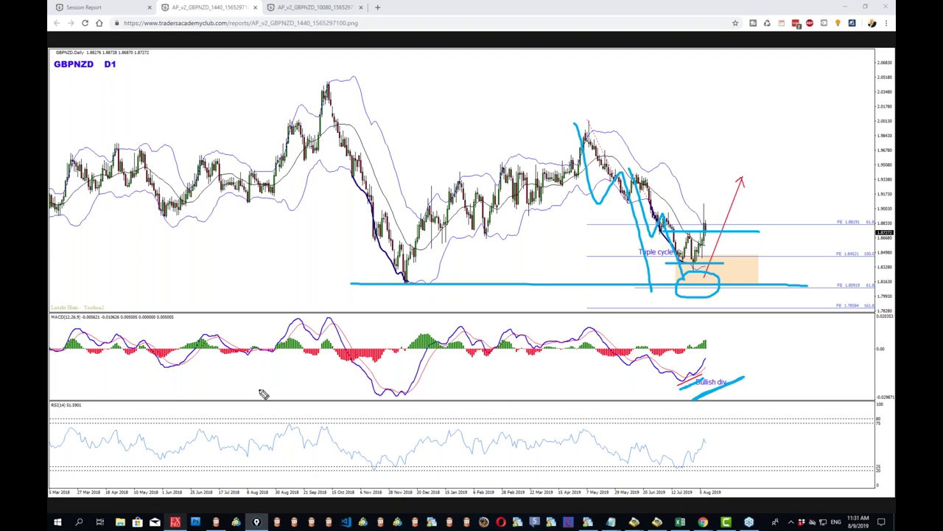
key("Escape")
left_click_drag(269, 193, 278, 255)
key("Escape")
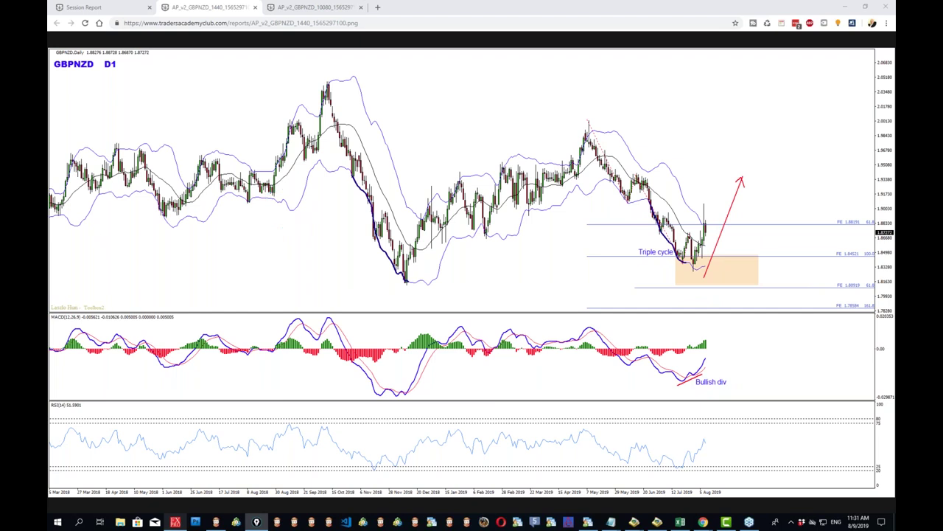
- Pen a vertical stroke below the 2018 peak, a drop to a circled target, and a horizontal line along the November 2018 low
left_click_drag(328, 175, 328, 277)
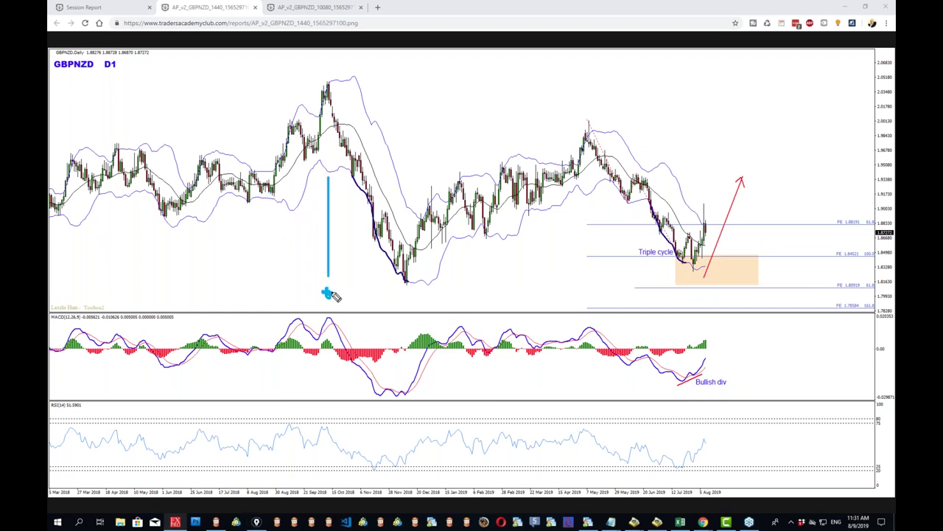
left_click_drag(705, 217, 745, 294)
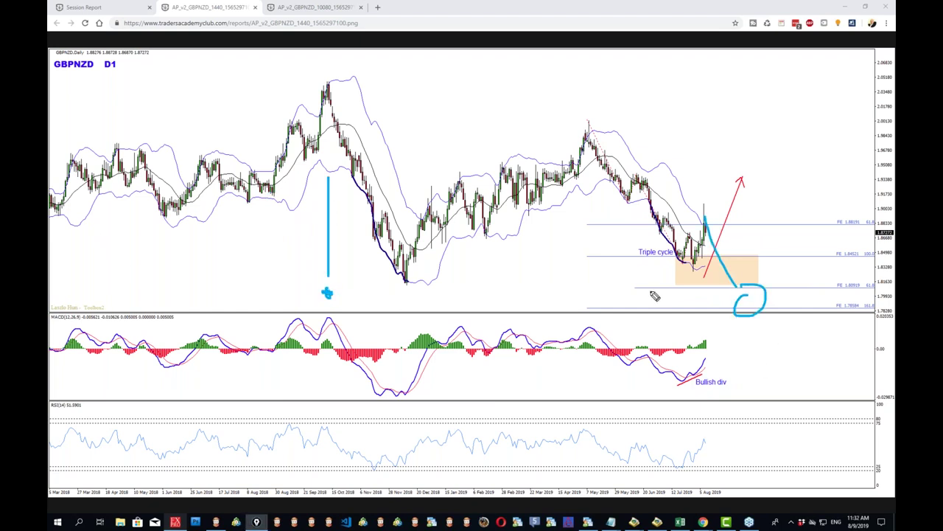
left_click_drag(366, 285, 858, 292)
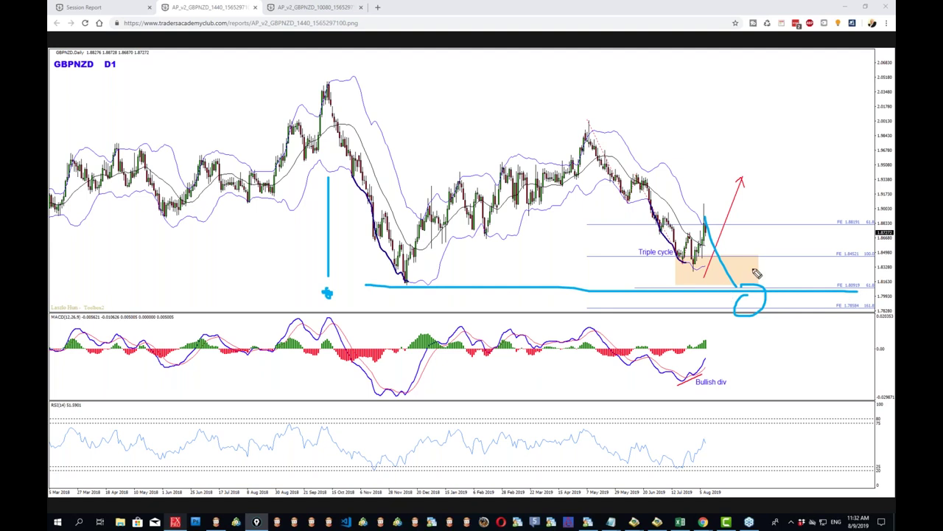
- Pen a short upward arrow, a line at the recent low and a rebound arrow from the circled target, and clear the drawing
left_click_drag(678, 236, 691, 209)
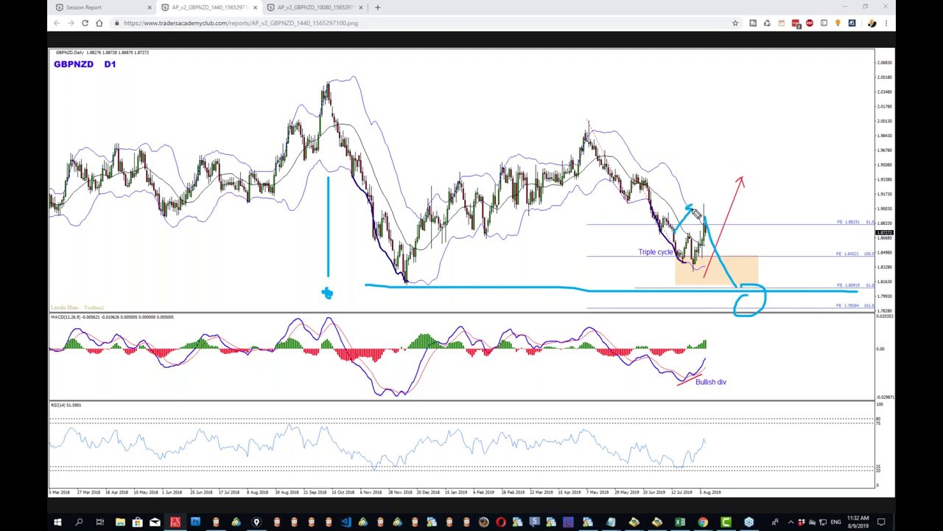
left_click_drag(677, 271, 762, 271)
left_click_drag(771, 203, 735, 290)
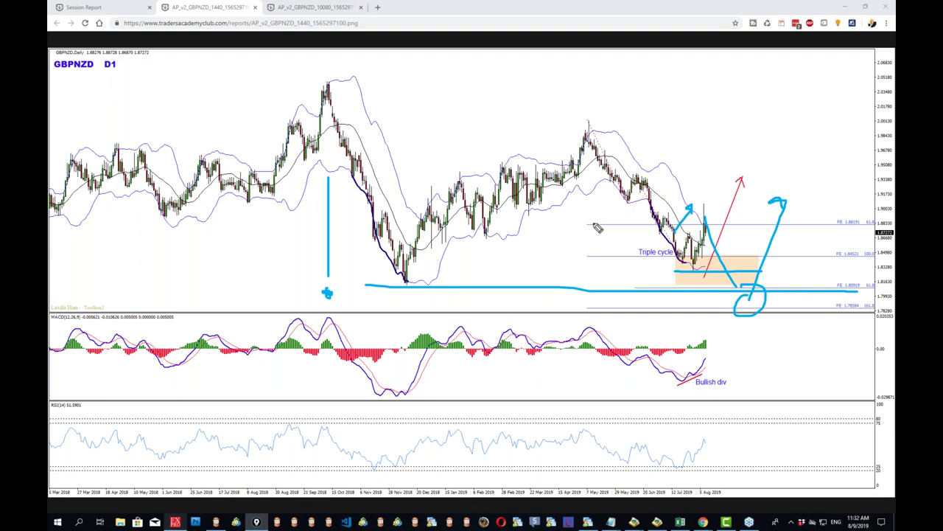
key("Escape")
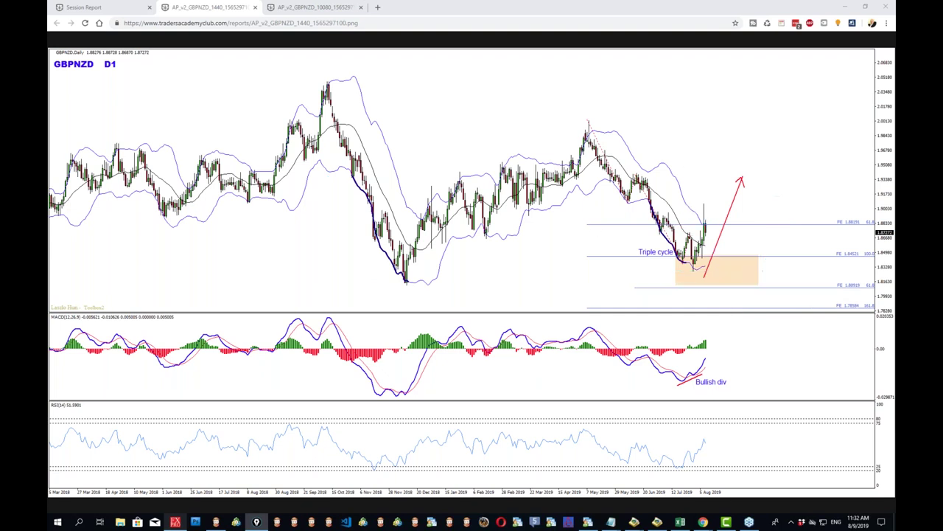
- Return to the session report and switch to the trading terminal's GBPNZD H4 chart
left_click(122, 11)
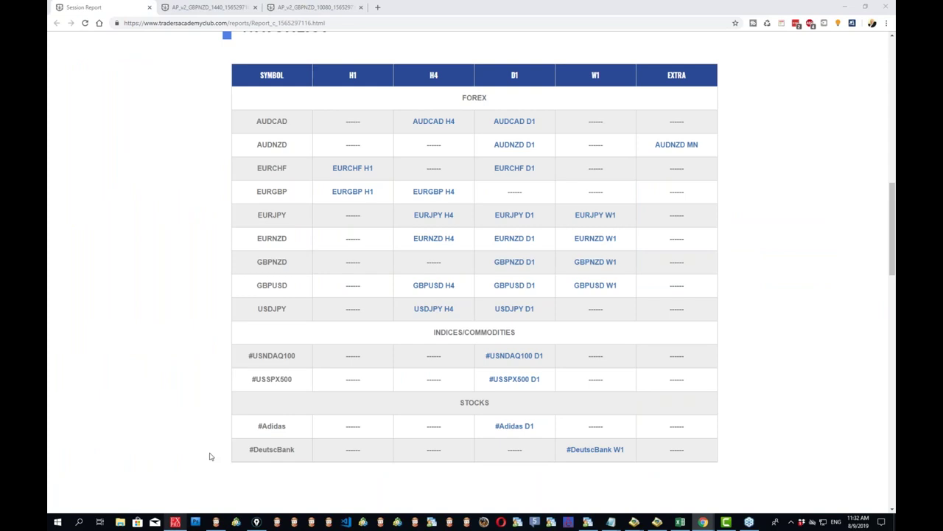
key("alt+Tab")
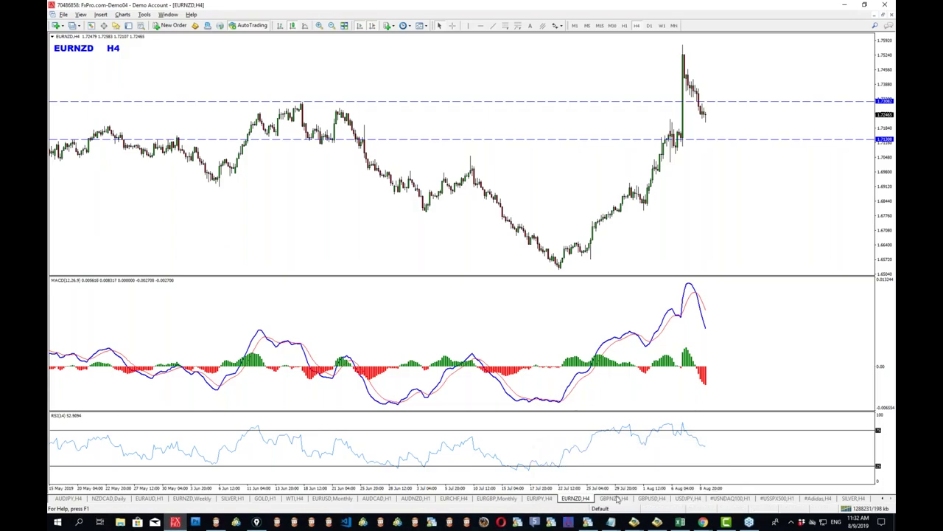
left_click(618, 499)
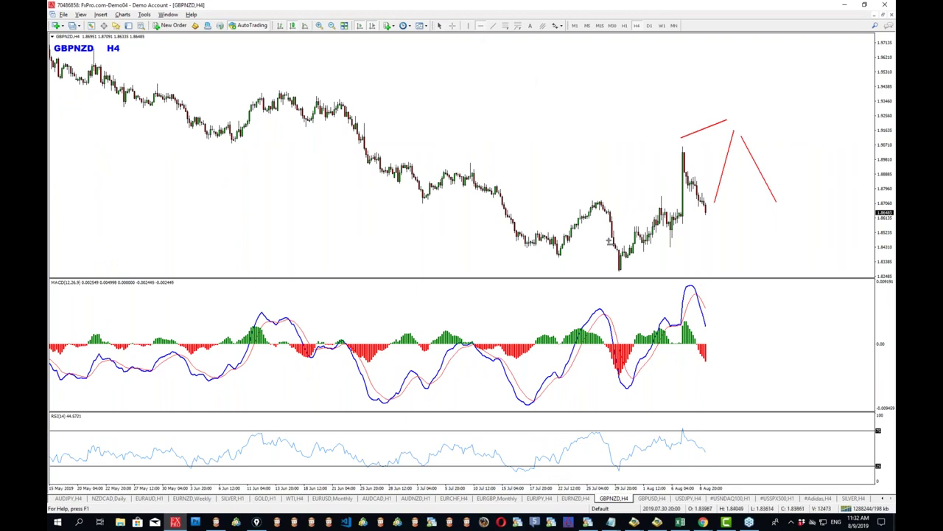
- Place a horizontal line at the late-July swing high, about 1.873, and measure across the two latest MACD lows with the crosshair
left_click(568, 257)
middle_click(545, 376)
left_click_drag(530, 409, 647, 391)
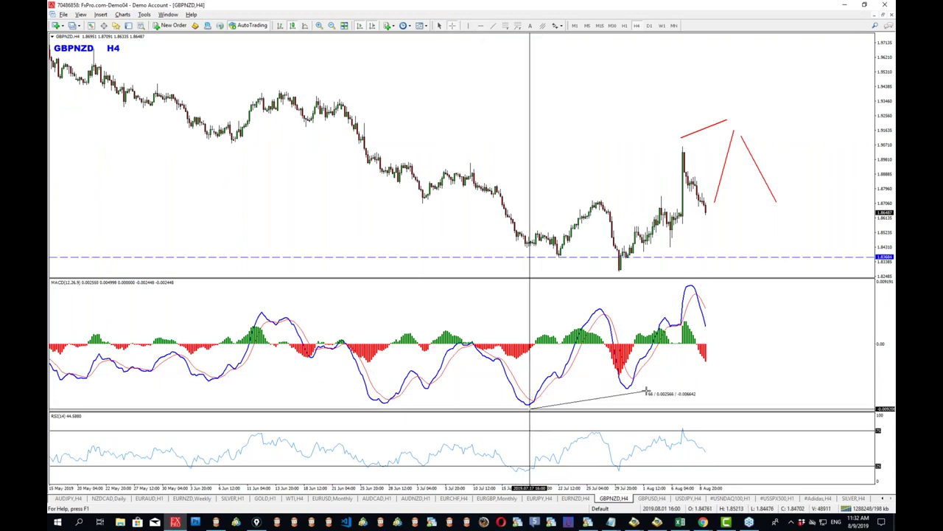
left_click_drag(567, 258, 619, 200)
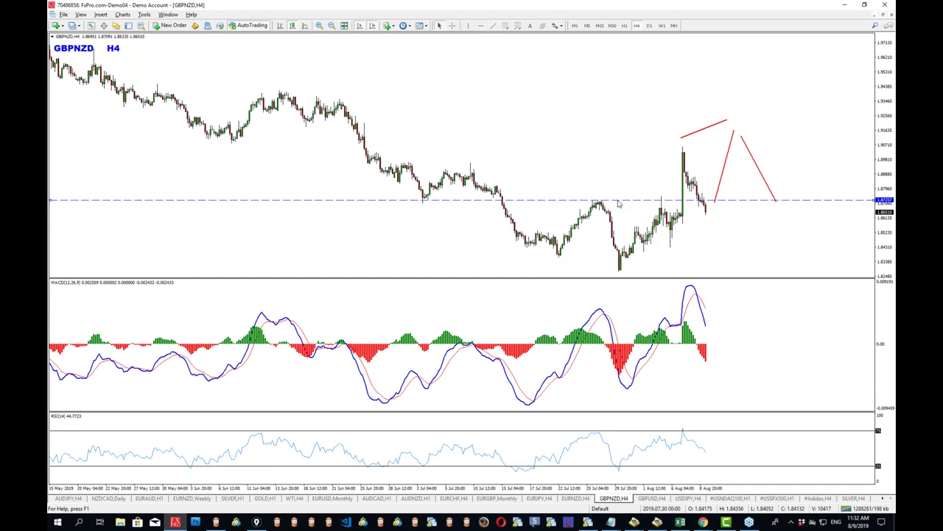
middle_click(681, 217)
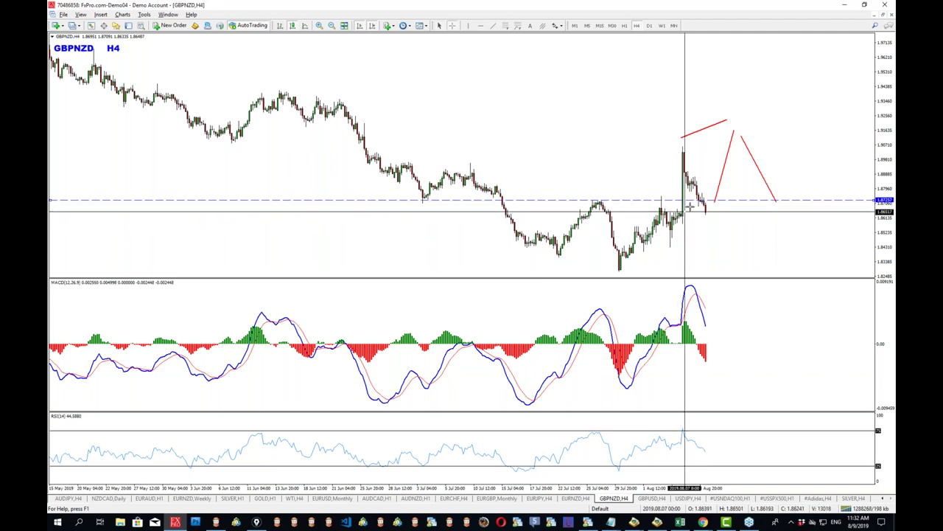
middle_click(705, 200)
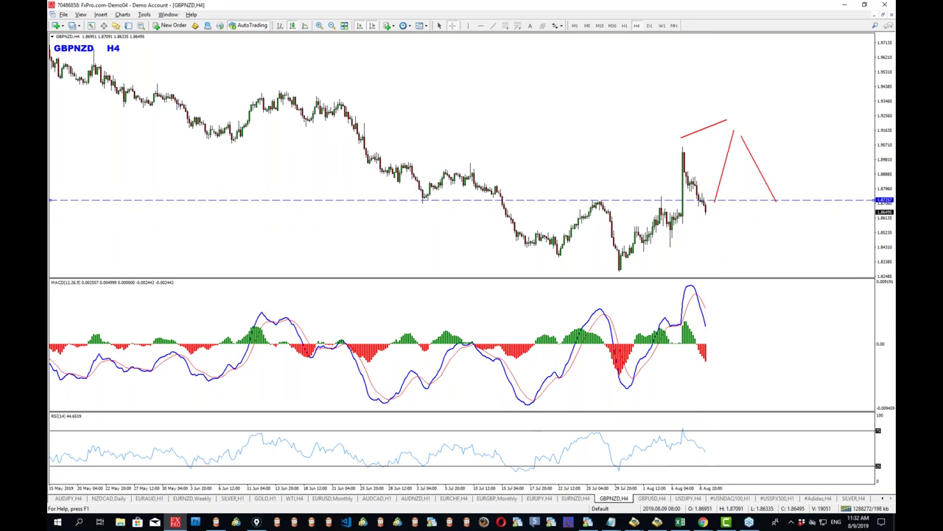
- Draw a rising trendline from the late-July low through the early-August low, and pen and erase a steep upward curve beside it
left_click(493, 27)
mouse_move(615, 272)
left_mouse_down()
mouse_move(806, 174)
mouse_move(820, 177)
left_mouse_up()
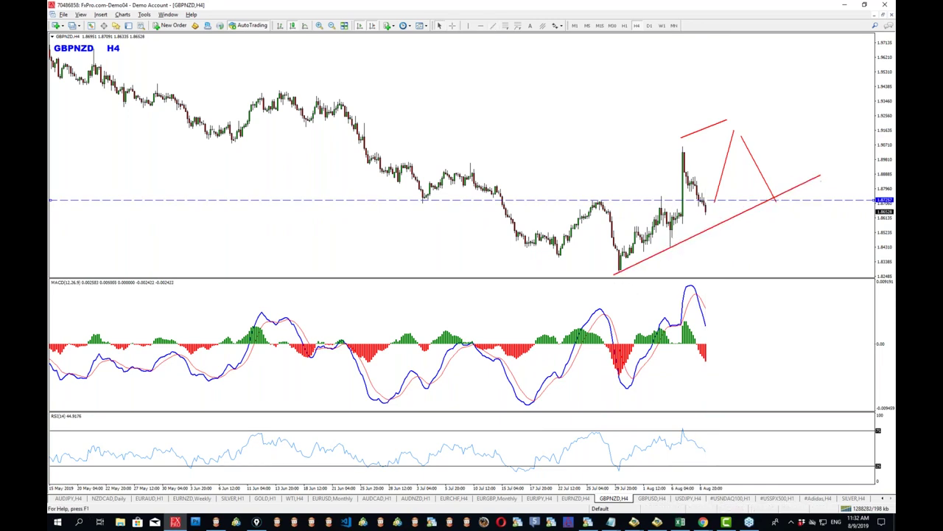
double_click(821, 177)
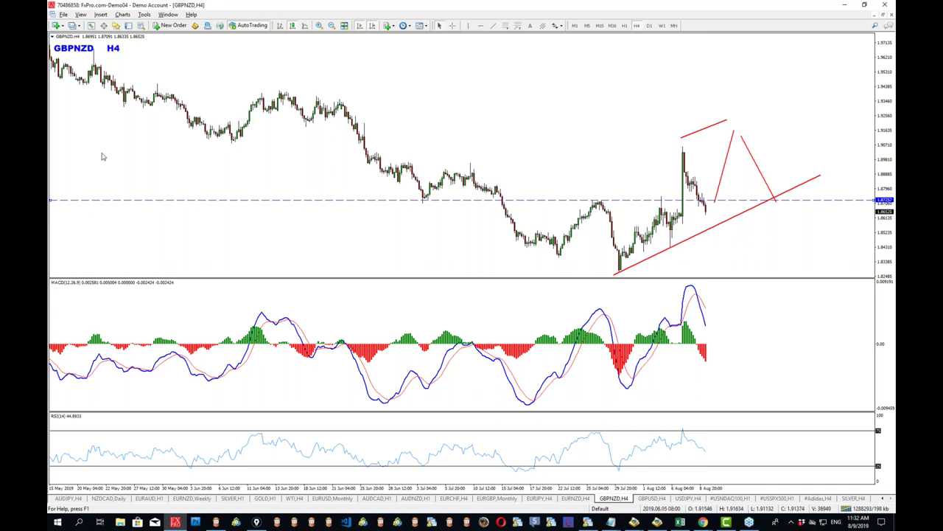
left_click_drag(593, 269, 656, 134)
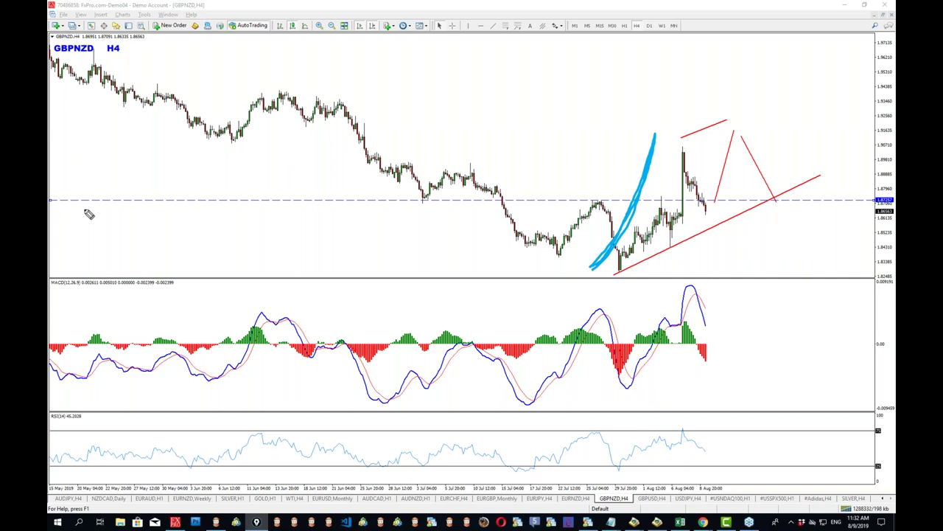
key("Escape")
- Try a Fibonacci expansion on the first upswing from the late-July low, and delete it
left_click(518, 26)
mouse_move(620, 271)
left_mouse_down()
mouse_move(636, 226)
mouse_move(649, 254)
left_mouse_up()
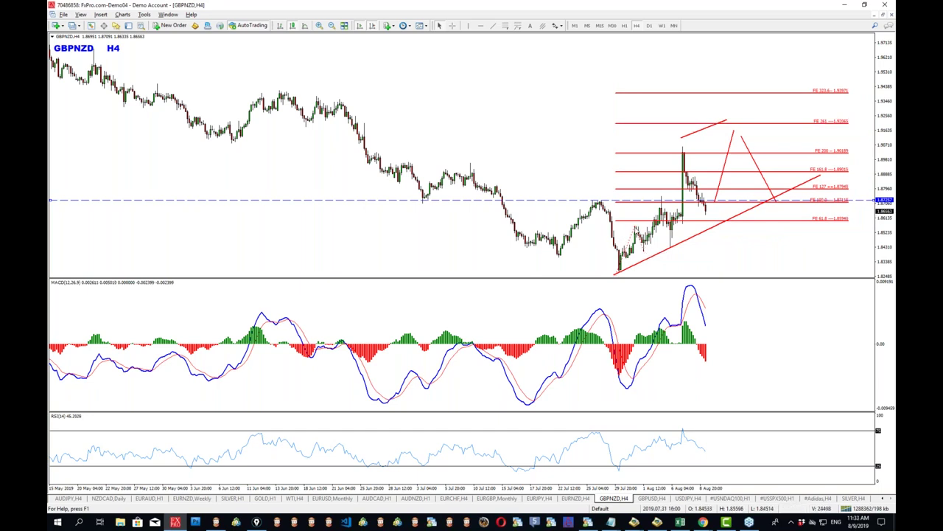
right_click(635, 230)
left_click(670, 257)
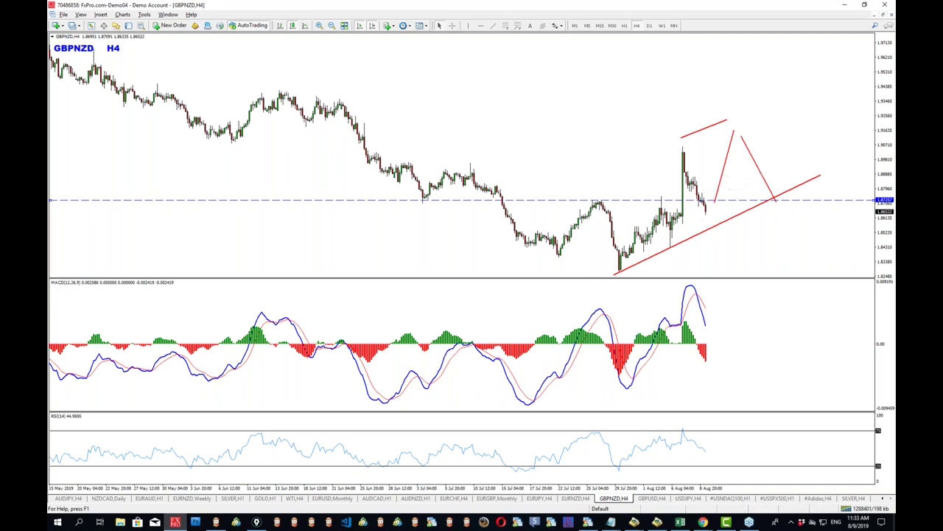
- Pen the rise from the late-July low, its successive higher swings and a horizontal line above that low, and clear the drawing
key("ctrl+shift+3")
left_click_drag(618, 267, 664, 133)
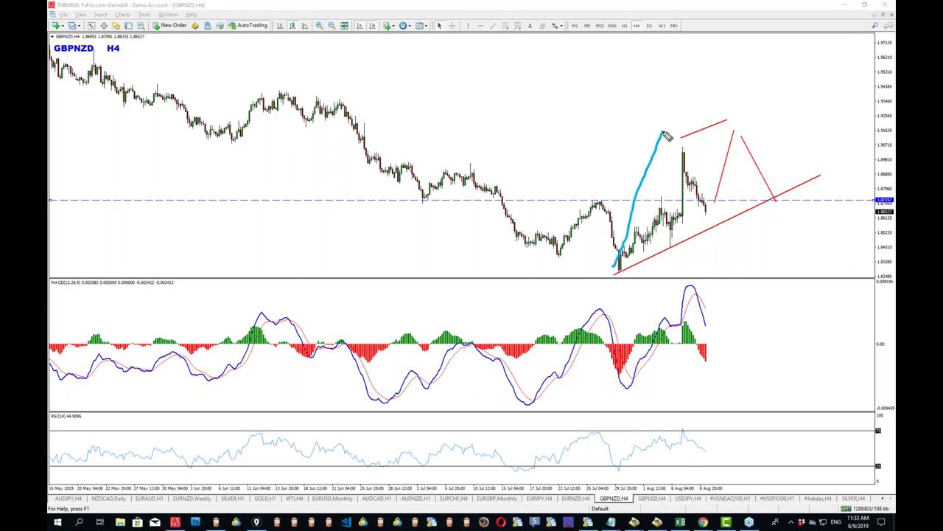
mouse_move(616, 284)
left_mouse_down()
mouse_move(635, 239)
mouse_move(672, 246)
mouse_move(672, 254)
left_mouse_up()
left_click_drag(612, 251, 711, 252)
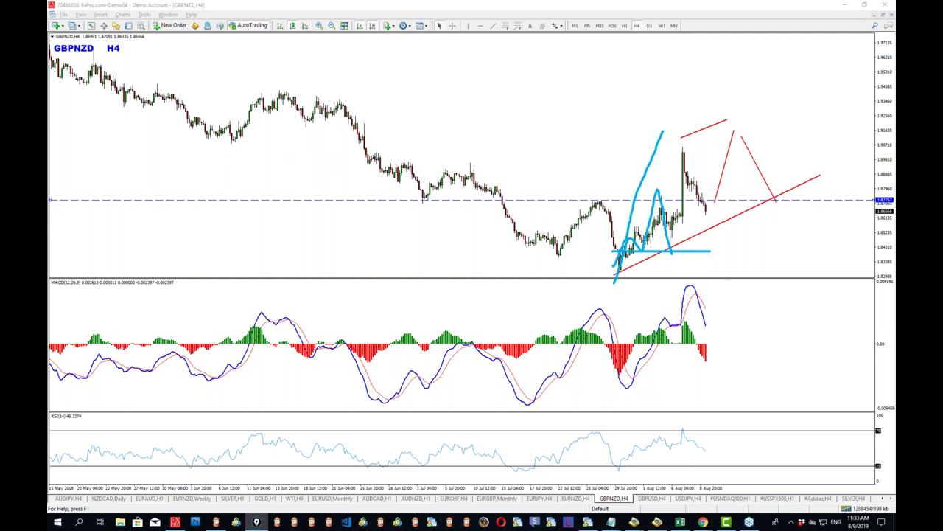
key("ctrl+shift+6")
- Pen over the dashed level, add a rising arrow above the MACD highs, circle the area beside the current price, and clear the marks
left_click_drag(520, 201, 820, 202)
left_click_drag(586, 302, 679, 292)
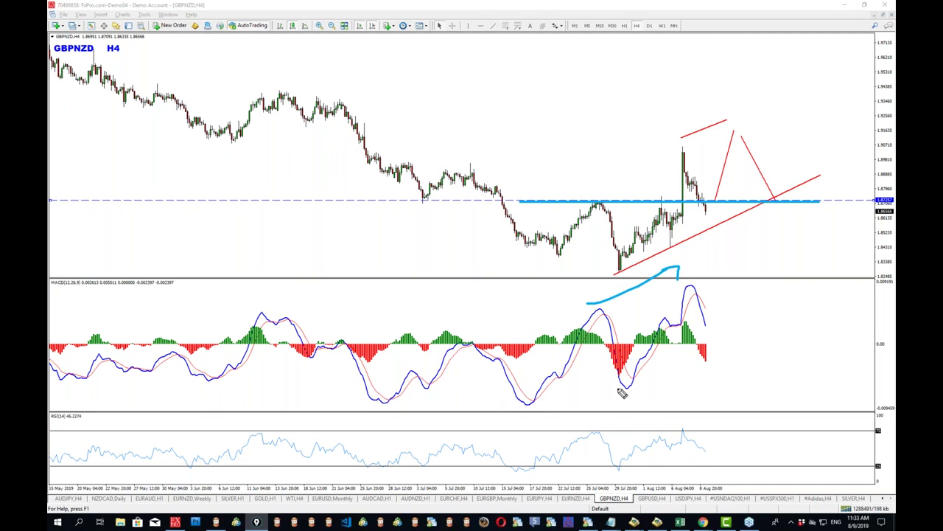
mouse_move(727, 209)
left_mouse_down()
mouse_move(720, 229)
mouse_move(728, 208)
left_mouse_up()
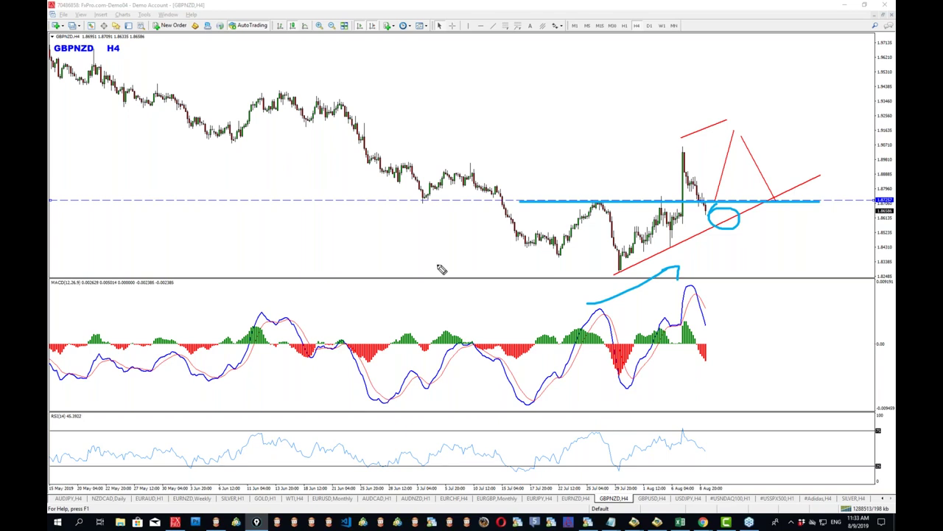
key("ctrl+shift+7")
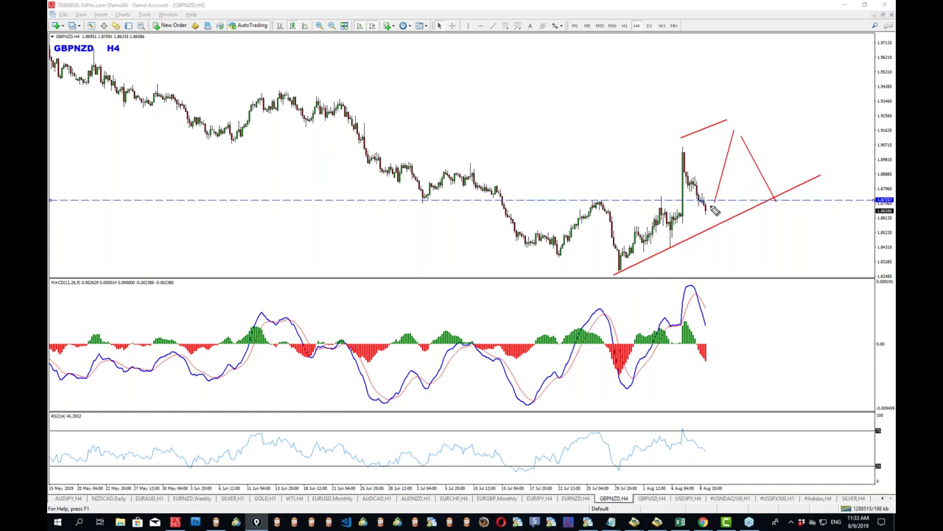
- Pen the projected rise to a higher high, the pullback to the circled trendline area and an upward arrow, and clear the drawing
mouse_move(715, 200)
left_mouse_down()
mouse_move(733, 124)
mouse_move(776, 197)
left_mouse_up()
left_click_drag(672, 146, 730, 118)
mouse_move(774, 186)
left_mouse_down()
mouse_move(770, 202)
mouse_move(792, 207)
mouse_move(775, 187)
mouse_move(801, 87)
left_mouse_up()
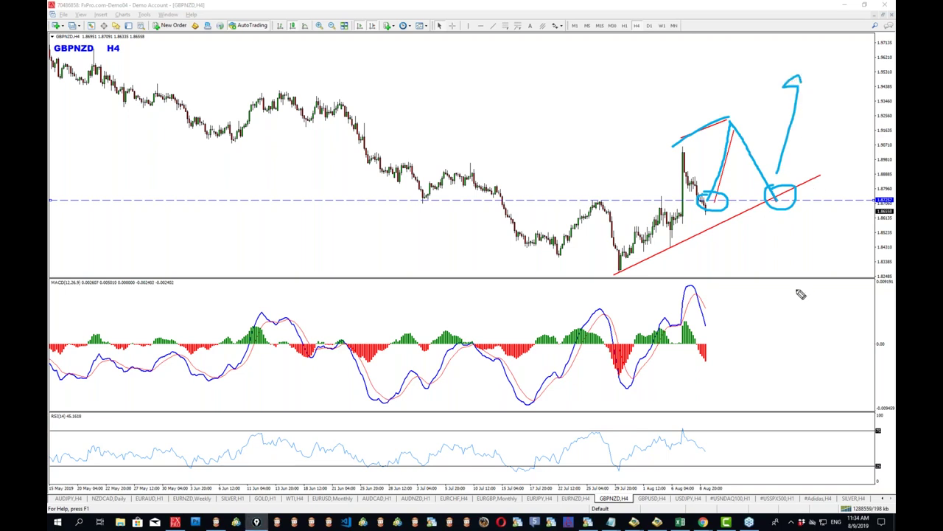
key("Escape")
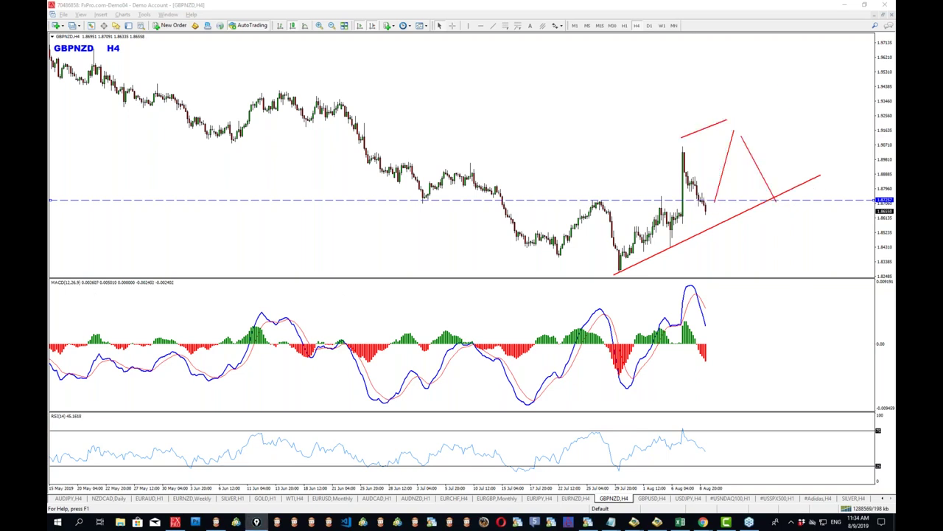
- Lower the rising projection line to just below the current price, and delete the short upper trendline, falling projection line and horizontal level
middle_click(720, 217)
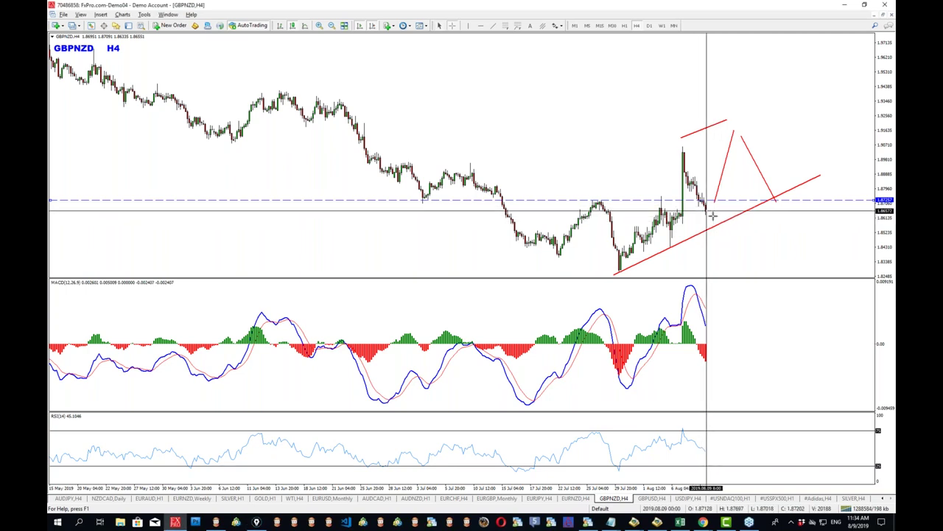
left_click_drag(722, 219, 747, 128)
double_click(724, 168)
left_click_drag(725, 168, 733, 189)
right_click(704, 128)
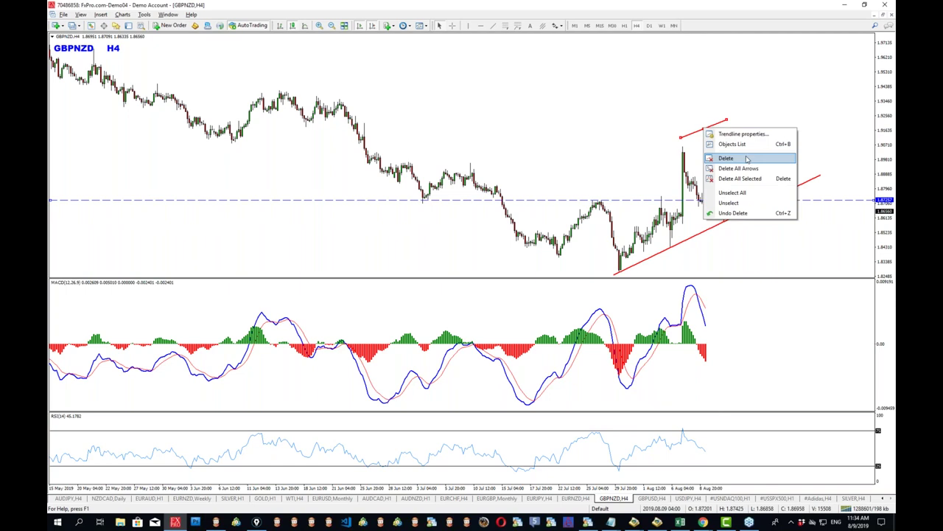
left_click(744, 169)
double_click(732, 190)
left_click_drag(732, 190, 729, 188)
double_click(729, 187)
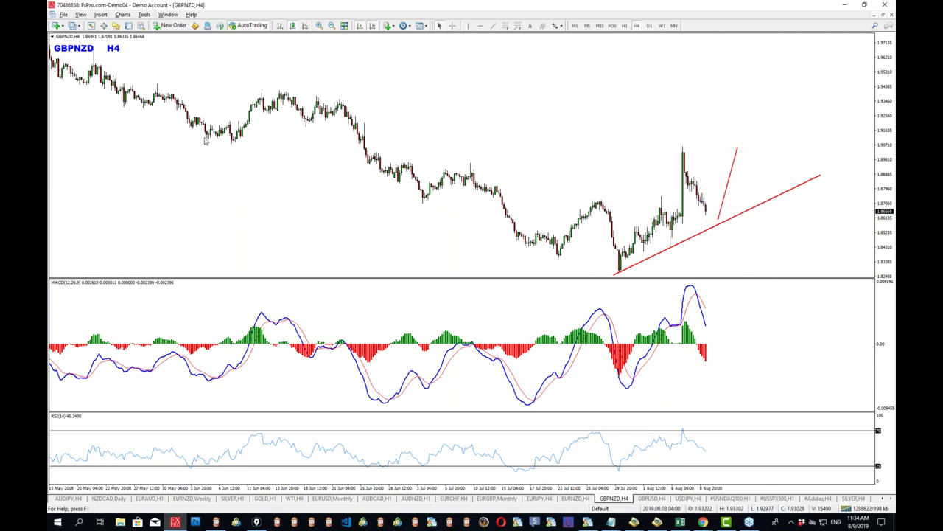
- Switch to the session report in the browser and open the GBPUSD H4, D1 and W1 charts in new tabs
mouse_move(177, 521)
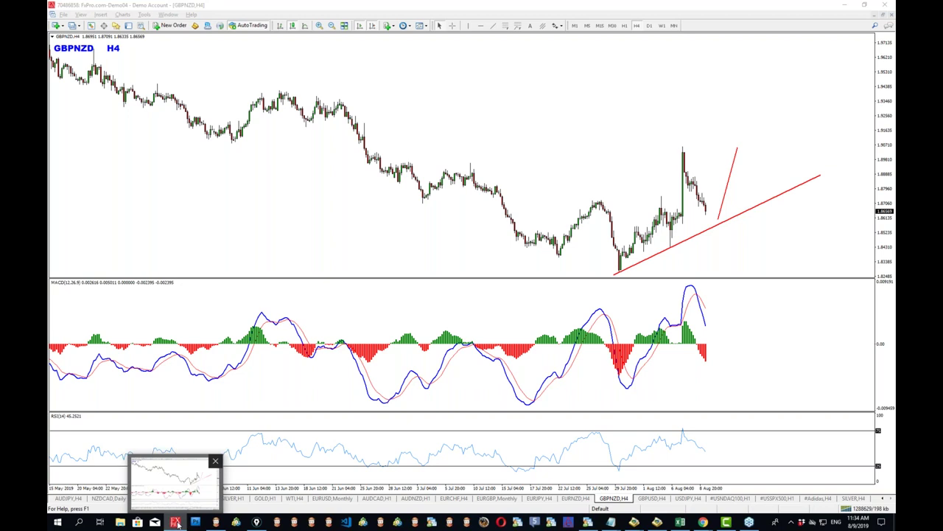
left_click(189, 490)
scroll(188, 215, "down", 2)
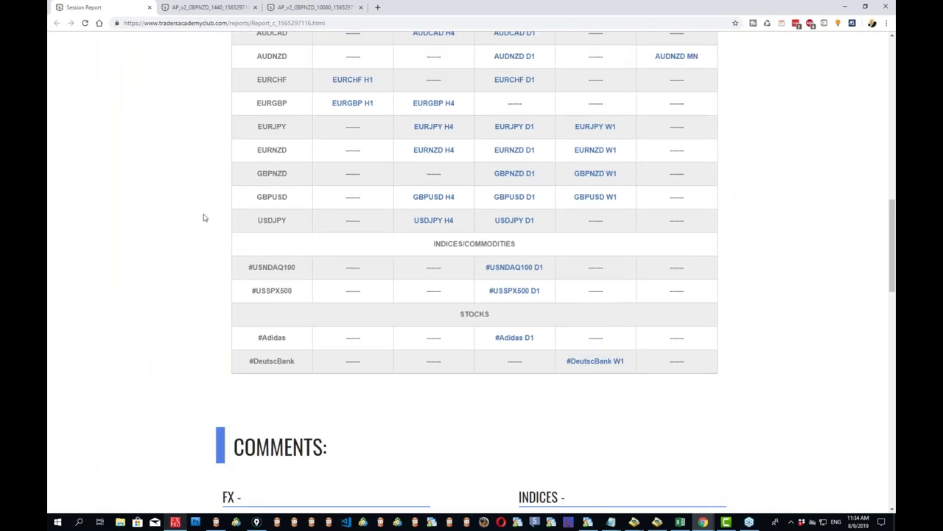
left_click(433, 197, "ctrl")
left_click(514, 197, "ctrl")
left_click(595, 197, "ctrl")
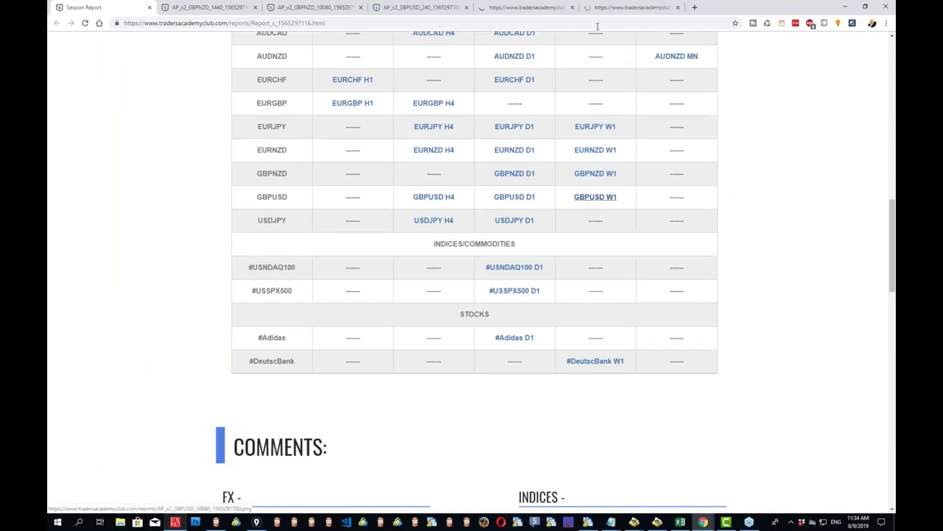
- Close both GBPNZD report charts and show the GBPUSD W1 chart
left_click(360, 7)
left_click(255, 8)
left_click(444, 6)
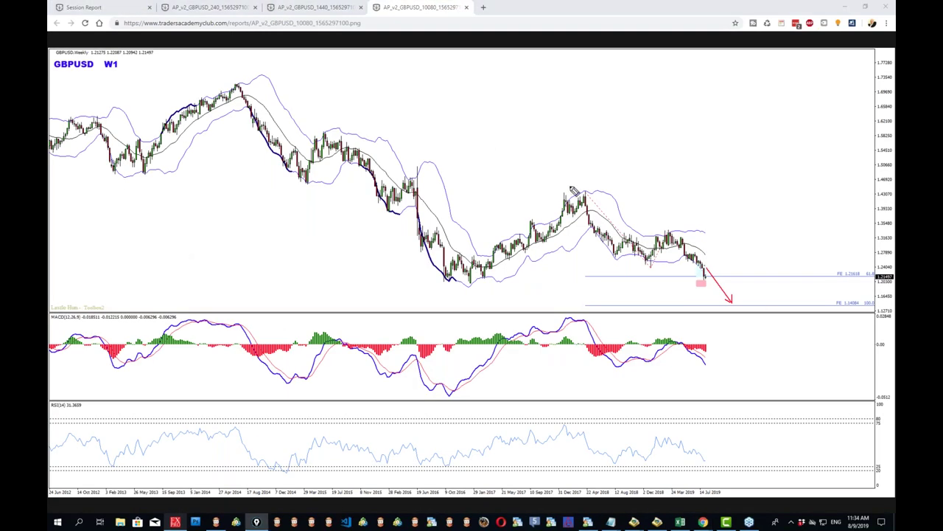
- Pen a long falling arrow from the 2014 peak and a short downward arrow on the GBPUSD weekly chart, and erase both
mouse_move(263, 78)
left_mouse_down()
mouse_move(819, 274)
mouse_move(789, 290)
left_mouse_up()
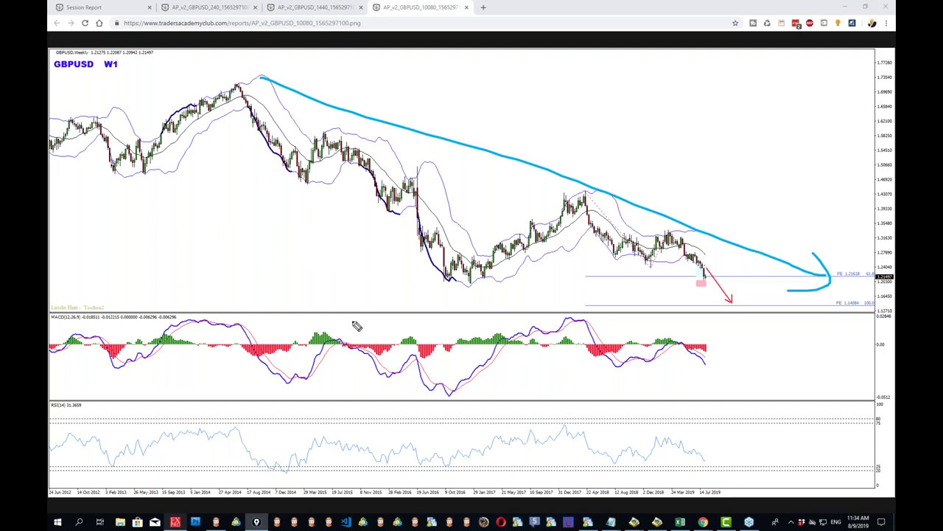
mouse_move(726, 101)
left_mouse_down()
mouse_move(726, 149)
mouse_move(739, 137)
left_mouse_up()
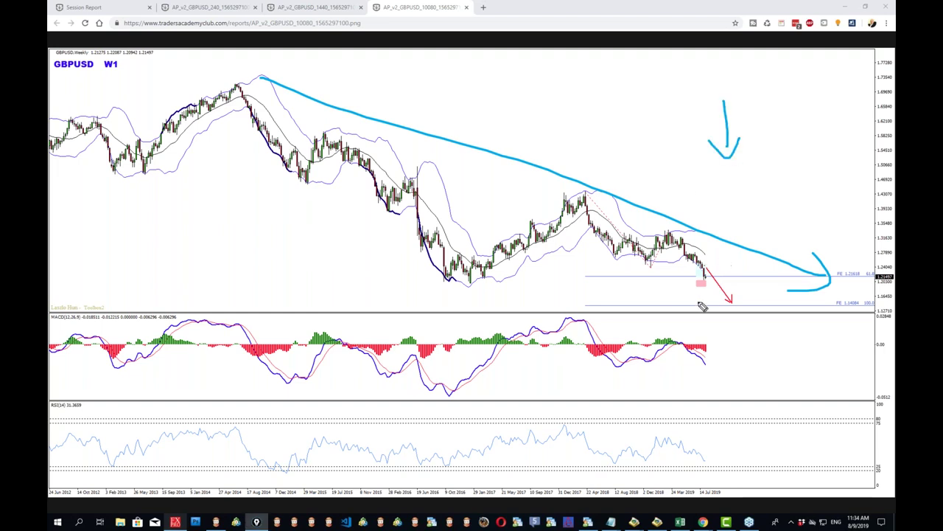
key("Escape")
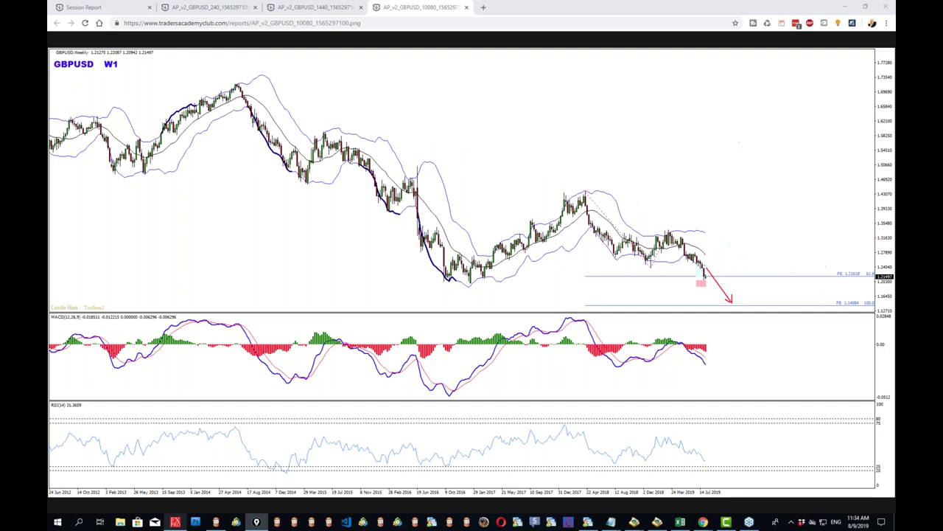
- Show the GBPUSD D1 chart, pen the broken Fibonacci level, the last drop and the narrow range below it, and clear the marks
left_click(292, 9)
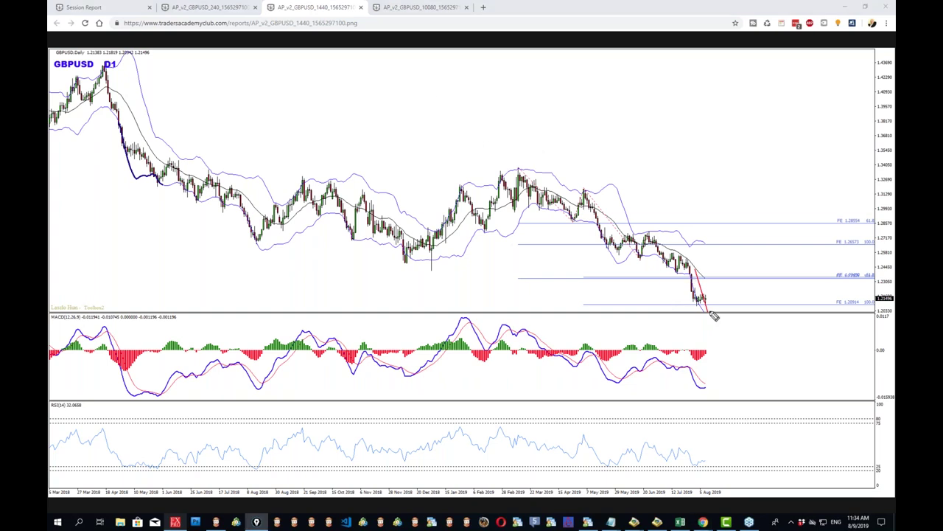
left_click_drag(573, 278, 753, 277)
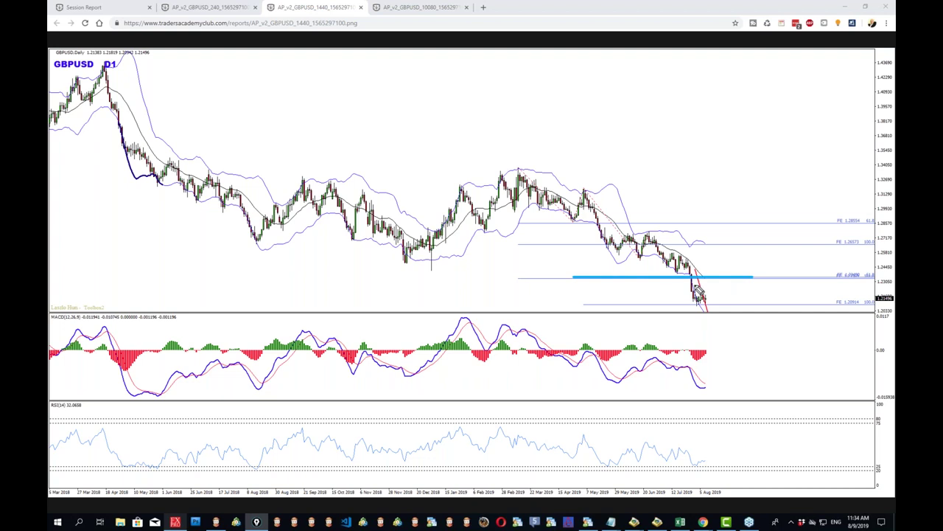
mouse_move(687, 276)
left_mouse_down()
mouse_move(693, 299)
mouse_move(737, 301)
left_mouse_up()
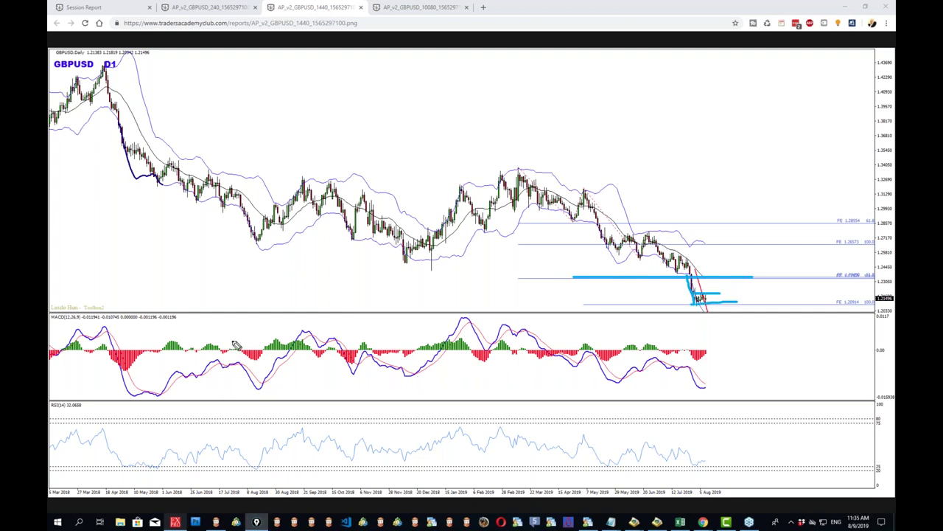
key("Escape")
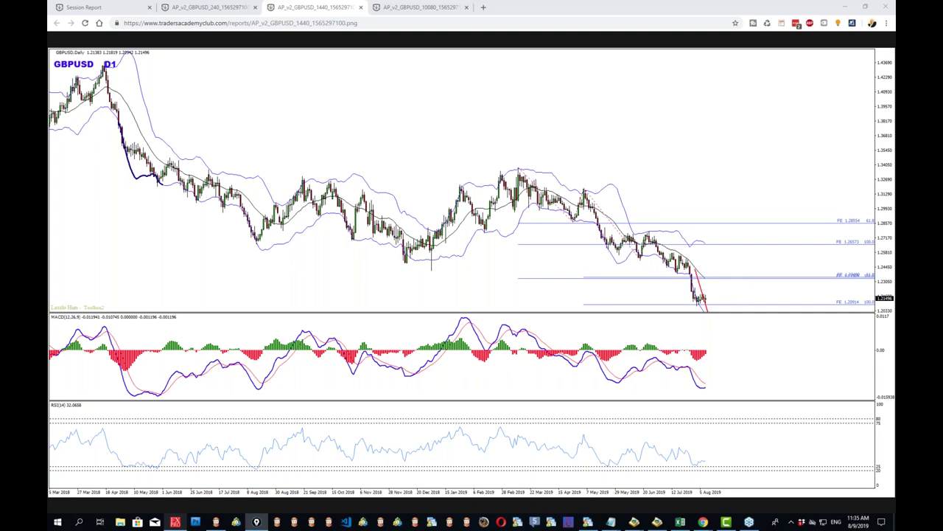
- Pen a horizontal line at the late-May MACD low, and mark the current price range with a downward breakout arrow
left_click_drag(614, 382, 783, 383)
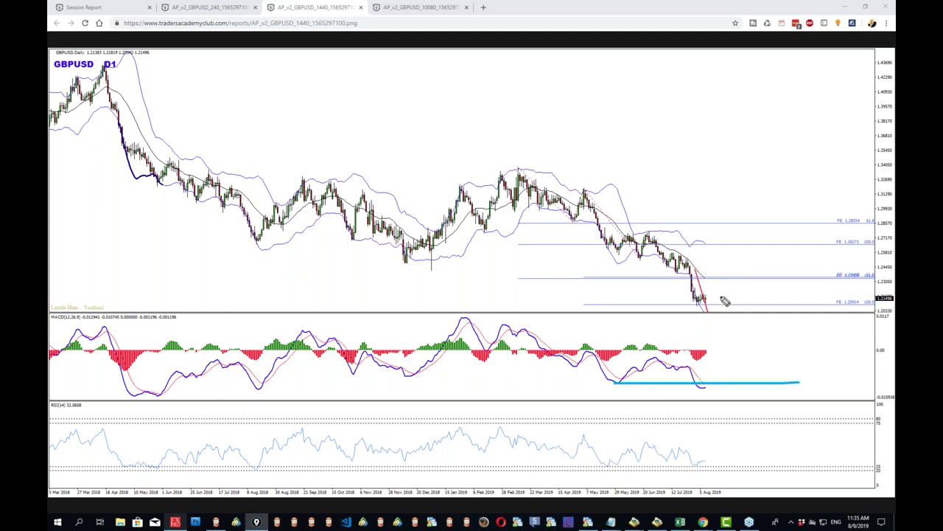
mouse_move(696, 295)
left_mouse_down()
mouse_move(722, 294)
mouse_move(729, 343)
left_mouse_up()
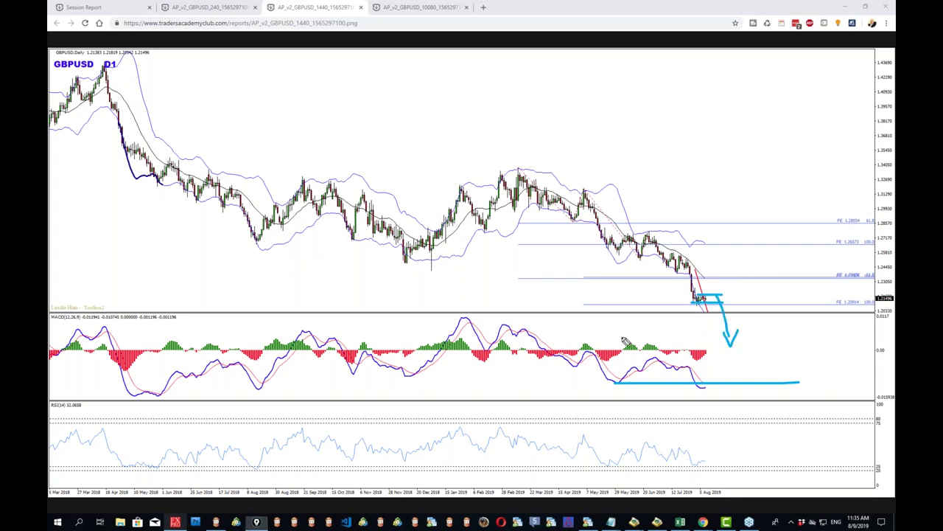
- Show the GBPUSD H4 chart, pen its latest range, the falling trendline above price and the late-July MACD drop, and clear the marks
left_click(221, 6)
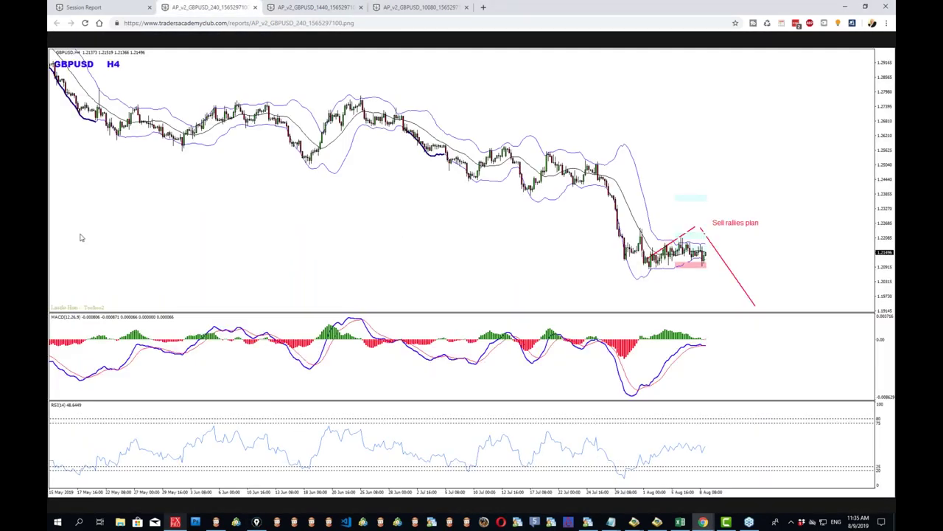
left_click_drag(635, 265, 787, 265)
left_click_drag(635, 239, 825, 239)
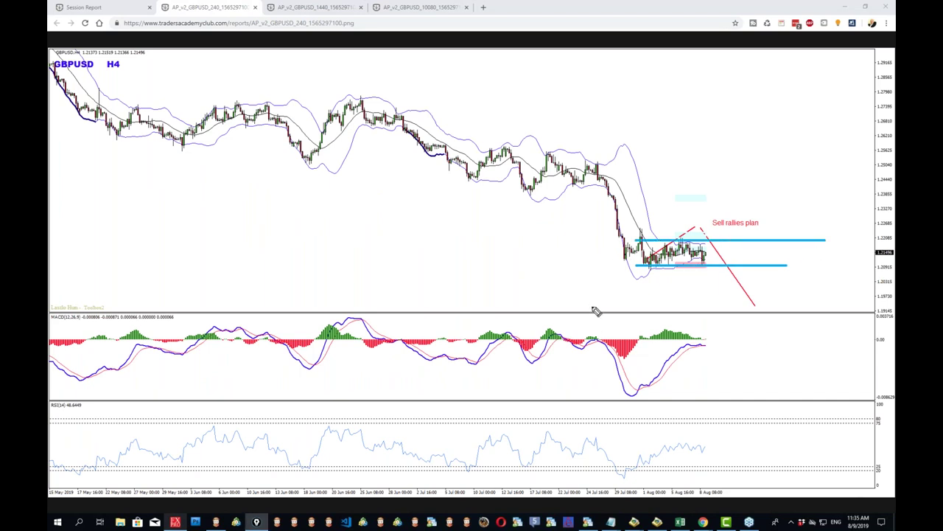
left_click_drag(329, 81, 891, 238)
mouse_move(610, 303)
left_mouse_down()
mouse_move(612, 396)
mouse_move(646, 324)
mouse_move(630, 323)
left_mouse_up()
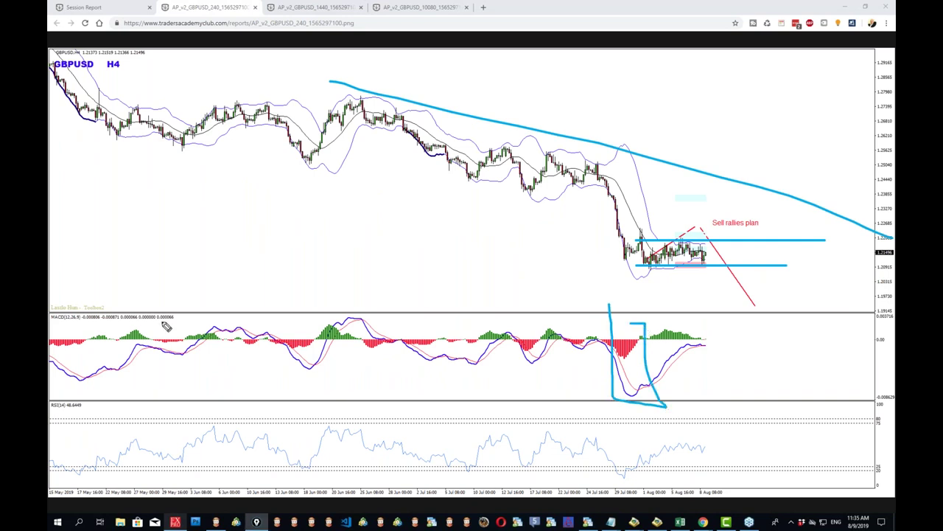
left_click(58, 294)
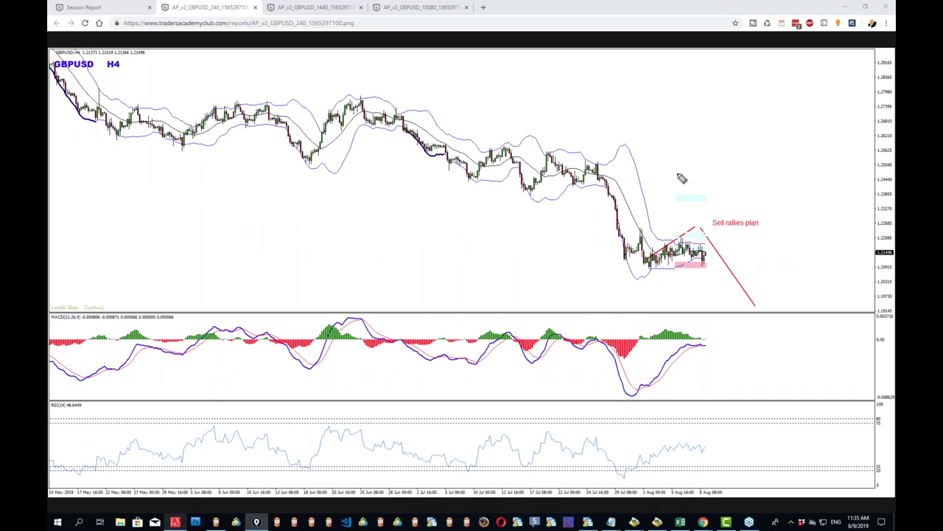
- Pen a short falling line, the range borders and a downward arrow from the circled upper border on the GBPUSD H4 chart, and erase them
left_click_drag(579, 145, 679, 206)
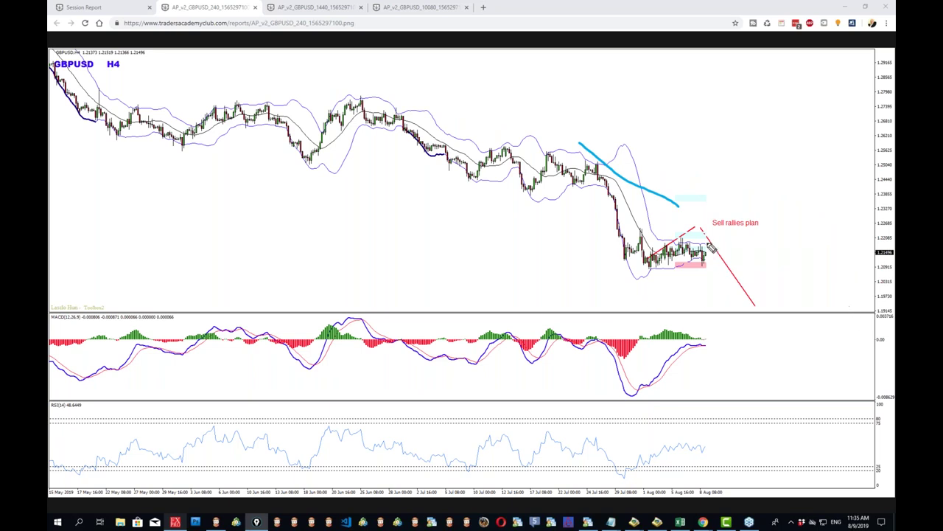
left_click_drag(622, 232, 806, 232)
left_click_drag(607, 264, 800, 270)
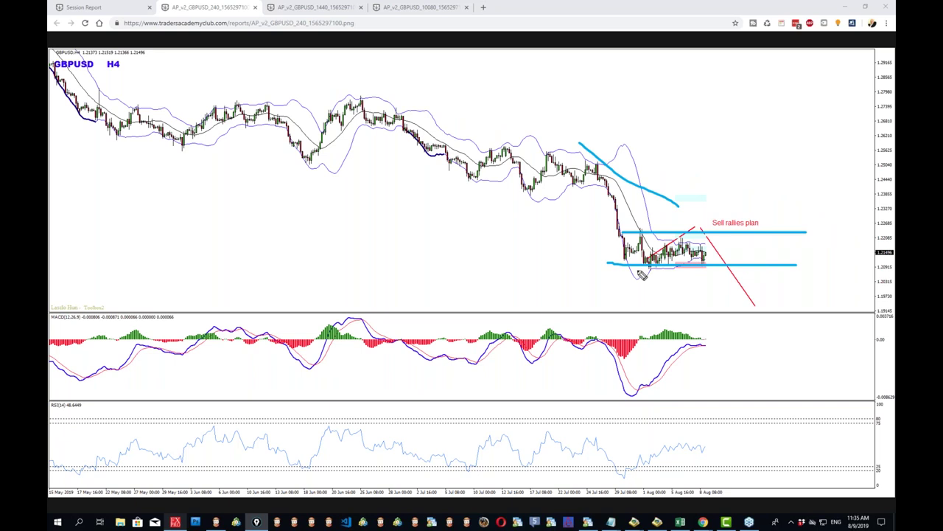
mouse_move(741, 231)
left_mouse_down()
mouse_move(715, 236)
mouse_move(775, 337)
mouse_move(790, 335)
left_mouse_up()
left_click_drag(591, 269, 868, 269)
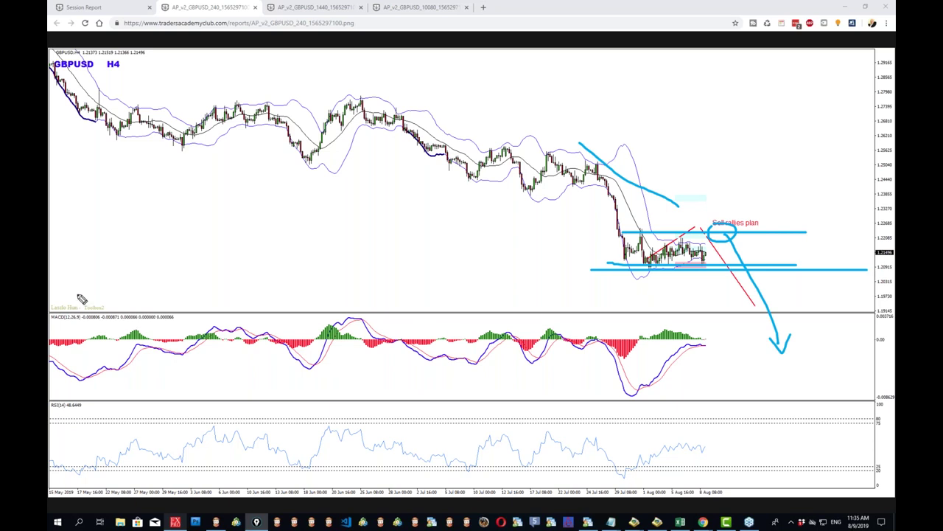
key("Escape")
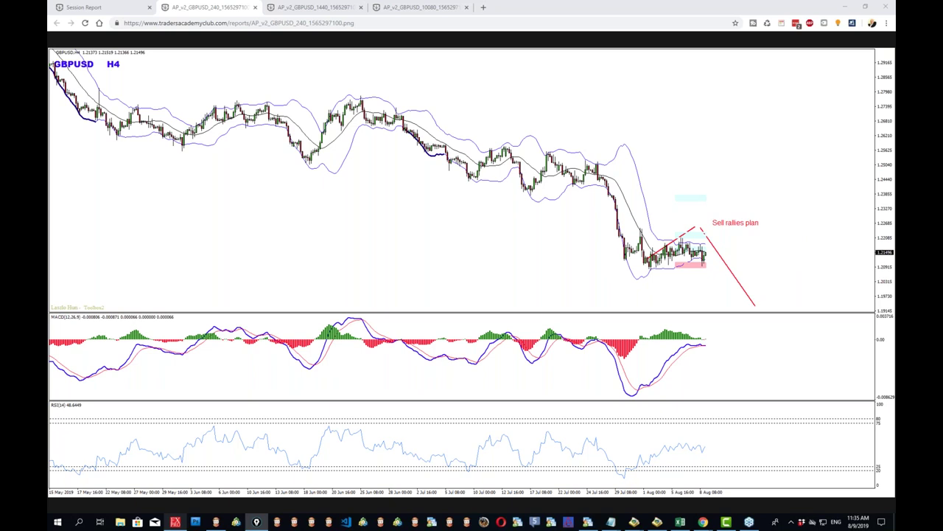
- Close the GBPUSD report charts and show the GBPUSD H4 chart in the trading terminal
left_click(255, 8)
left_click(255, 7)
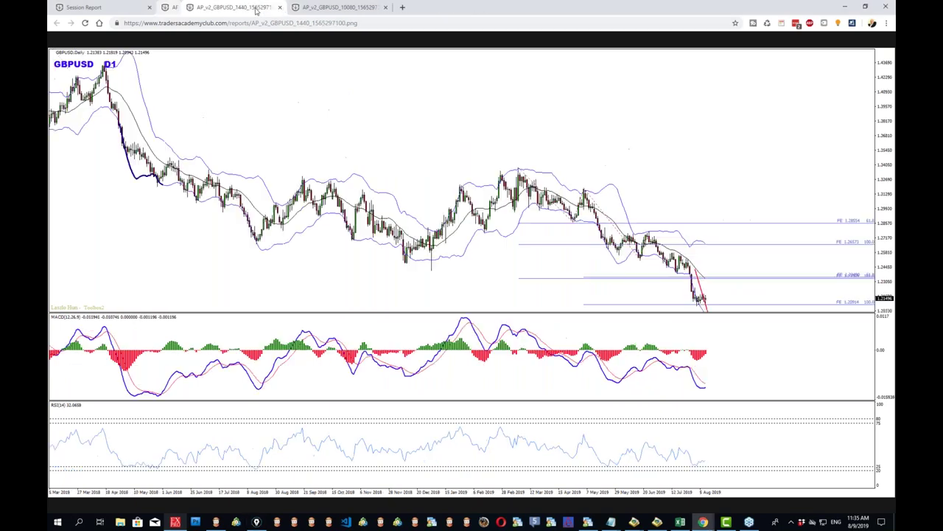
left_click(255, 8)
left_click(651, 498)
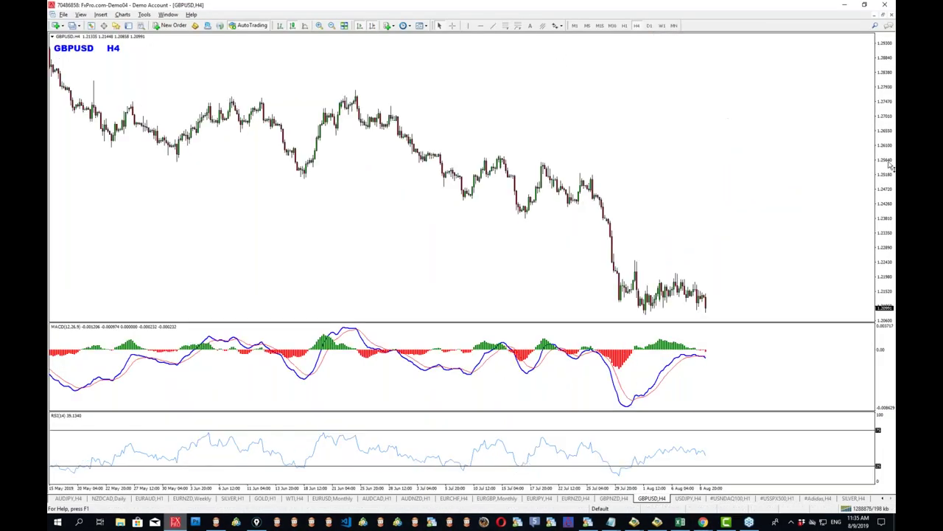
- Open the USDJPY H4 and D1 charts from the report watchlist and show the D1 chart
middle_click(762, 306)
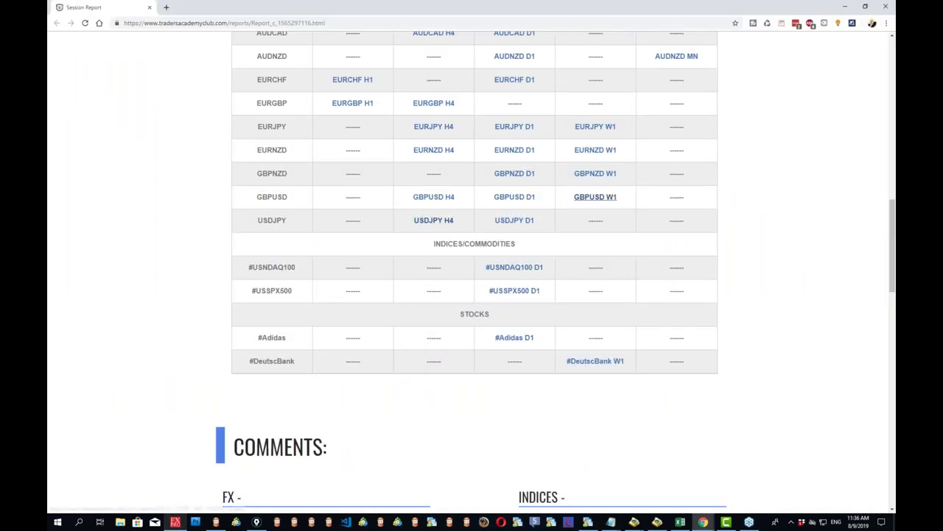
middle_click(434, 221)
middle_click(511, 221)
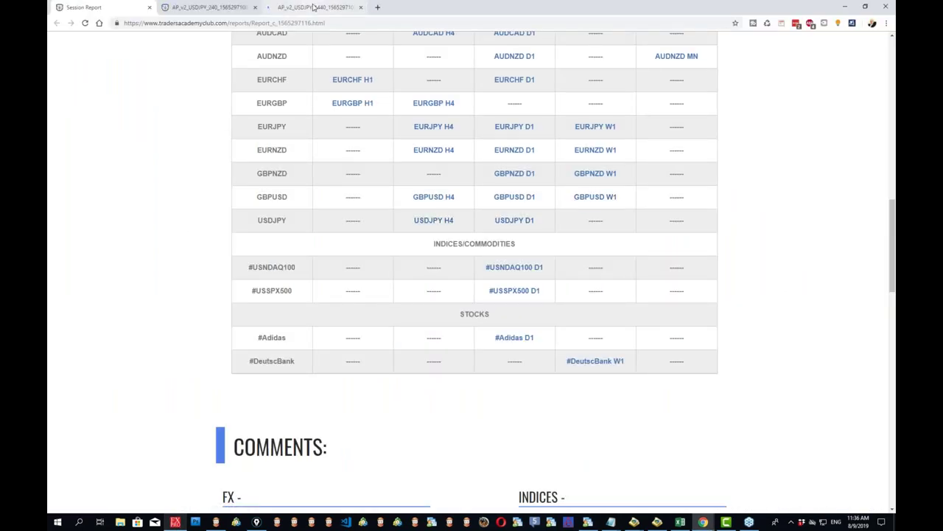
left_click(313, 7)
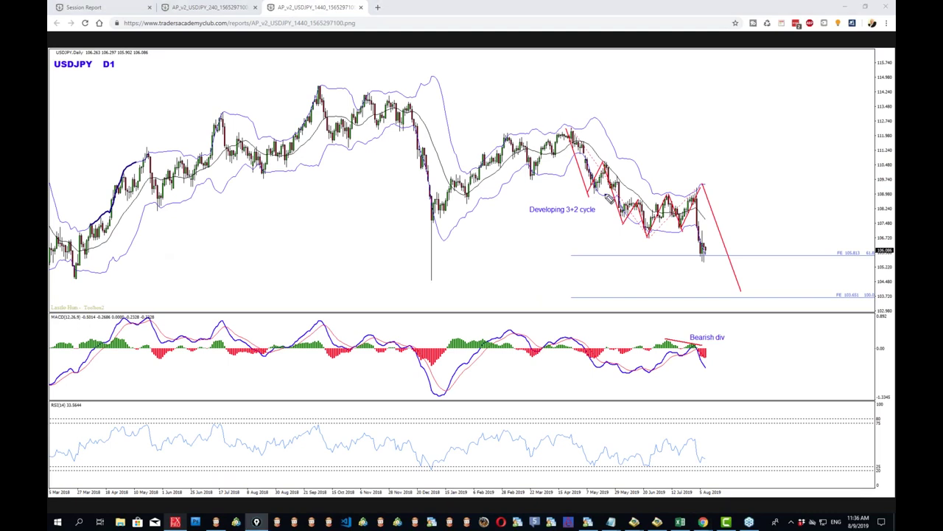
- Pen the falling zigzag, the rising support line and a downward breakout arrow on the USDJPY D1 chart, and erase them
mouse_move(553, 129)
left_mouse_down()
mouse_move(647, 235)
mouse_move(695, 200)
mouse_move(702, 181)
left_mouse_up()
left_click_drag(627, 245, 802, 195)
mouse_move(707, 175)
left_mouse_down()
mouse_move(786, 340)
mouse_move(804, 318)
left_mouse_up()
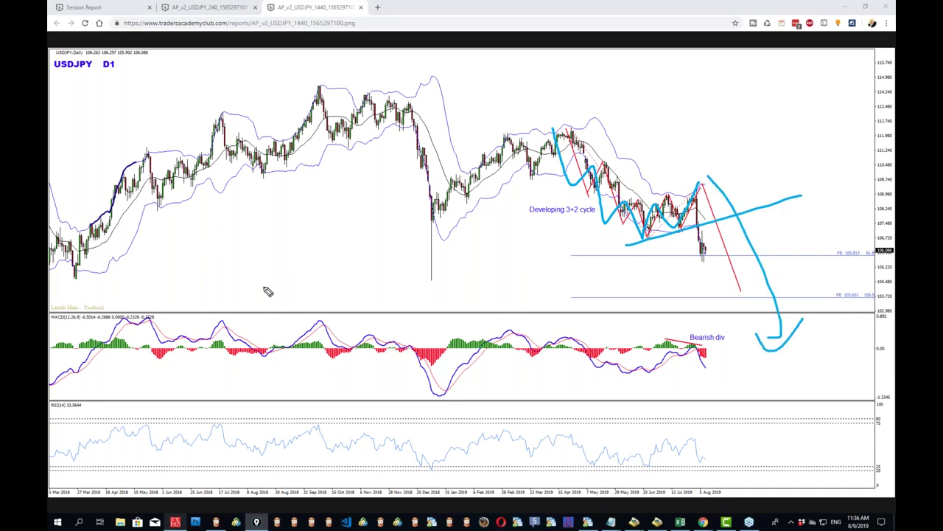
key("Escape")
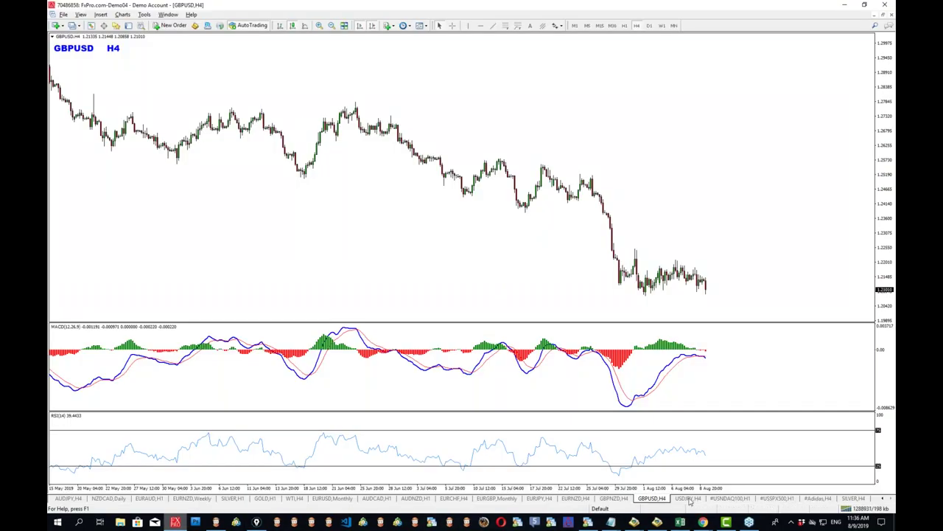
- Switch the trading terminal to the USDJPY H4 chart, and show the USDJPY H4 report chart in the browser
key("ctrl+Tab")
left_click(175, 522)
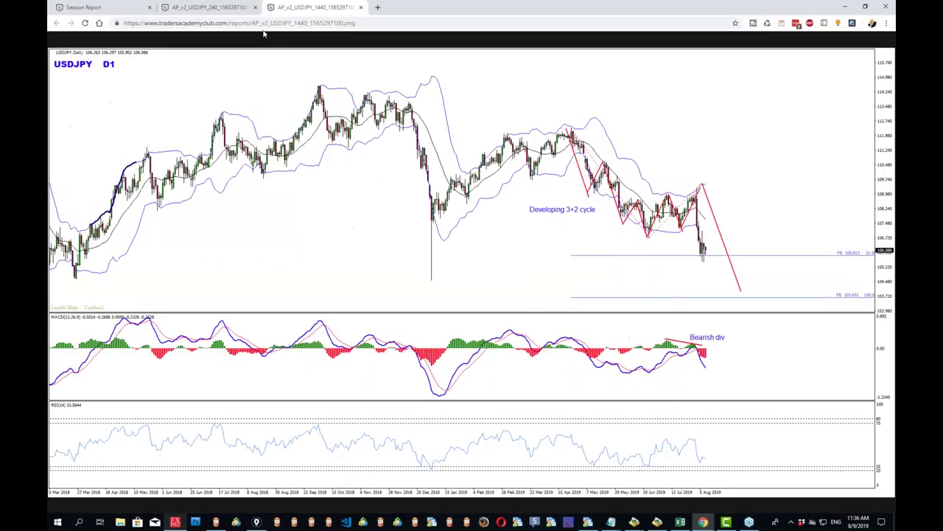
left_click(214, 10)
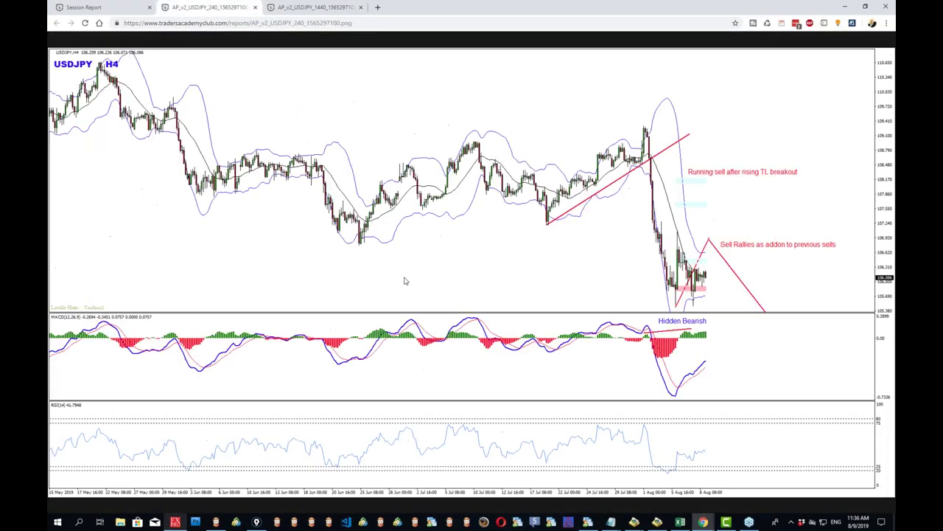
- Pen the broken rising trendline and a rebound to a horizontal level with a downward arrow on the USDJPY H4 chart, and clear the marks
left_click(73, 228)
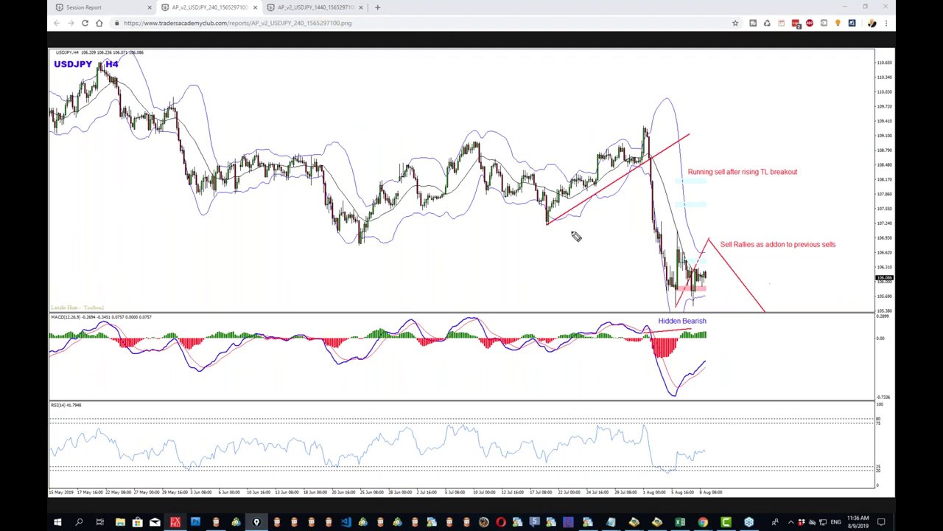
left_click_drag(516, 238, 738, 96)
left_click_drag(666, 311, 712, 248)
mouse_move(667, 293)
left_mouse_down()
mouse_move(694, 248)
mouse_move(730, 230)
mouse_move(769, 305)
left_mouse_up()
left_click_drag(757, 309, 795, 307)
left_click_drag(632, 243, 767, 242)
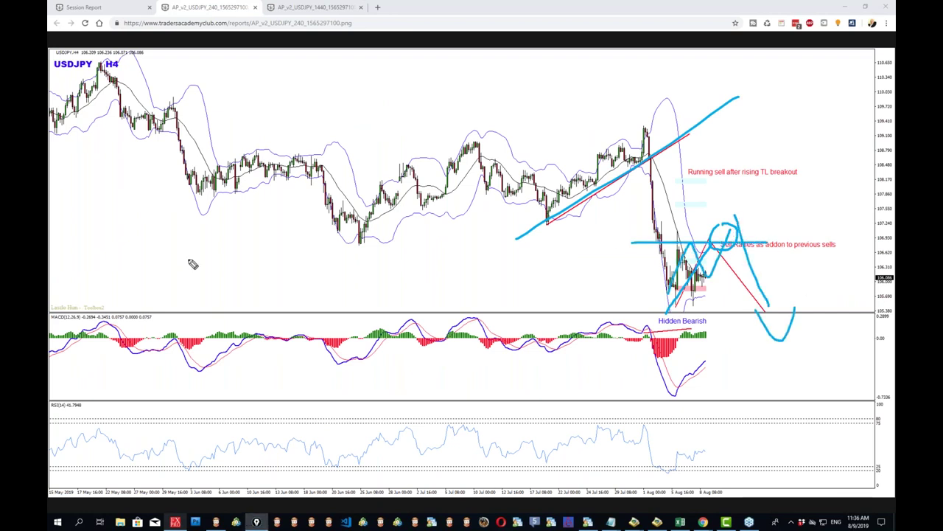
key("e")
- Pen two horizontal range borders with a zigzag between them and a downward breakout arrow on the USDJPY H4 chart, and erase them
left_click_drag(656, 246, 889, 243)
left_click_drag(663, 305, 892, 305)
mouse_move(679, 252)
left_mouse_down()
mouse_move(749, 256)
mouse_move(818, 327)
mouse_move(828, 432)
mouse_move(842, 381)
left_mouse_up()
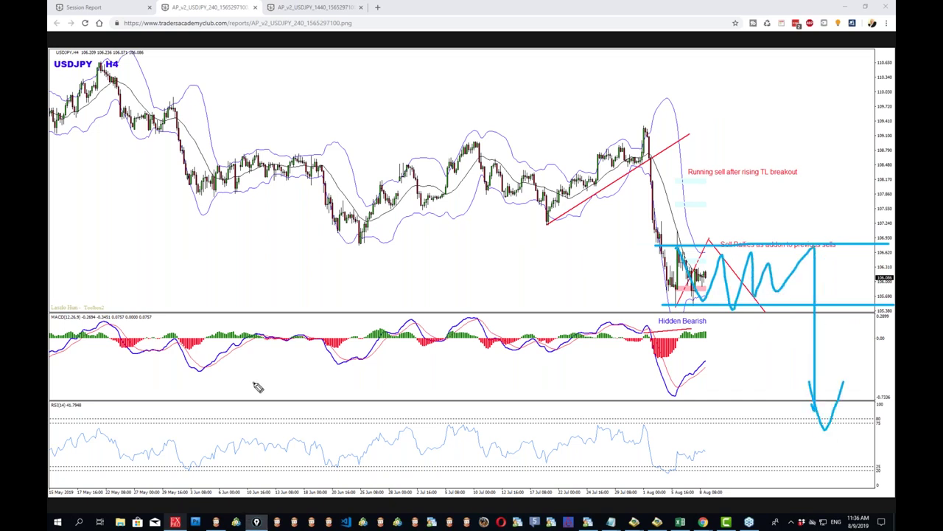
key("Escape")
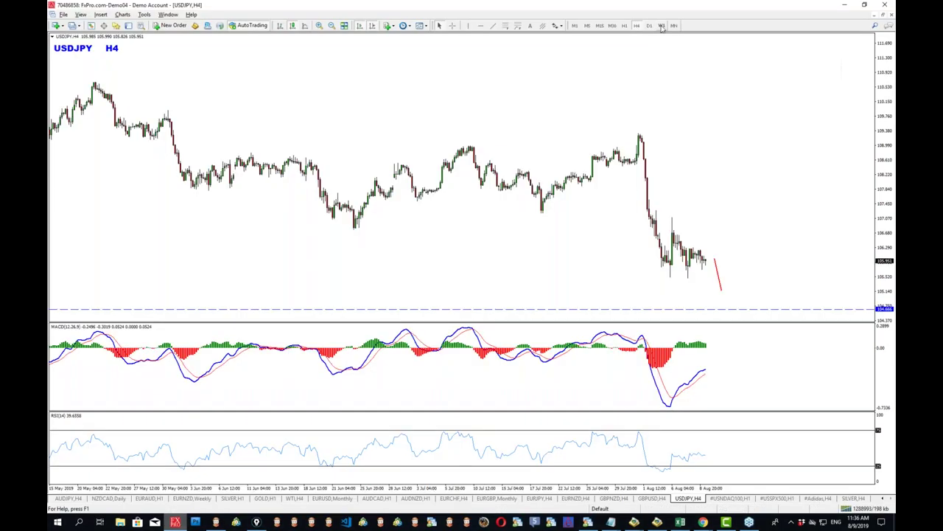
- Show the USDJPY weekly chart in the terminal, pen both range borders, circle price at the lower border, and clear the marks
left_click(662, 25)
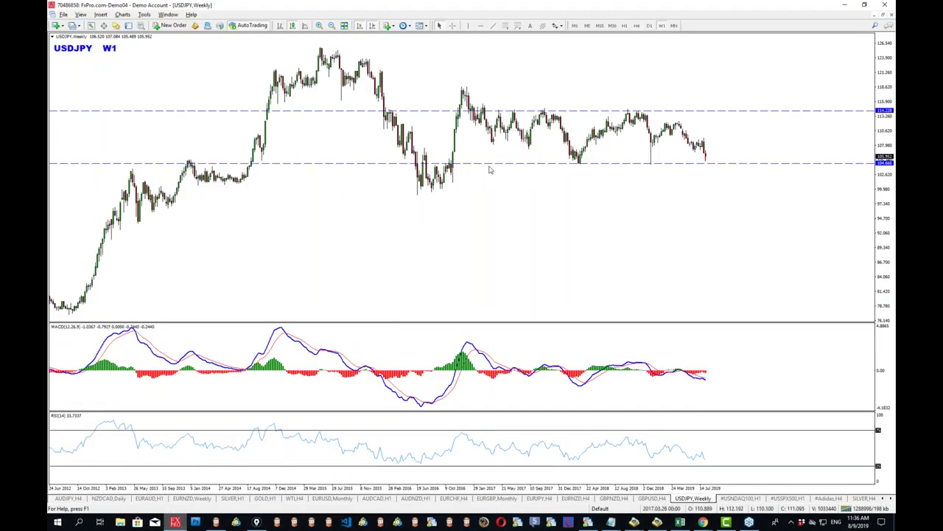
key("ctrl+shift+3")
left_click_drag(469, 111, 858, 111)
left_click_drag(488, 168, 860, 168)
left_click_drag(715, 168, 712, 166)
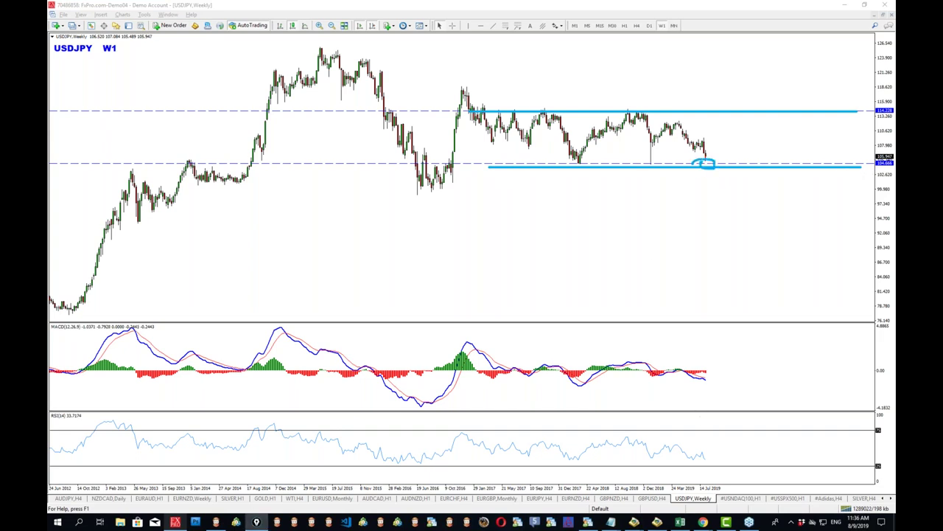
key("Escape")
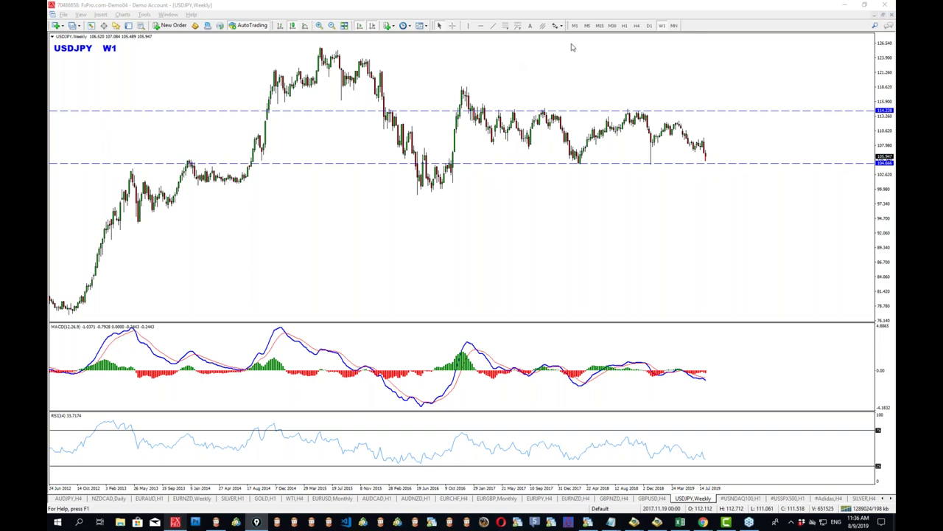
- Show the USDJPY daily chart and move the short red line away from the latest candles into the empty area beside them
left_click(650, 25)
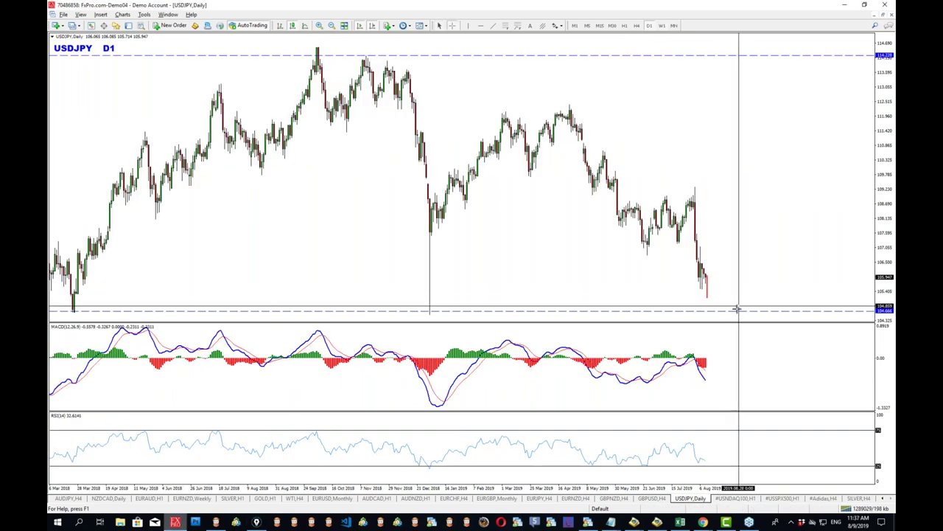
left_click_drag(704, 283, 736, 235)
middle_click(707, 279)
- Pen a horizontal line above the latest USDJPY daily candles and a mark at the current price, and erase both
key("ctrl+shift+3")
left_click_drag(607, 241, 878, 243)
mouse_move(703, 278)
left_mouse_down()
mouse_move(723, 253)
mouse_move(750, 303)
mouse_move(770, 318)
mouse_move(745, 293)
left_mouse_up()
key("Escape")
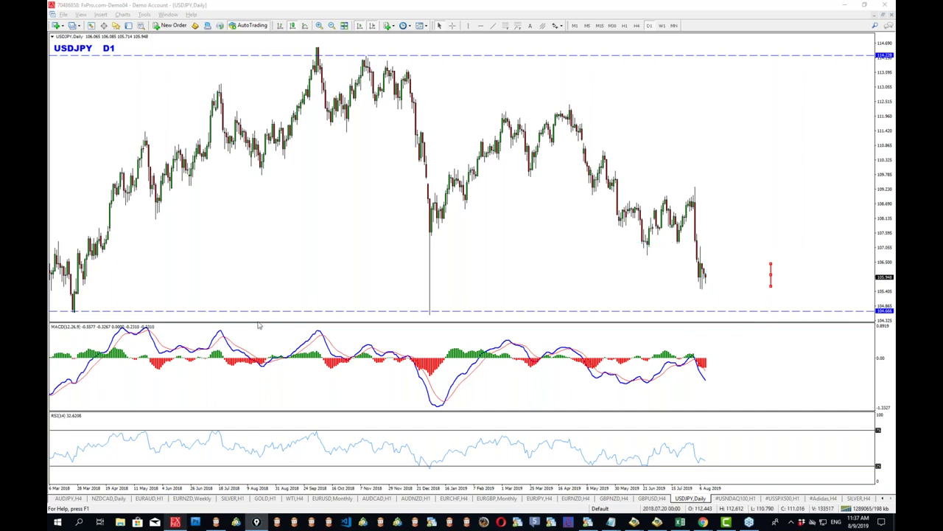
- Return to the session report in the browser and close both USDJPY report charts
left_click(180, 522)
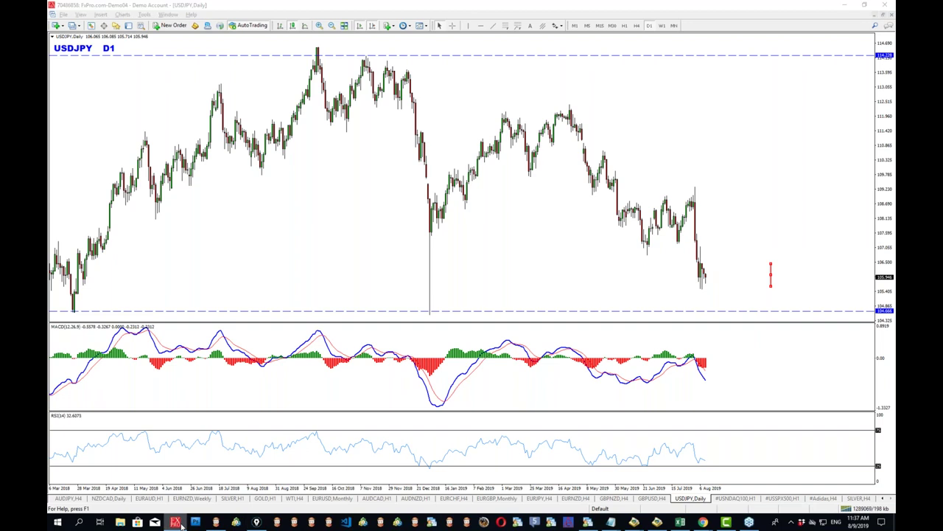
left_click(182, 525)
left_click(255, 9)
left_click(255, 7)
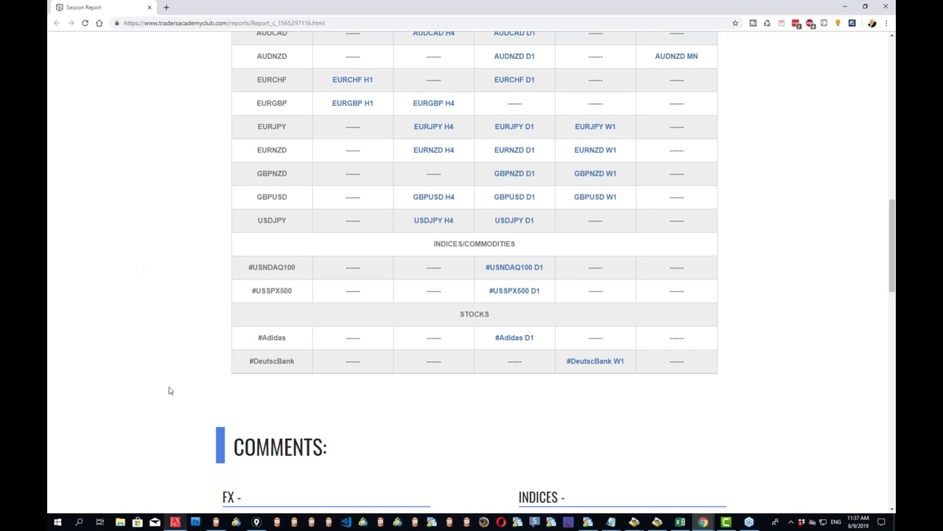
- Open the AUDCAD D1 and H4 charts from the report watchlist and show the H4 chart
scroll(163, 356, "up", 1)
scroll(163, 355, "up", 2)
left_click(514, 166, "ctrl")
left_click(434, 165, "ctrl")
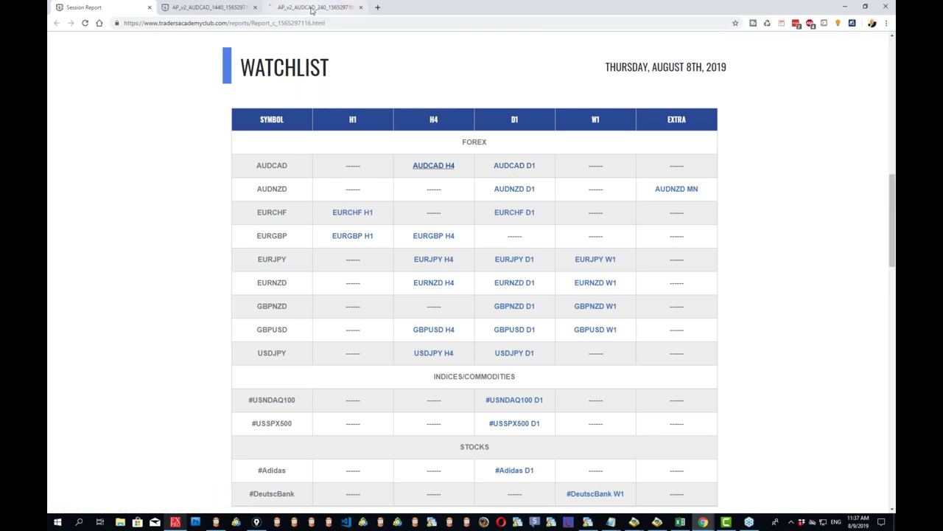
left_click(313, 9)
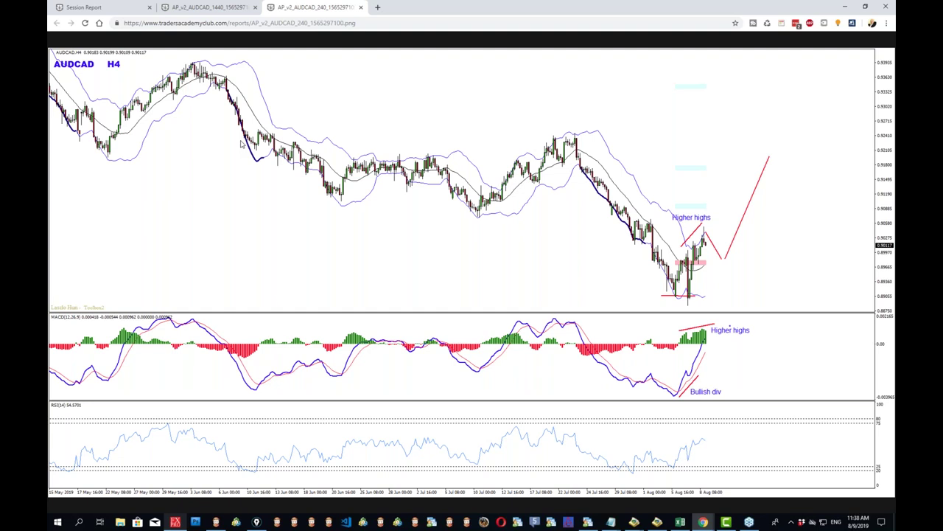
- Switch to the trading terminal, open a new chart window and change its symbol to NZDCHF
left_click(174, 525)
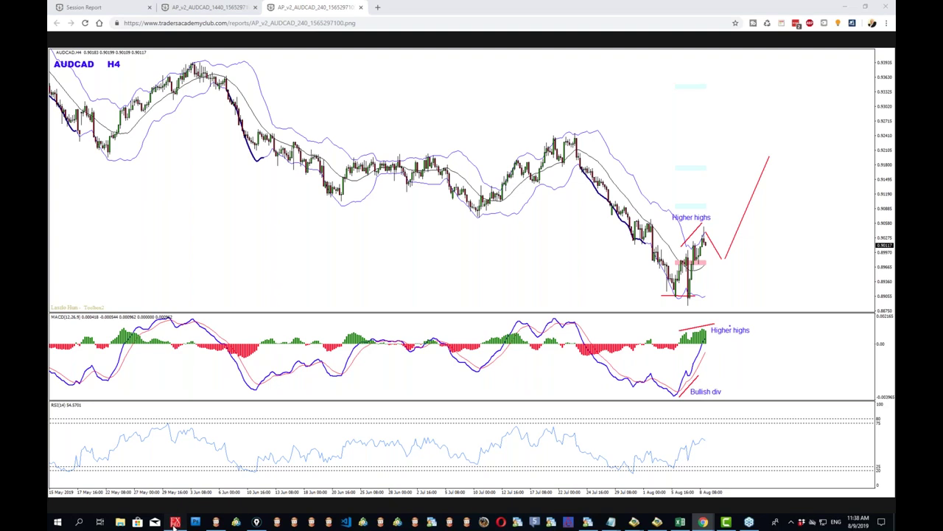
left_click(59, 26)
left_click(164, 108)
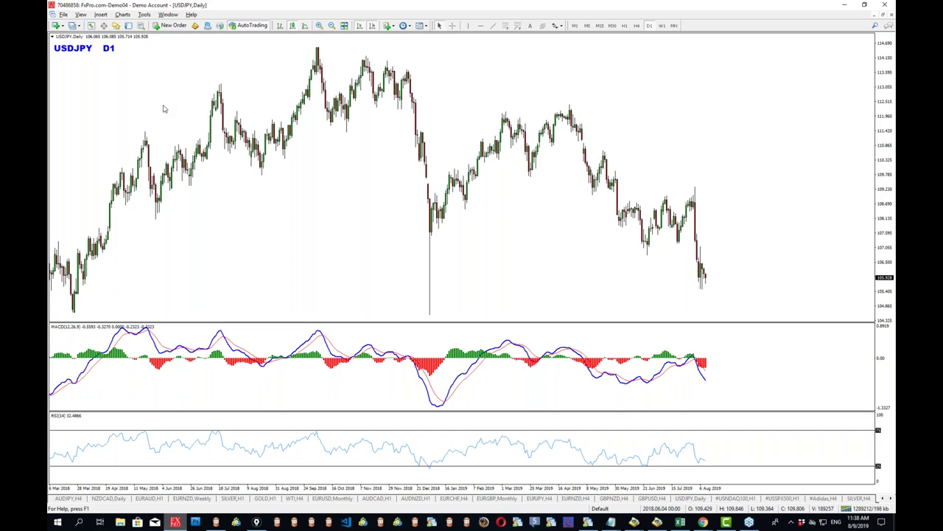
mouse_move(297, 79)
left_mouse_down()
mouse_move(344, 79)
mouse_move(307, 80)
left_mouse_up()
type("nzdchf")
key("Return")
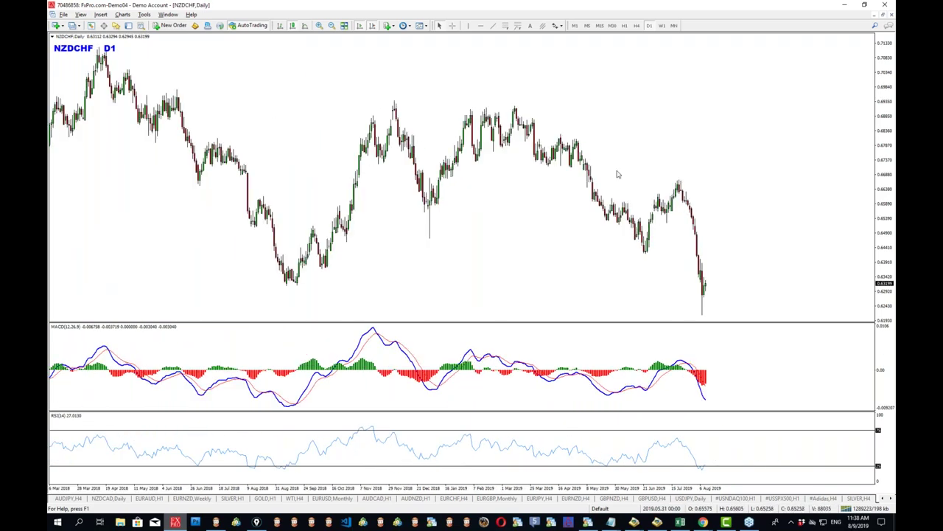
- Show the NZDCHF weekly chart and place two horizontal lines near the 2018 low, at about 0.6375 and 0.6314
left_click(662, 26)
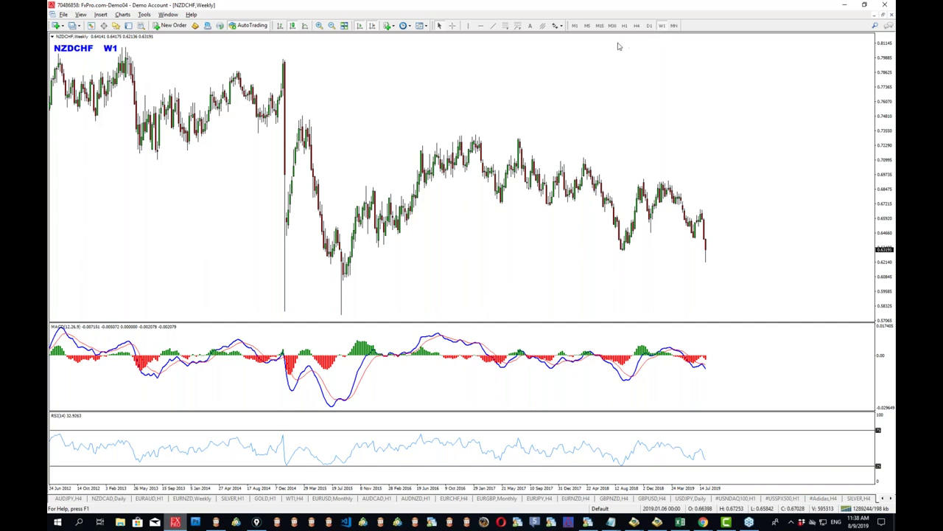
left_click(481, 26)
mouse_move(752, 257)
left_mouse_down()
mouse_move(777, 239)
mouse_move(767, 248)
left_mouse_up()
- Draw a descending red trendline along the NZDCHF weekly highs since 2017 and copy it parallel through the 2018 low to form a channel
left_click(493, 25)
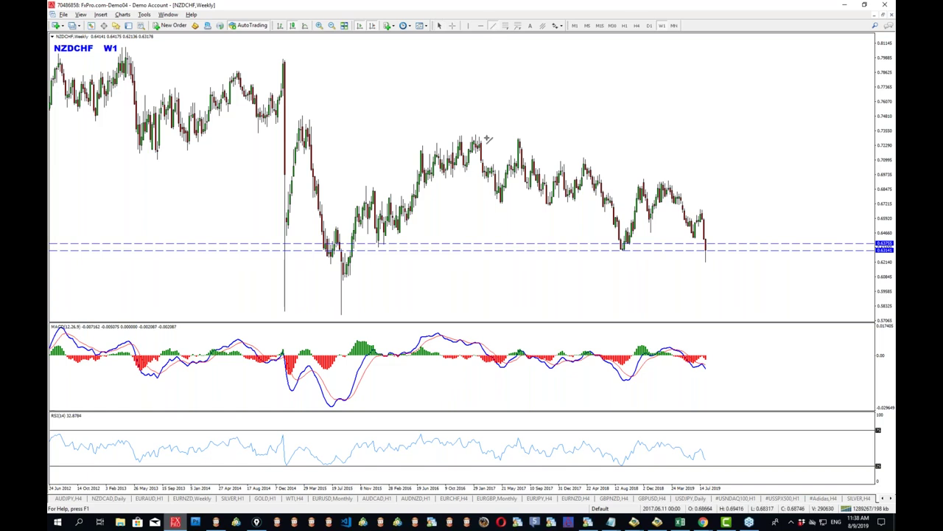
left_click_drag(445, 115, 825, 229)
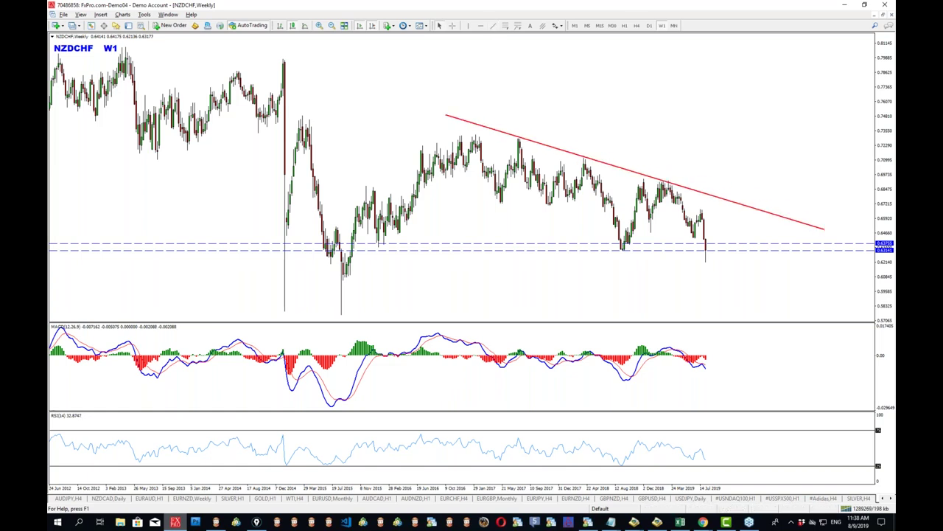
key("ctrl+f")
left_click_drag(664, 179, 714, 289)
double_click(661, 179)
left_click_drag(660, 179, 617, 246)
middle_click(705, 328)
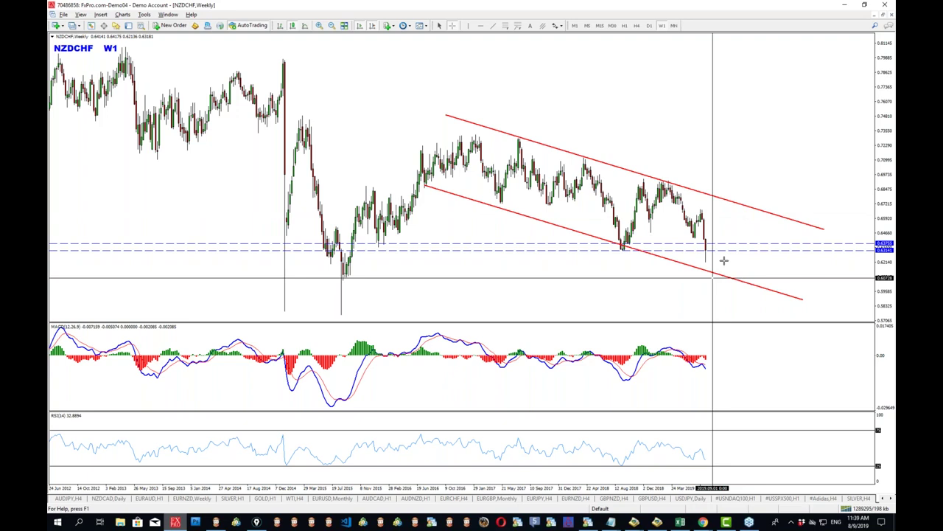
left_click(800, 250)
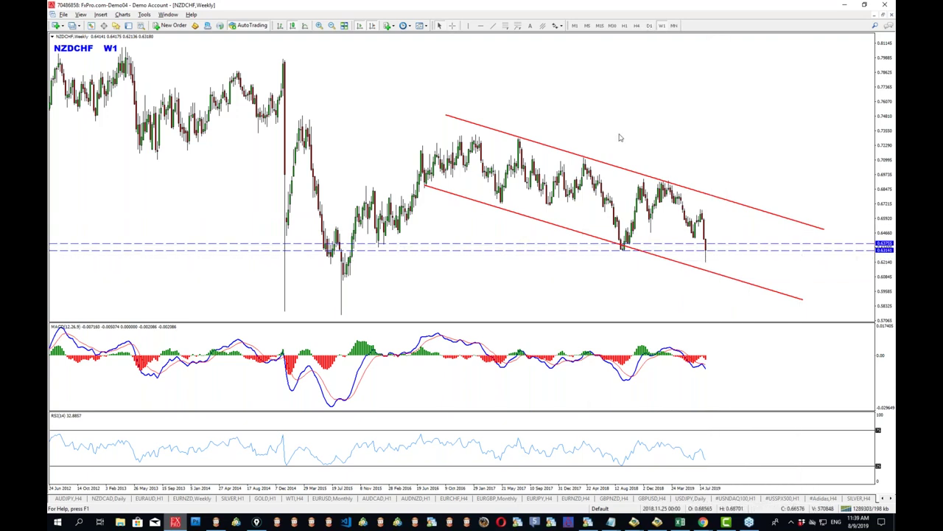
- Check NZDCHF on the D1 and H4 charts, expanding the price scale to examine the latest drop against the channel's lower line
left_click(650, 26)
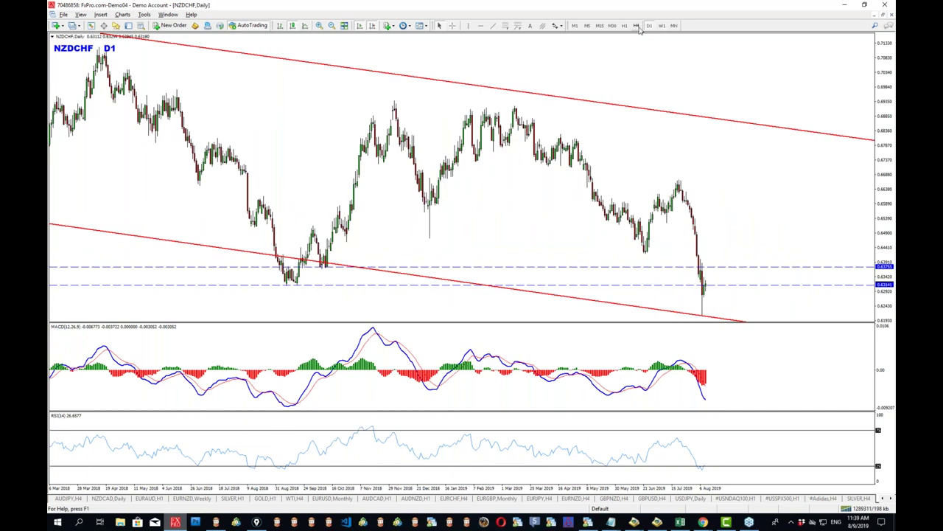
left_click(637, 26)
middle_click(684, 219)
left_click_drag(674, 217, 705, 305)
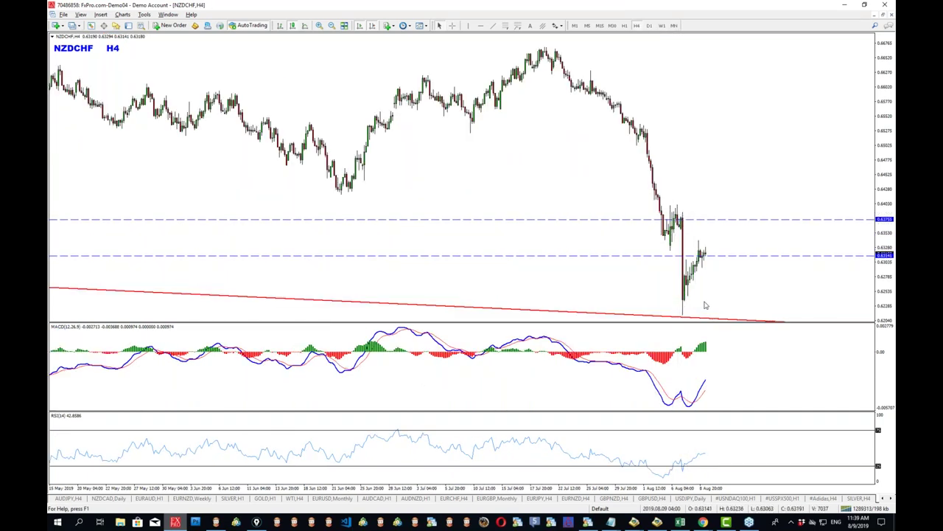
left_click_drag(884, 274, 884, 302)
middle_click(709, 238)
left_click_drag(709, 238, 722, 322)
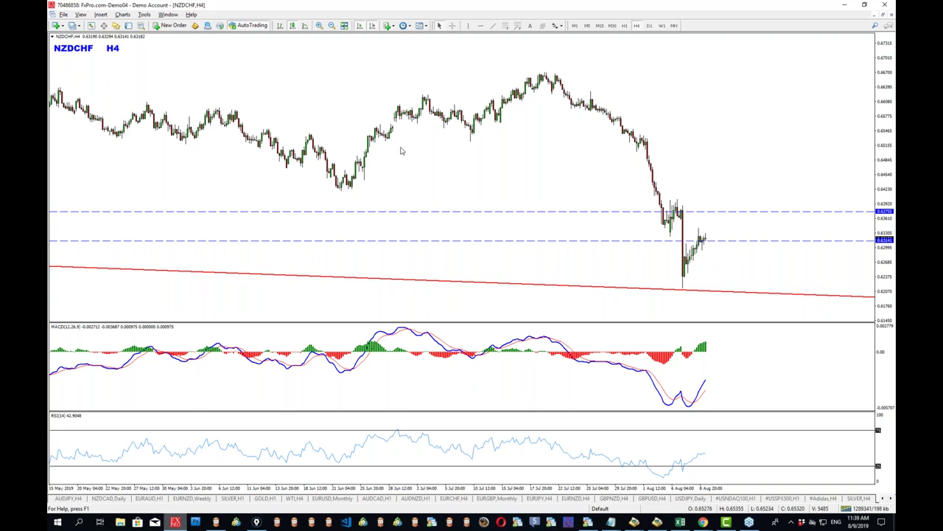
- Return to the NZDCHF weekly chart and measure the fall from 2014 to late 2015 with the crosshair
left_click(660, 26)
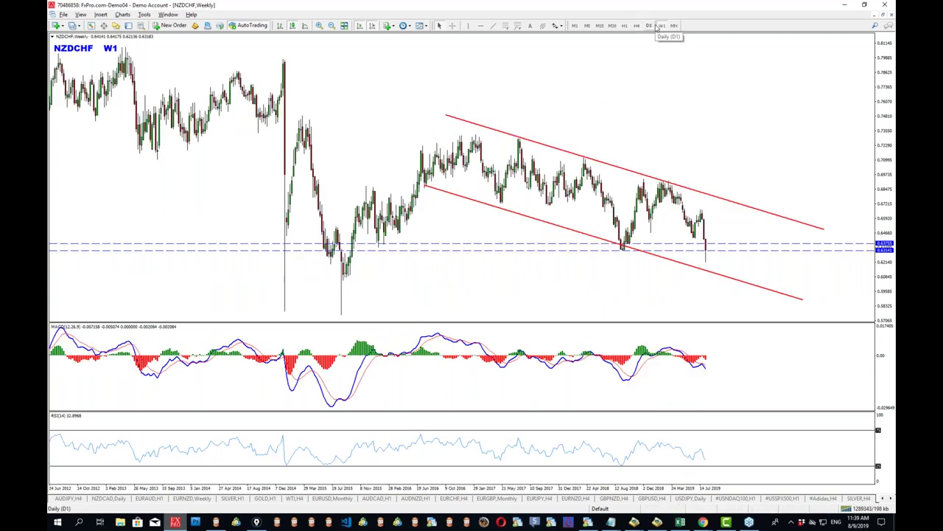
left_click_drag(252, 119, 359, 299)
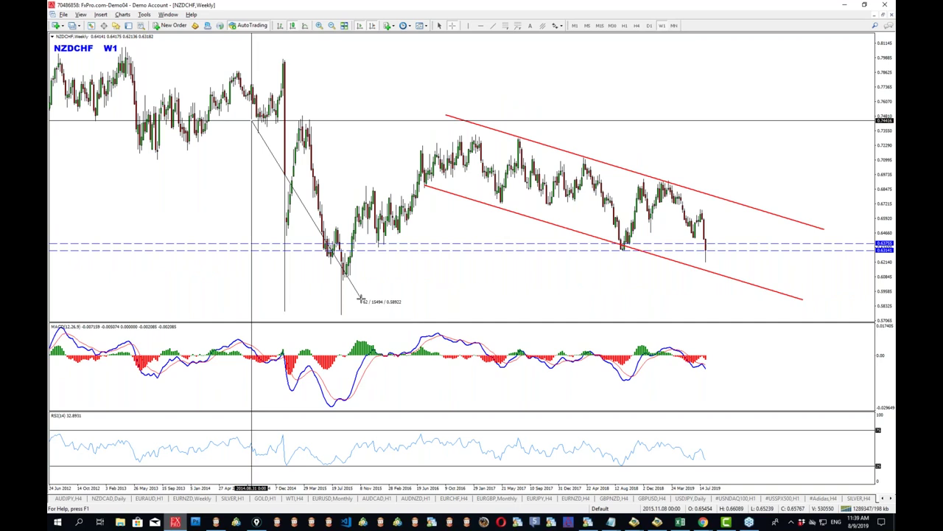
left_click_drag(361, 298, 361, 298)
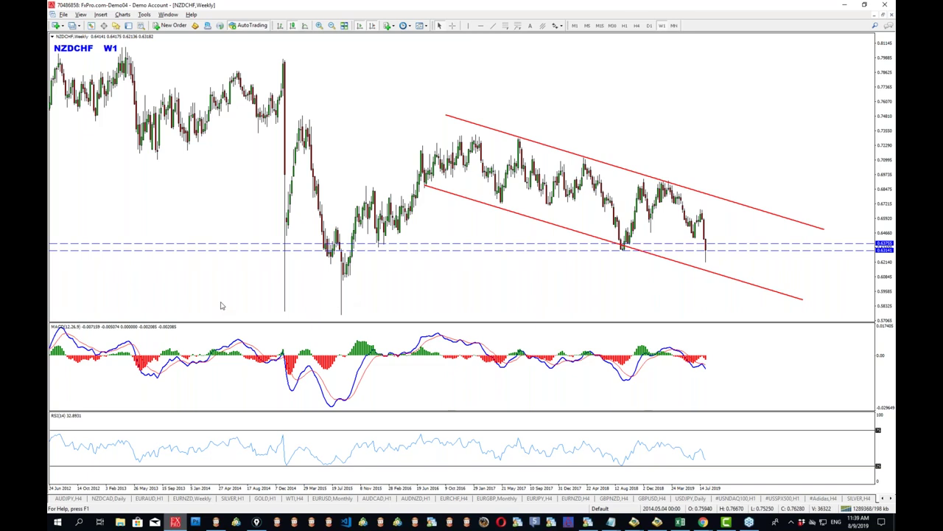
- Show the existing AUDCAD chart on the monthly timeframe and place horizontal lines at about 1.0652 and 0.7523
left_click(378, 498)
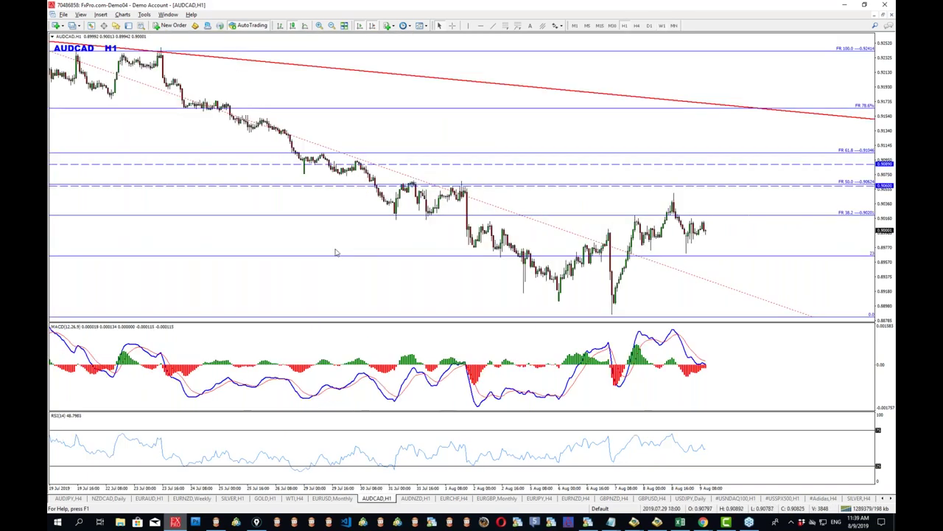
left_click(661, 25)
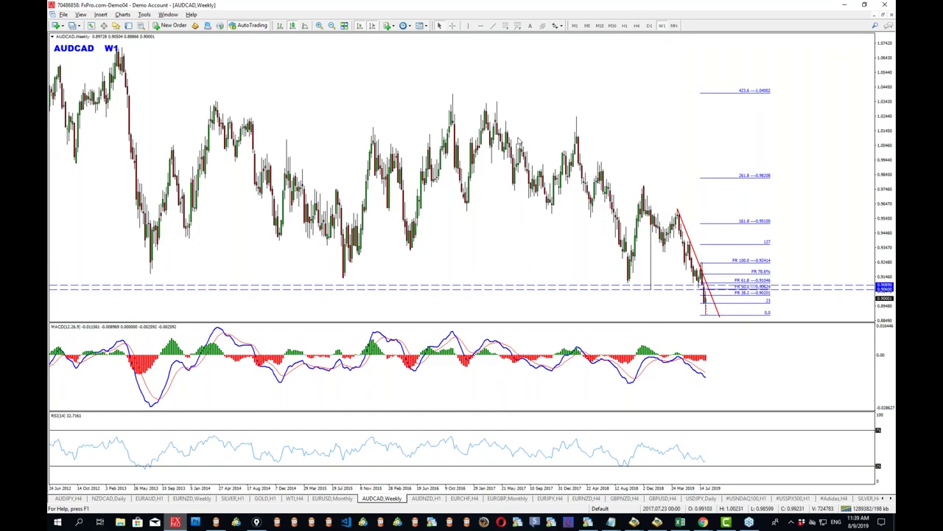
left_click(674, 25)
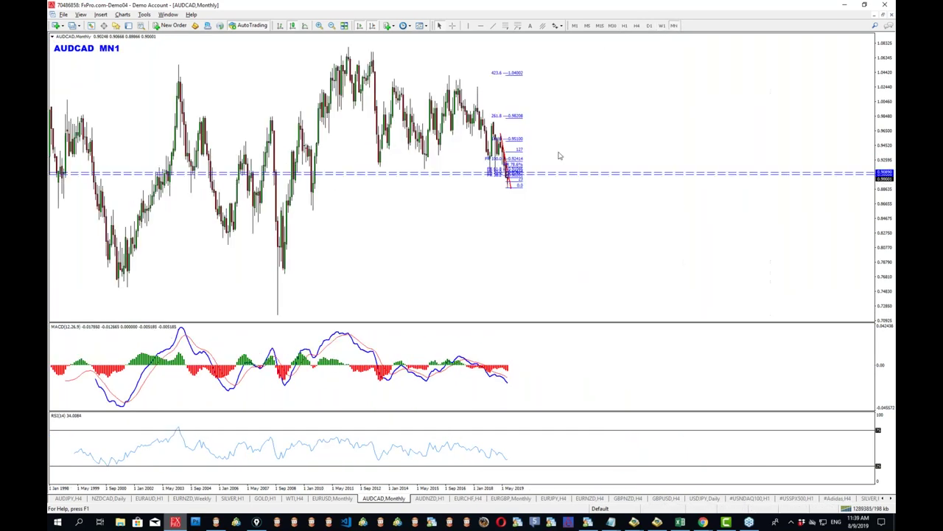
left_click(480, 25)
left_click(453, 57)
left_click_drag(327, 249, 329, 288)
- Highlight the AUDCAD monthly range's upper, lower and middle levels in blue, box the current price and label the midline R and S
left_click_drag(94, 57, 659, 57)
left_click_drag(80, 296, 715, 296)
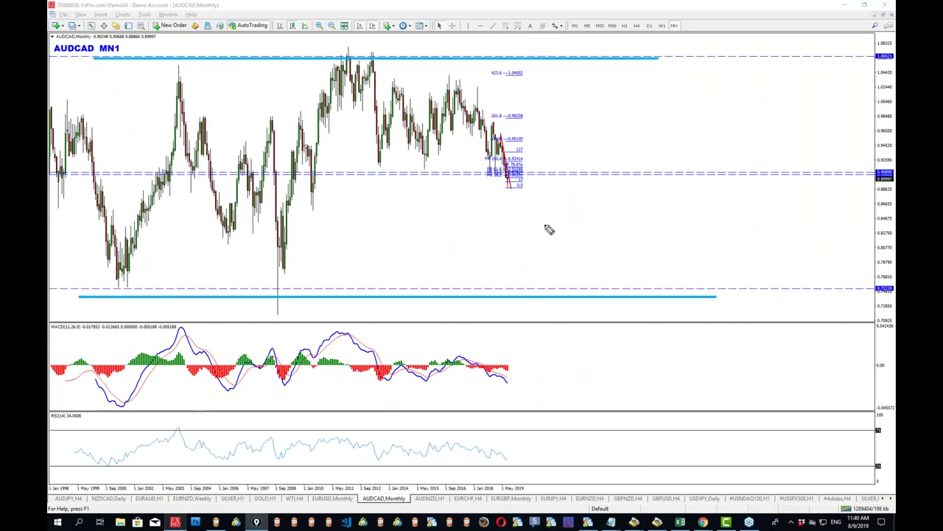
left_click_drag(505, 179, 506, 183)
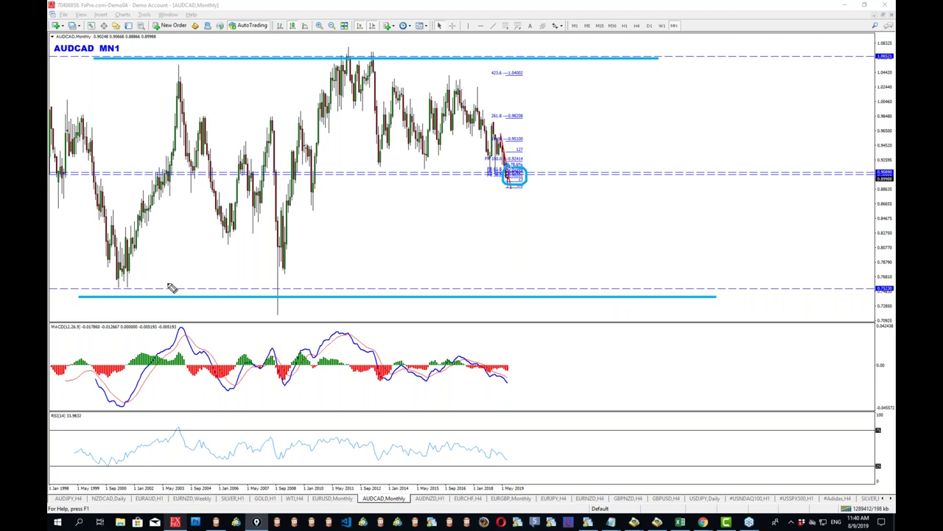
left_click_drag(724, 175, 57, 175)
mouse_move(703, 145)
left_mouse_down()
mouse_move(703, 162)
mouse_move(710, 146)
mouse_move(722, 171)
mouse_move(722, 198)
left_mouse_up()
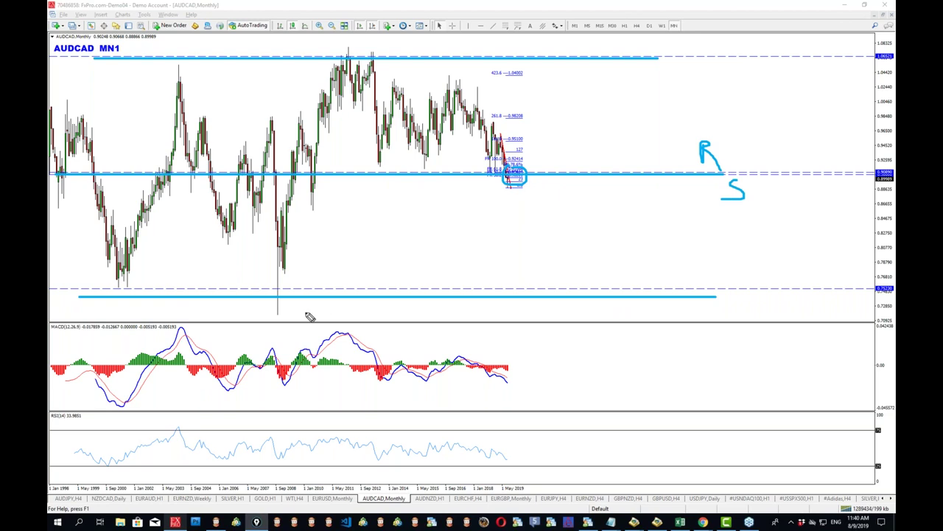
- Mark the range's upper half with a vertical stroke, circle the 2011–2012 highs and draw a curved arrow down to the lower level
left_click_drag(586, 57, 590, 175)
left_click_drag(656, 176, 674, 302)
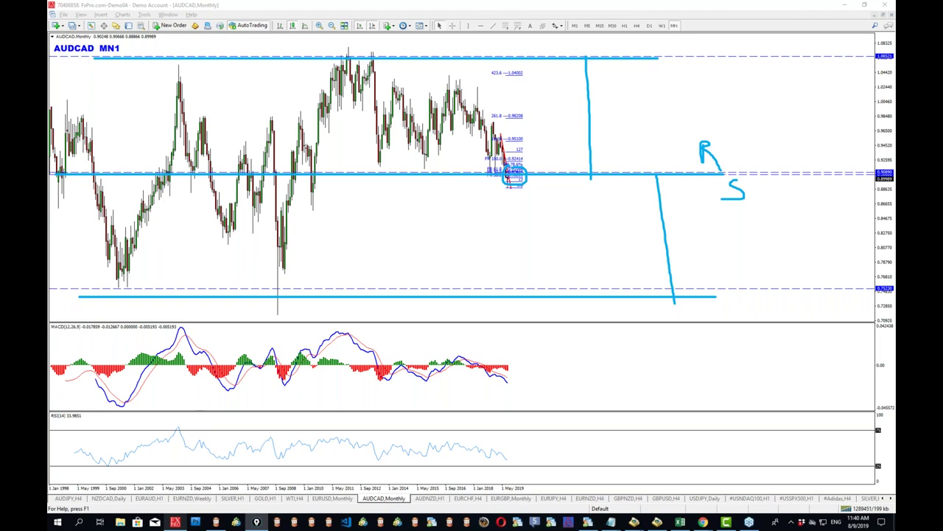
key("ctrl+z")
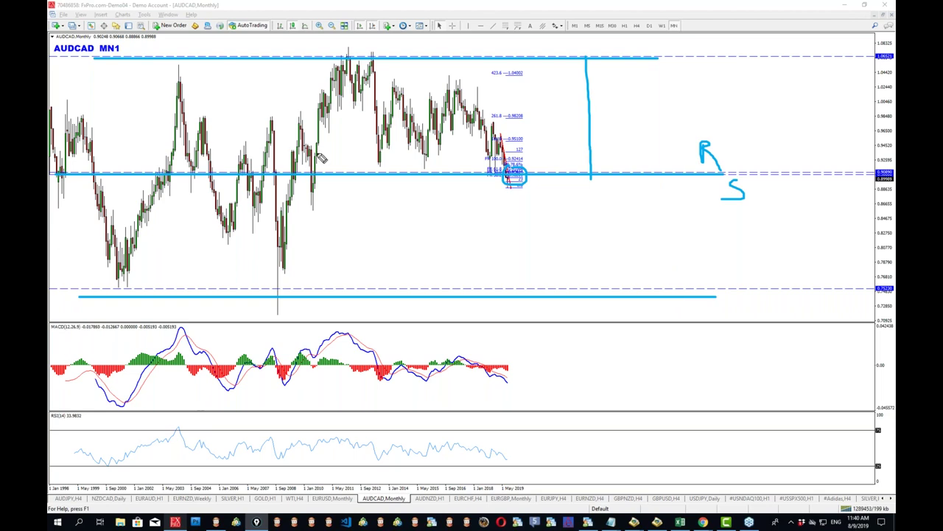
left_click_drag(335, 53, 357, 53)
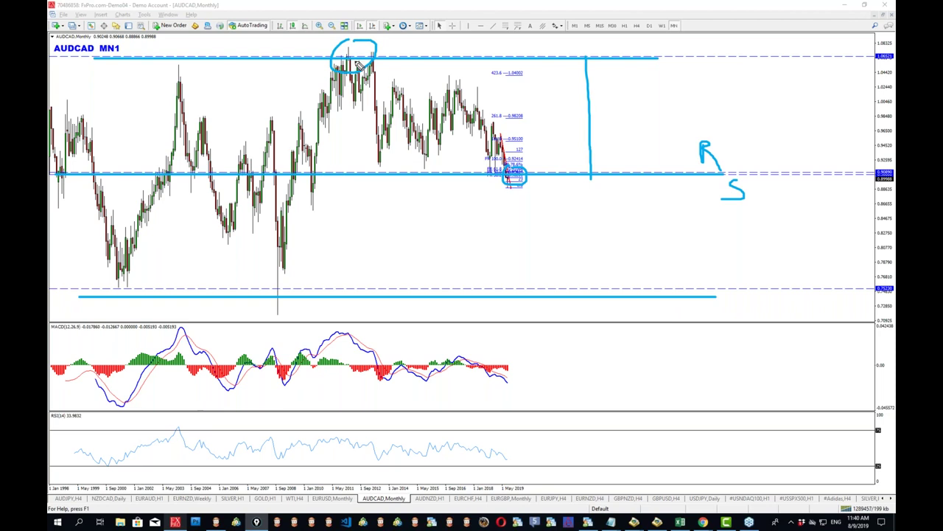
mouse_move(366, 65)
left_mouse_down()
mouse_move(530, 243)
mouse_move(546, 289)
left_mouse_up()
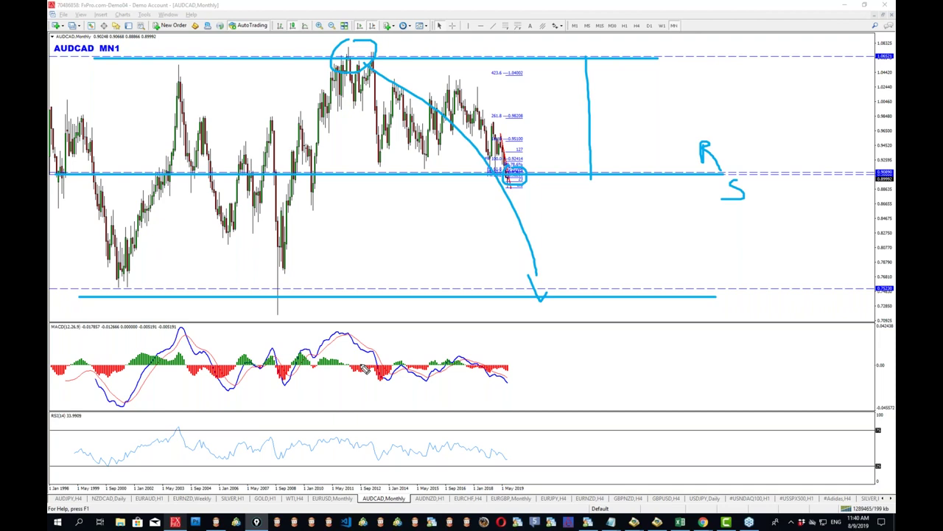
- Circle the major range lows and highs, outline the narrower range since 2013 with two lines, and clear all pen drawings
mouse_move(110, 282)
left_mouse_down()
mouse_move(94, 298)
mouse_move(117, 283)
left_mouse_up()
left_click_drag(174, 44, 178, 47)
left_click_drag(294, 291, 299, 275)
left_click_drag(376, 74, 375, 80)
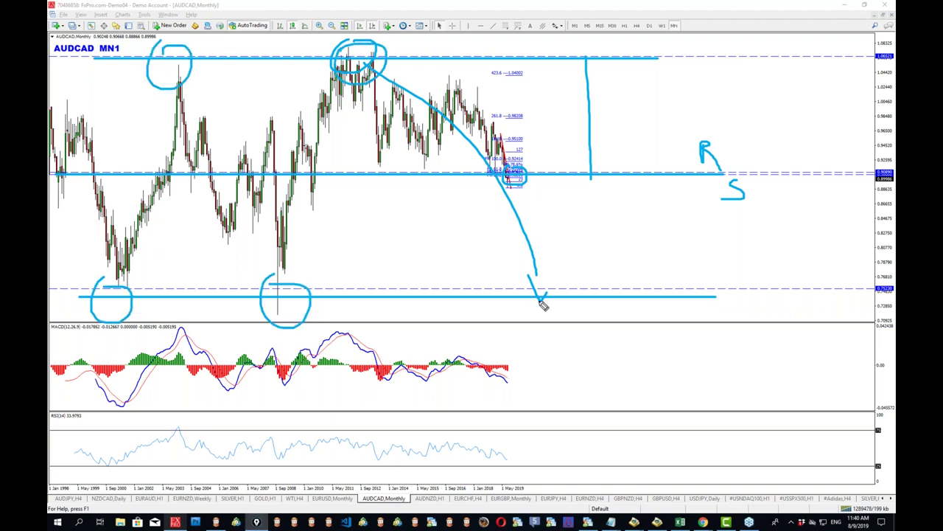
left_click_drag(383, 79, 587, 76)
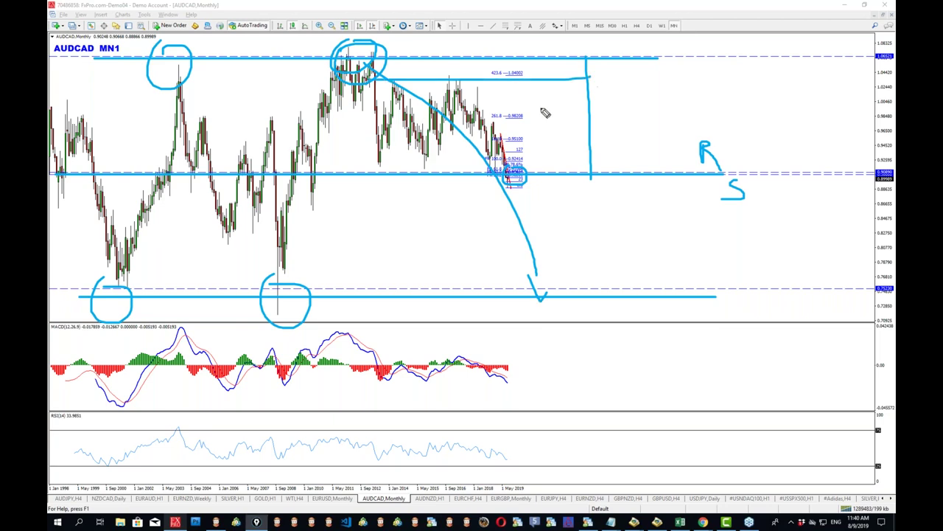
left_click_drag(367, 166, 556, 162)
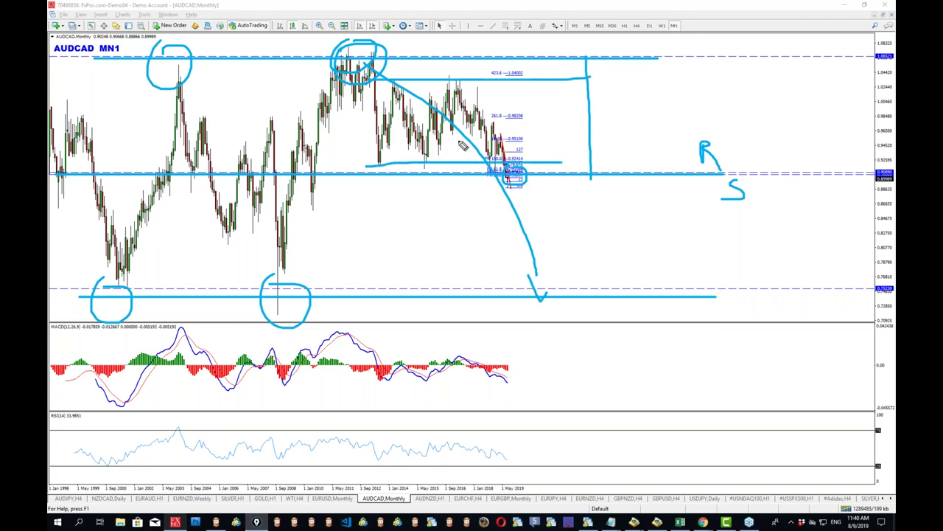
key("Escape")
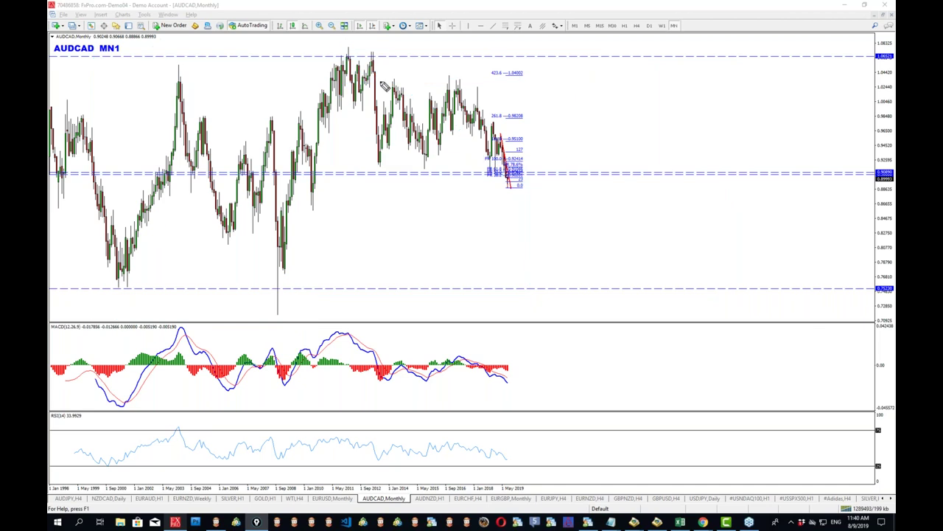
- Sketch the drop from the 2011 high, the sideways range beneath it and the recent breakdown in blue, and clear the drawings
left_click_drag(378, 79, 535, 77)
left_click_drag(370, 165, 554, 164)
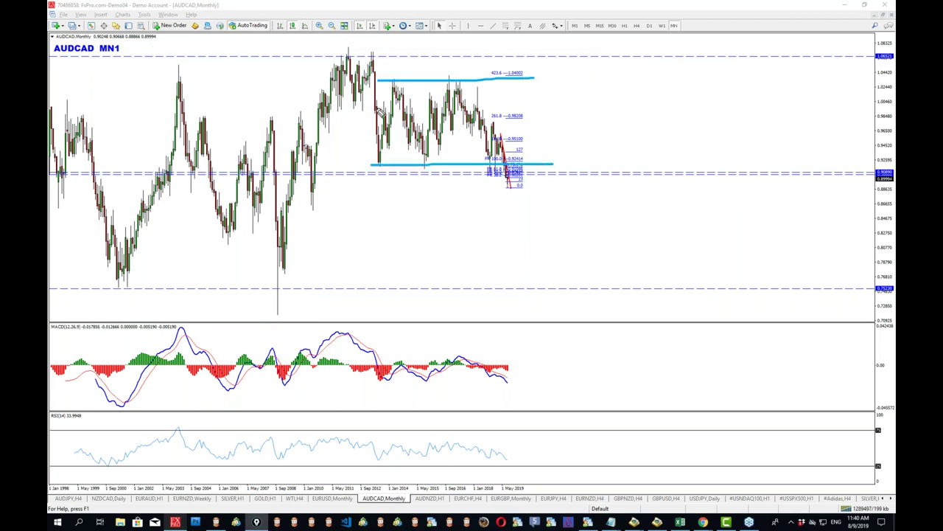
left_click_drag(344, 45, 378, 163)
left_click_drag(378, 78, 572, 78)
left_click_drag(370, 161, 586, 163)
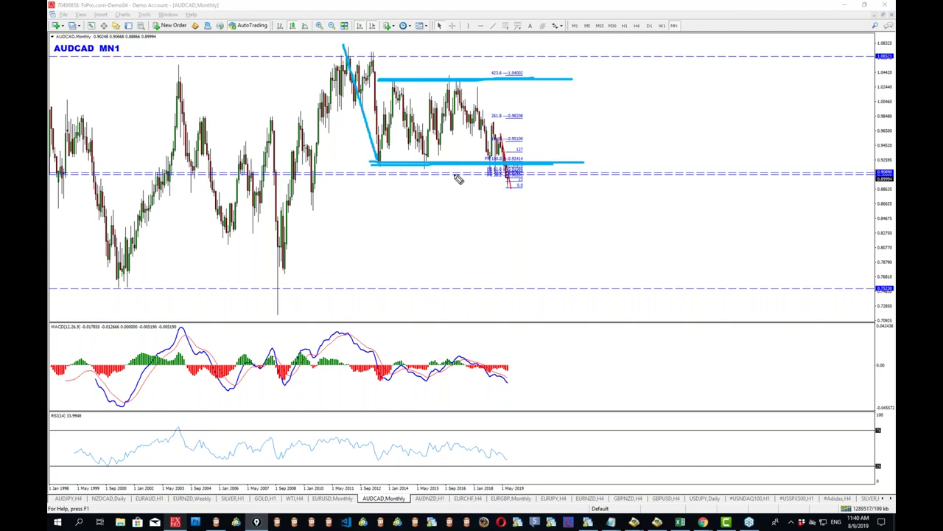
left_click_drag(509, 143, 522, 197)
key("Escape")
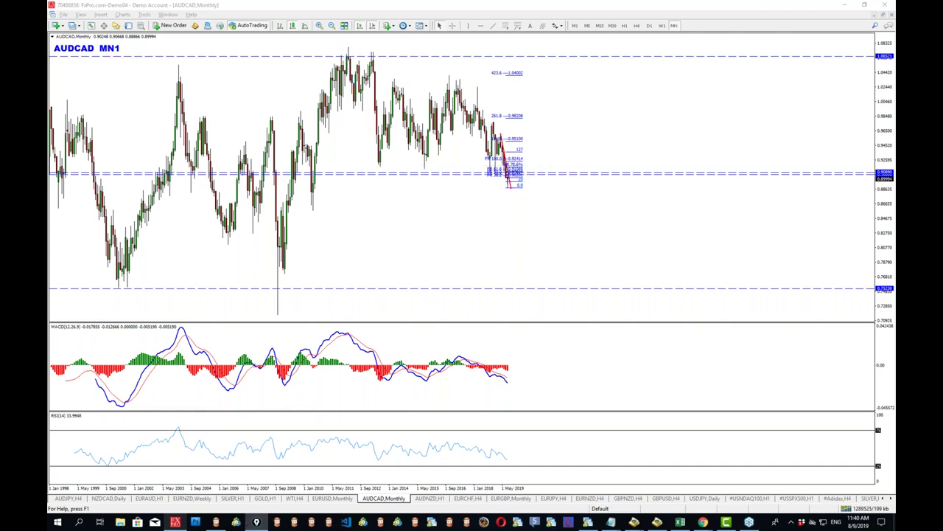
- Underline and circle the MN1 timeframe label, sketch a pullback followed by a downward arrow from the current price, and clear the drawings
left_click_drag(92, 53, 134, 53)
left_click_drag(528, 172, 558, 263)
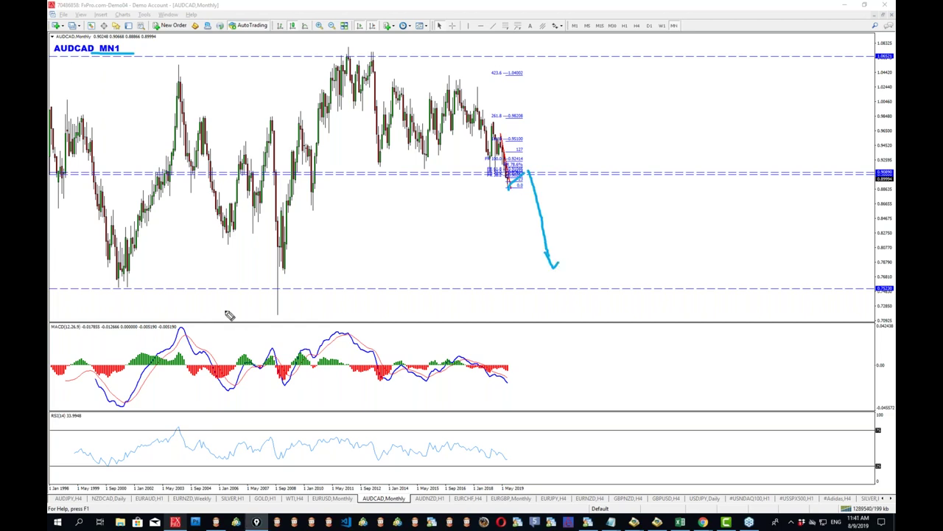
mouse_move(125, 40)
left_mouse_down()
mouse_move(105, 69)
mouse_move(121, 42)
left_mouse_up()
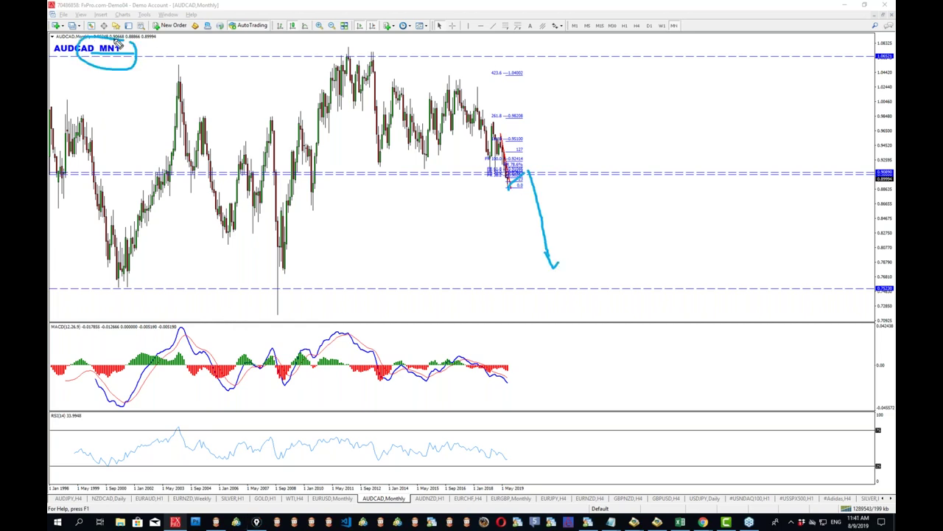
key("Escape")
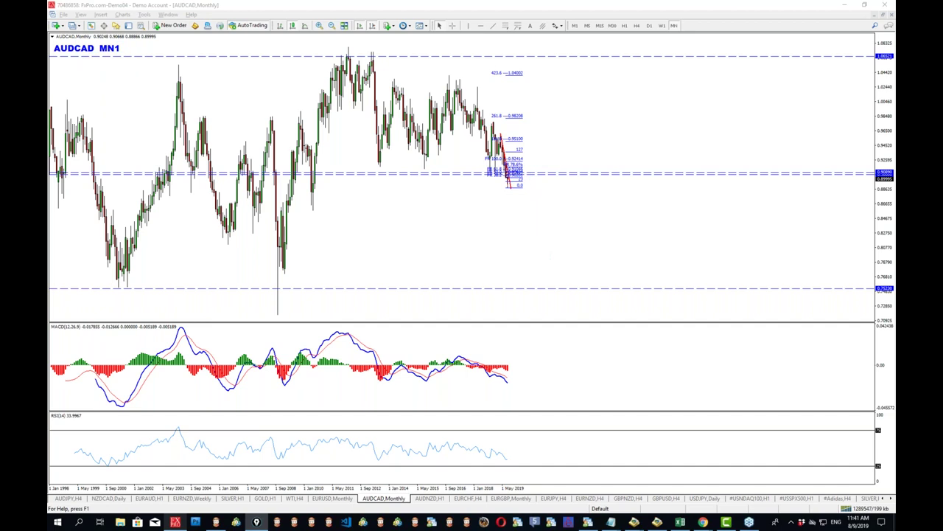
- Show the AUDCAD weekly chart and sketch the MACD comparison lines, projected declines in price and MACD, and a line over the broken support
left_click(662, 26)
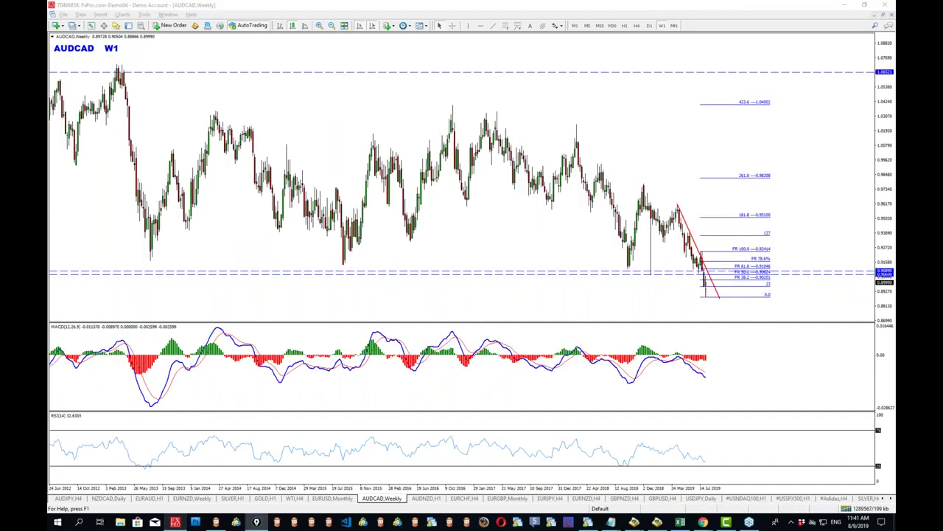
mouse_move(627, 390)
left_mouse_down()
mouse_move(703, 387)
mouse_move(729, 362)
left_mouse_up()
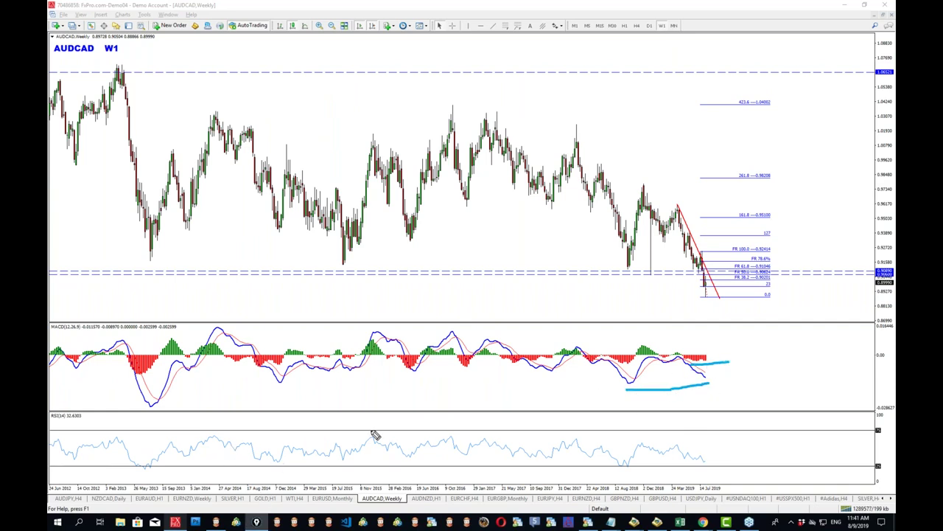
left_click_drag(703, 248, 804, 340)
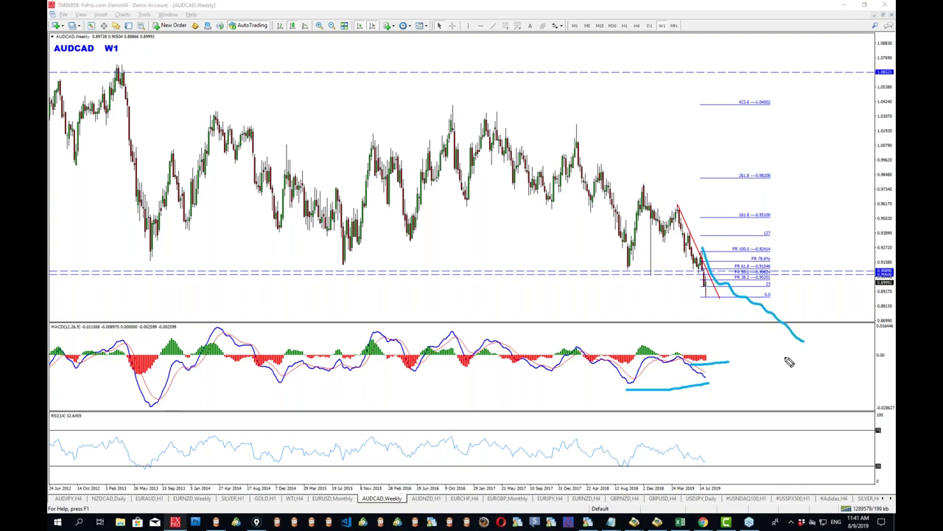
left_click_drag(712, 377, 767, 406)
mouse_move(626, 386)
left_mouse_down()
mouse_move(693, 396)
mouse_move(731, 415)
mouse_move(704, 418)
left_mouse_up()
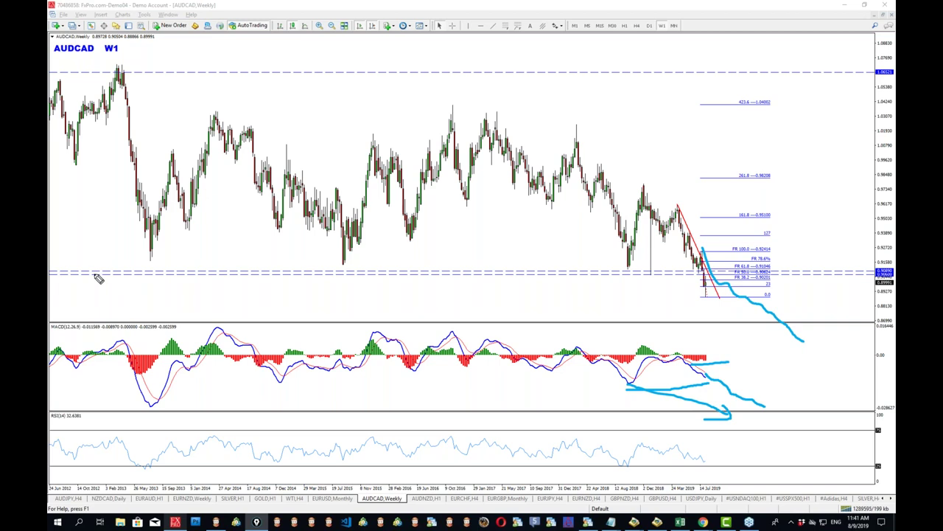
left_click_drag(87, 275, 848, 274)
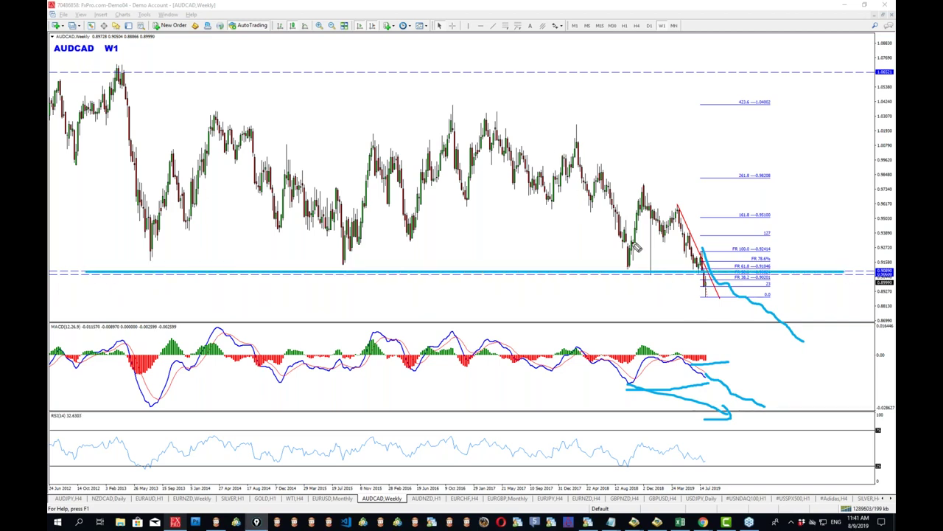
- Sketch the falling lows and a projected drop, rebound and renewed decline below the AUDCAD weekly support, and clear the drawings
mouse_move(624, 278)
left_mouse_down()
mouse_move(676, 302)
mouse_move(763, 309)
mouse_move(771, 293)
mouse_move(818, 347)
mouse_move(851, 347)
left_mouse_up()
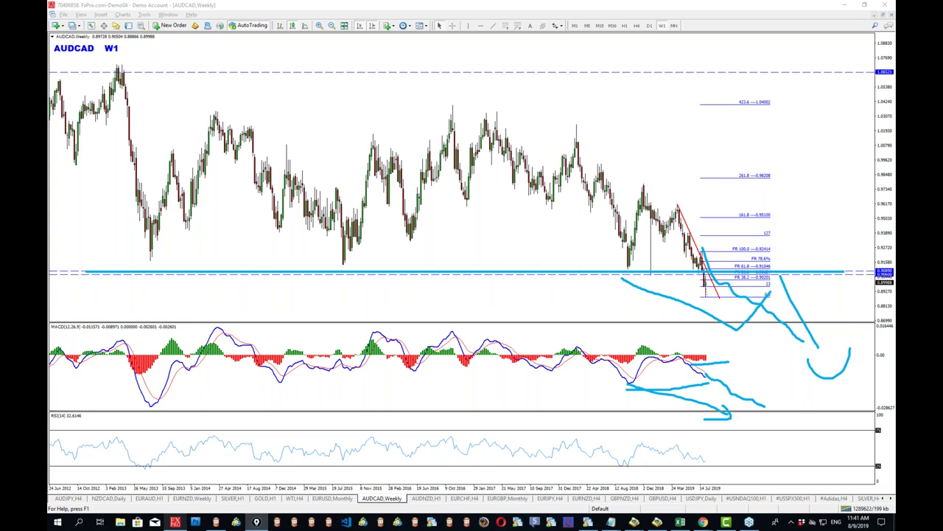
key("Escape")
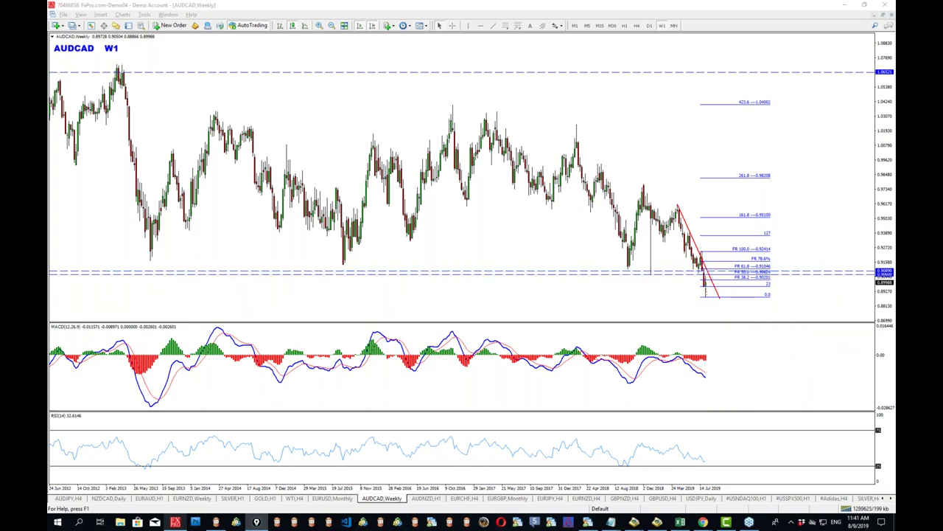
- Draw a line along the broken weekly support, circle the latest MACD swing with an upward arrow, circle the price breakdown, and clear the drawings
left_click_drag(262, 272, 876, 273)
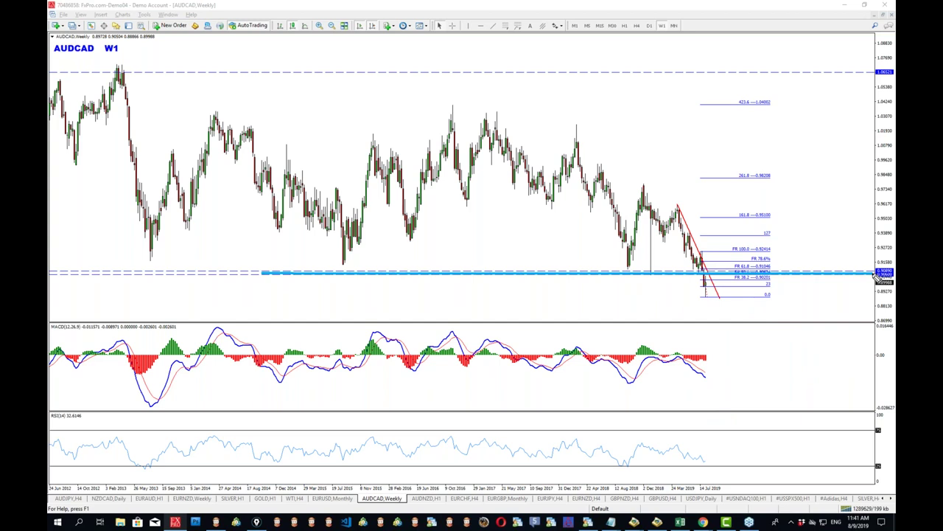
mouse_move(706, 359)
left_mouse_down()
mouse_move(615, 365)
mouse_move(704, 357)
left_mouse_up()
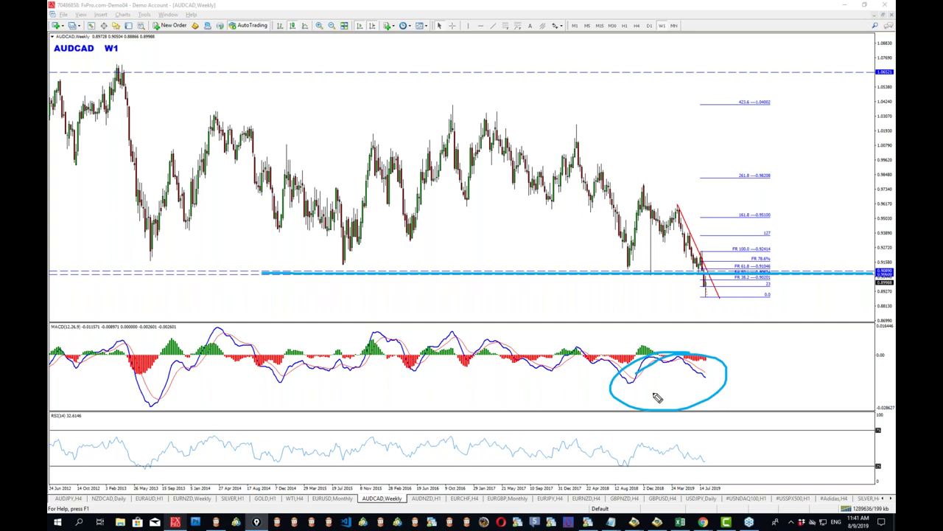
left_click(699, 363)
left_click_drag(701, 387, 708, 375)
mouse_move(669, 257)
left_mouse_down()
mouse_move(769, 297)
mouse_move(693, 260)
left_mouse_up()
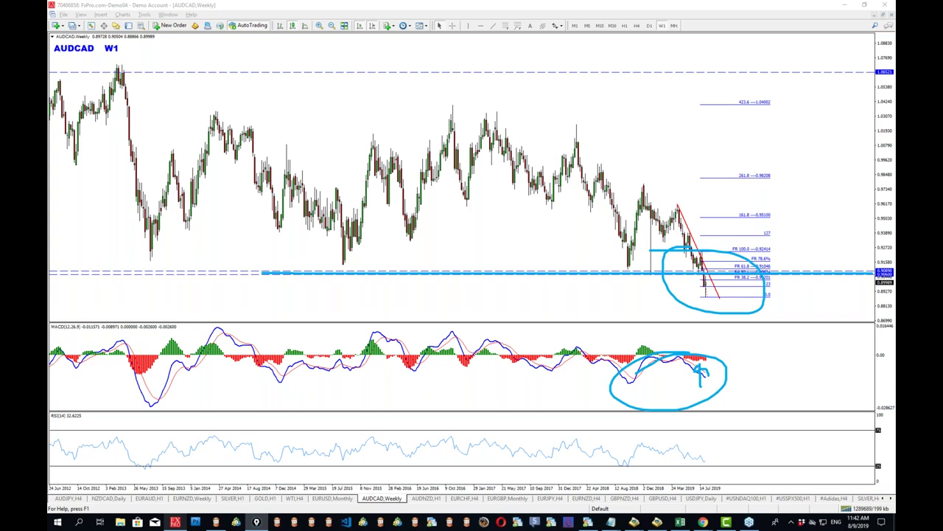
key("ctrl+shift+6")
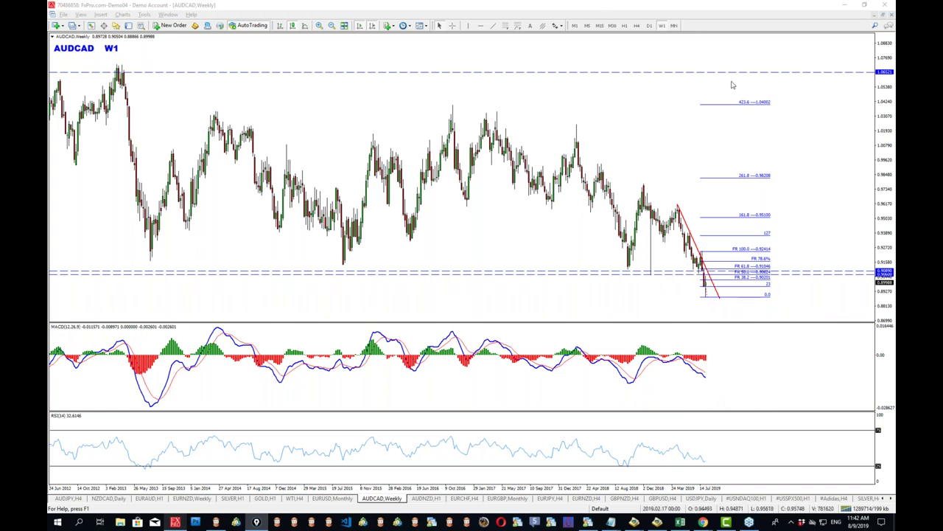
- Show the AUDCAD daily chart with its price scale auto-fitted, and switch to Chrome to show the AUDCAD D1 report image
left_click(650, 26)
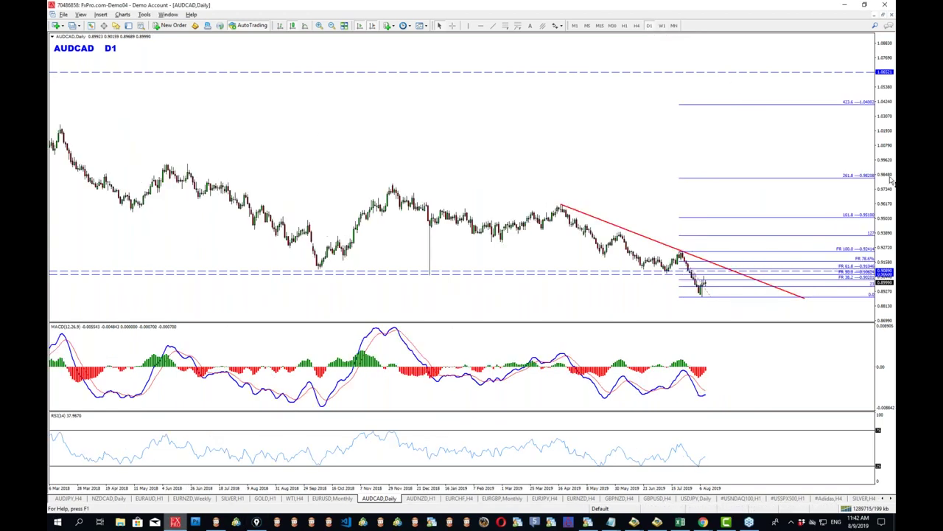
double_click(890, 180)
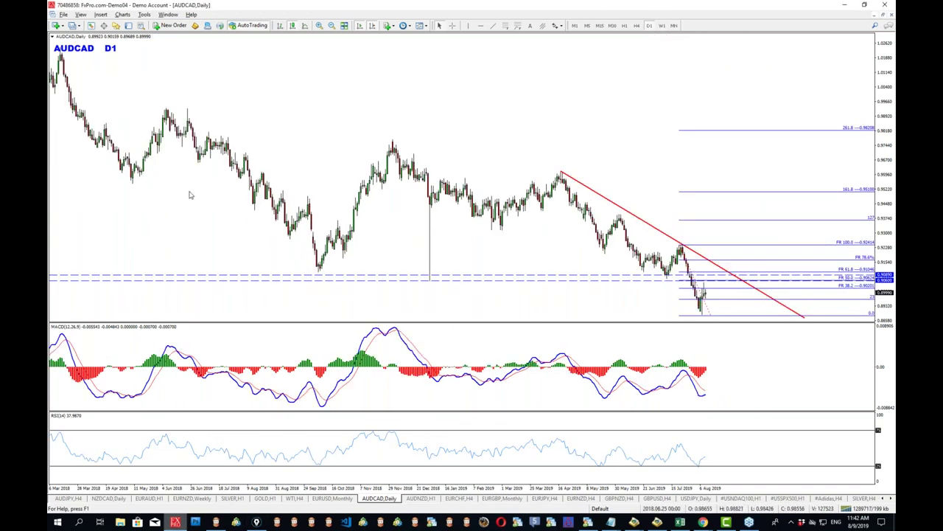
left_click(181, 523)
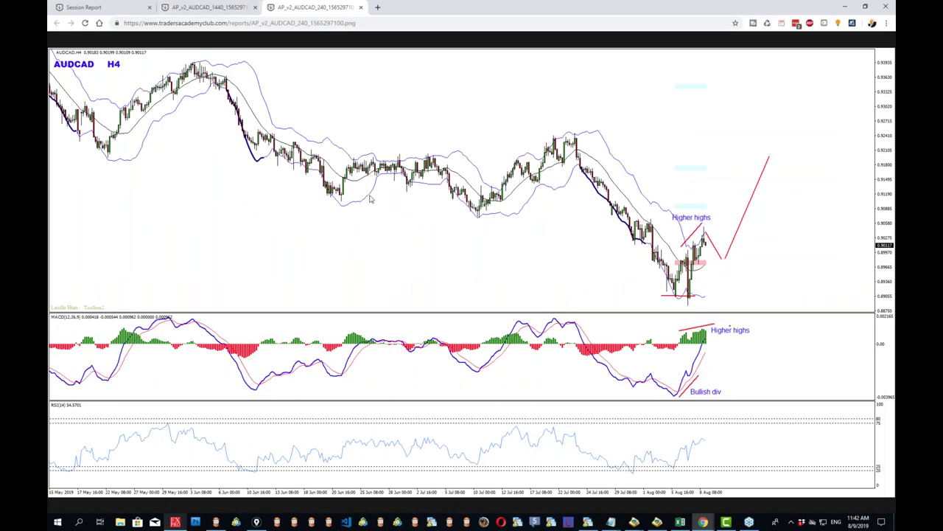
left_click(221, 8)
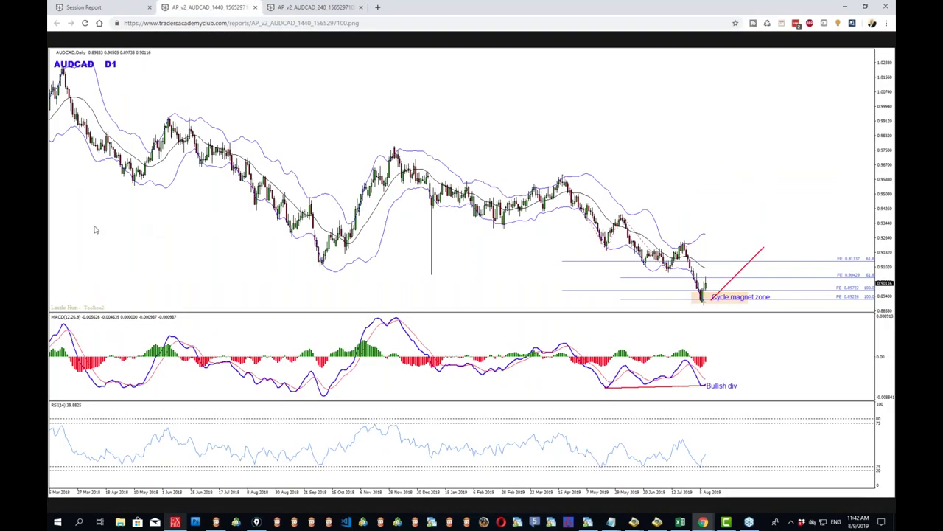
- Draw a downward arrow, retrace the rise from the cycle magnet zone, underline 1440 and 240 in the report names, and clear the drawings
key("alt+Tab")
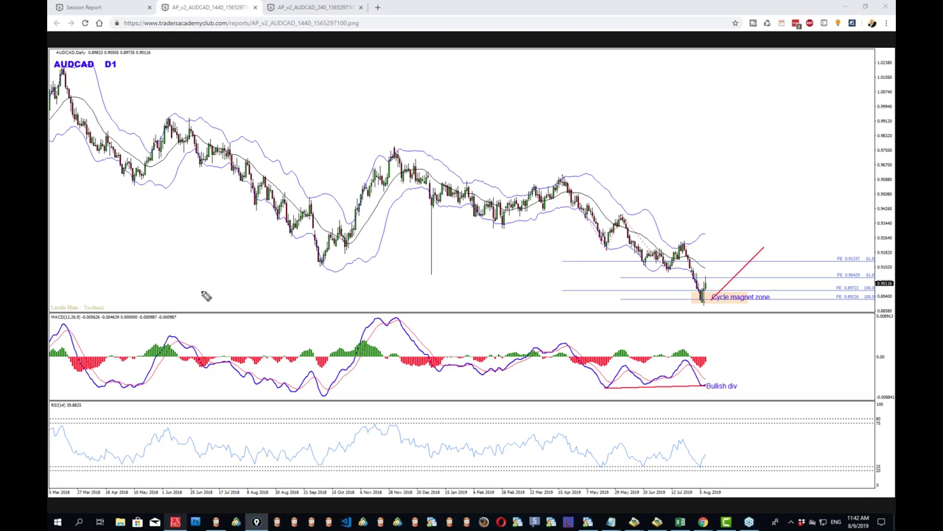
left_click_drag(862, 157, 864, 224)
left_click_drag(848, 194, 876, 210)
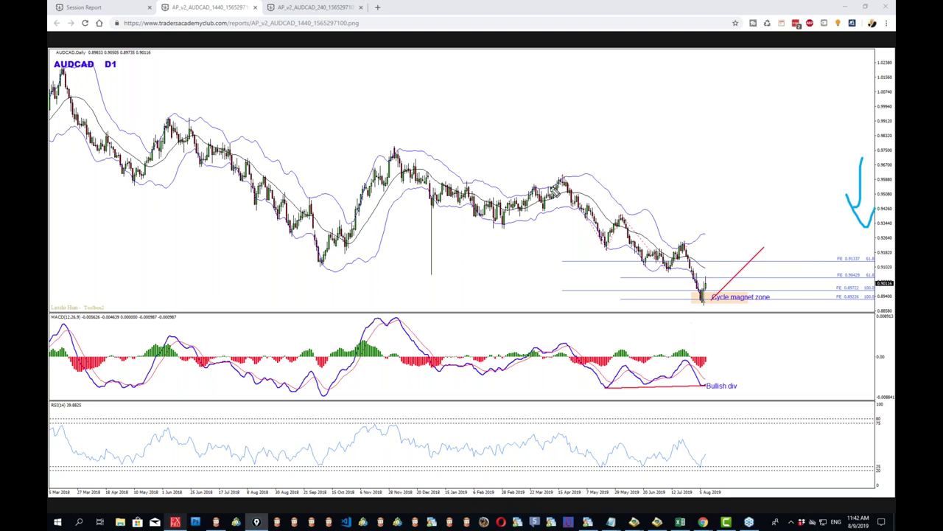
left_click_drag(707, 295, 741, 253)
left_click_drag(310, 12, 329, 11)
left_click_drag(199, 11, 244, 10)
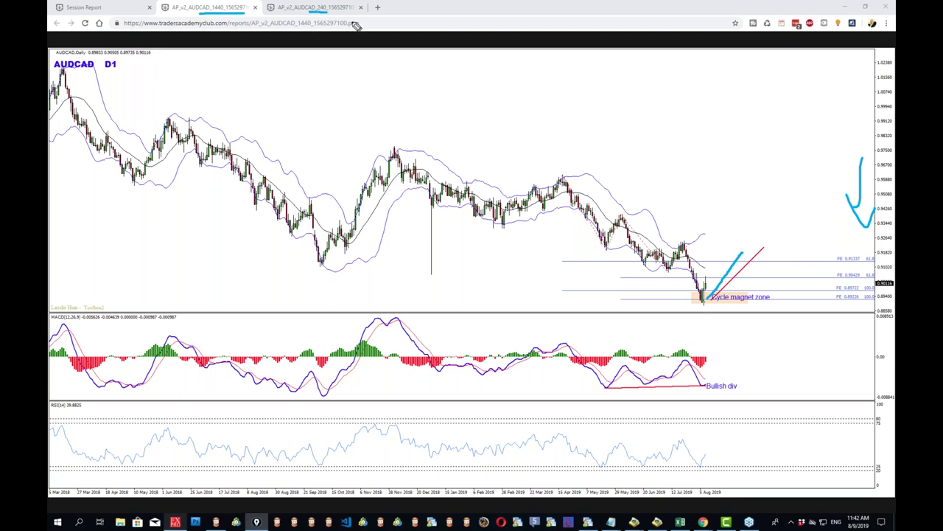
left_click_drag(402, 12, 432, 12)
mouse_move(704, 308)
left_mouse_down()
mouse_move(748, 252)
mouse_move(711, 304)
left_mouse_up()
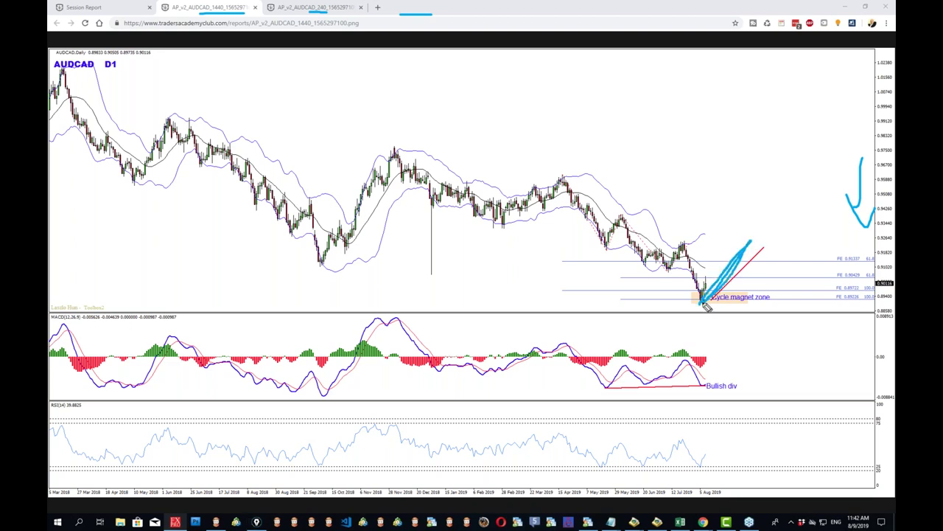
key("ctrl+shift+7")
- Trace the three-leg decline, MACD divergence and projected rise on the D1 report, circle 1440 and 240 in the report names, and clear the drawings
mouse_move(562, 172)
left_mouse_down()
mouse_move(667, 242)
mouse_move(693, 315)
left_mouse_up()
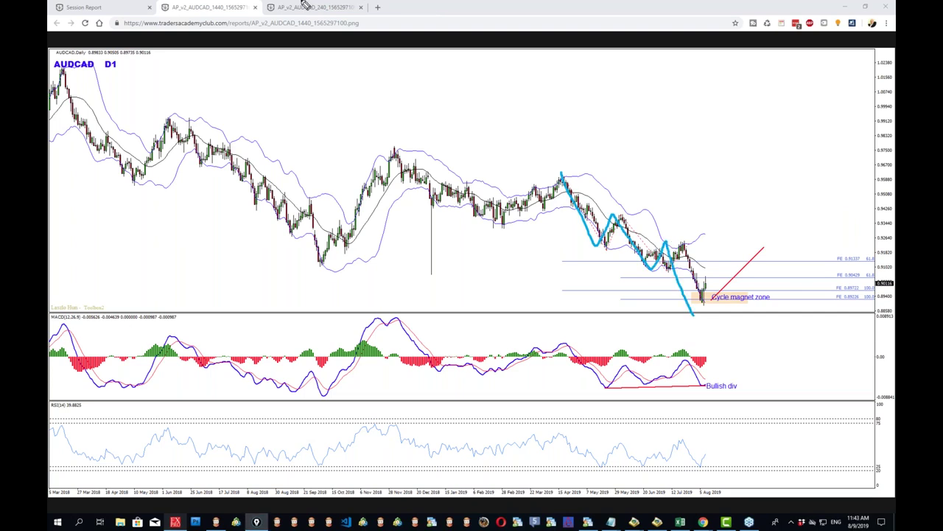
mouse_move(234, 6)
left_mouse_down()
mouse_move(206, 16)
mouse_move(241, 8)
left_mouse_up()
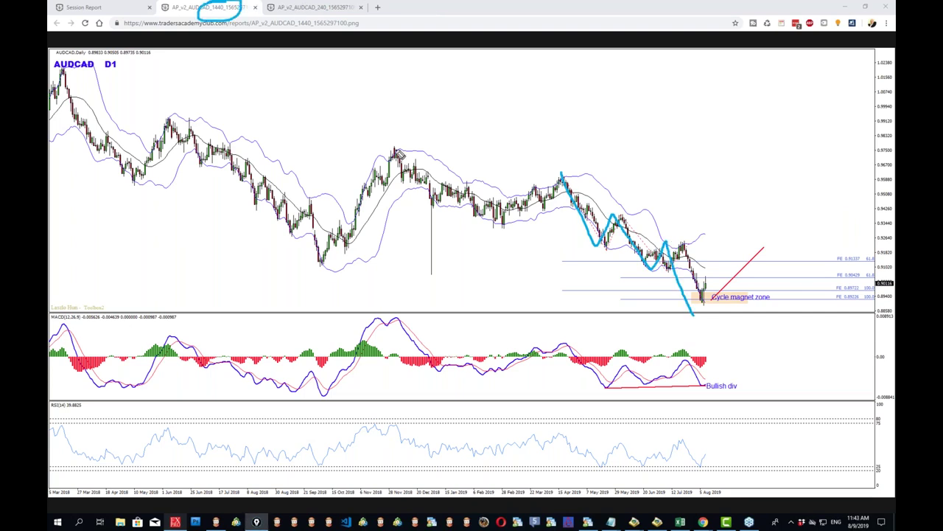
mouse_move(589, 403)
left_mouse_down()
mouse_move(670, 377)
mouse_move(574, 414)
left_mouse_up()
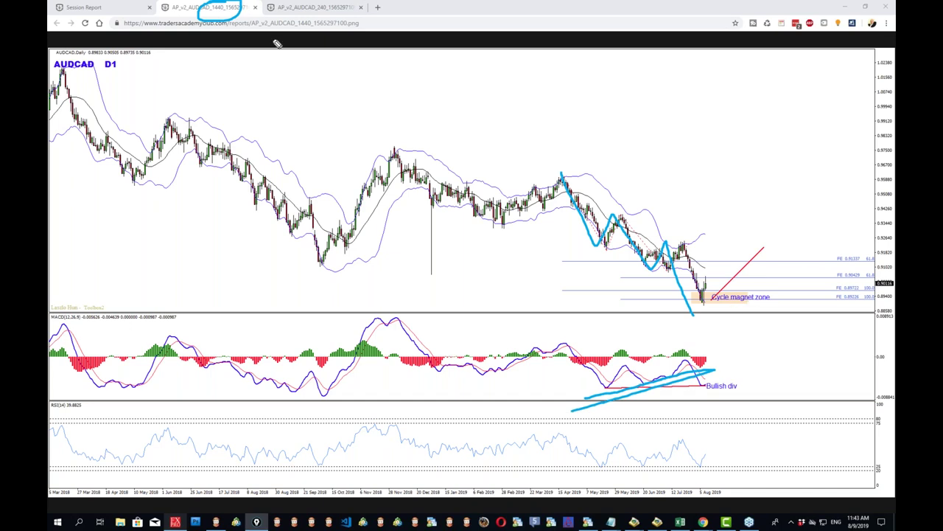
mouse_move(308, 5)
left_mouse_down()
mouse_move(339, 17)
mouse_move(310, 4)
left_mouse_up()
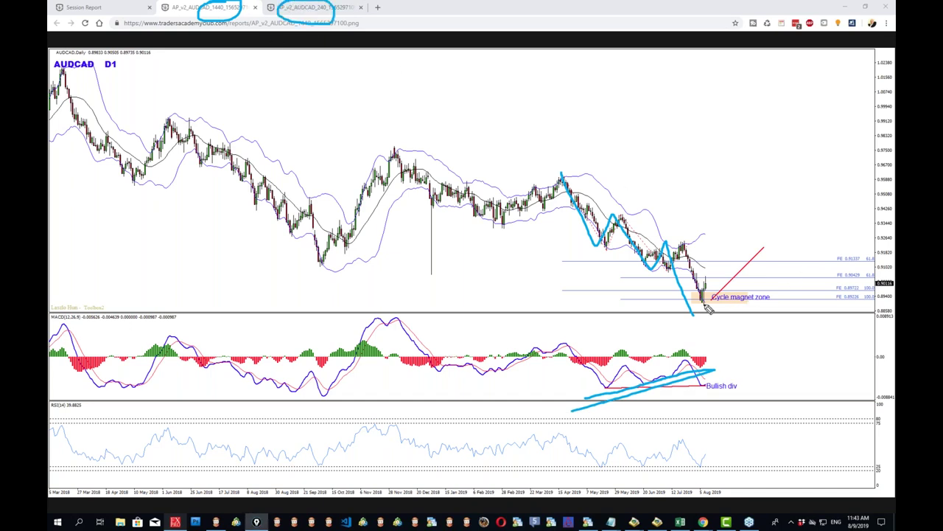
left_click_drag(697, 305, 744, 270)
mouse_move(695, 308)
left_mouse_down()
mouse_move(715, 297)
mouse_move(743, 249)
left_mouse_up()
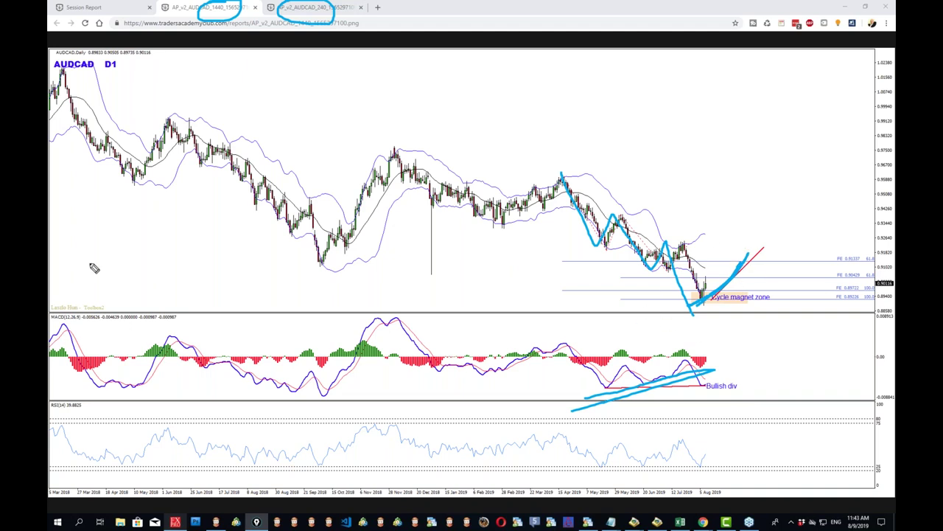
key("Escape")
- Switch to the MetaTrader AUDCAD daily chart, box the decline since April 2019, and strike over the W1 and MN timeframe labels
left_click(175, 522)
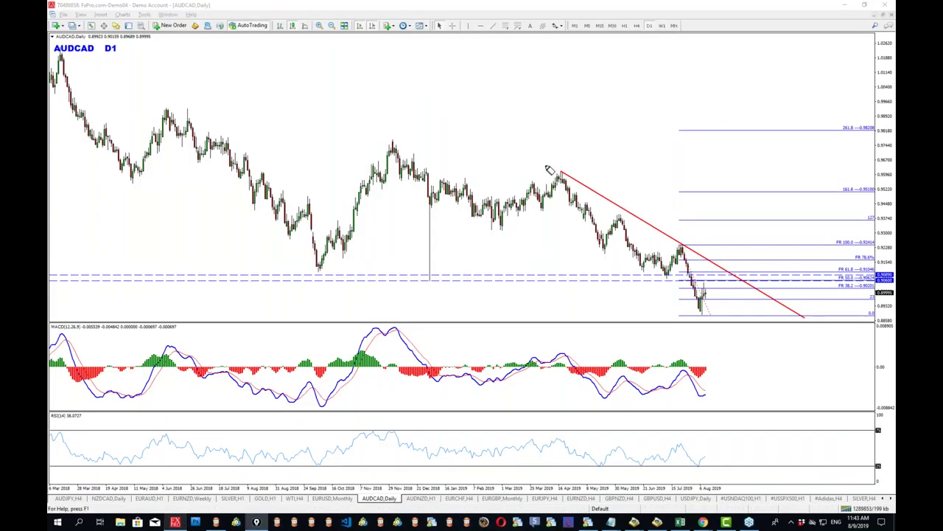
mouse_move(552, 145)
left_mouse_down()
mouse_move(737, 331)
mouse_move(567, 132)
mouse_move(516, 131)
left_mouse_up()
mouse_move(659, 26)
left_mouse_down()
mouse_move(685, 26)
mouse_move(660, 26)
left_mouse_up()
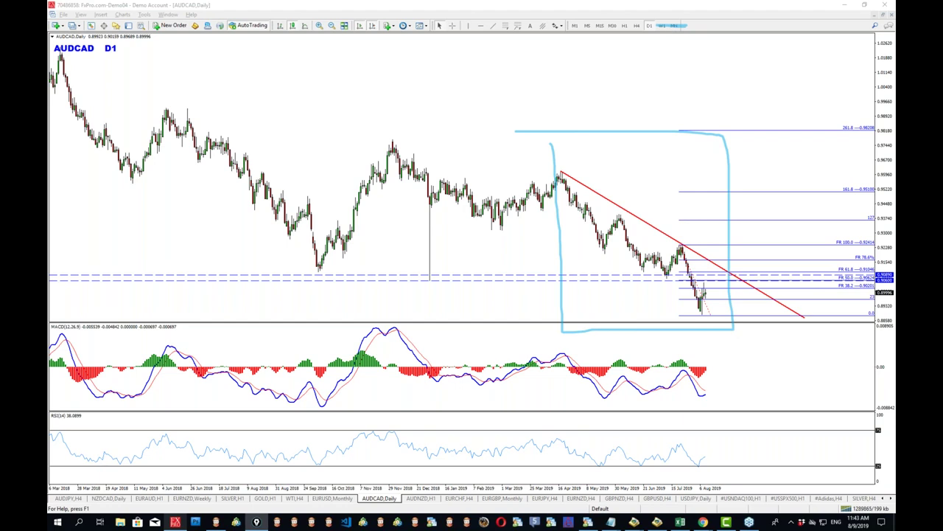
left_click_drag(663, 25, 701, 26)
- Show the AUDCAD H1 chart and clear the pen drawings
left_click(625, 26)
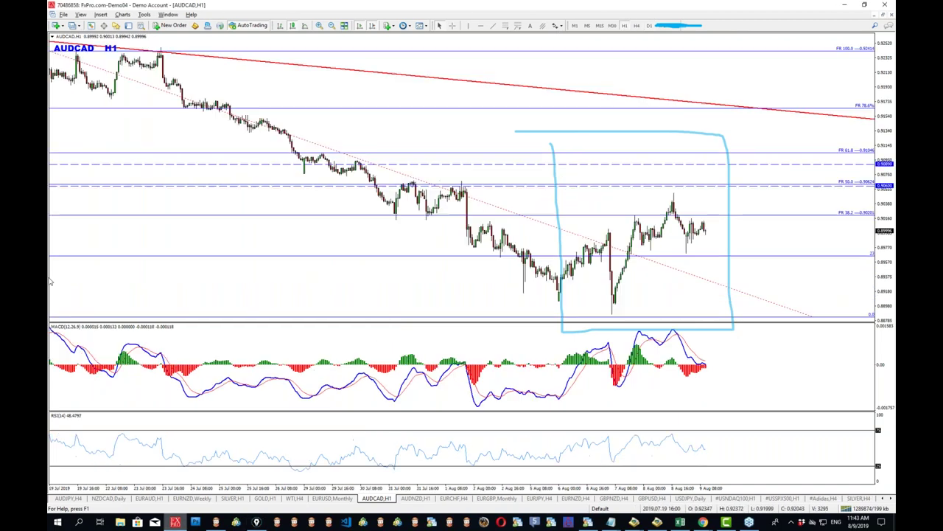
key("ctrl+shift+7")
key("ctrl+shift+3")
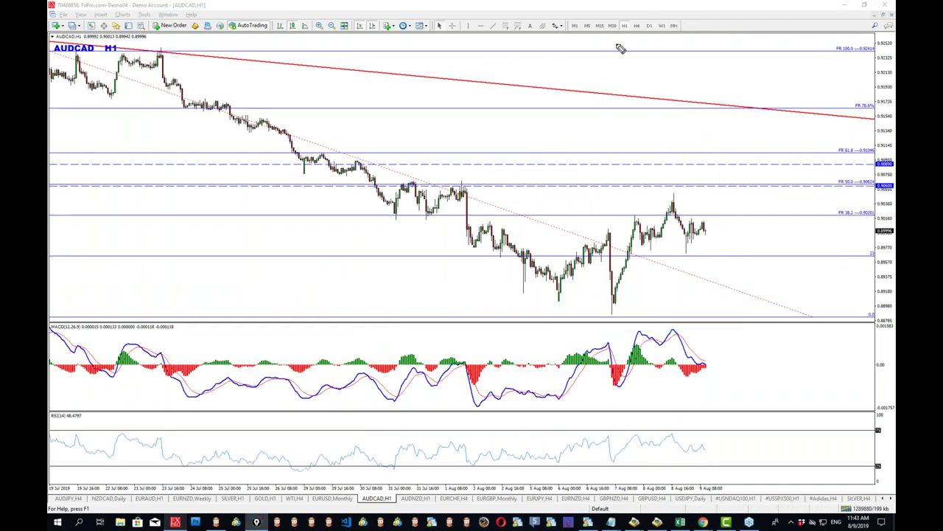
- Circle the H1, H4 and D1 timeframe labels, point an arrow at H1, mark the early August lows, and clear the drawings
mouse_move(655, 22)
left_mouse_down()
mouse_move(627, 18)
mouse_move(658, 38)
mouse_move(651, 17)
left_mouse_up()
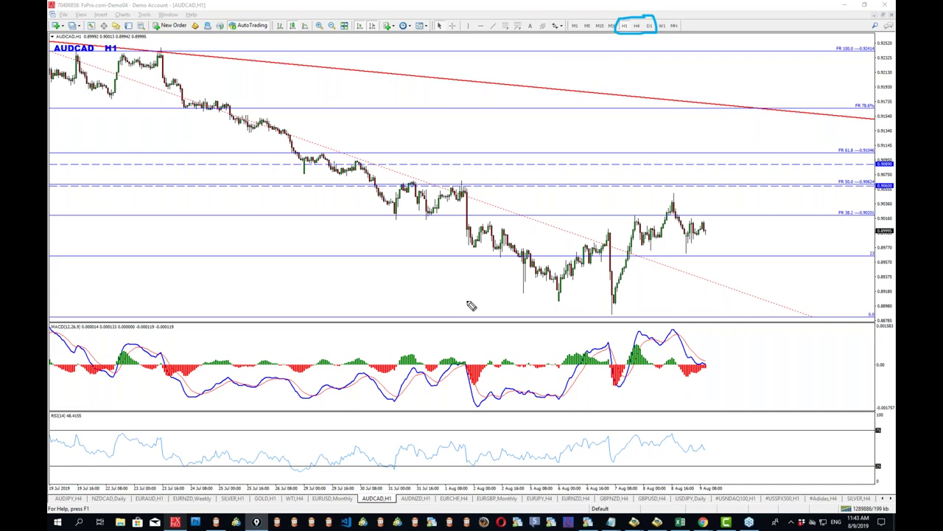
left_click_drag(623, 68, 631, 46)
left_click_drag(515, 295, 586, 297)
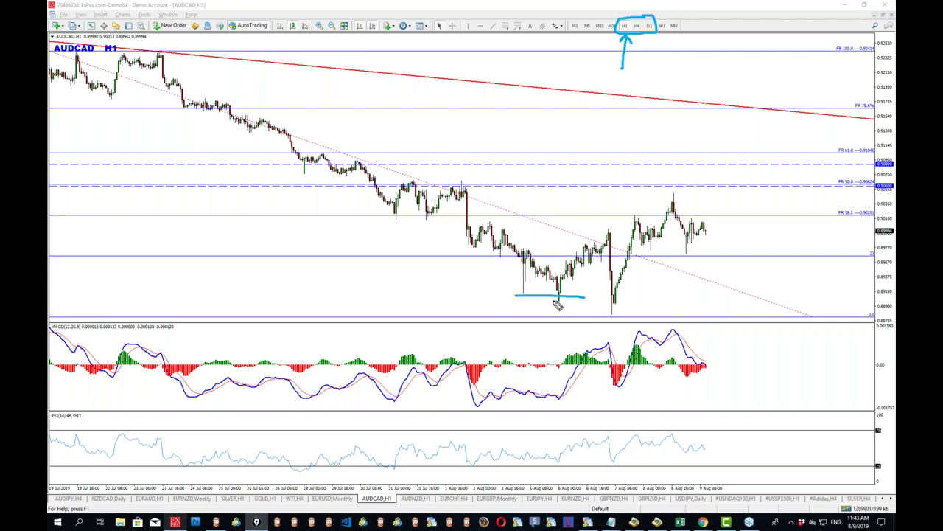
left_click_drag(528, 260, 545, 278)
key("ctrl+shift+7")
- Mark the H1 divergence at the 6 August low and the higher highs, circle the pattern, sketch a dip and rally, and clear the drawings
left_click_drag(547, 300, 717, 300)
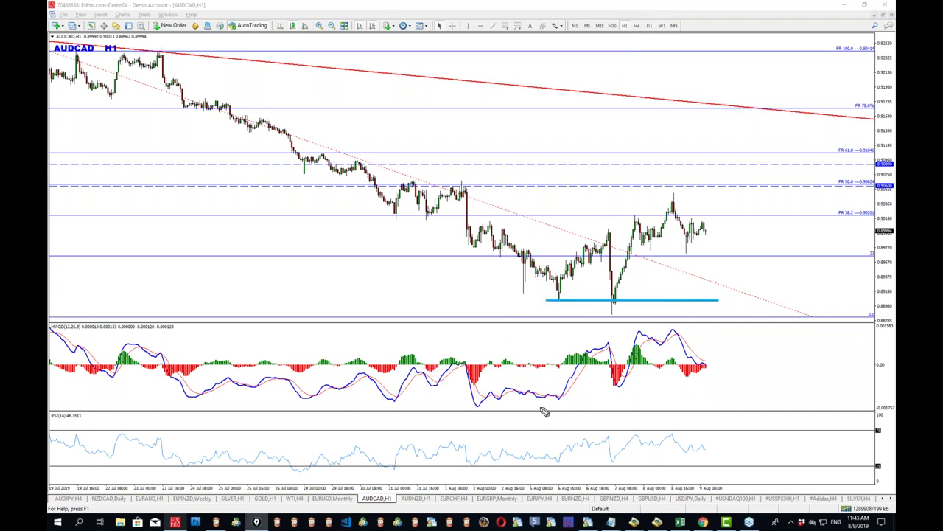
left_click_drag(550, 416, 681, 389)
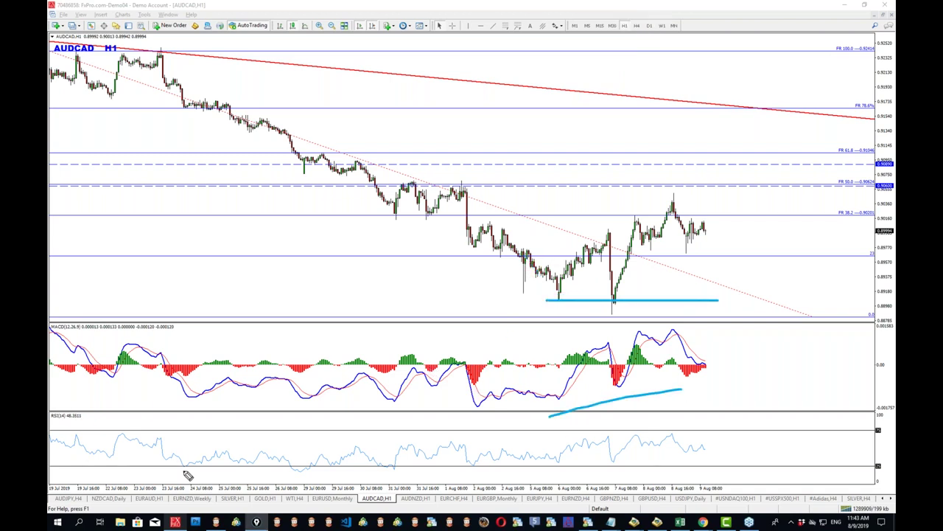
left_click(576, 229)
left_click_drag(576, 230, 629, 200)
left_click_drag(619, 199, 631, 215)
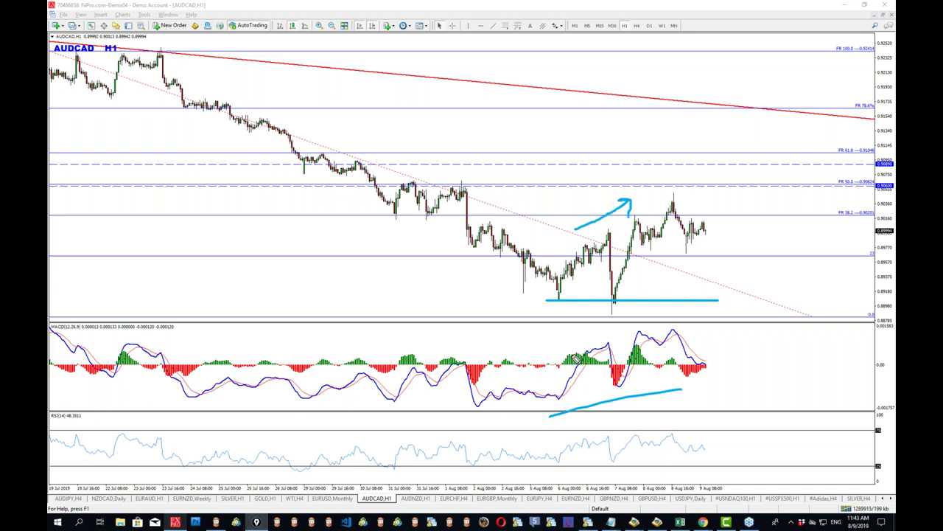
mouse_move(574, 197)
left_mouse_down()
mouse_move(627, 198)
mouse_move(765, 232)
mouse_move(805, 138)
left_mouse_up()
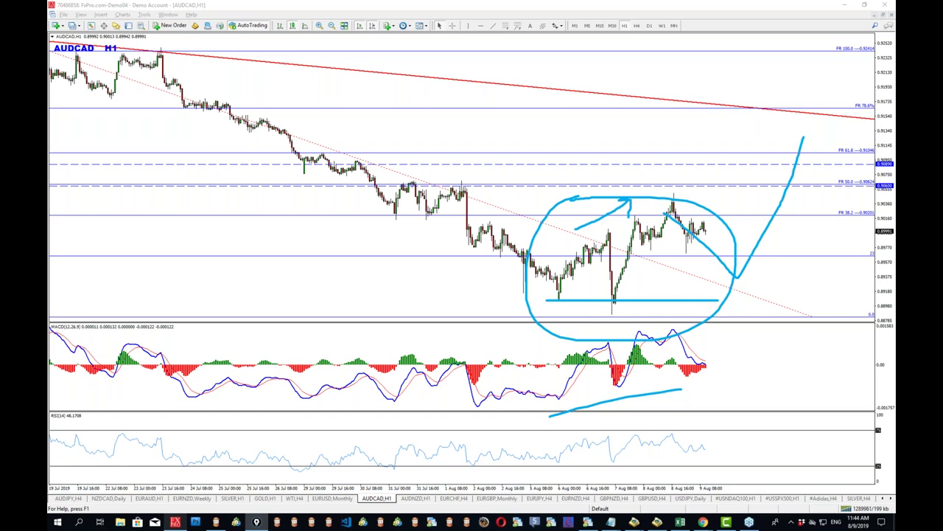
left_click(56, 225)
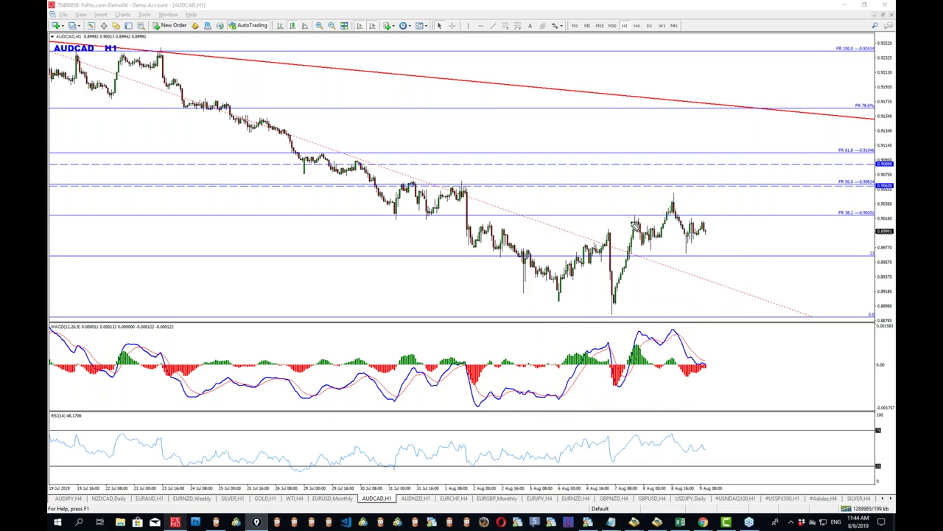
- Trace the head-and-shoulders shape at the recent H1 highs, draw its neckline, and mark the preceding rally from the 7 August low
mouse_move(637, 217)
left_mouse_down()
mouse_move(625, 239)
mouse_move(650, 245)
left_mouse_up()
mouse_move(668, 201)
left_mouse_down()
mouse_move(653, 240)
mouse_move(673, 245)
left_mouse_up()
mouse_move(704, 228)
left_mouse_down()
mouse_move(720, 251)
mouse_move(708, 246)
left_mouse_up()
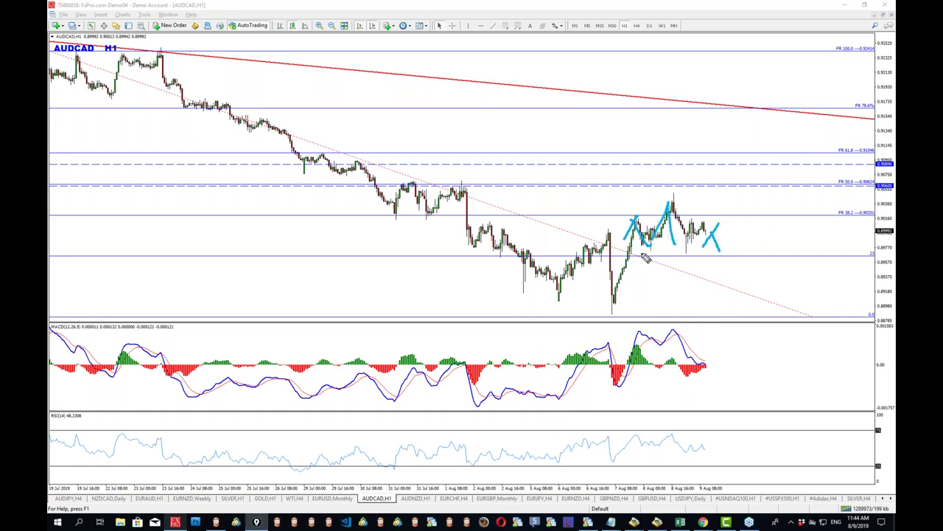
left_click_drag(637, 252, 764, 251)
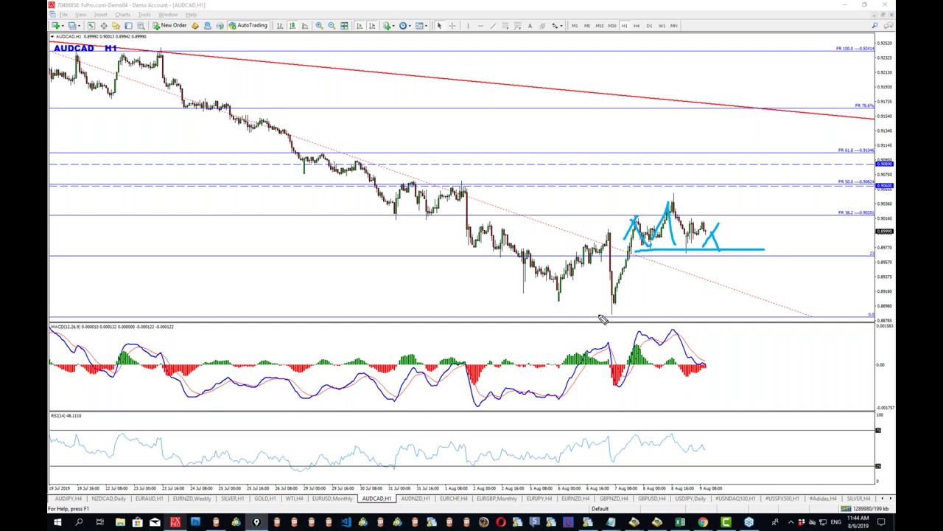
left_click_drag(600, 314, 632, 250)
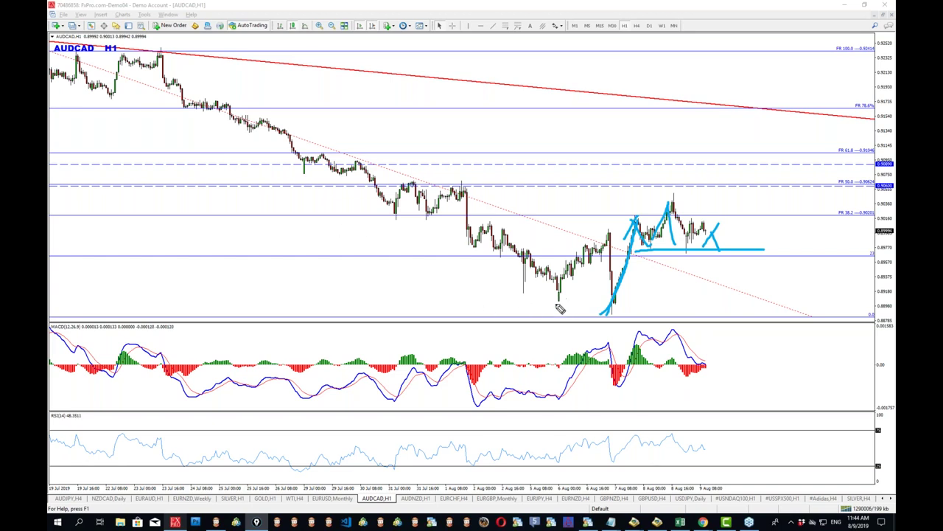
- Sketch a rising line beneath the MACD, a higher-highs arrow, a projected dip and rally in price, and a line under the 7 August low
left_click_drag(548, 434, 650, 402)
mouse_move(589, 220)
left_mouse_down()
mouse_move(650, 196)
mouse_move(749, 281)
mouse_move(811, 157)
mouse_move(811, 172)
left_mouse_up()
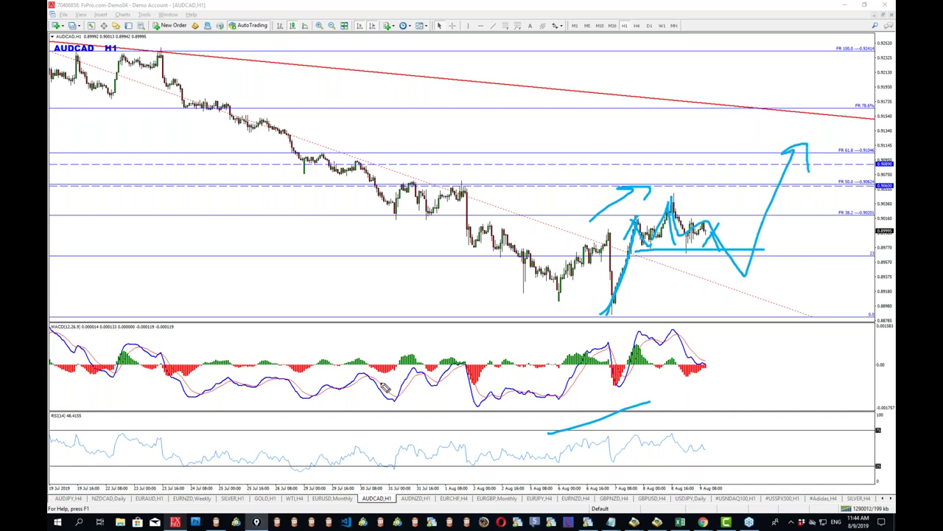
left_click_drag(697, 320, 452, 321)
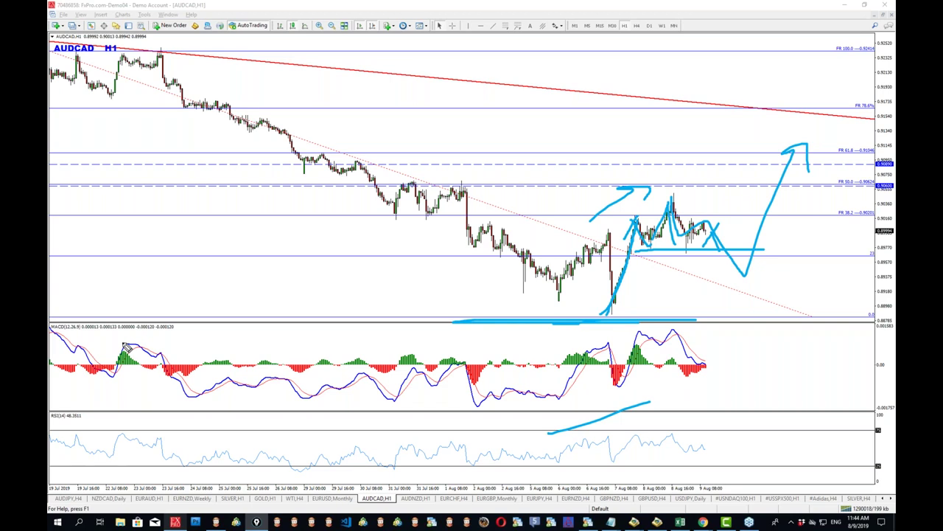
- Clear the drawings, draw a vertical trendline from the 8 August AUDCAD high to the neckline, and place a copy below the neckline
key("Escape")
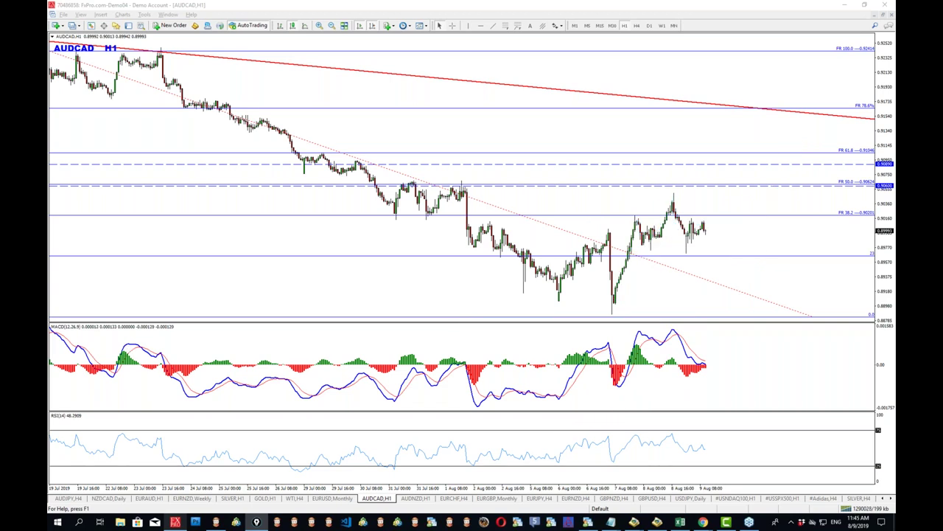
left_click(492, 26)
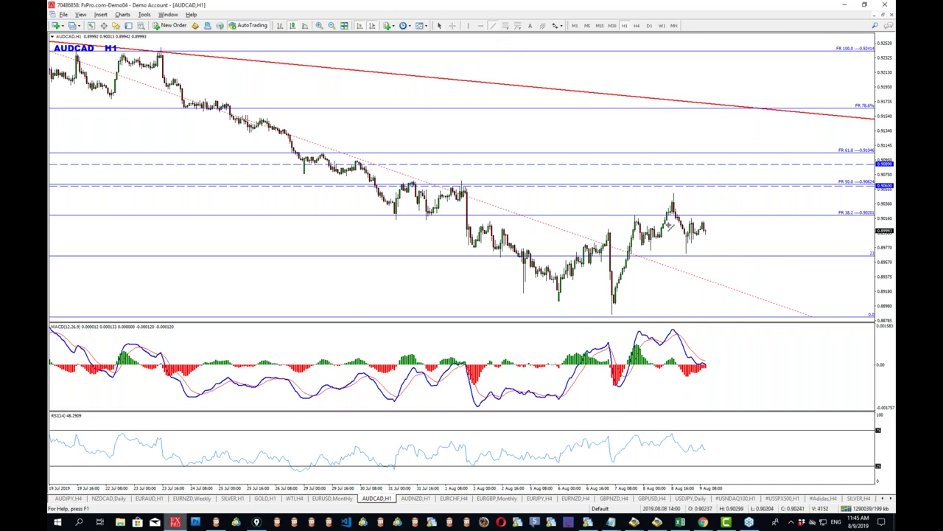
mouse_move(669, 196)
left_mouse_down()
mouse_move(669, 256)
mouse_move(674, 225)
mouse_move(731, 280)
left_mouse_up()
double_click(670, 228)
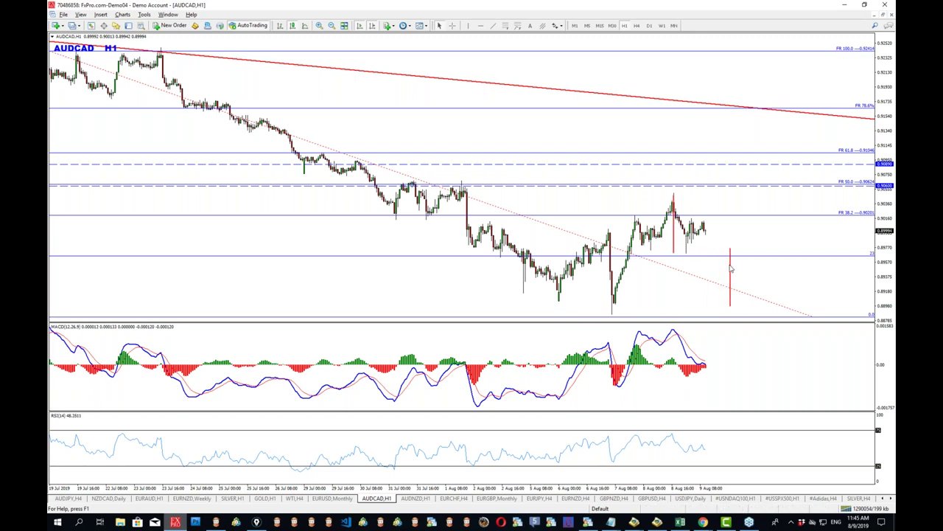
left_click_drag(729, 277, 732, 258)
- Measure the projected drop from the 9 August prices and shift the copied vertical line slightly later in time
middle_click(703, 240)
left_click_drag(708, 222, 743, 292)
left_click_drag(734, 259, 737, 280)
middle_click(711, 257)
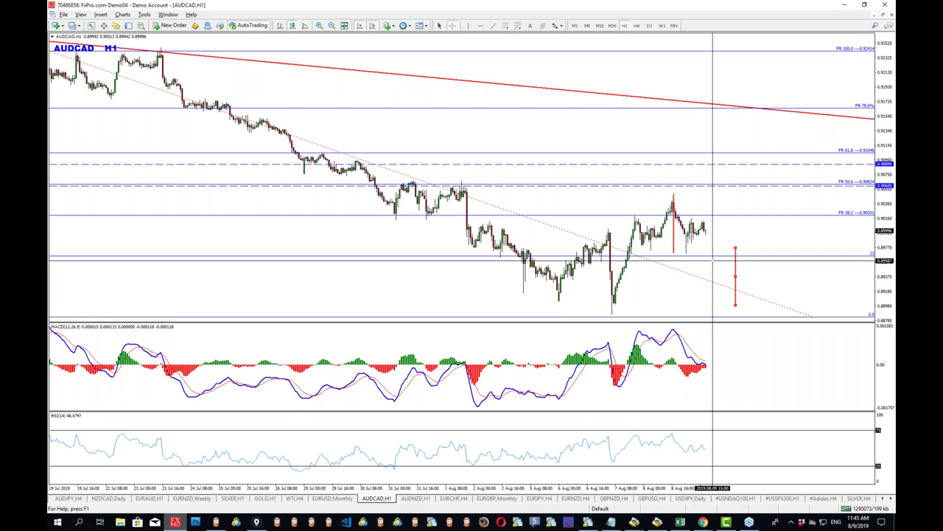
left_click(700, 298)
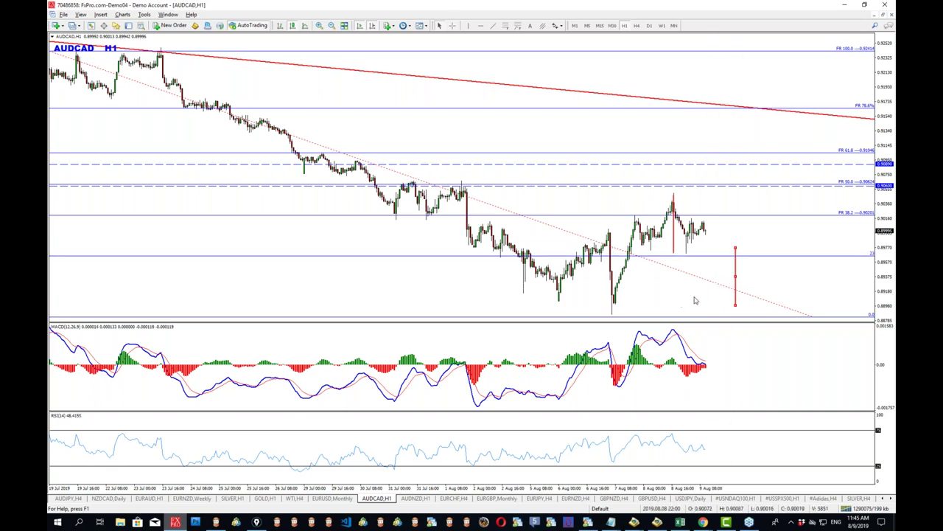
- Measure the projected rally from the copied line's lower end up to about 0.91326, and delete the vertical lines
middle_click(735, 304)
left_click_drag(735, 304, 811, 132)
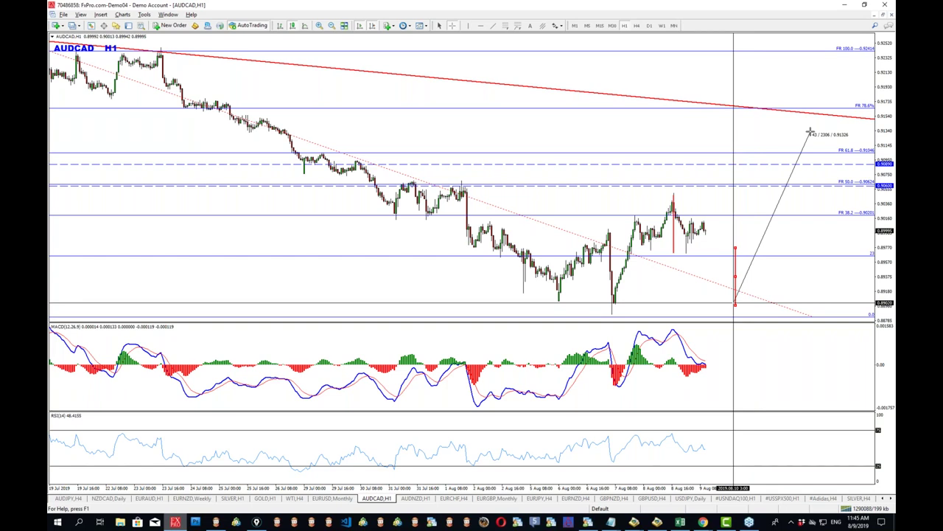
right_click(674, 252)
left_click(707, 281)
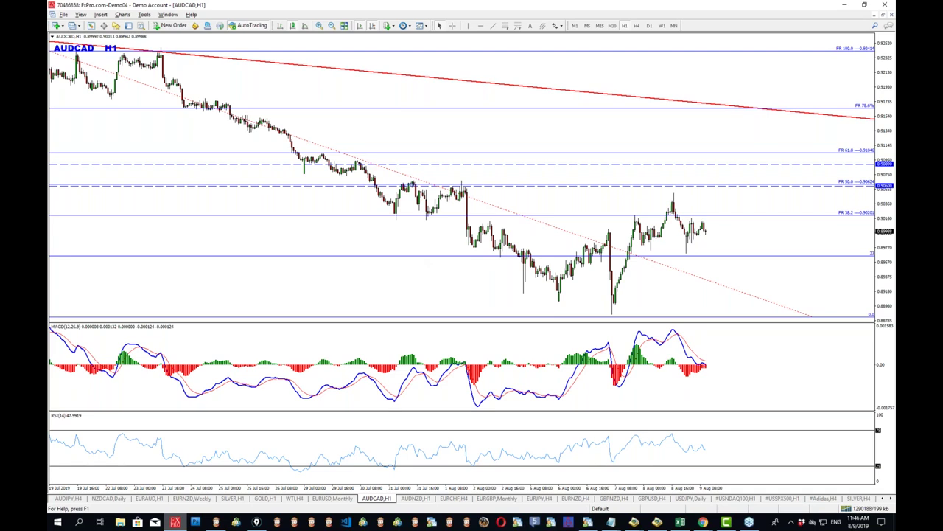
- Switch to the browser and close the AUDCAD D1 and H4 report charts
left_click(175, 521)
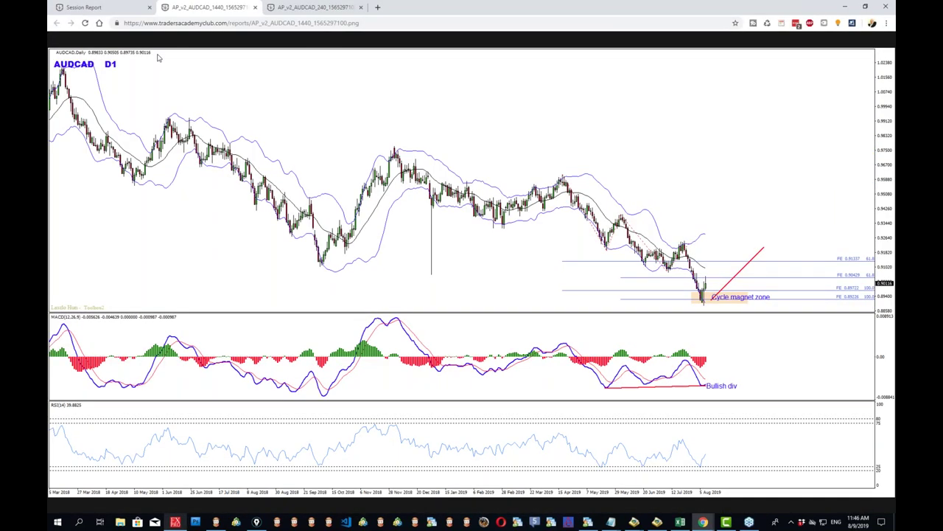
left_click(254, 8)
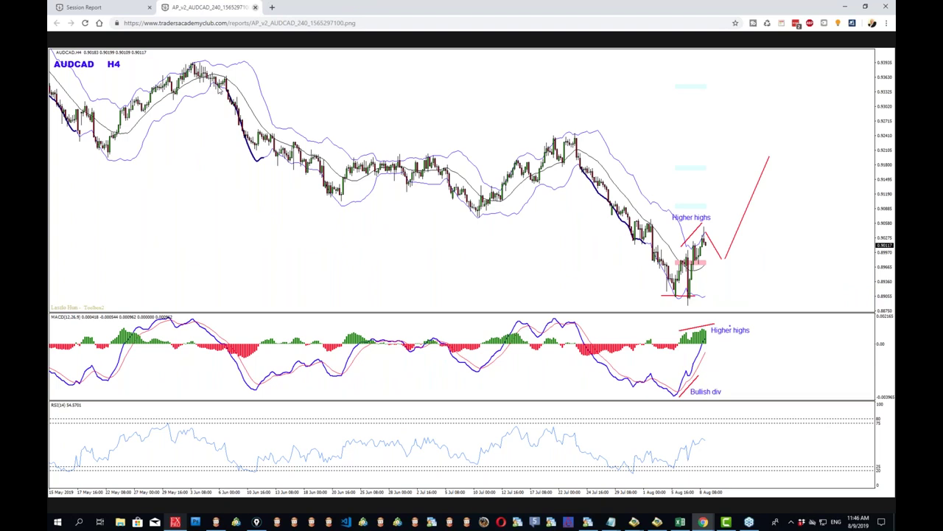
left_click(255, 7)
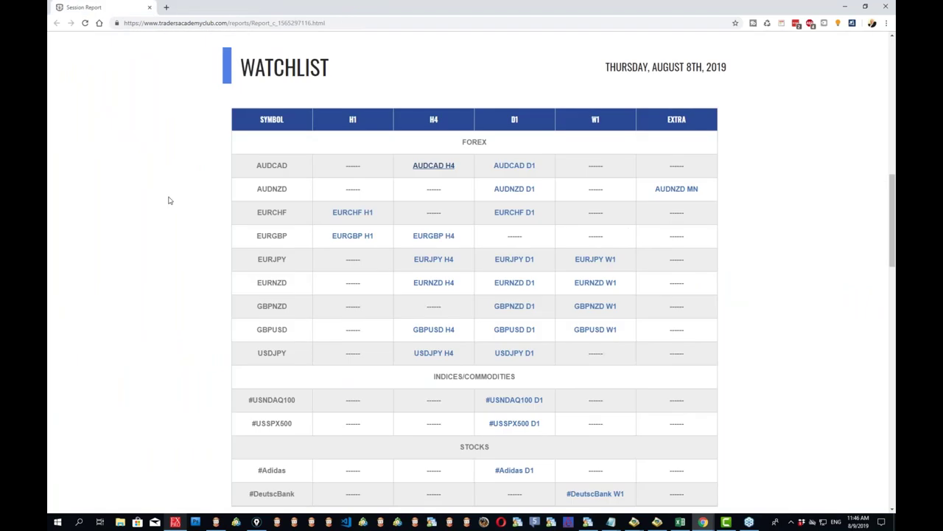
- Open the #USNDAQ100 D1 and #USSPX500 D1 charts from the watchlist, view both, and return to #USNDAQ100
scroll(168, 201, "down", 3)
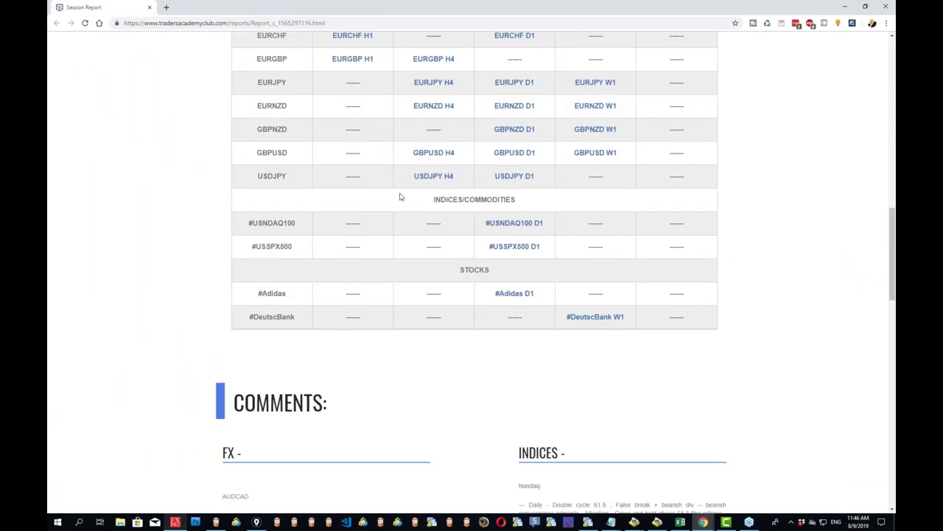
middle_click(515, 223)
middle_click(514, 246)
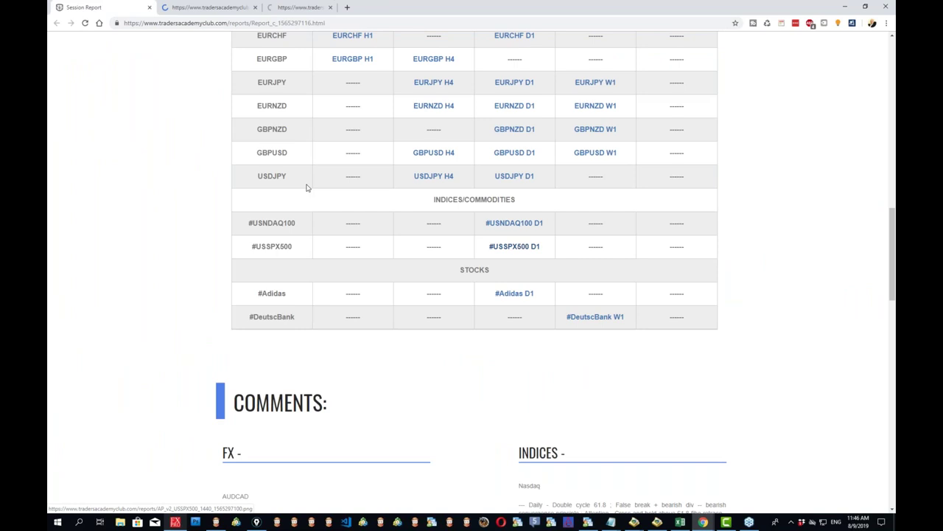
left_click(193, 9)
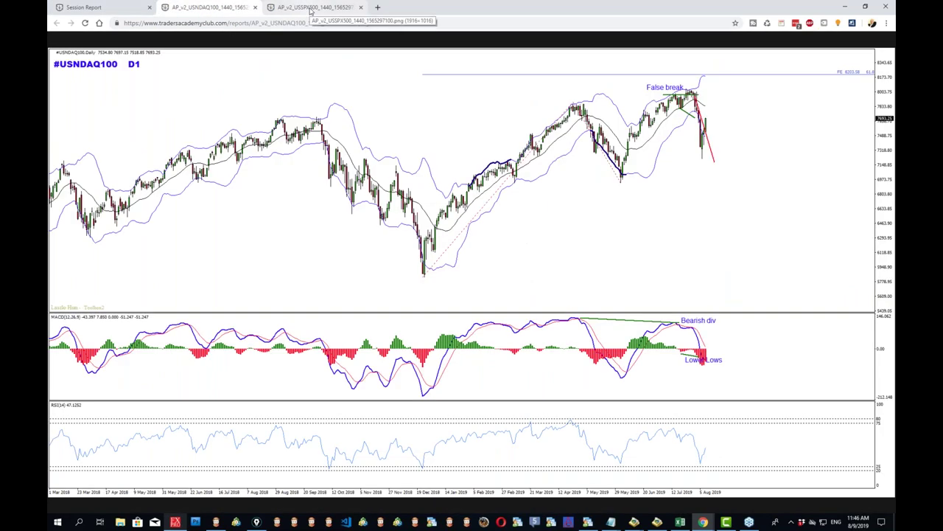
left_click(311, 8)
left_click(210, 7)
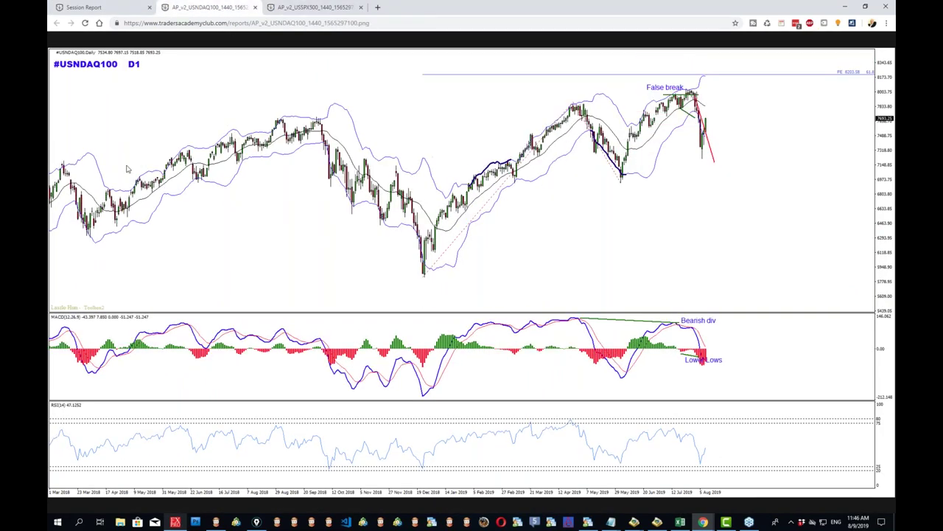
- Mark the false-break level, the lower lows and the August drop on the #USNDAQ100 D1 chart, and clear the drawings
left_click(80, 245)
mouse_move(665, 90)
left_mouse_down()
mouse_move(724, 91)
mouse_move(701, 127)
mouse_move(702, 175)
left_mouse_up()
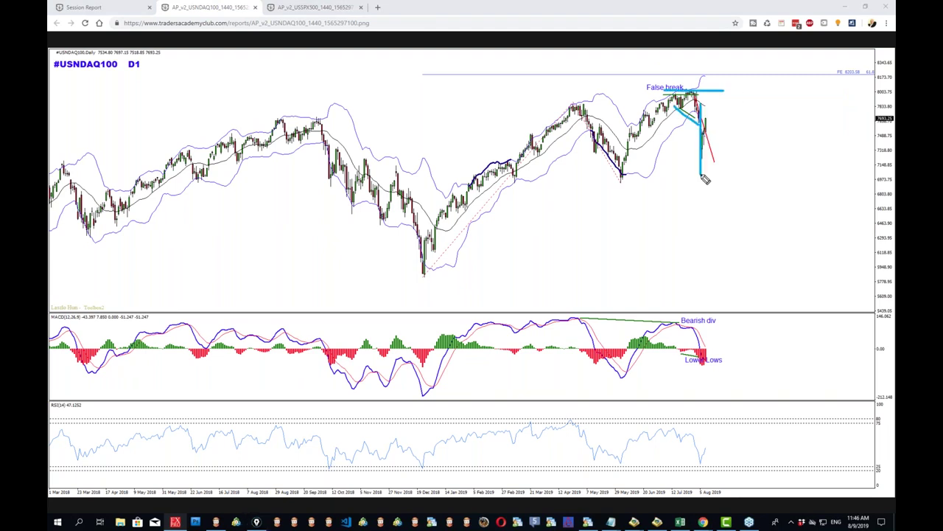
key("Escape")
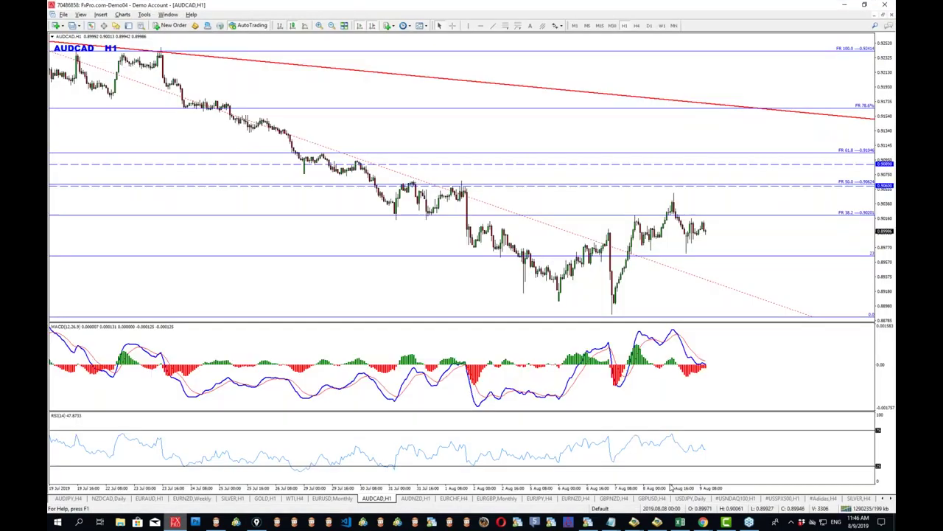
- Show the #USNDAQ100 chart in MetaTrader and set it to the H4 timeframe
left_click(734, 498)
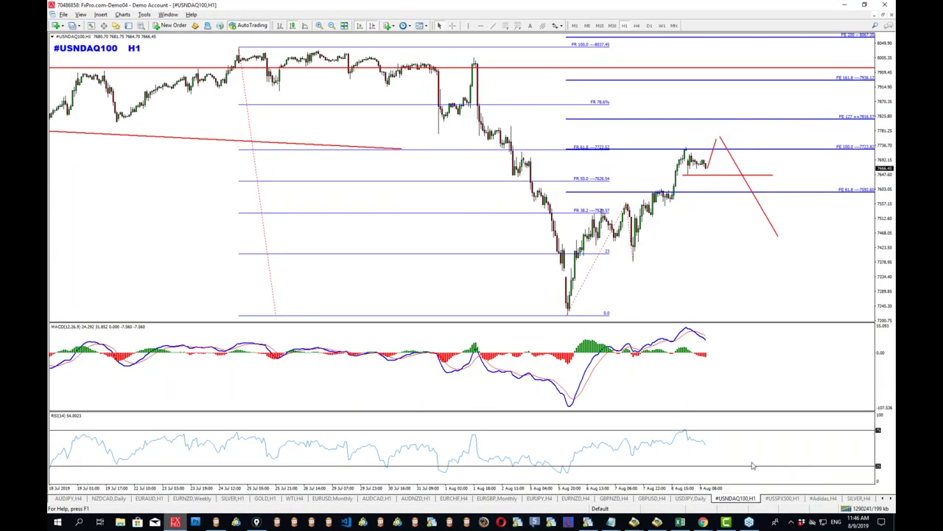
left_click(649, 25)
left_click(636, 26)
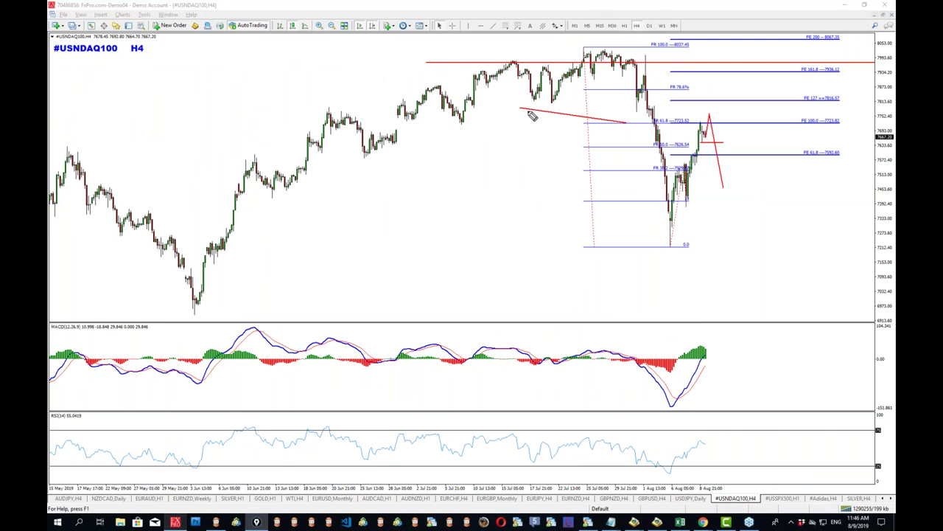
- Draw the false-break level, the lower-lows line and the sharp drop on the H4 chart, and clear the drawings
left_click_drag(473, 64, 692, 64)
mouse_move(537, 109)
left_mouse_down()
mouse_move(632, 127)
mouse_move(666, 261)
left_mouse_up()
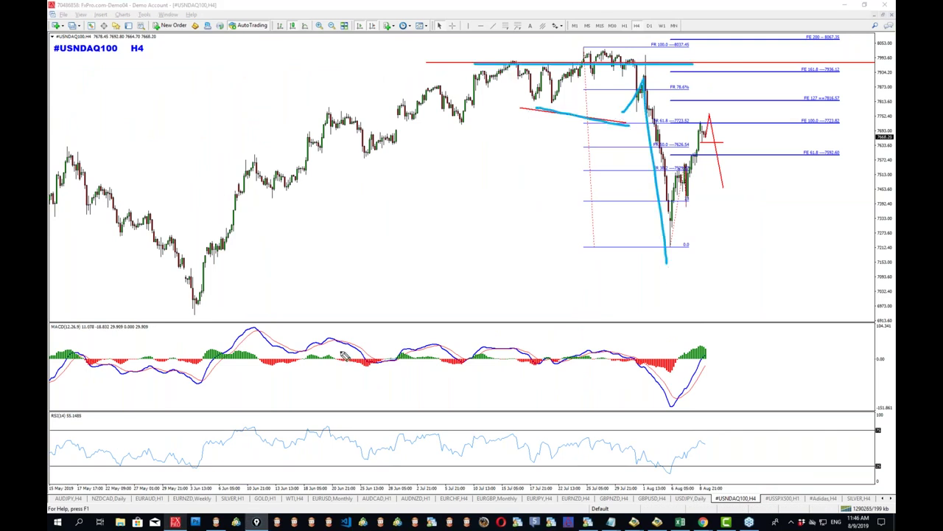
key("e")
- Sketch a rising line above the MACD, circle the 61.8 retracement label, and draw horizontal levels near 7816 and 7723
left_click_drag(630, 348, 694, 335)
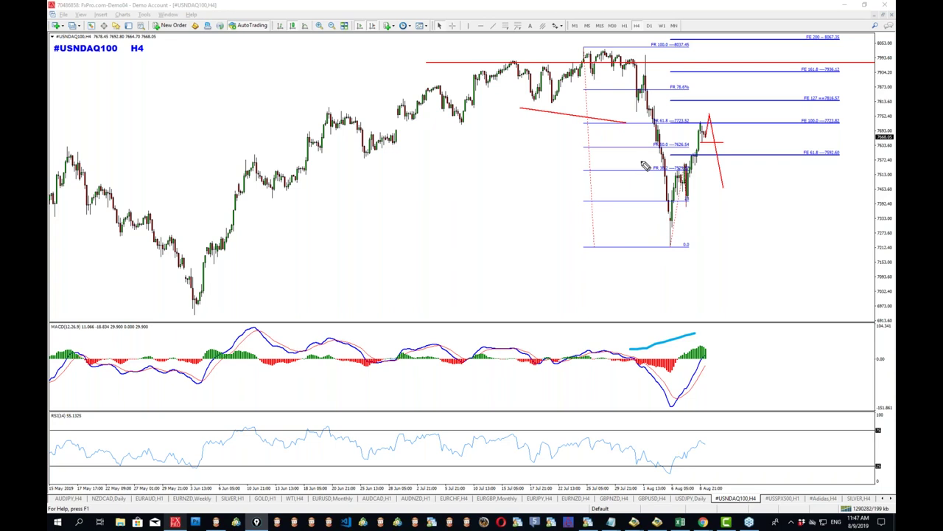
mouse_move(663, 112)
left_mouse_down()
mouse_move(684, 128)
mouse_move(654, 112)
left_mouse_up()
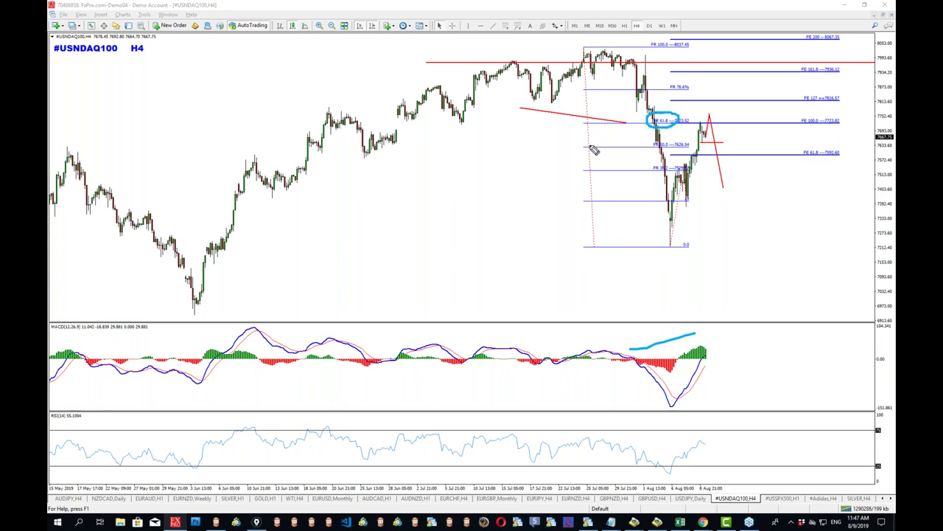
left_click_drag(521, 103, 895, 103)
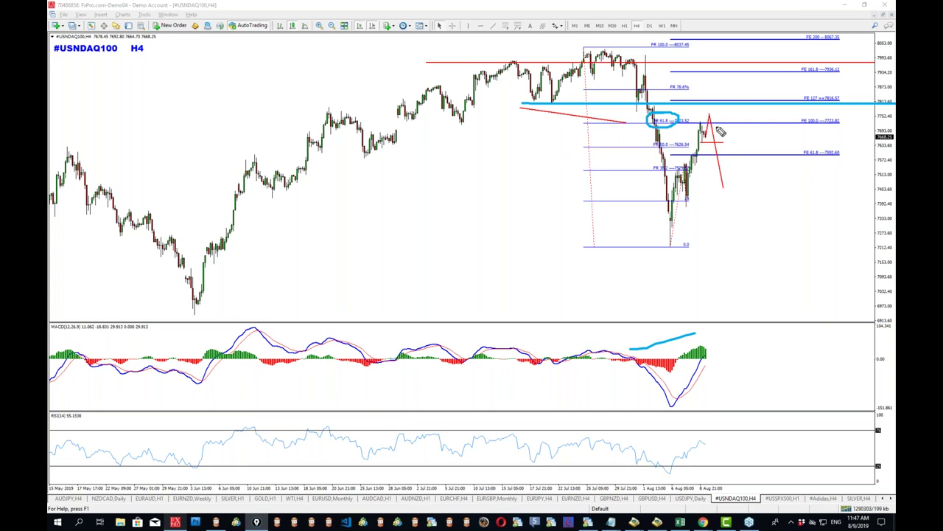
left_click_drag(589, 124, 788, 124)
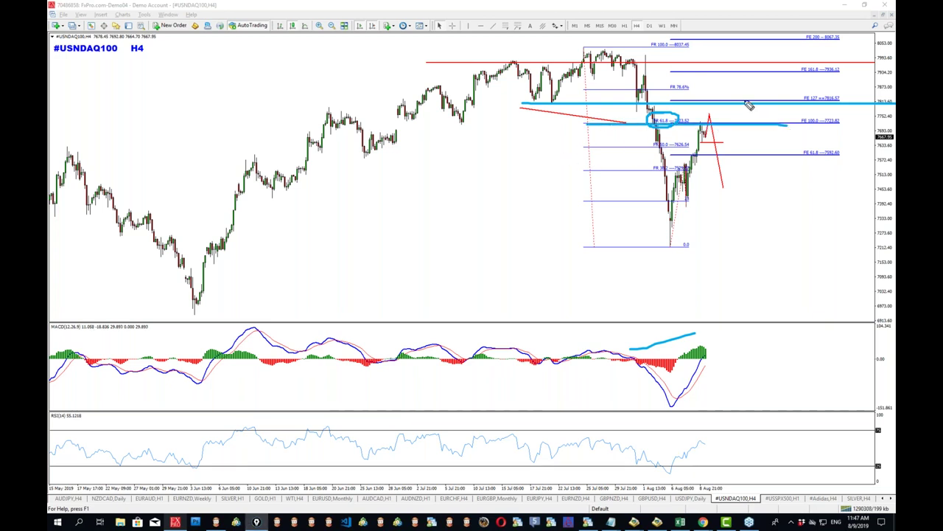
- Circle the 127 extension level and the projected high, draw a large cross beside the price action, and clear the drawings
mouse_move(733, 96)
left_mouse_down()
mouse_move(725, 112)
mouse_move(741, 100)
mouse_move(724, 97)
left_mouse_up()
left_click_drag(453, 139, 483, 179)
left_click_drag(485, 155, 428, 188)
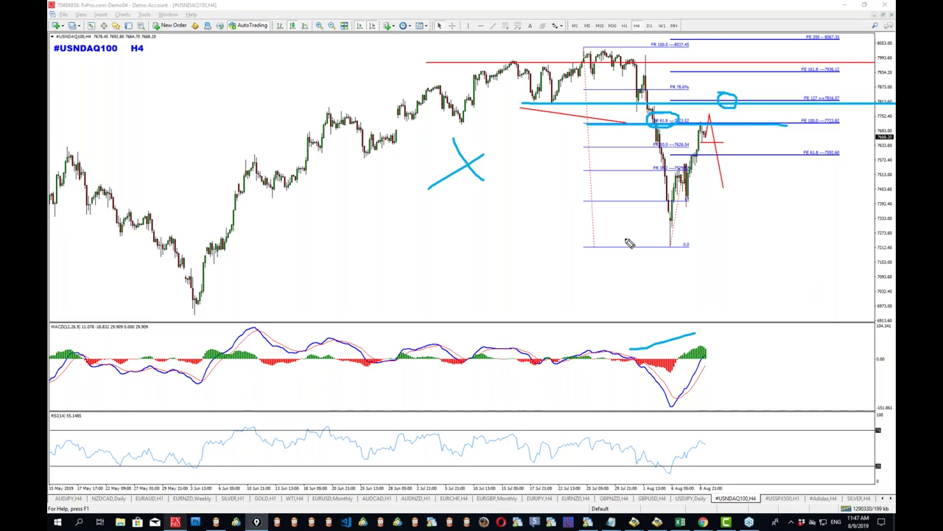
mouse_move(714, 112)
left_mouse_down()
mouse_move(700, 117)
mouse_move(716, 137)
mouse_move(709, 114)
left_mouse_up()
key("Escape")
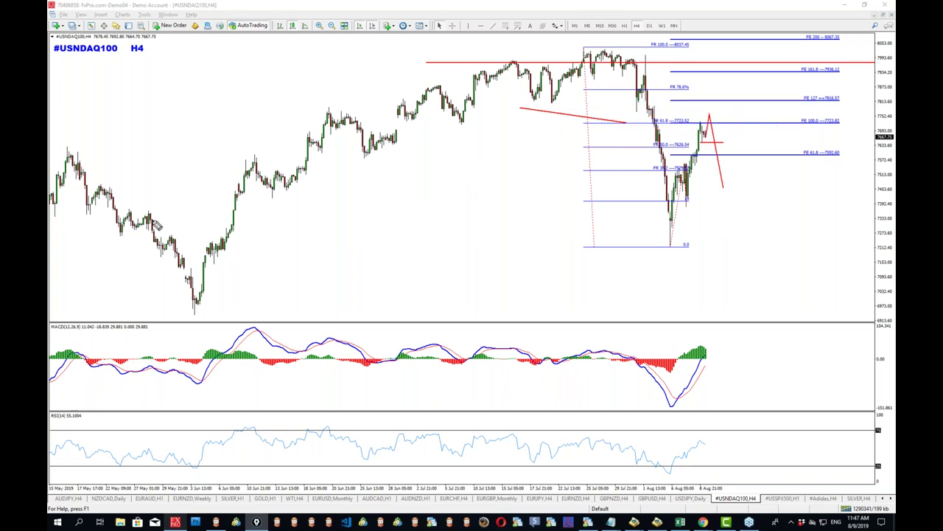
- Set #USNDAQ100 to H1, trace the rally from the 5 August low to the projected high, and clear the drawing
left_click(624, 26)
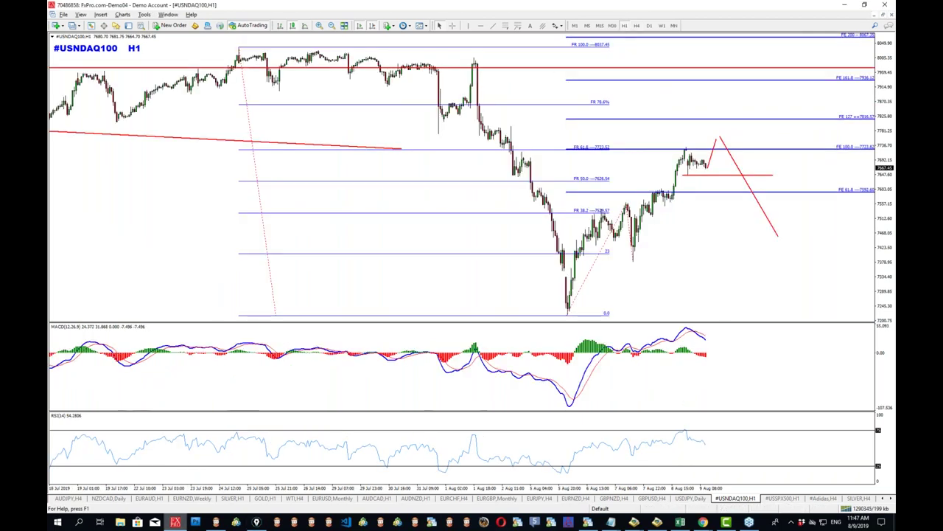
mouse_move(548, 310)
left_mouse_down()
mouse_move(627, 210)
mouse_move(696, 171)
mouse_move(715, 138)
mouse_move(719, 179)
mouse_move(726, 138)
left_mouse_up()
key("e")
- Mark the 7723 resistance, the projected new high and drop, the support line below price, and the falling MACD line
left_click_drag(651, 147, 790, 147)
mouse_move(683, 149)
left_mouse_down()
mouse_move(726, 139)
mouse_move(777, 239)
left_mouse_up()
left_click_drag(637, 181, 891, 179)
left_click_drag(678, 320, 759, 341)
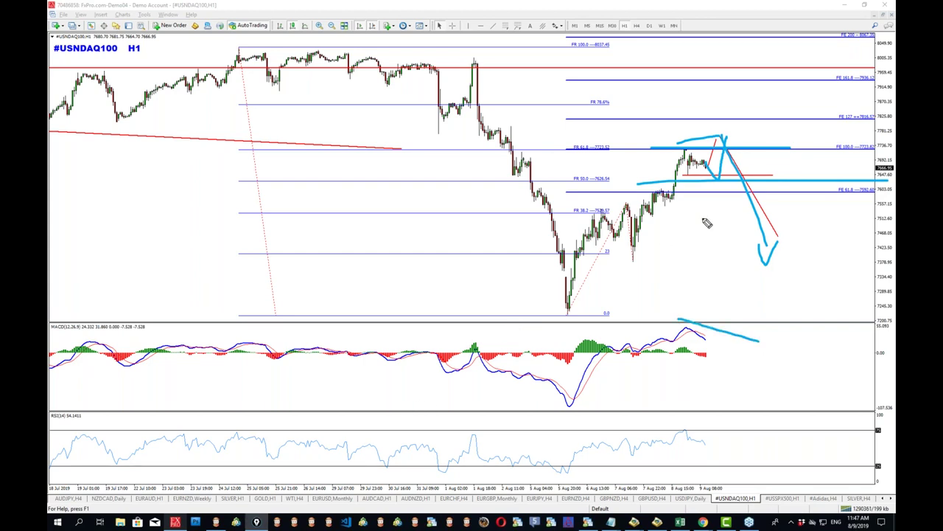
- Circle the support break, mark the projected high, the 5 August low and a vertical distance near resistance, and clear the drawings
left_click_drag(769, 181, 743, 180)
left_click_drag(695, 133, 748, 132)
left_click_drag(517, 310, 783, 310)
left_click_drag(774, 133, 774, 166)
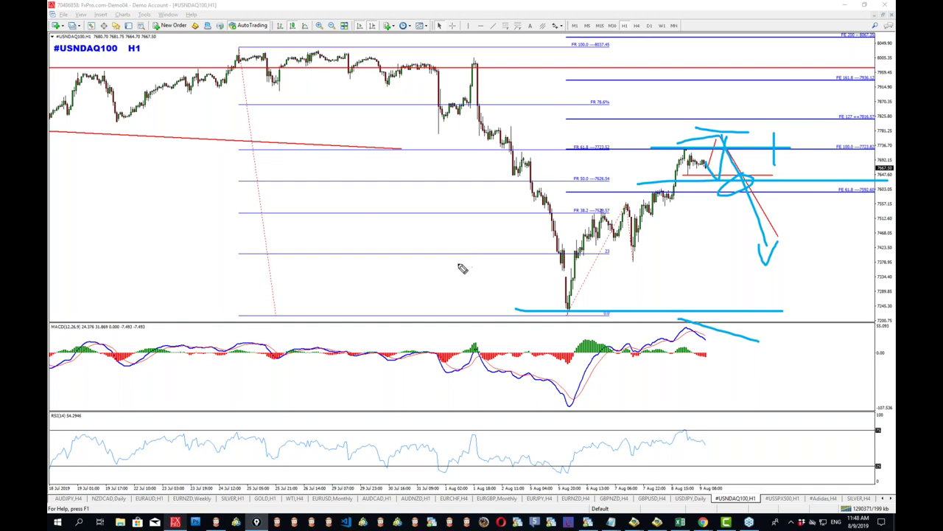
key("Escape")
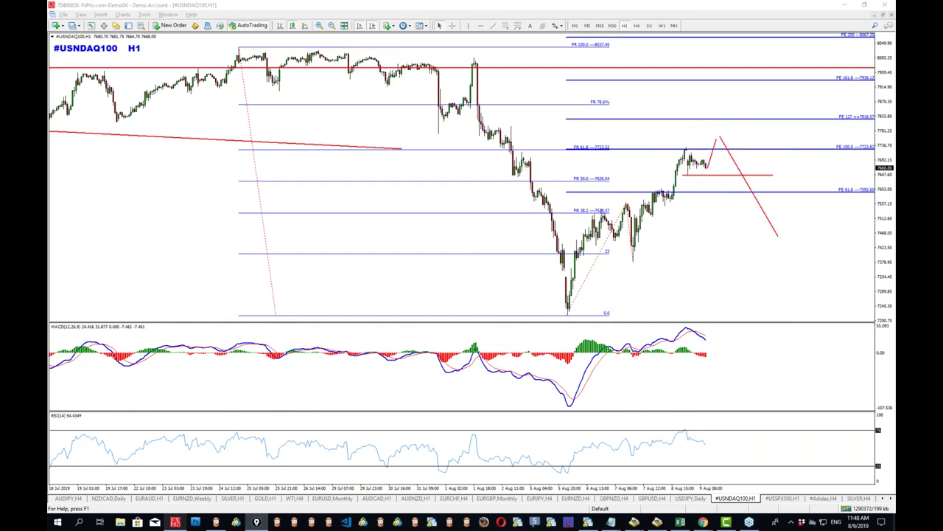
- Show the #USSPX500 H1 chart and inspect it with the crosshair
left_click(782, 498)
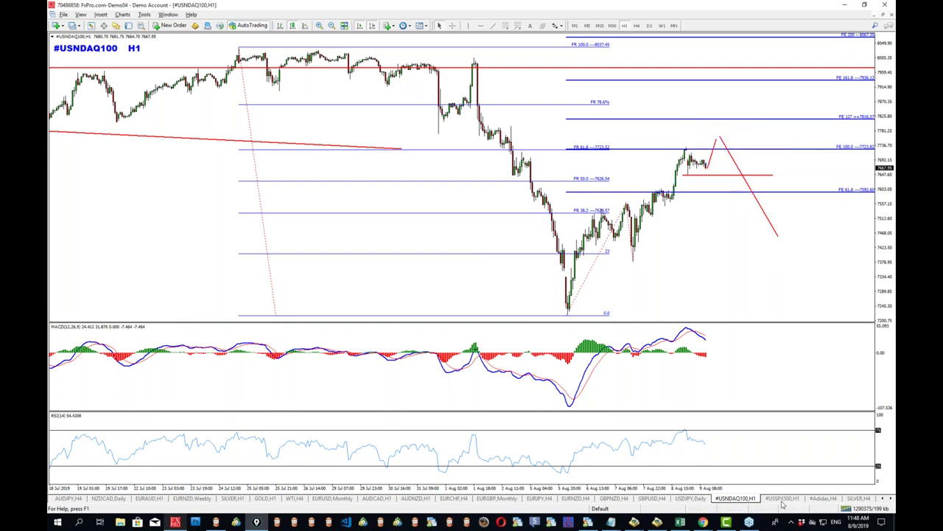
middle_click(459, 154)
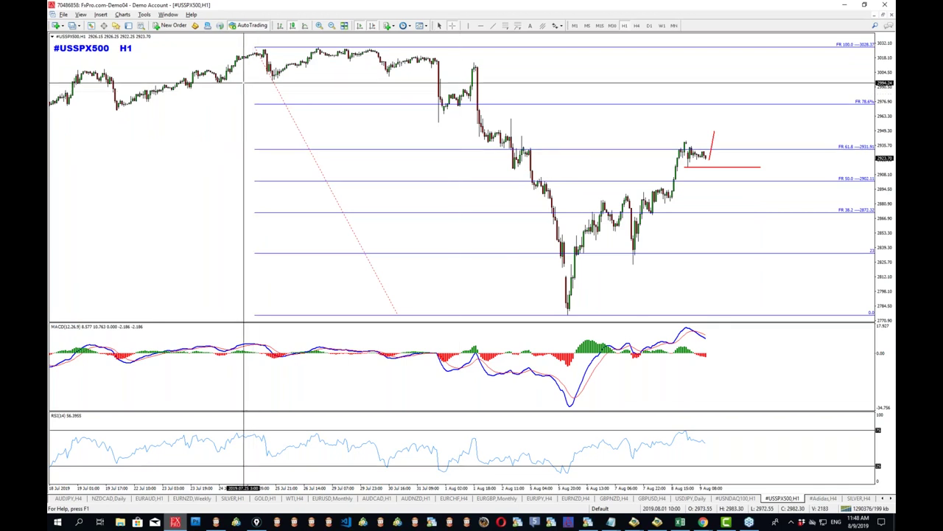
left_click_drag(561, 346, 564, 316)
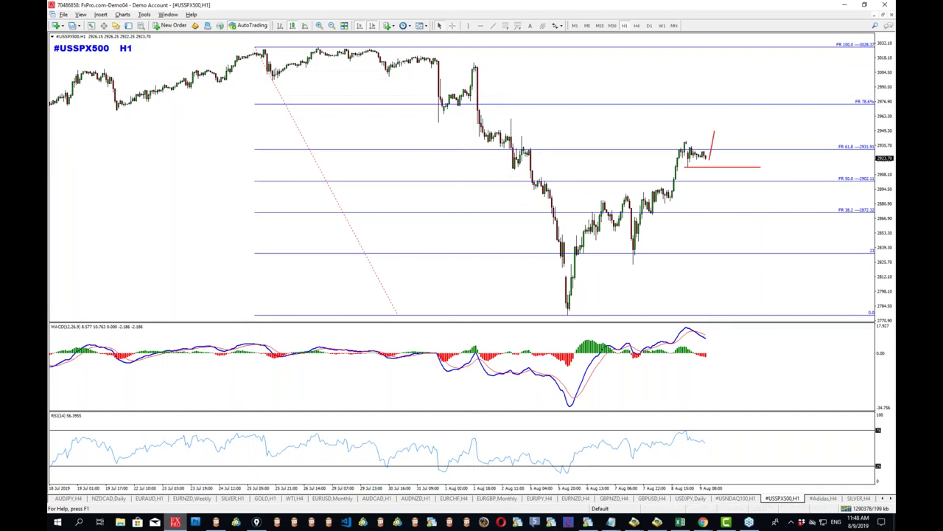
- Mark the 8 August #USSPX500 high and a higher projected high with a rising arrow, and sketch the rally and drop
key("ctrl+shift+3")
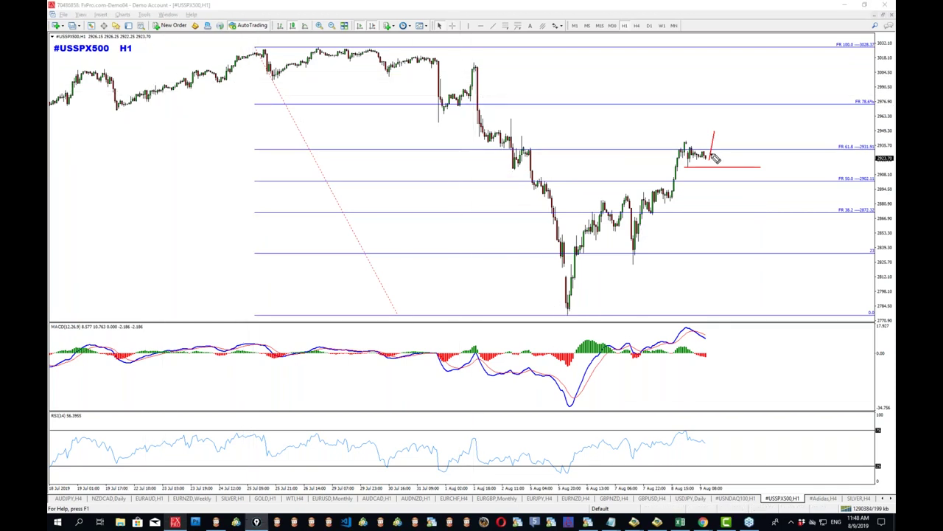
left_click_drag(678, 141, 691, 140)
left_click_drag(702, 131, 754, 131)
left_click_drag(657, 135, 711, 126)
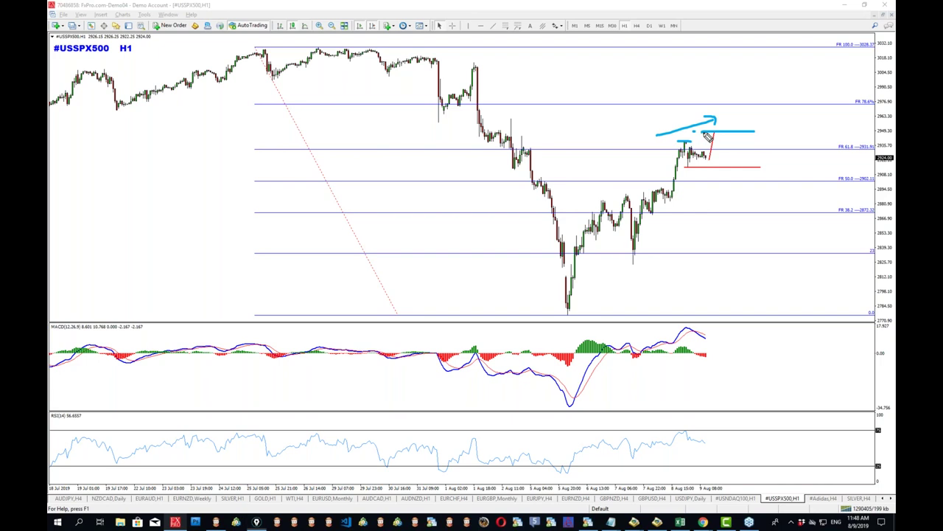
mouse_move(701, 161)
left_mouse_down()
mouse_move(724, 140)
mouse_move(762, 280)
mouse_move(773, 290)
mouse_move(783, 274)
left_mouse_up()
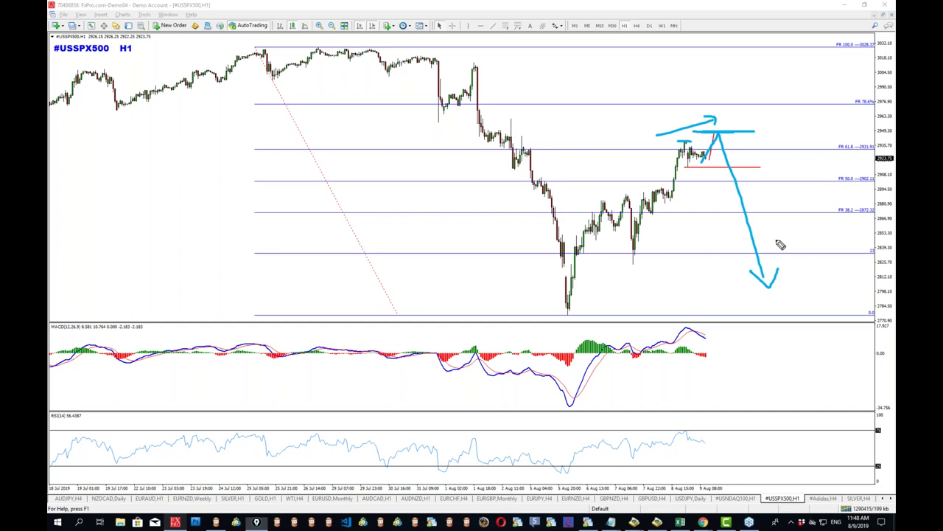
- Mark the current #USSPX500 price level, circle the low after the 8 August high, and draw a horizontal support line just above it
mouse_move(828, 155)
left_mouse_down()
mouse_move(846, 160)
mouse_move(826, 161)
left_mouse_up()
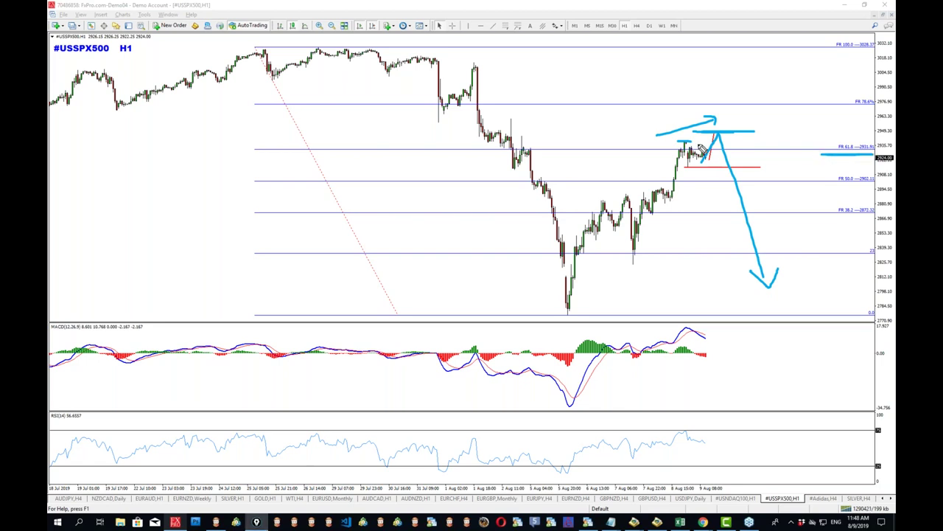
mouse_move(700, 172)
left_mouse_down()
mouse_move(693, 161)
mouse_move(684, 180)
mouse_move(709, 165)
mouse_move(689, 160)
left_mouse_up()
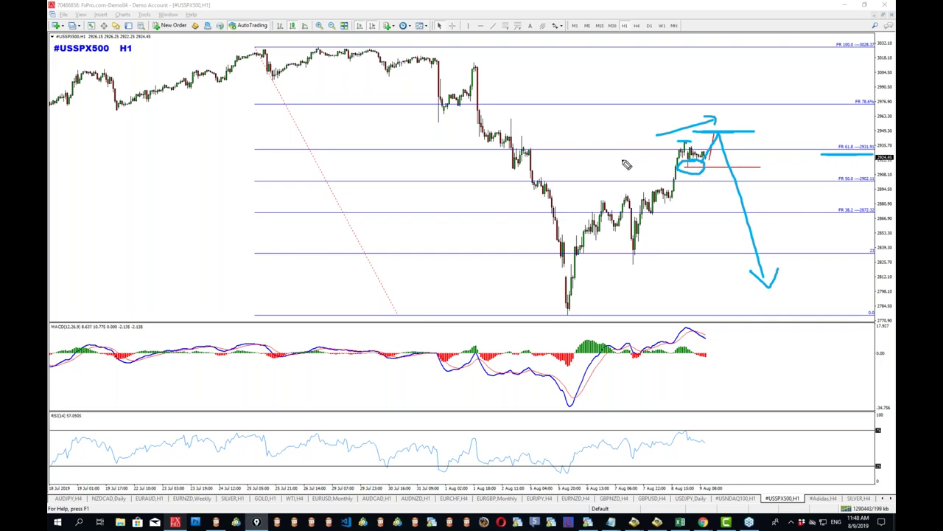
mouse_move(620, 161)
left_mouse_down()
mouse_move(748, 163)
mouse_move(706, 158)
left_mouse_up()
left_click(67, 196)
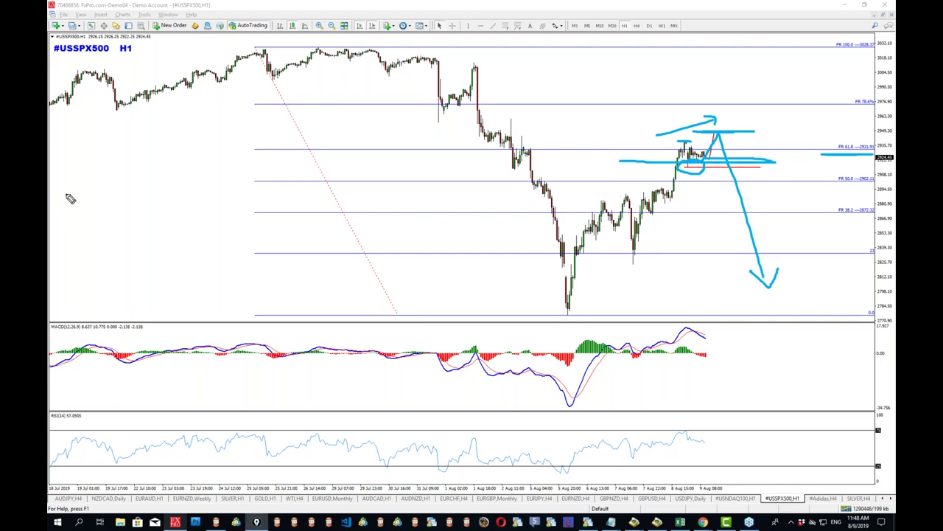
left_click_drag(647, 159, 769, 159)
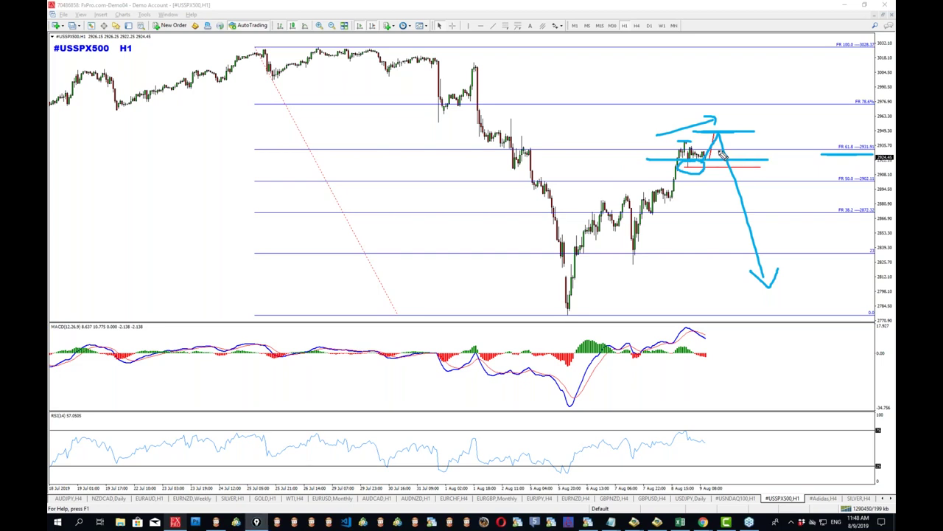
mouse_move(662, 155)
left_mouse_down()
mouse_move(705, 162)
mouse_move(696, 167)
left_mouse_up()
- Clear the drawings and sketch a rally into a circled zone above the high and a drop through support, circling the break
key("e")
left_click_drag(705, 156, 718, 135)
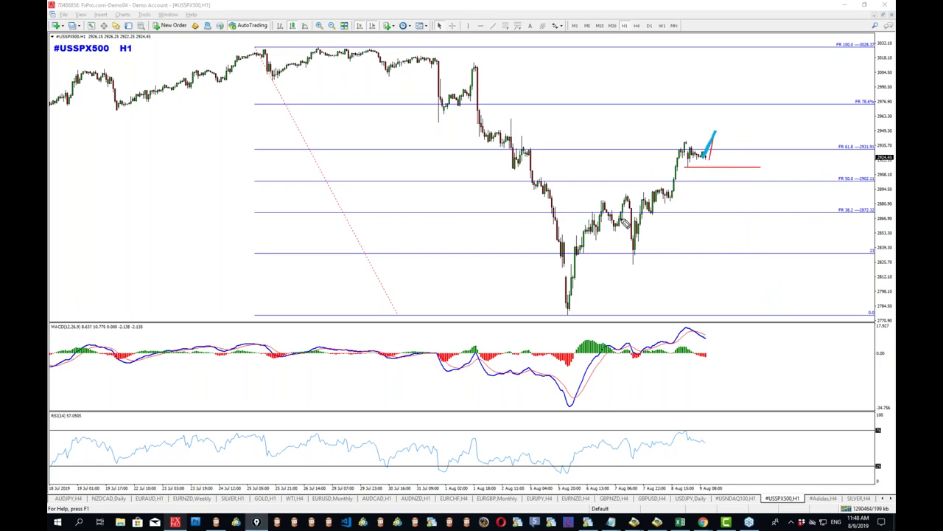
mouse_move(729, 130)
left_mouse_down()
mouse_move(779, 126)
mouse_move(728, 132)
left_mouse_up()
left_click_drag(825, 153, 877, 153)
left_click_drag(719, 123, 752, 238)
left_click_drag(661, 167, 796, 168)
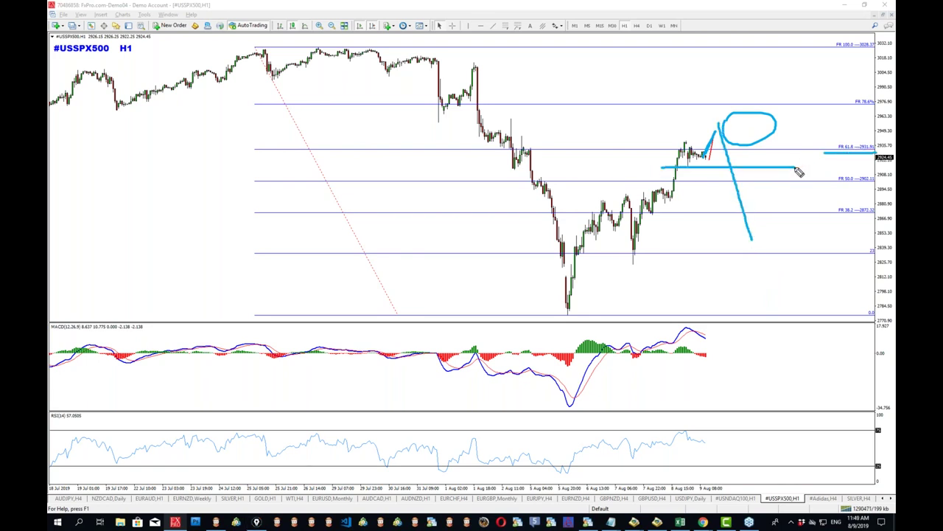
left_click_drag(737, 162, 737, 170)
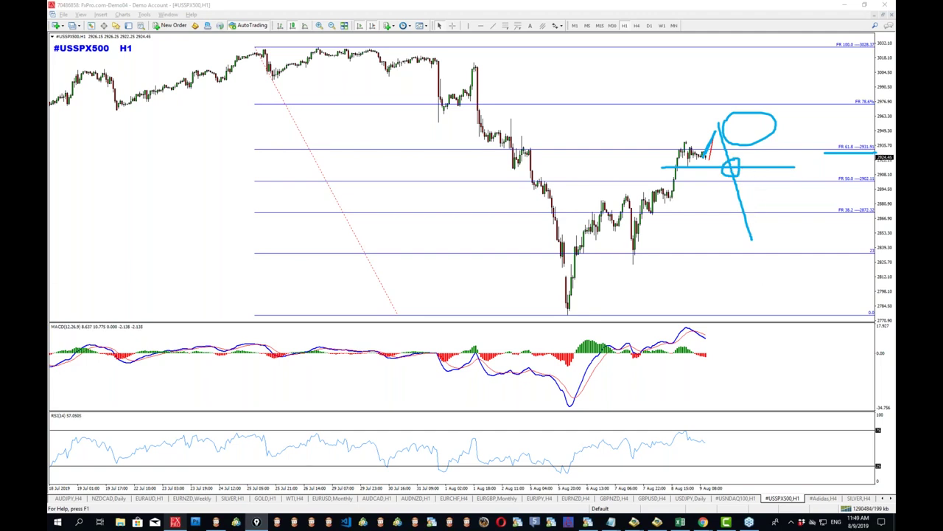
- Clear the drawings and sketch a circled dip below support, a rally above the 8 August high and a drop, and erase the sketch
key("ctrl+shift+6")
left_click_drag(703, 151, 724, 189)
left_click_drag(660, 169, 790, 169)
left_click_drag(724, 187, 759, 131)
left_click_drag(656, 142, 778, 142)
mouse_move(686, 140)
left_mouse_down()
mouse_move(728, 123)
mouse_move(724, 133)
mouse_move(792, 254)
mouse_move(811, 252)
left_mouse_up()
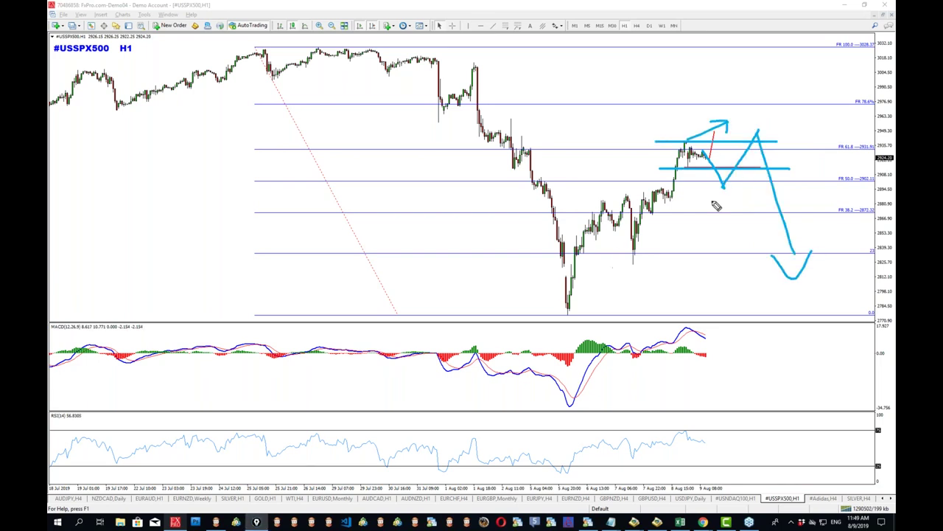
left_click_drag(726, 160, 730, 166)
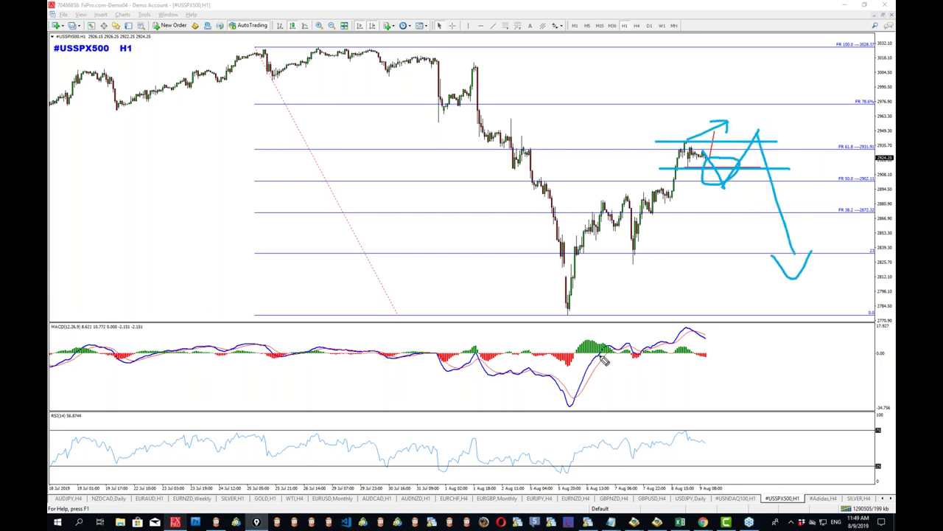
key("Escape")
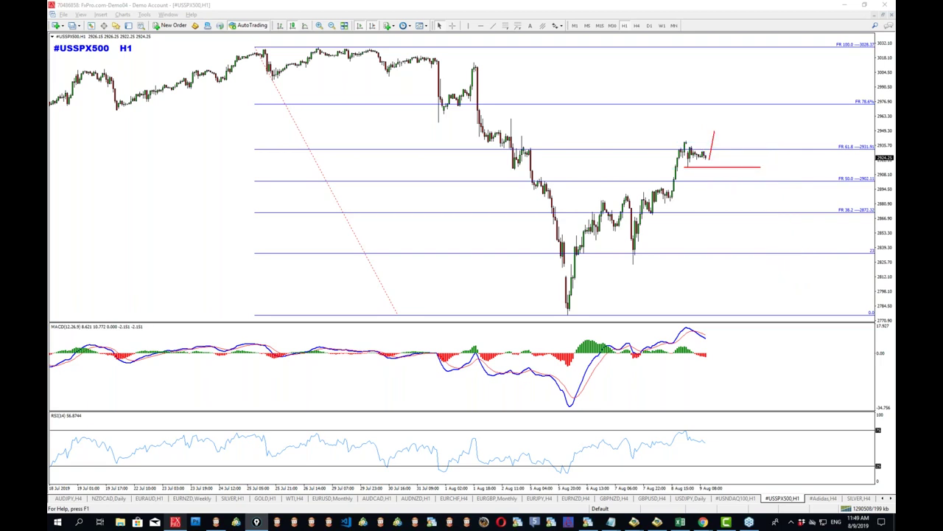
- Draw a rising trendline from the 5 August low through the 7 August low and a parallel one along the highs
left_click(493, 25)
left_click_drag(567, 315, 846, 103)
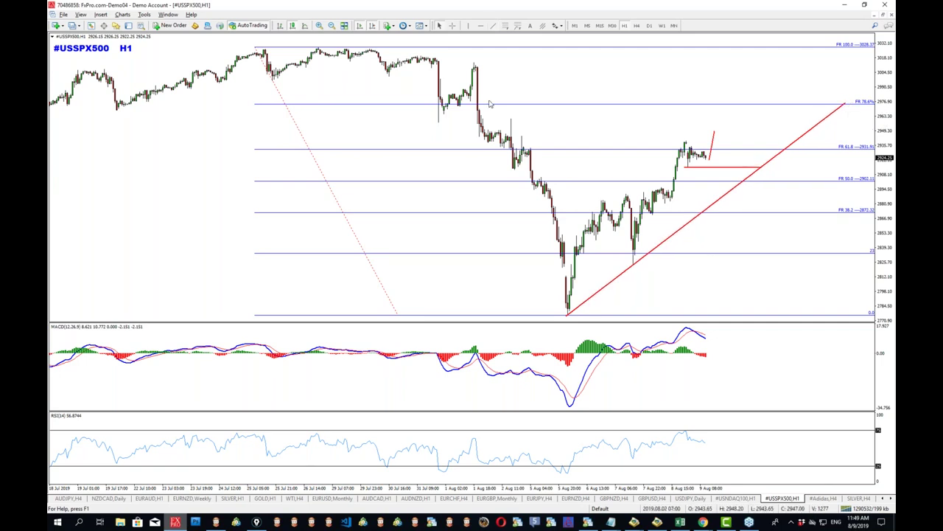
left_click_drag(711, 210, 651, 171)
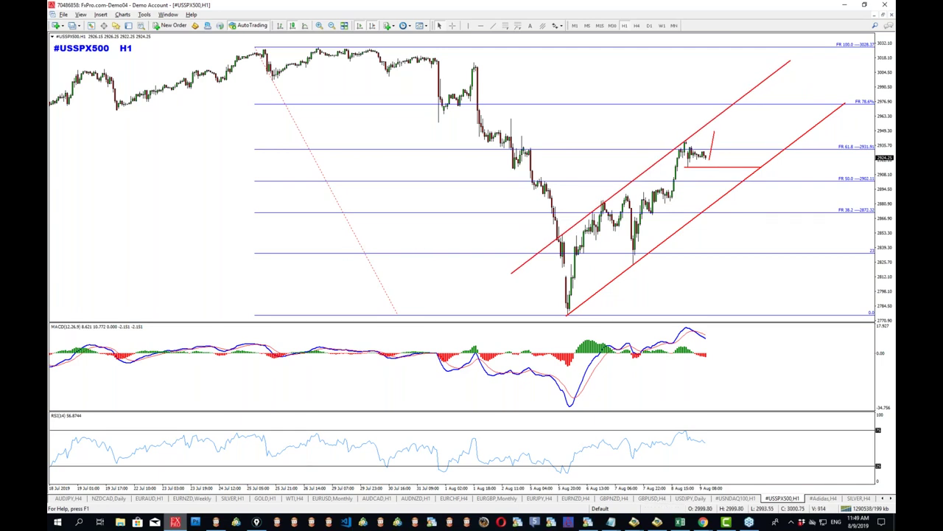
- Sketch alternative drops through the rising channel, circle the channel touch and break points, and clear the drawings
key("ctrl+shift+3")
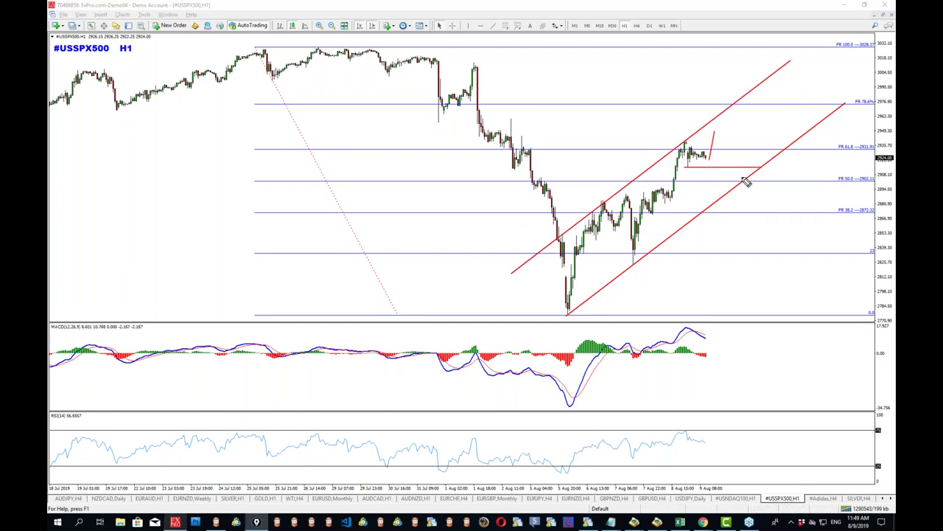
left_click_drag(708, 155, 737, 250)
mouse_move(716, 137)
left_mouse_down()
mouse_move(722, 126)
mouse_move(715, 135)
left_mouse_up()
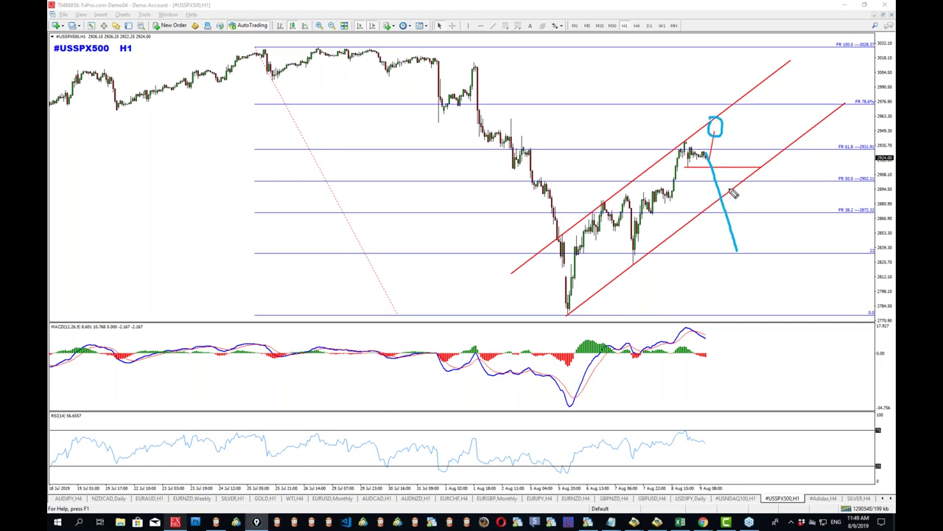
mouse_move(722, 194)
left_mouse_down()
mouse_move(729, 210)
mouse_move(719, 190)
left_mouse_up()
mouse_move(704, 144)
left_mouse_down()
mouse_move(745, 179)
mouse_move(779, 237)
left_mouse_up()
mouse_move(757, 195)
left_mouse_down()
mouse_move(737, 190)
mouse_move(755, 175)
left_mouse_up()
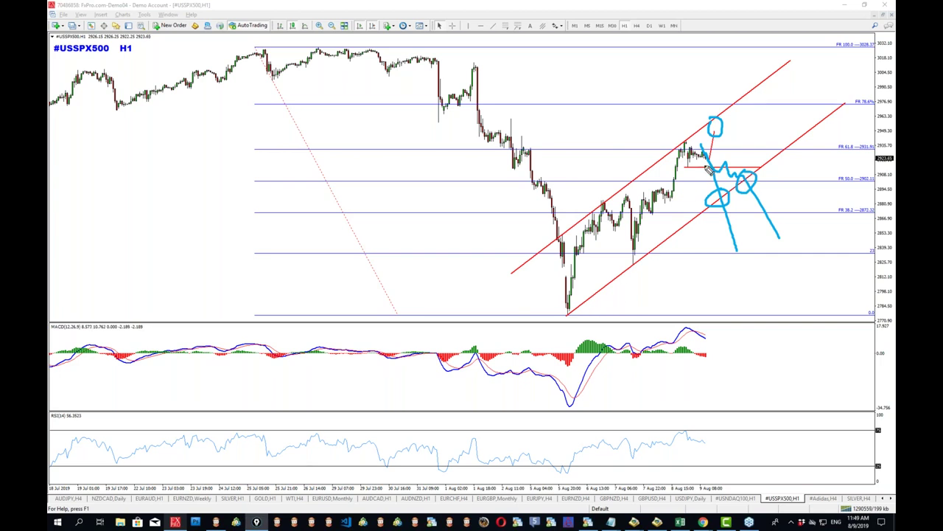
left_click_drag(697, 156, 701, 198)
left_click_drag(711, 162, 764, 233)
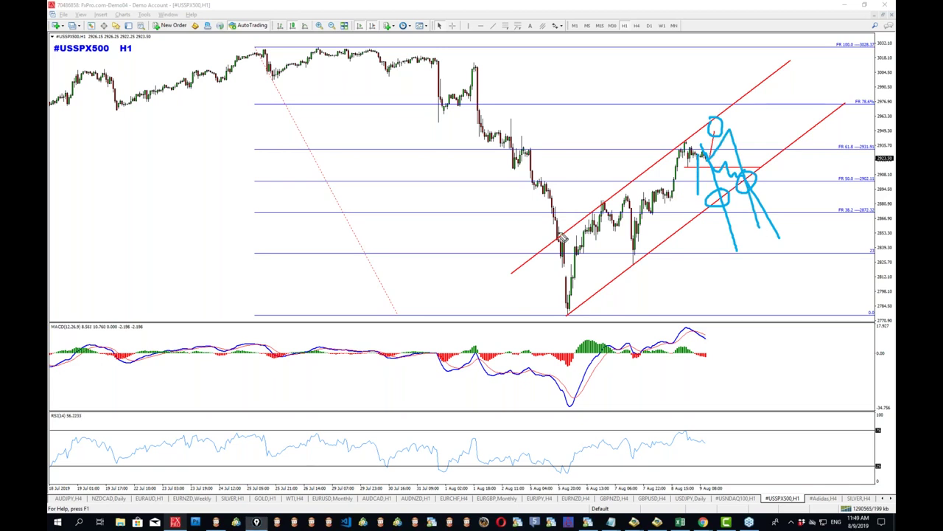
key("Escape")
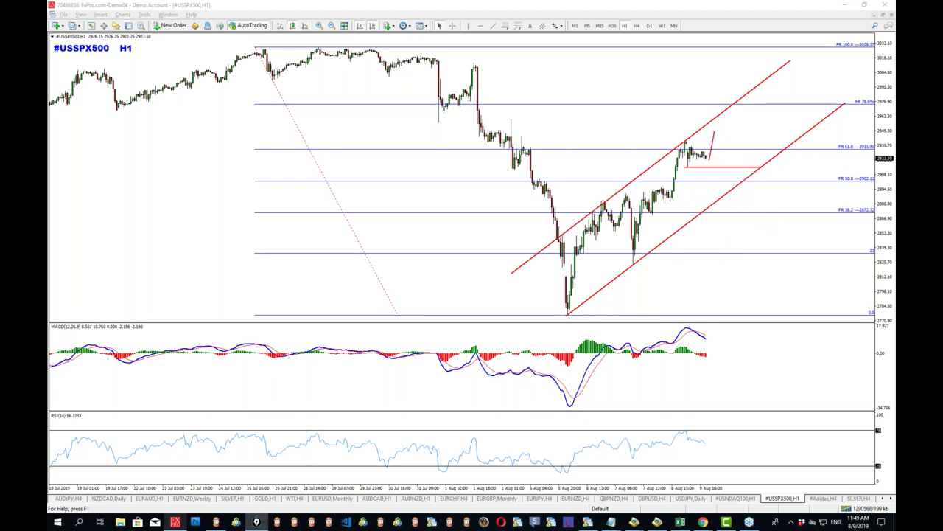
- Switch to the session report in Chrome, open the #Adidas D1 chart and draw a horizontal line at the gap below the late-July highs
left_click(177, 523)
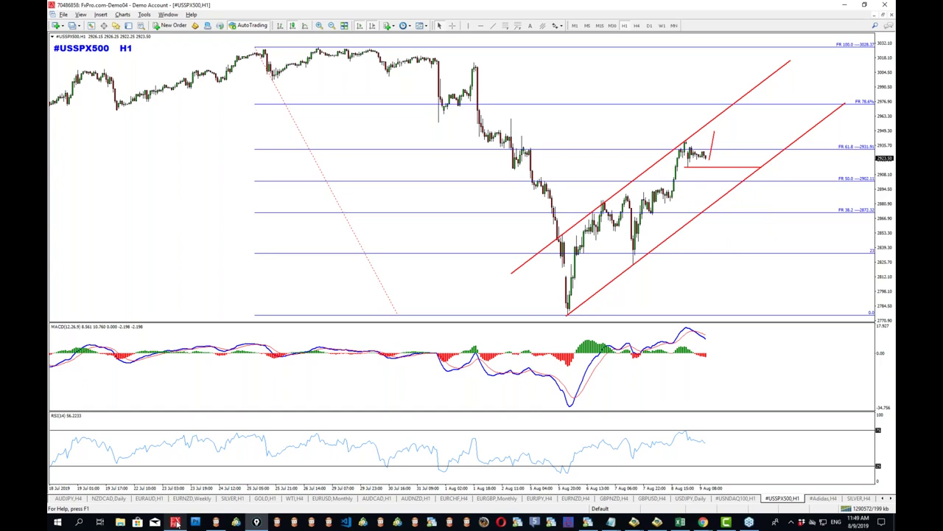
left_click(177, 523)
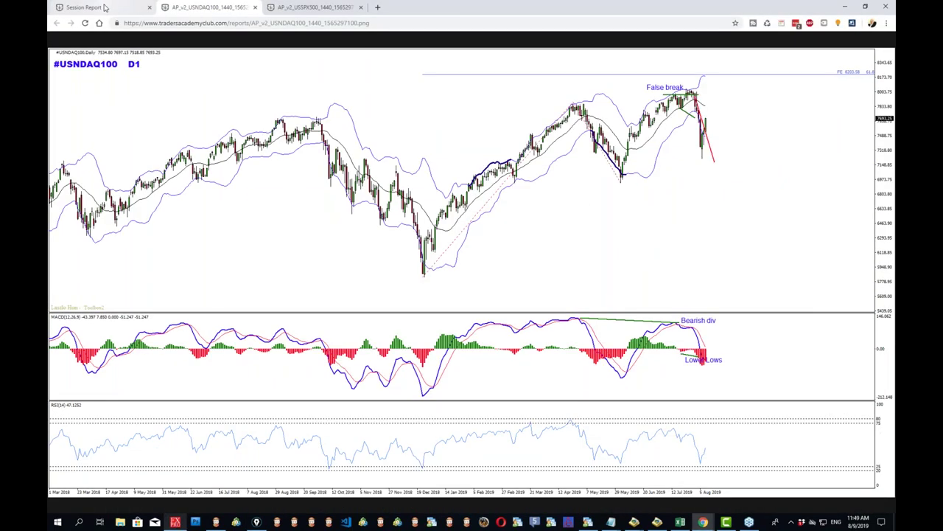
left_click(105, 7)
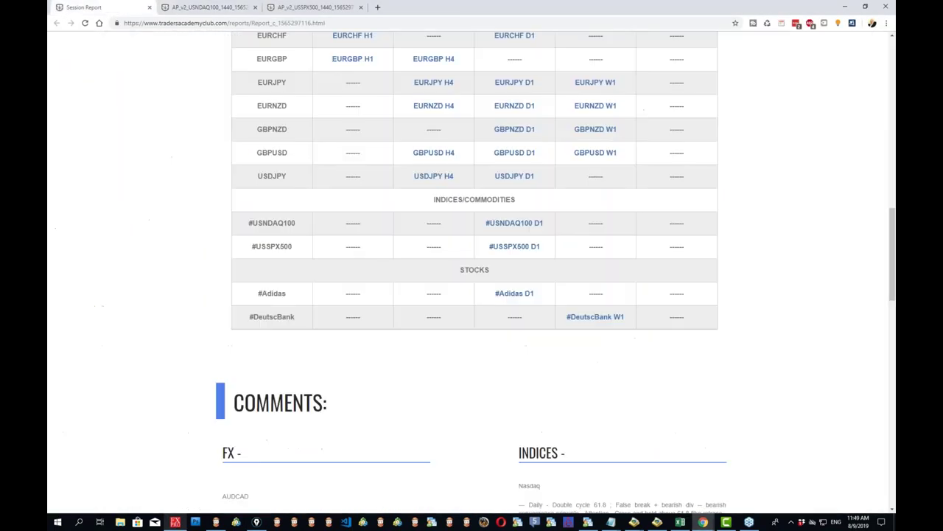
left_click(503, 295)
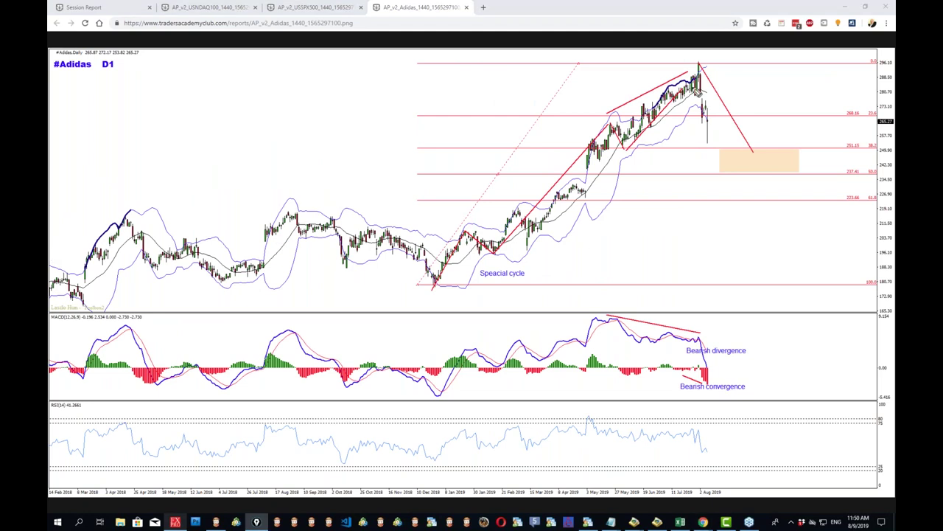
left_click_drag(661, 98, 711, 97)
left_click_drag(808, 98, 814, 98)
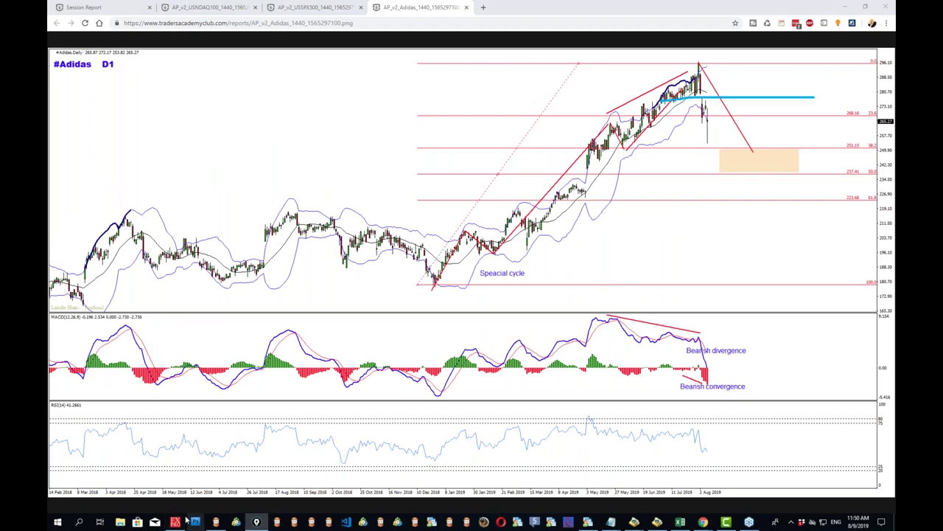
- Switch to the #Adidas H4 chart in MetaTrader, mark the broken support, its August retest and the late-July high, and clear the drawings
left_click(176, 522)
left_click(823, 498)
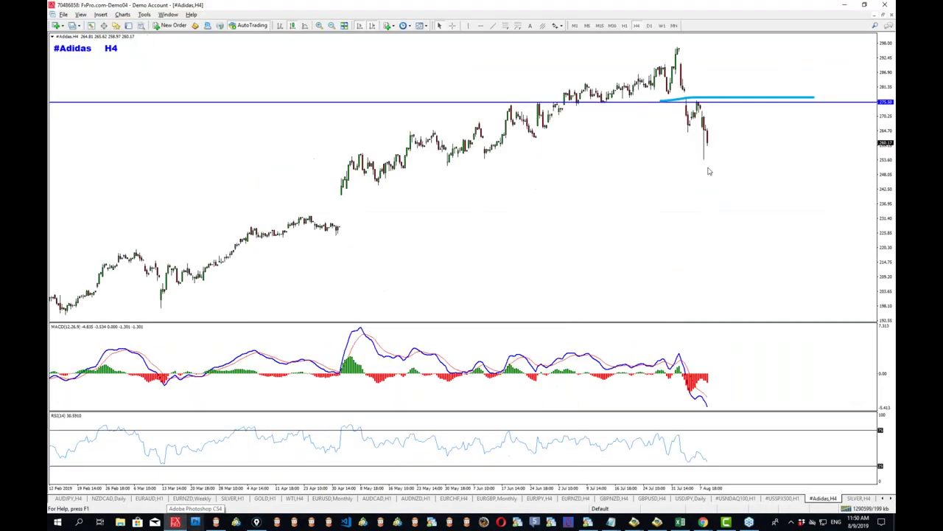
key("ctrl+shift+7")
left_click_drag(551, 99, 774, 98)
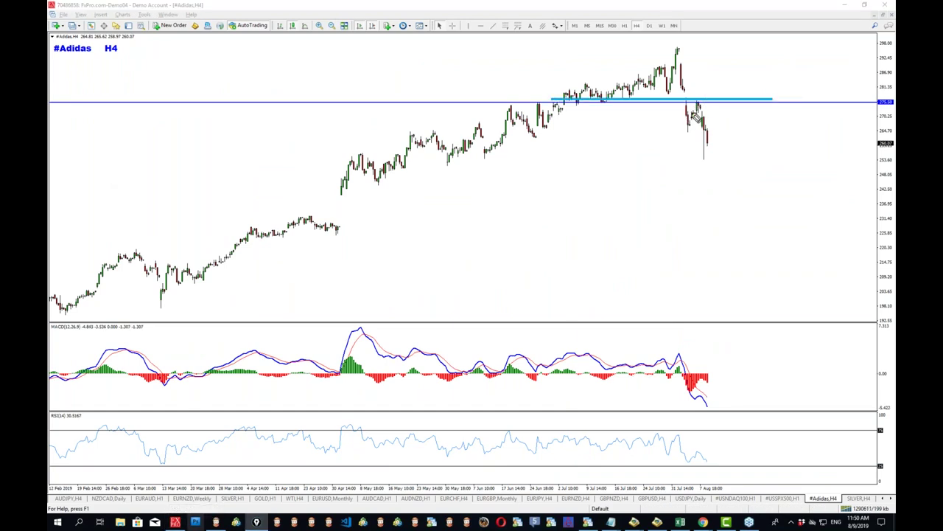
left_click_drag(687, 104, 715, 103)
left_click(645, 62)
left_click_drag(669, 66, 699, 62)
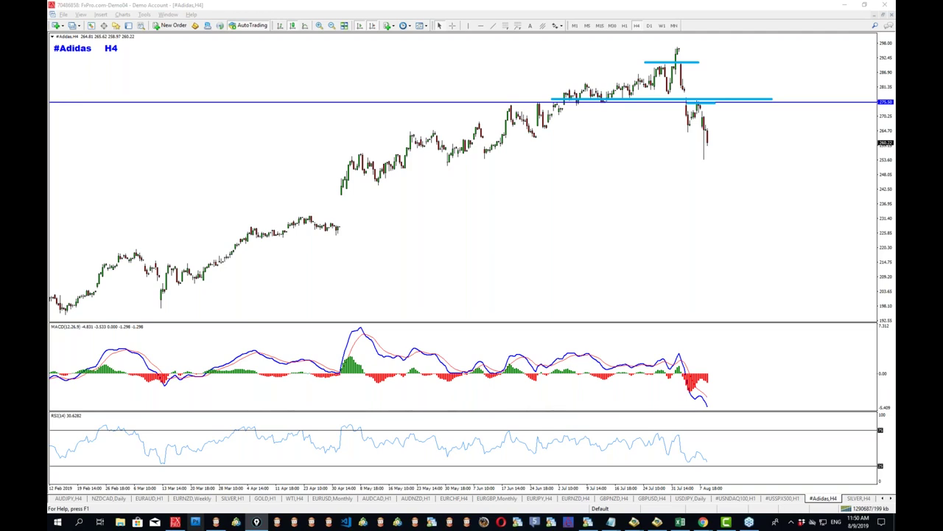
key("Escape")
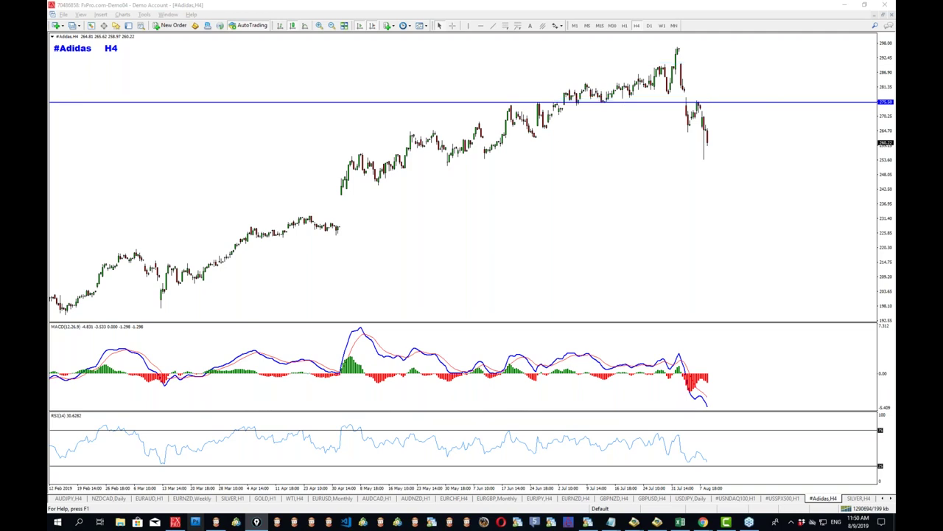